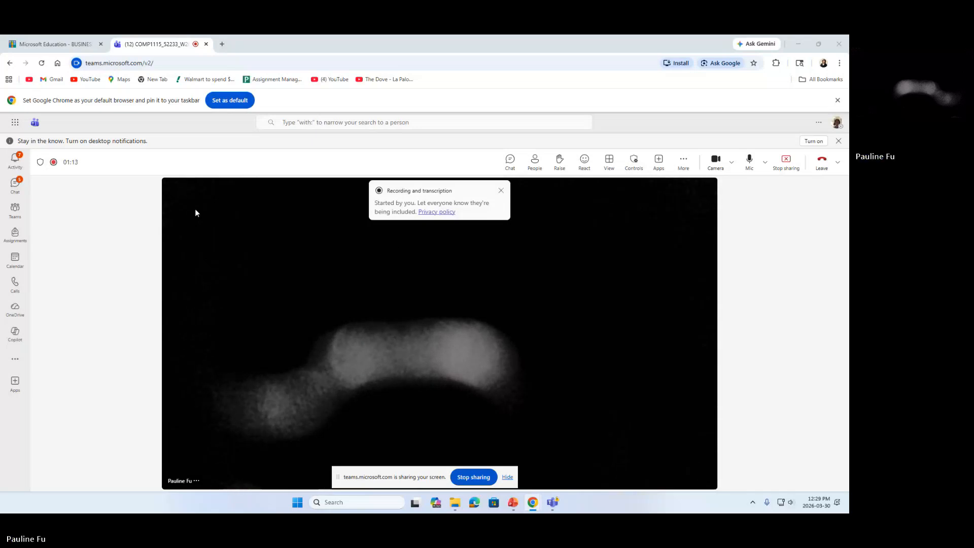
Switch to the Microsoft Education tab to show the course's upcoming Teams meetings.
click(76, 45)
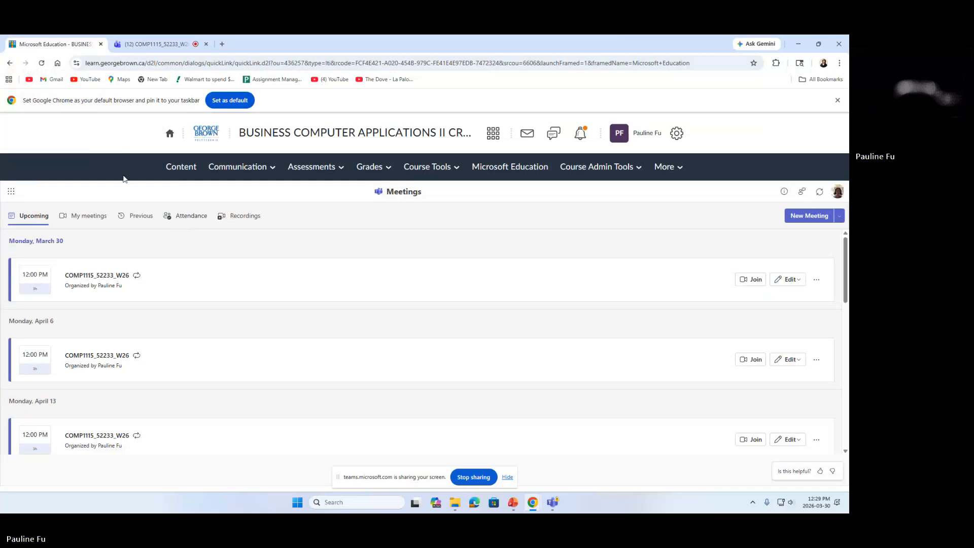
Go to Content > Welcome > Start Here and follow the WVD link to the virtual desktop client.
click(184, 173)
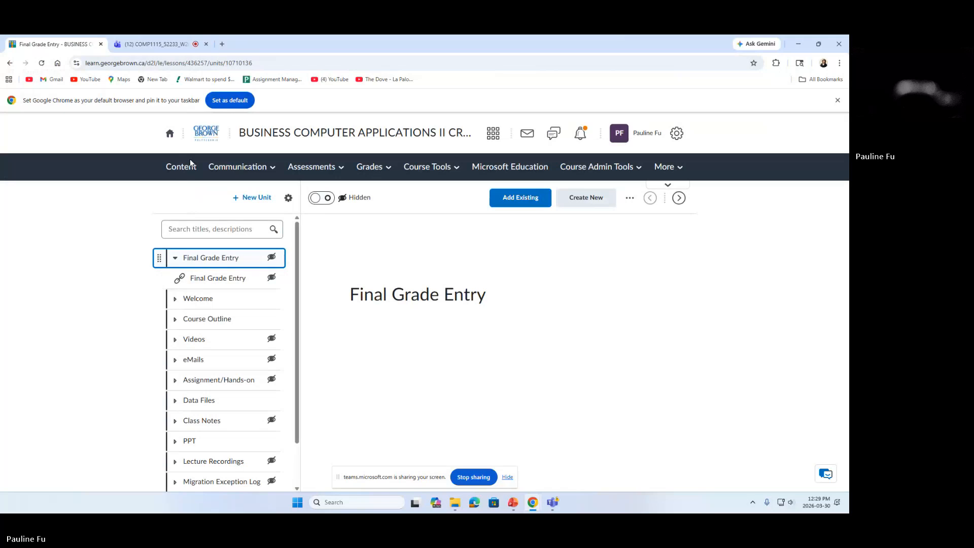
click(208, 301)
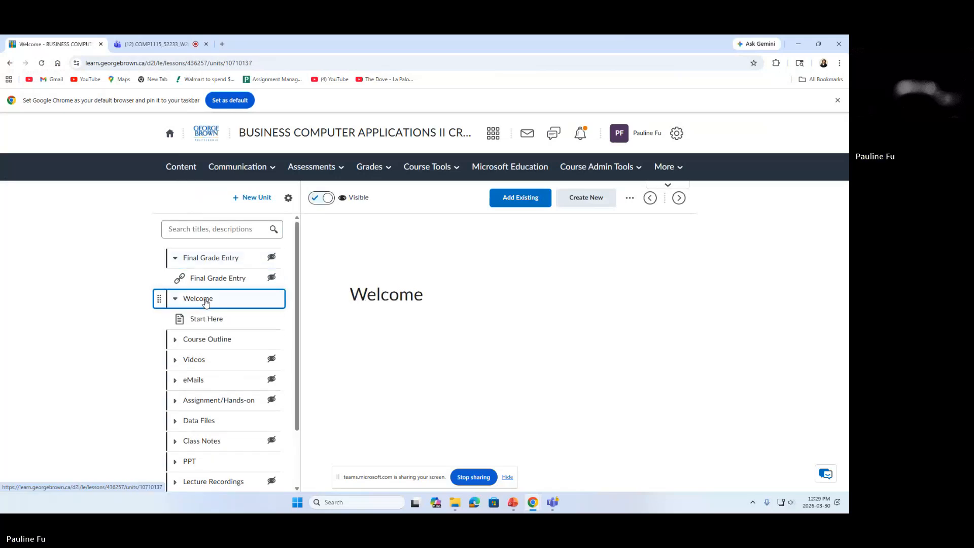
click(217, 322)
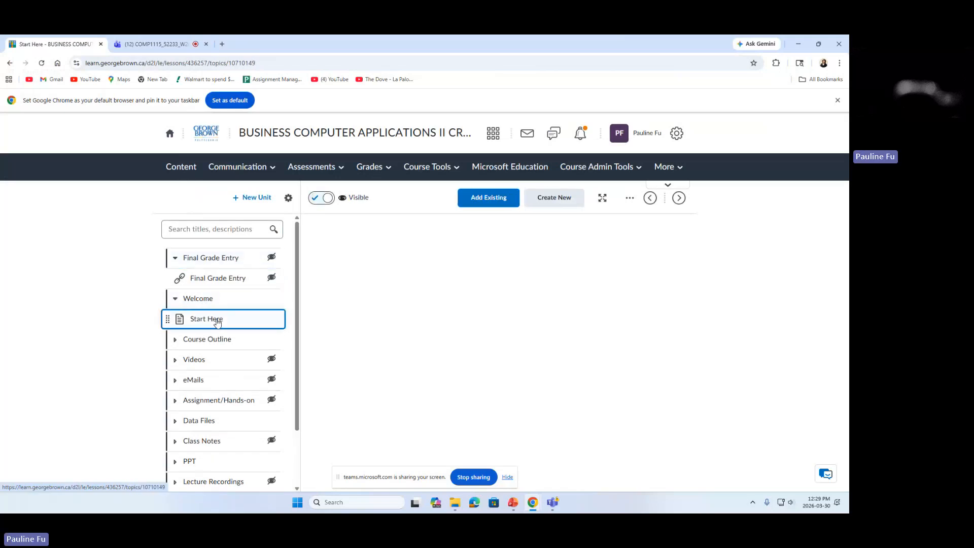
mouse_move(311, 373)
mouse_down()
mouse_move(347, 366)
mouse_move(311, 355)
mouse_move(445, 355)
mouse_move(310, 355)
mouse_move(400, 349)
mouse_move(380, 355)
mouse_move(419, 339)
mouse_move(311, 356)
mouse_up()
click(366, 357)
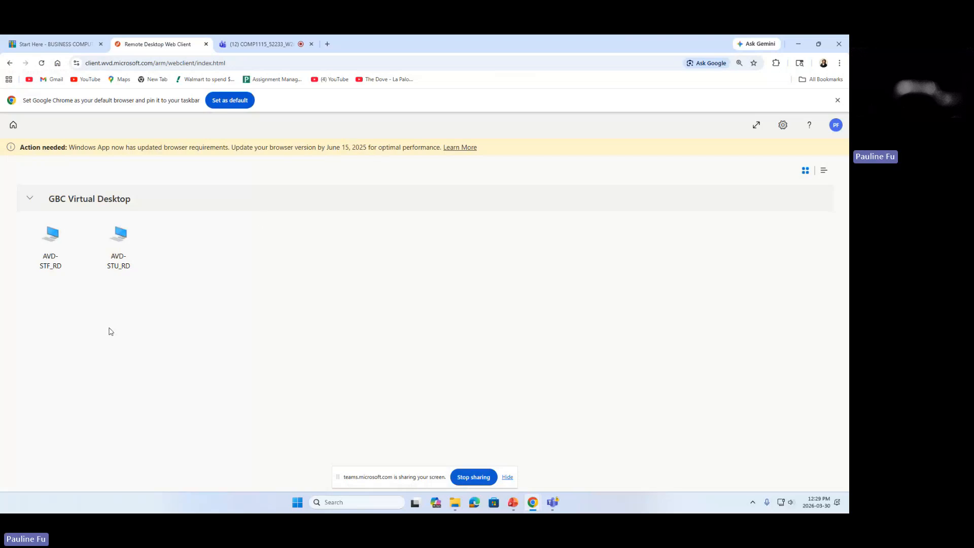
Launch the AVD-STU_RD desktop with File transfer allowed.
click(124, 253)
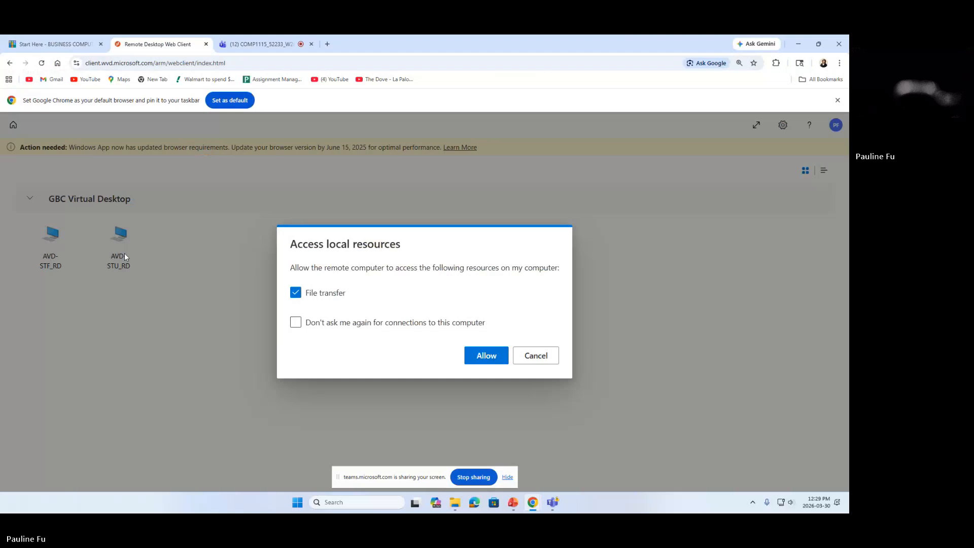
click(481, 355)
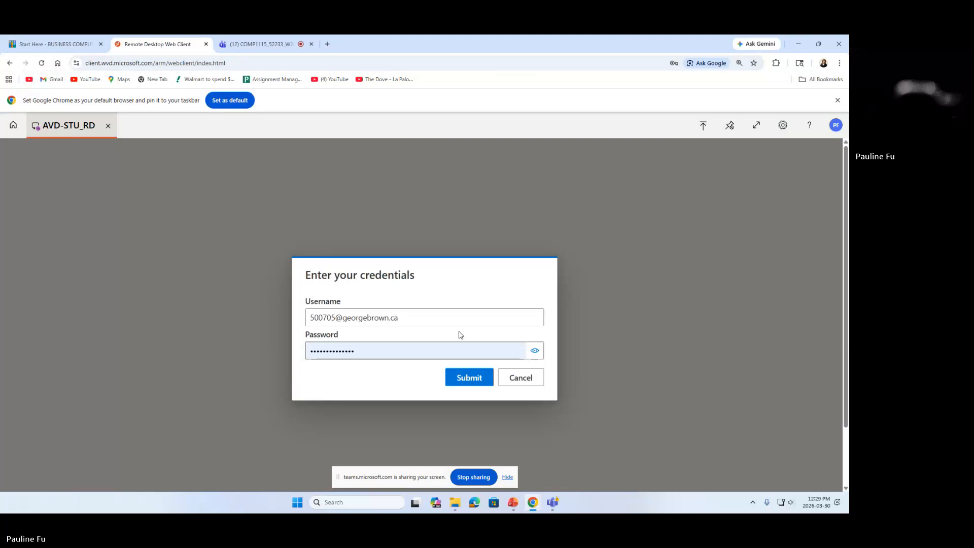
Submit the entered credentials and wait for the AVD-STU_RD Windows desktop to load.
click(479, 378)
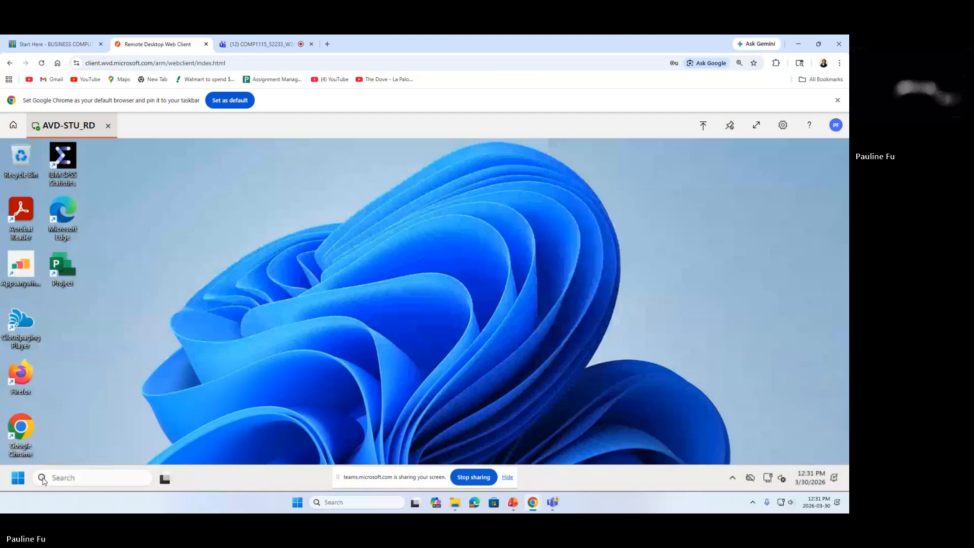
Search the remote desktop for 'access' and launch Microsoft Access.
click(71, 481)
click(74, 482)
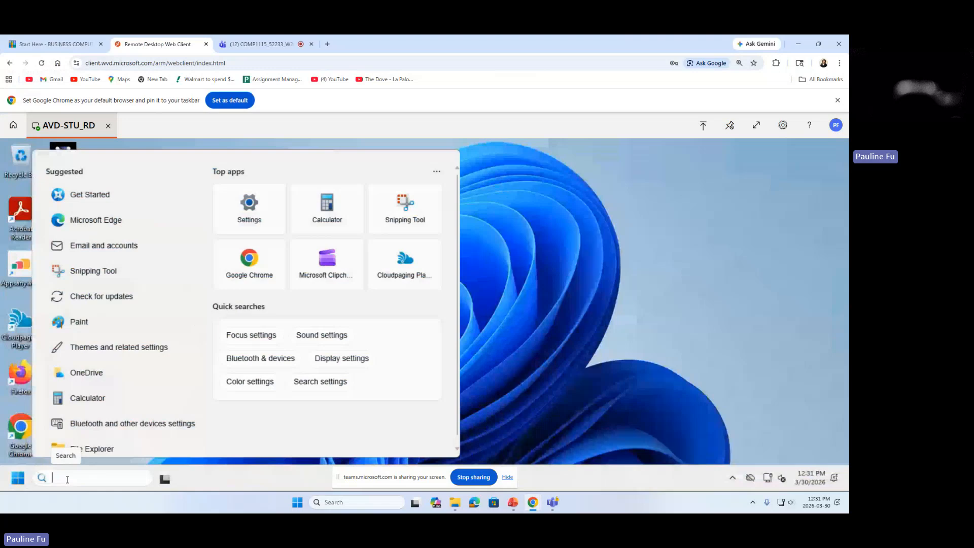
text(access)
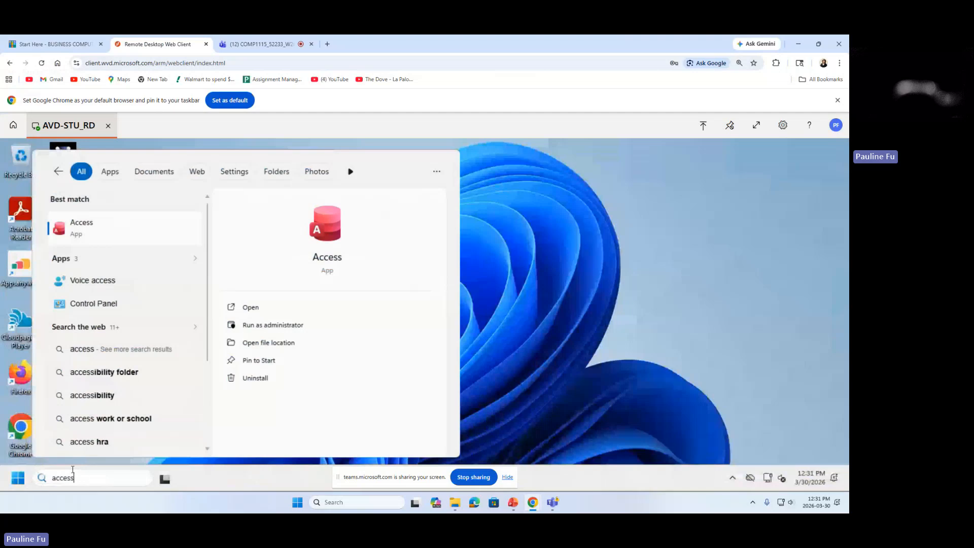
click(332, 257)
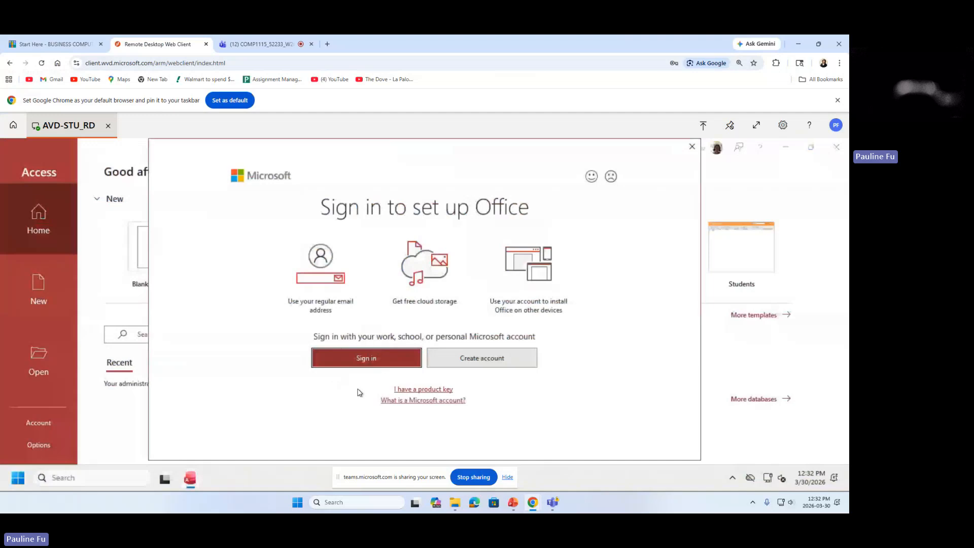
Sign in to Office with the school e-mail and password, re-entering the password after an error.
click(363, 362)
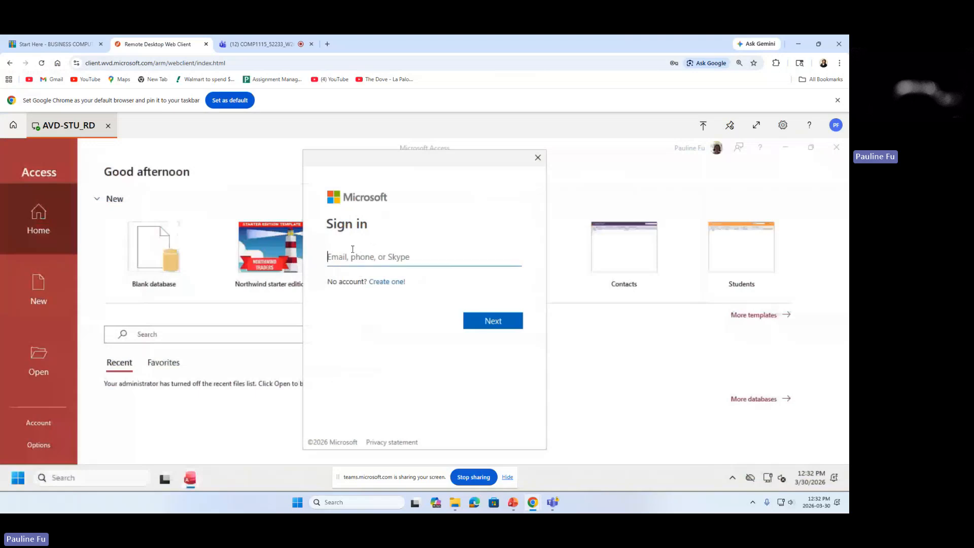
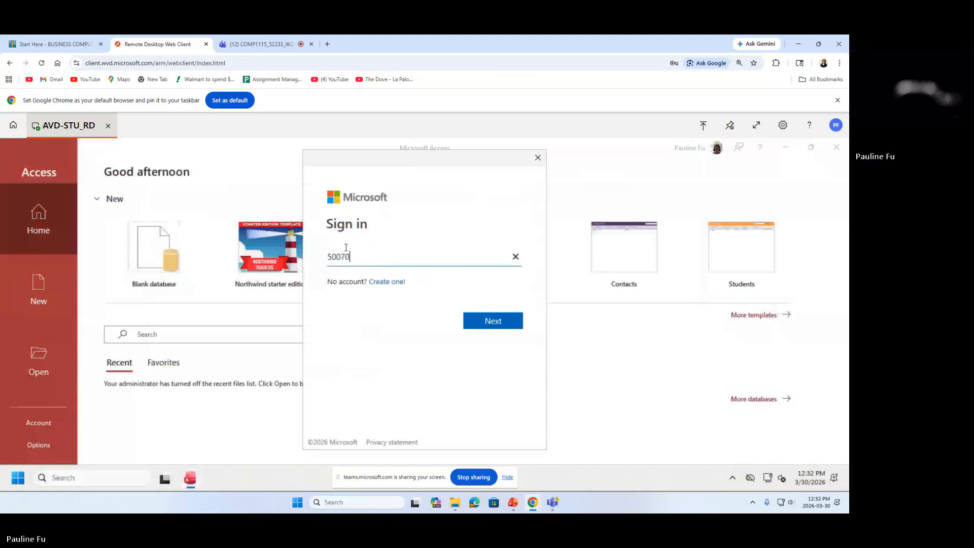
click(501, 324)
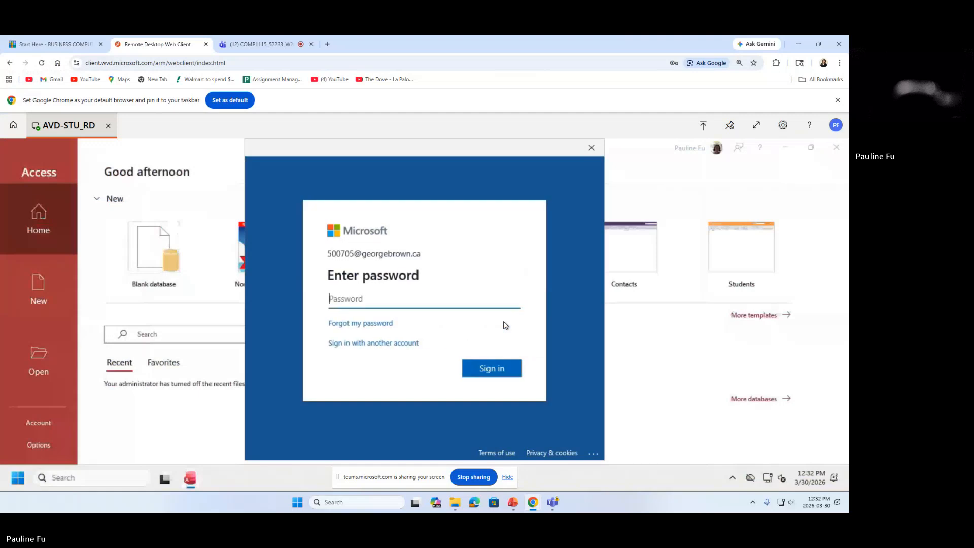
text(••••••••••••••)
click(497, 370)
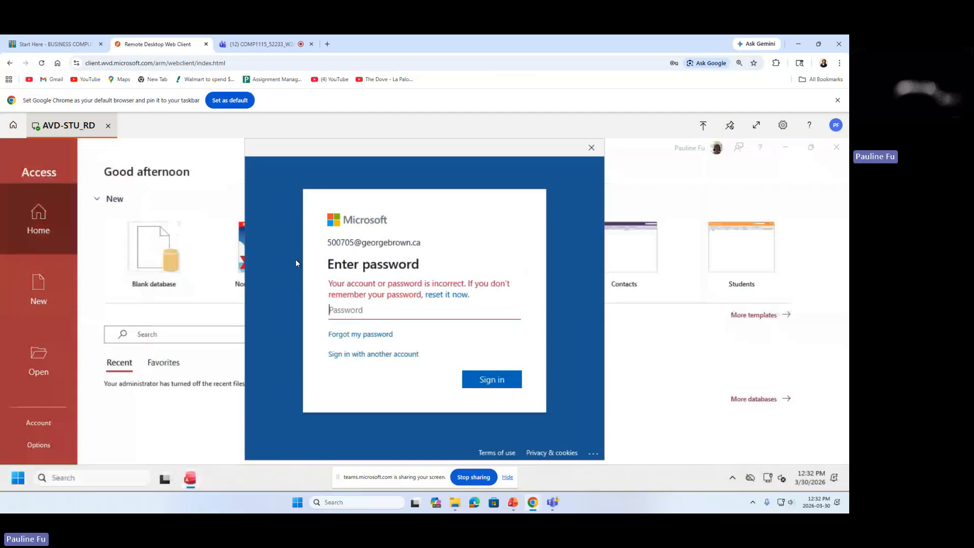
text(•••••)
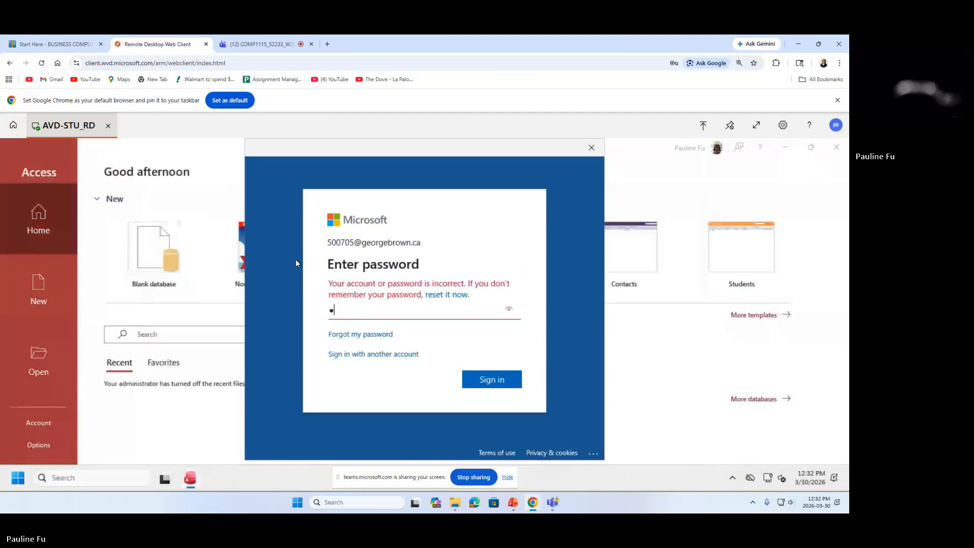
text(•••••••••)
click(492, 383)
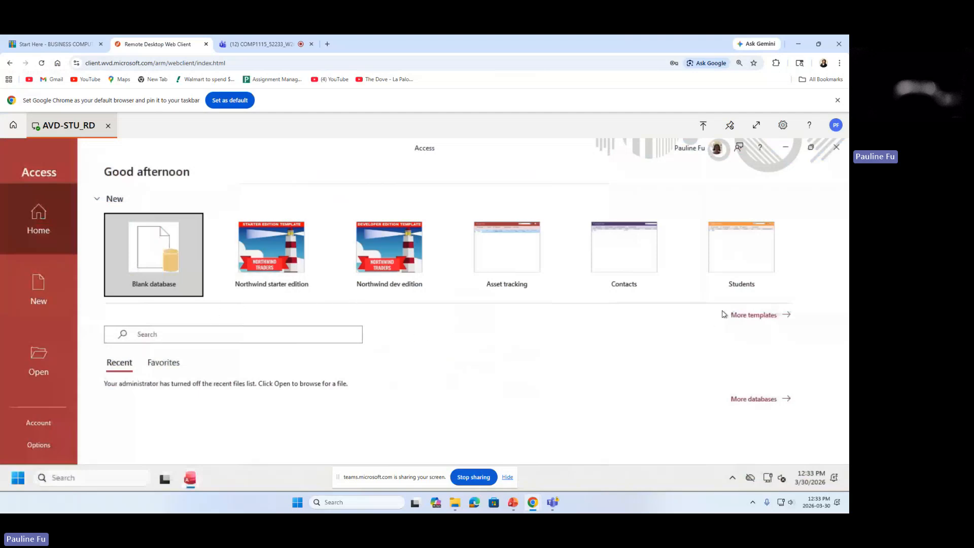
Create blank Database1 and resize the Access window toward the right of the desktop.
click(156, 260)
double_click(155, 260)
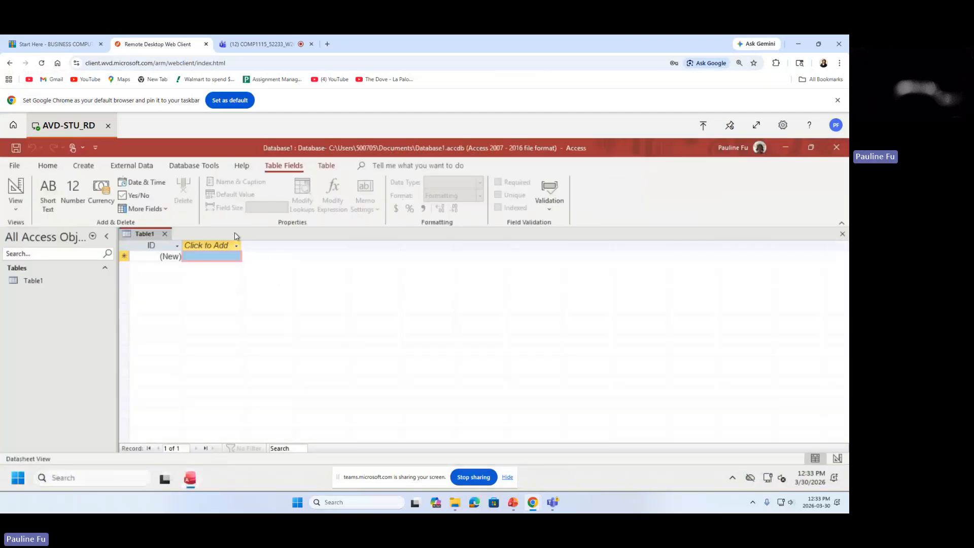
double_click(220, 149)
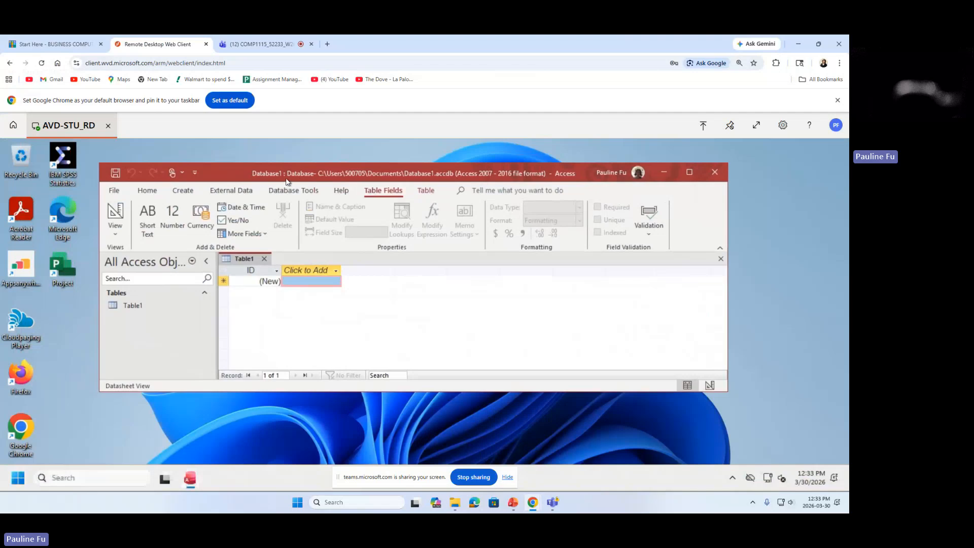
mouse_move(241, 175)
mouse_down()
mouse_move(254, 199)
mouse_move(228, 197)
mouse_move(239, 200)
mouse_move(229, 184)
mouse_move(253, 177)
mouse_up()
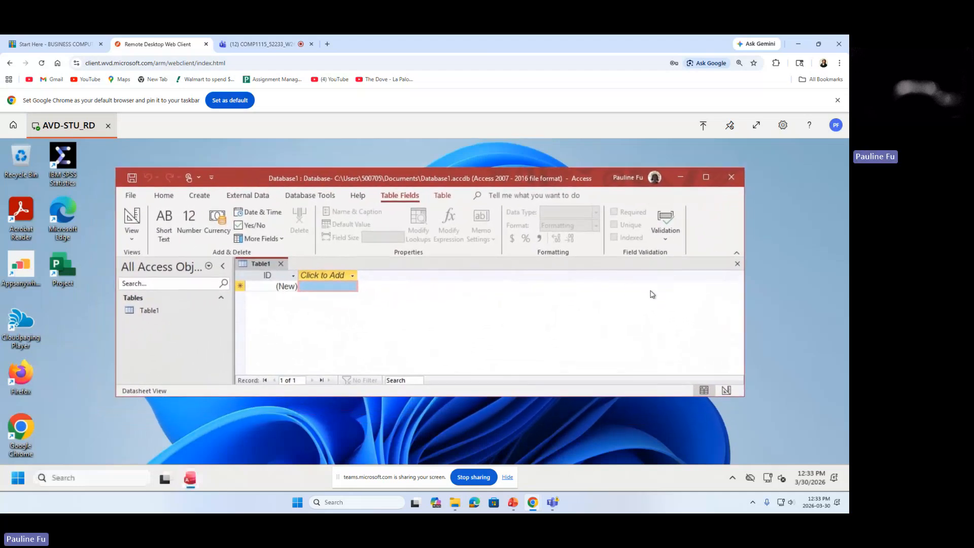
drag(736, 300, 647, 304)
drag(531, 397, 542, 456)
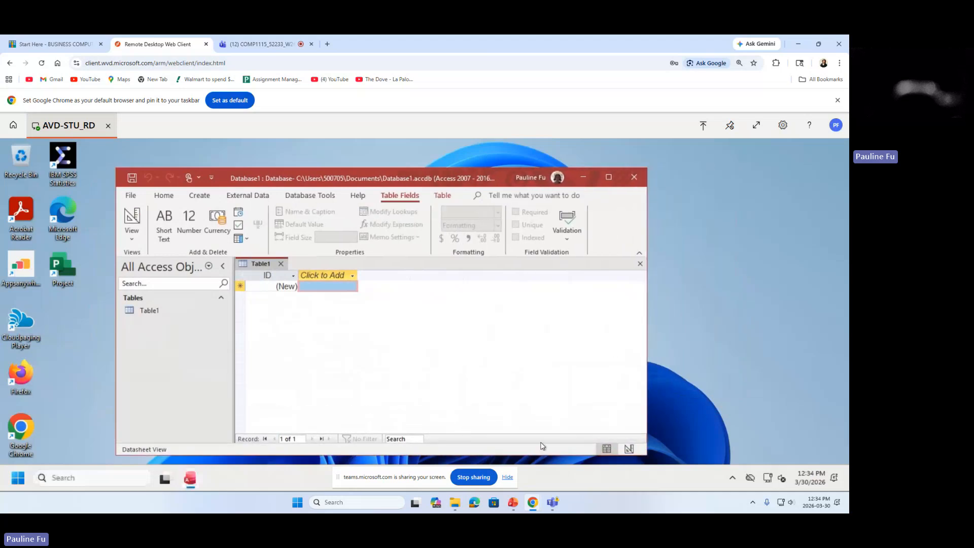
drag(439, 177, 611, 162)
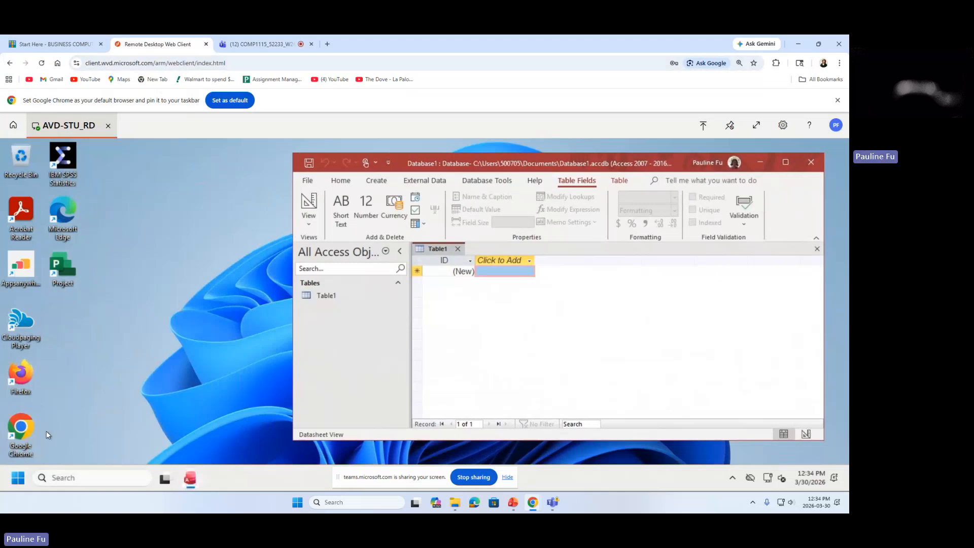
Launch Chrome, browse to learn.georgebrown.ca and maximize the window at the sign-in page.
double_click(22, 435)
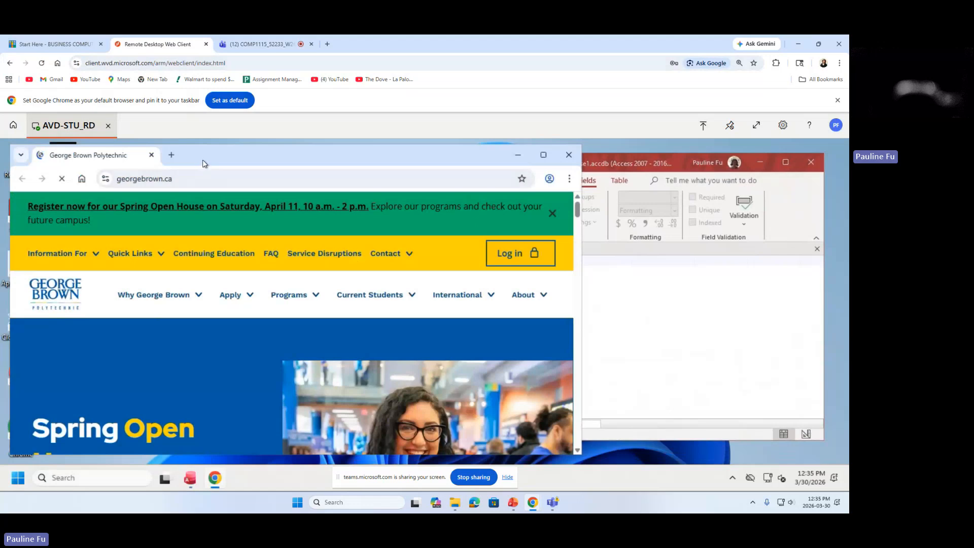
drag(203, 163, 303, 153)
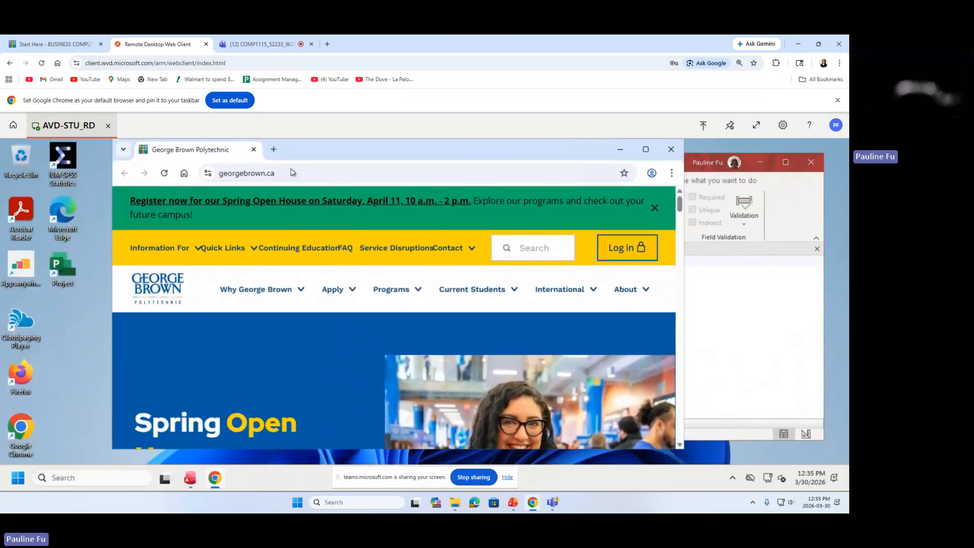
click(346, 174)
text(l)
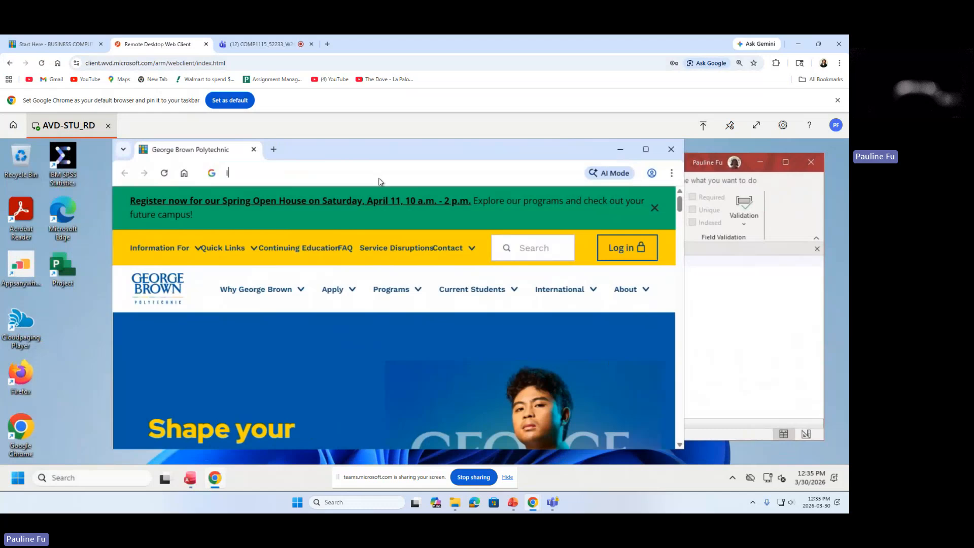
text(earn.g)
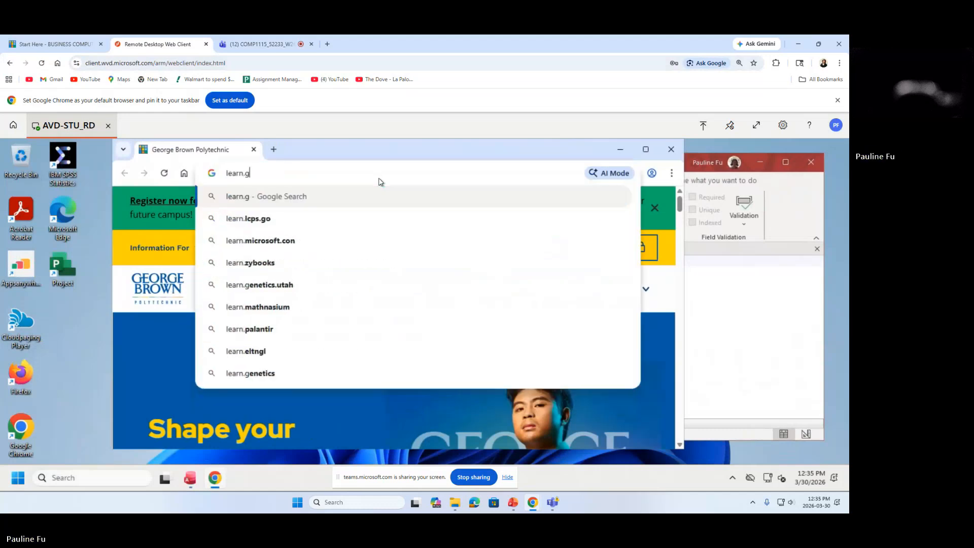
text(eorgebrown.ca)
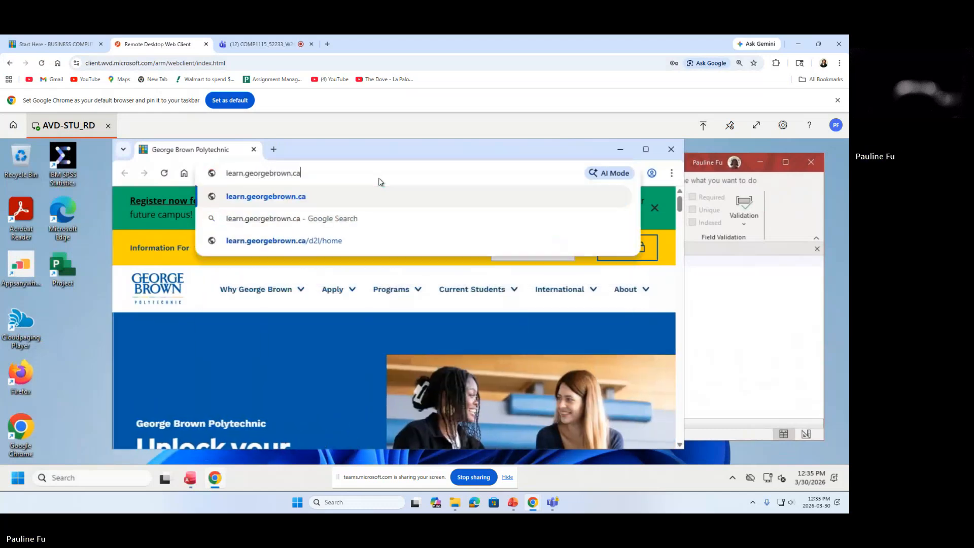
key(Return)
double_click(331, 149)
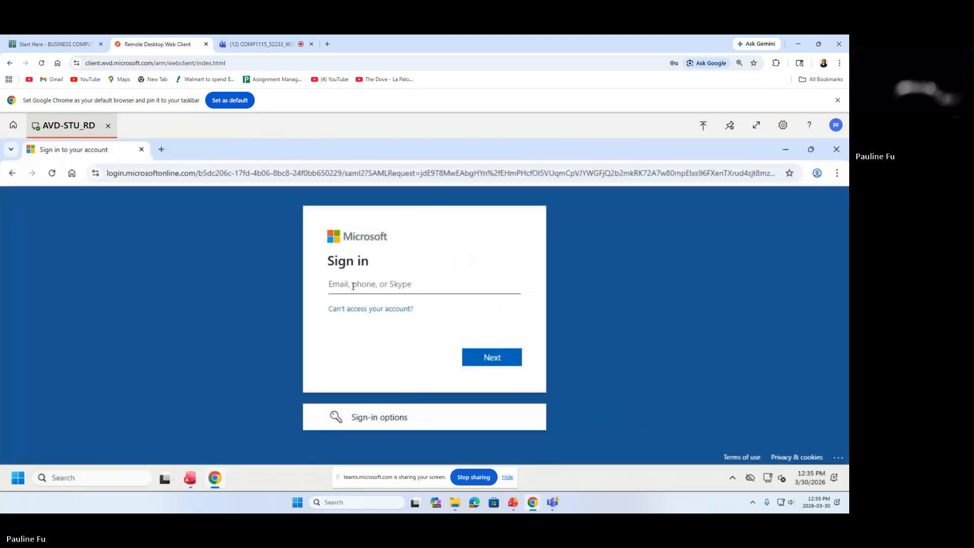
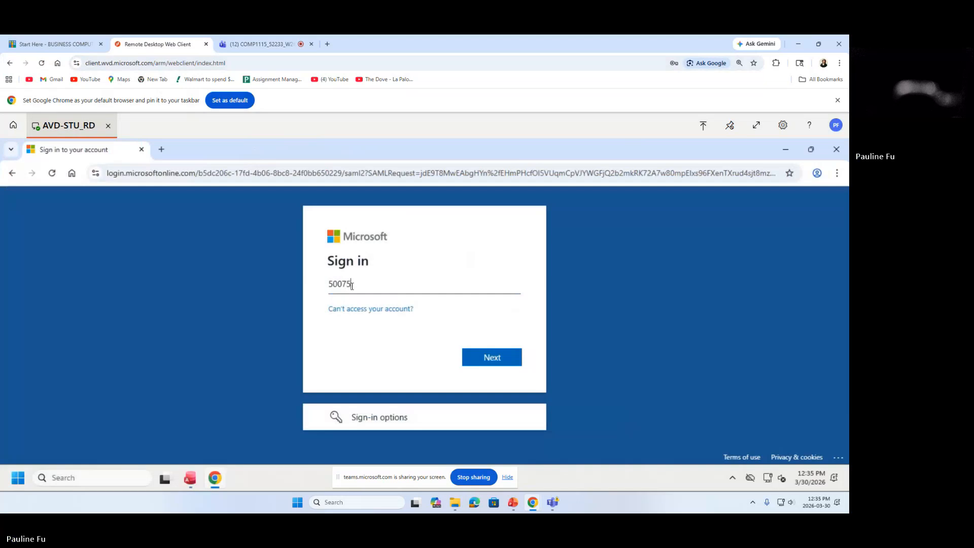
Sign in with the college e-mail and password to reach the Brightspace homepage.
click(490, 357)
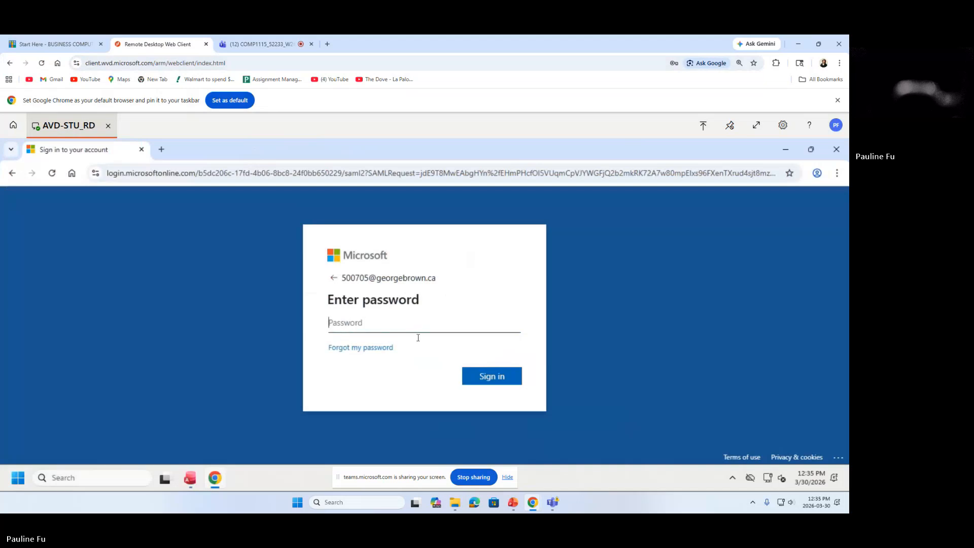
text(•••••••)
click(487, 376)
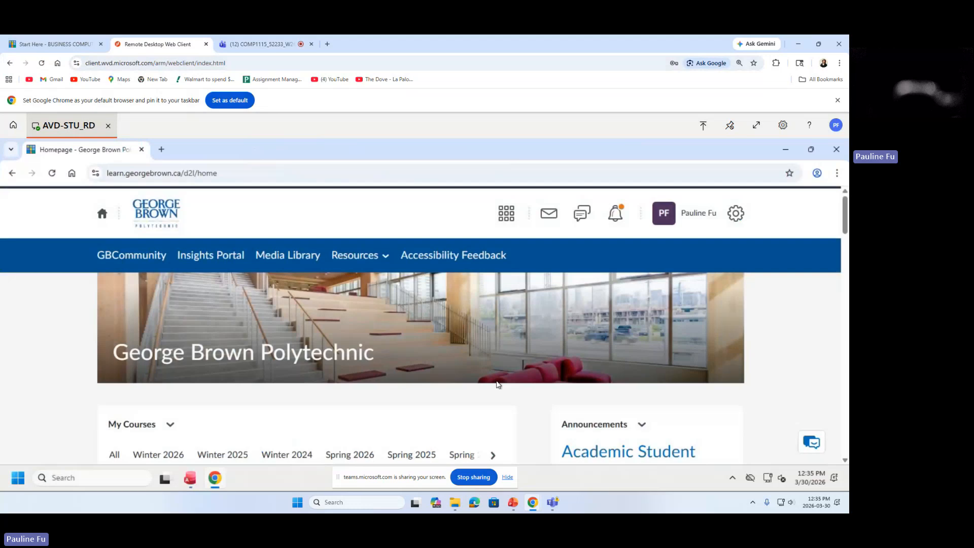
Scroll My Courses and open the BUSINESS COMPUTER APPLICATIONS II course.
drag(247, 153, 261, 175)
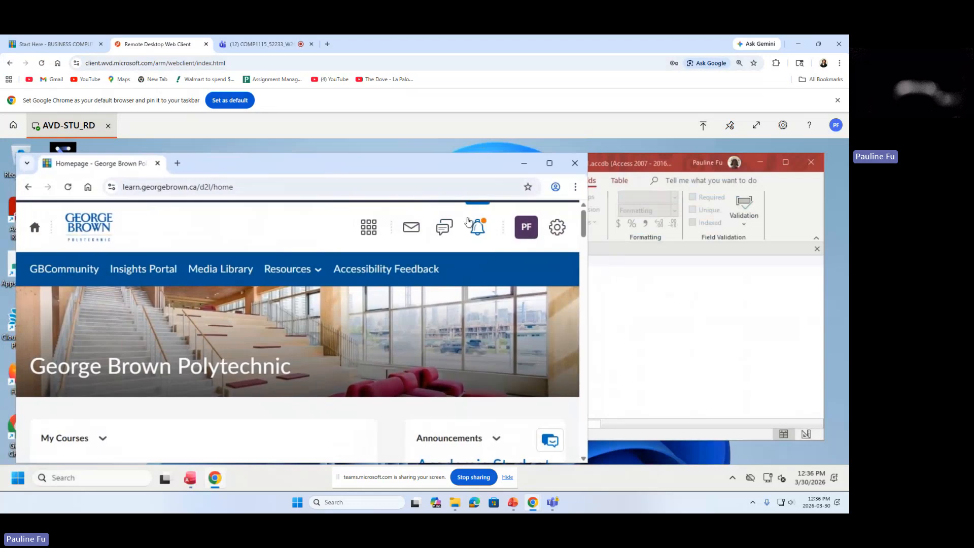
scroll(582, 245, down, 1)
scroll(582, 248, down, 4)
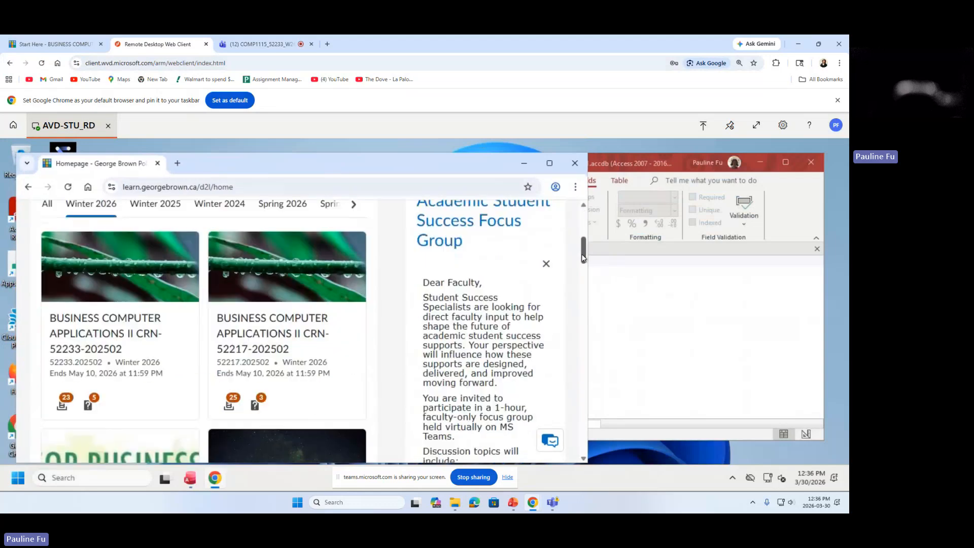
mouse_move(582, 257)
mouse_down()
mouse_move(585, 276)
mouse_move(583, 260)
mouse_up()
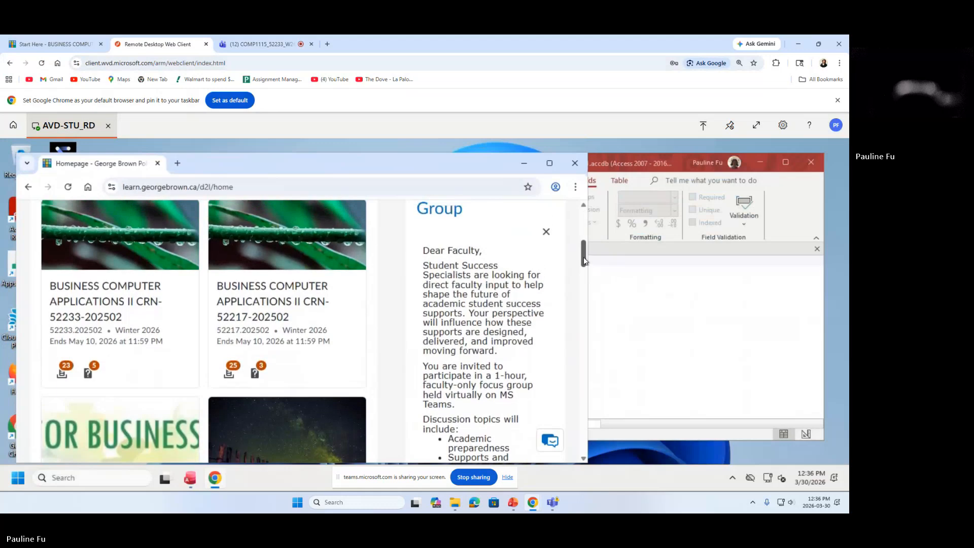
click(86, 302)
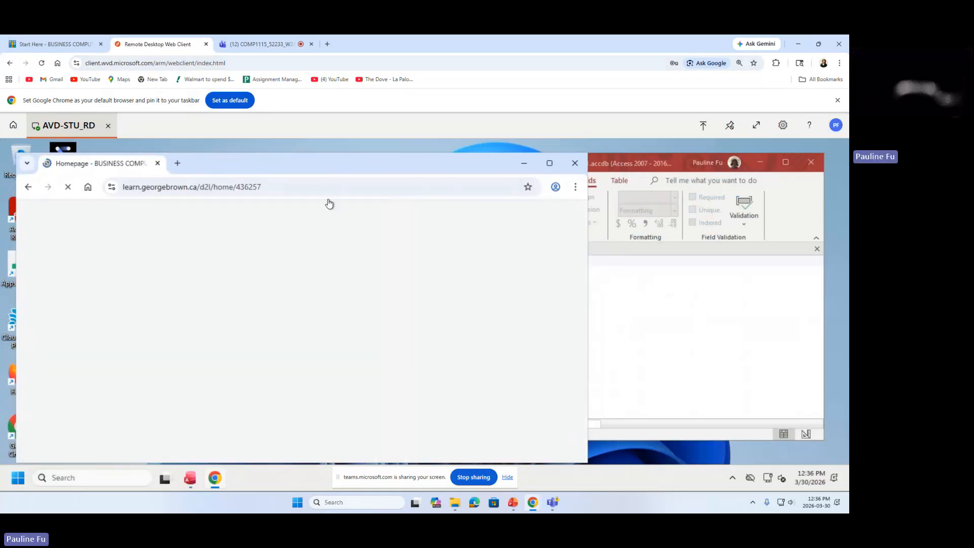
Open the course Content and expand Data Files to list the Vendor files.
drag(330, 168, 418, 139)
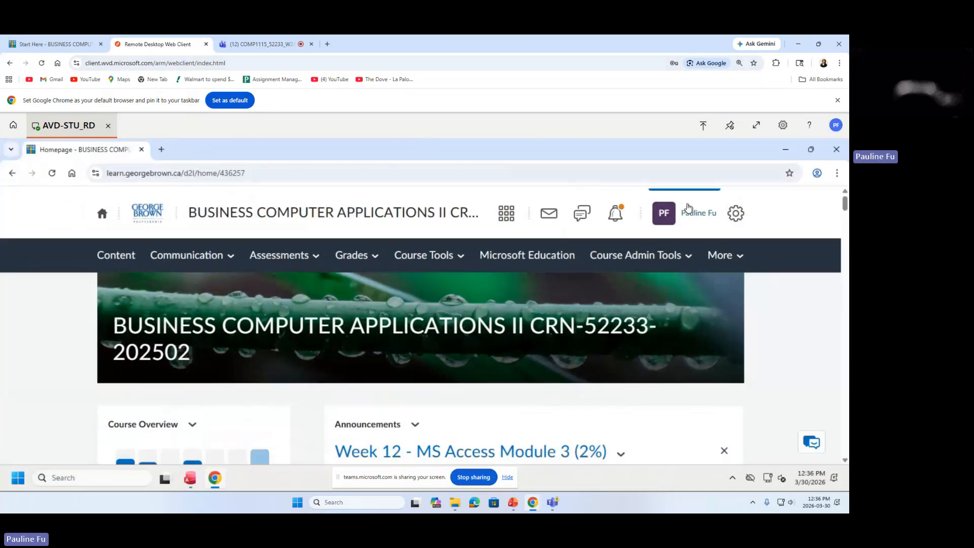
click(116, 255)
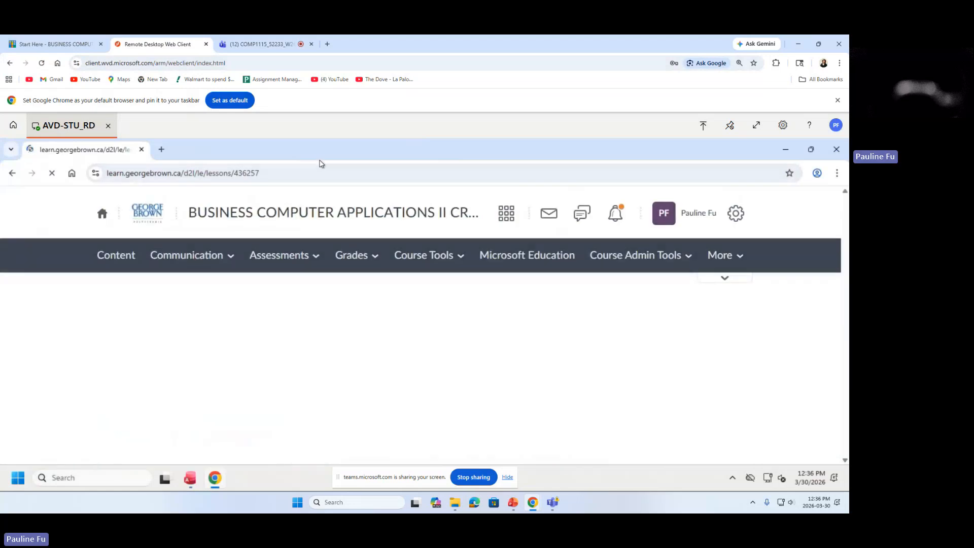
mouse_move(325, 152)
mouse_down()
mouse_move(339, 148)
mouse_move(332, 156)
mouse_up()
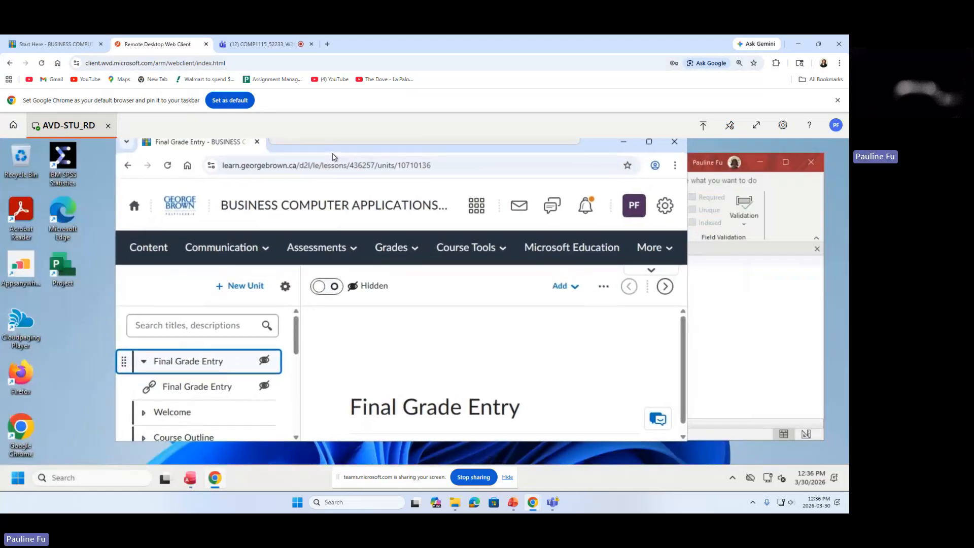
drag(332, 156, 333, 164)
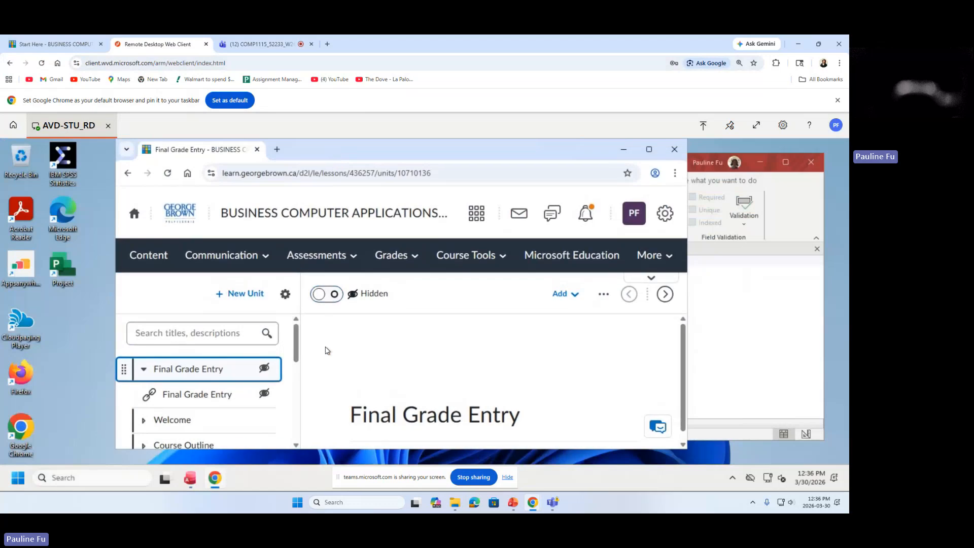
drag(296, 343, 307, 398)
click(145, 404)
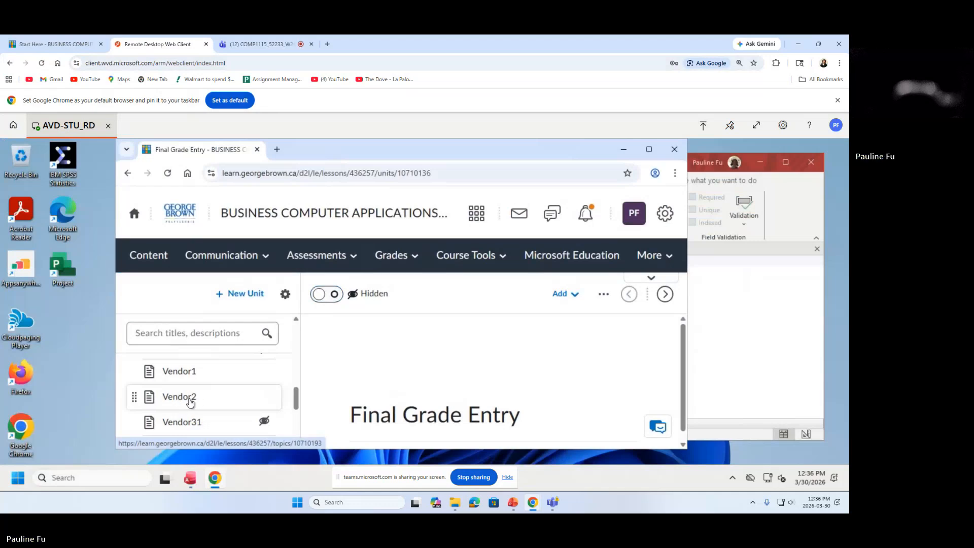
Download Vendor2.accdb from its Brightspace file page and open it in Access.
click(189, 402)
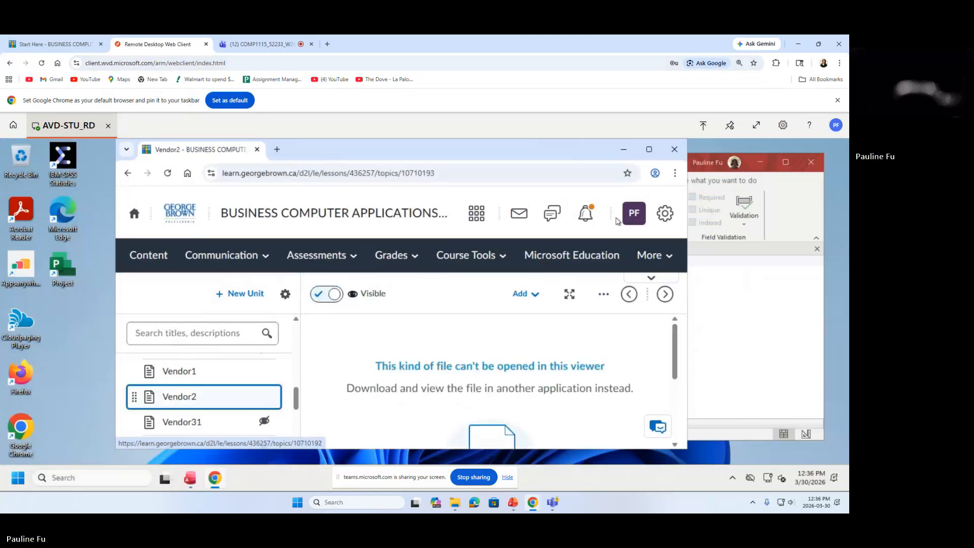
click(649, 150)
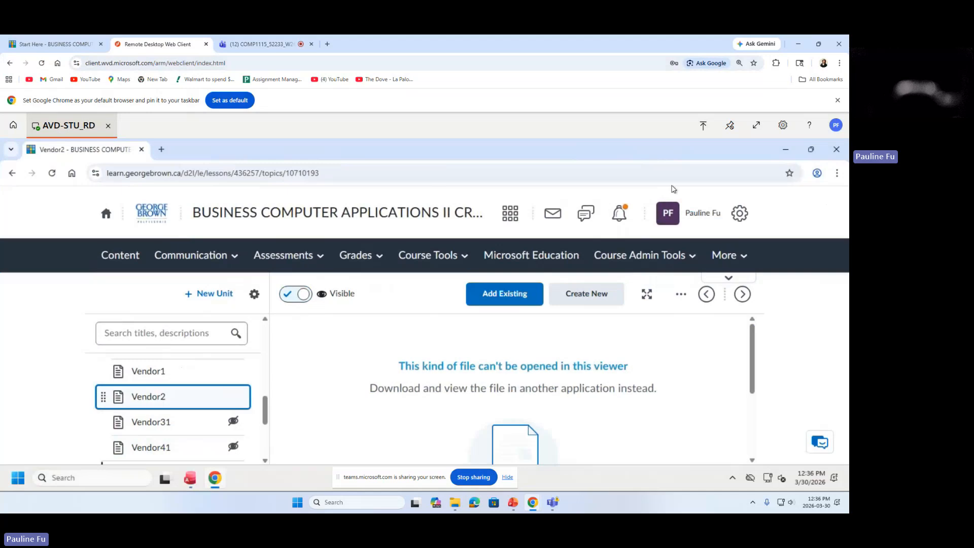
drag(752, 342, 756, 417)
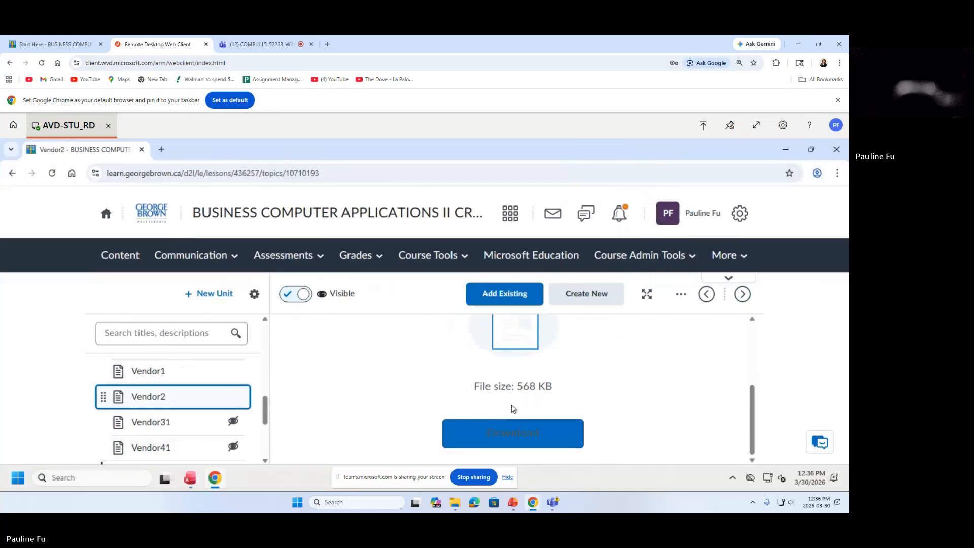
click(514, 429)
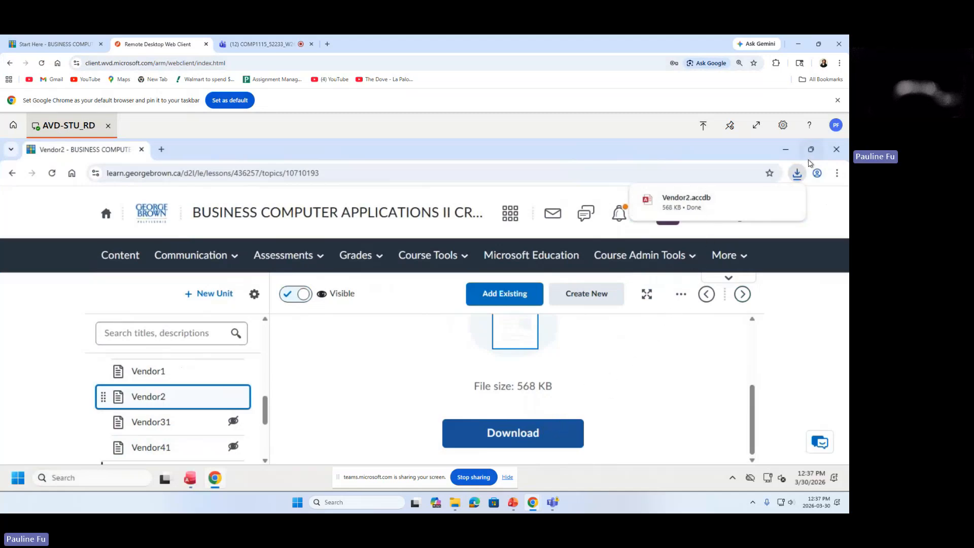
click(702, 202)
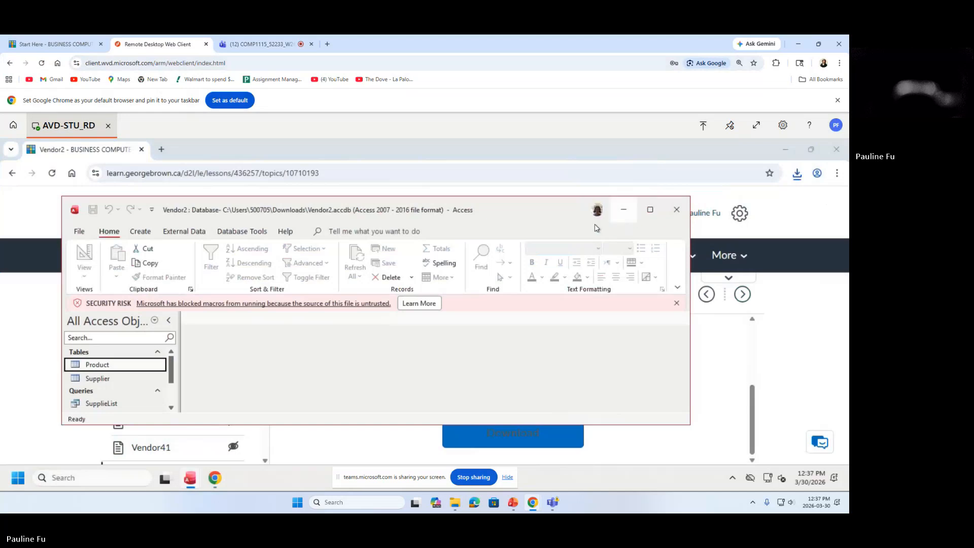
Dismiss the SECURITY RISK macro warning on Vendor2 and go to the File backstage page.
drag(515, 213, 495, 183)
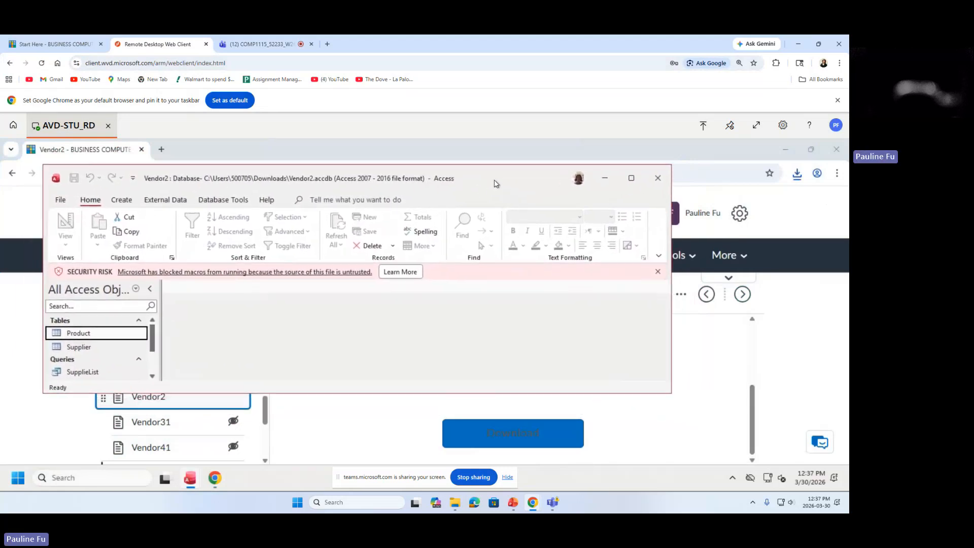
click(657, 273)
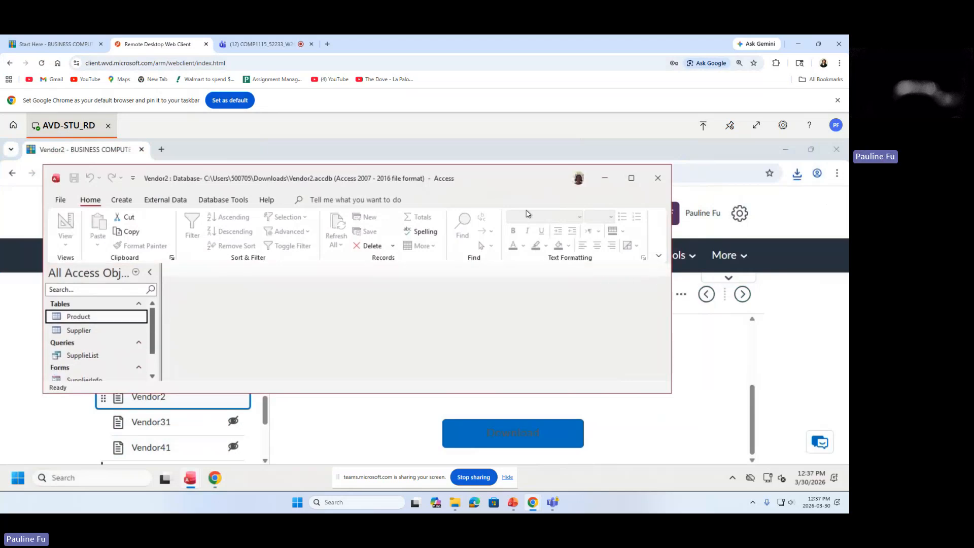
drag(496, 182, 495, 204)
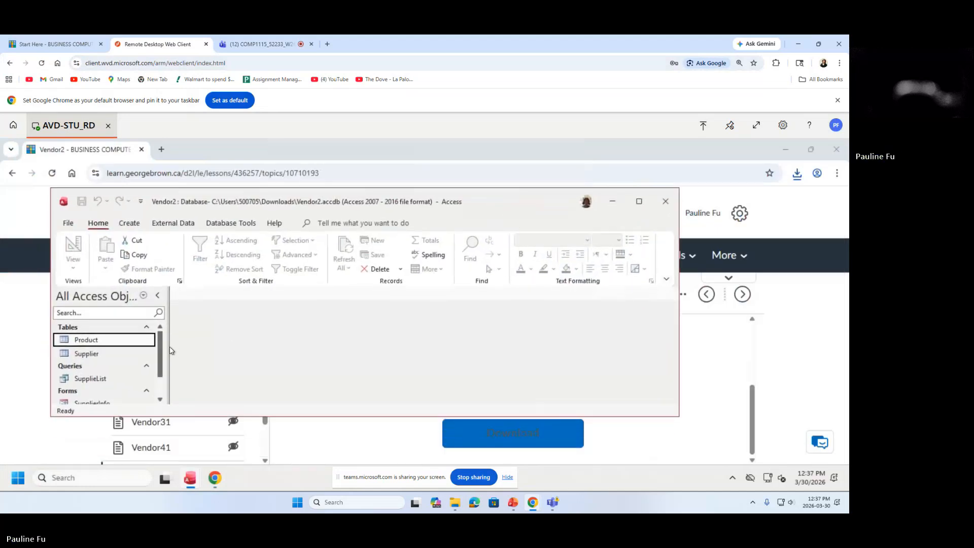
mouse_move(161, 349)
mouse_down()
mouse_move(163, 367)
mouse_move(167, 337)
mouse_up()
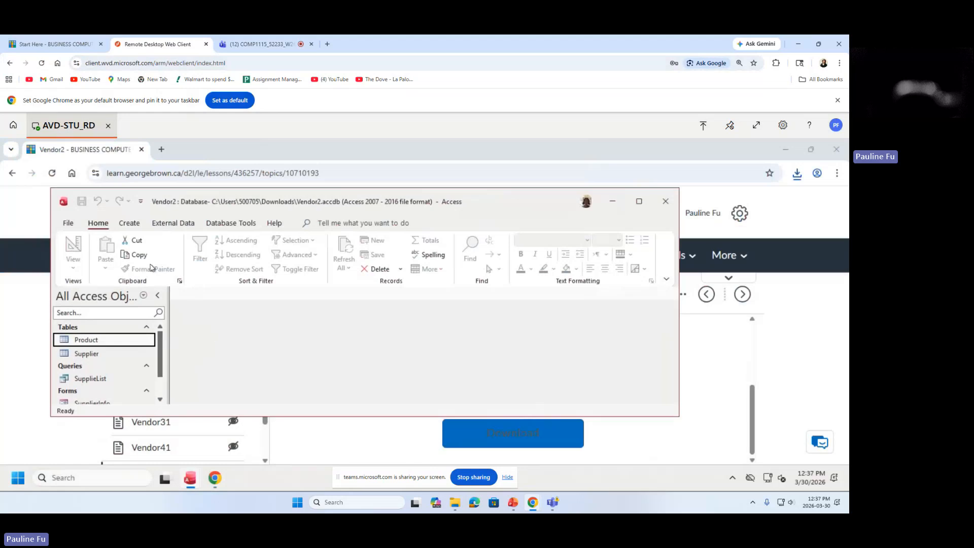
click(71, 224)
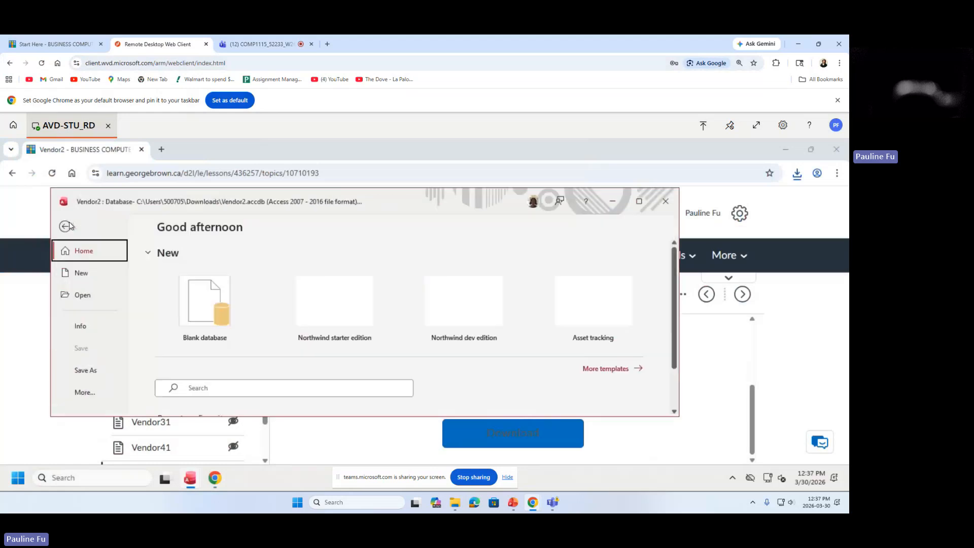
Use Save Database As to store a copy named Vendor2 in the Documents folder.
click(92, 371)
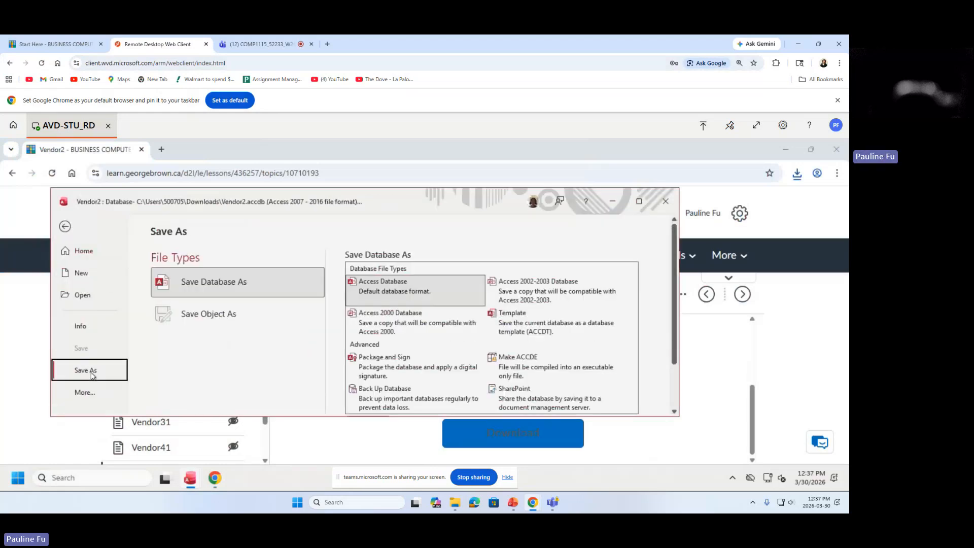
click(638, 201)
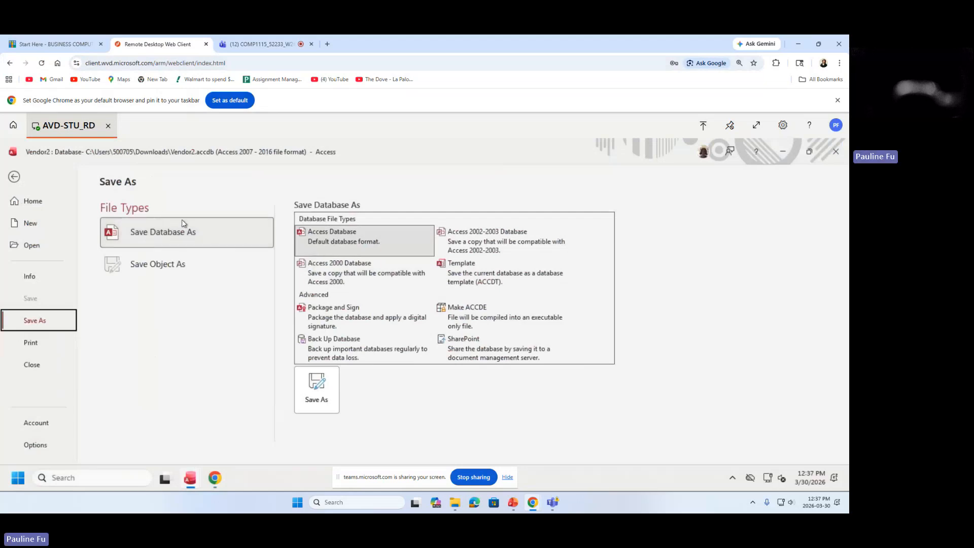
click(308, 396)
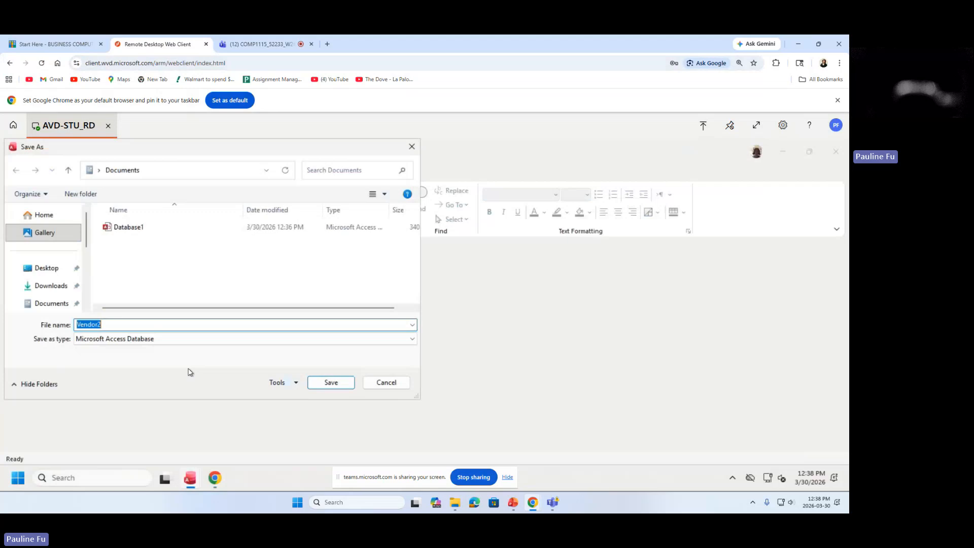
click(108, 323)
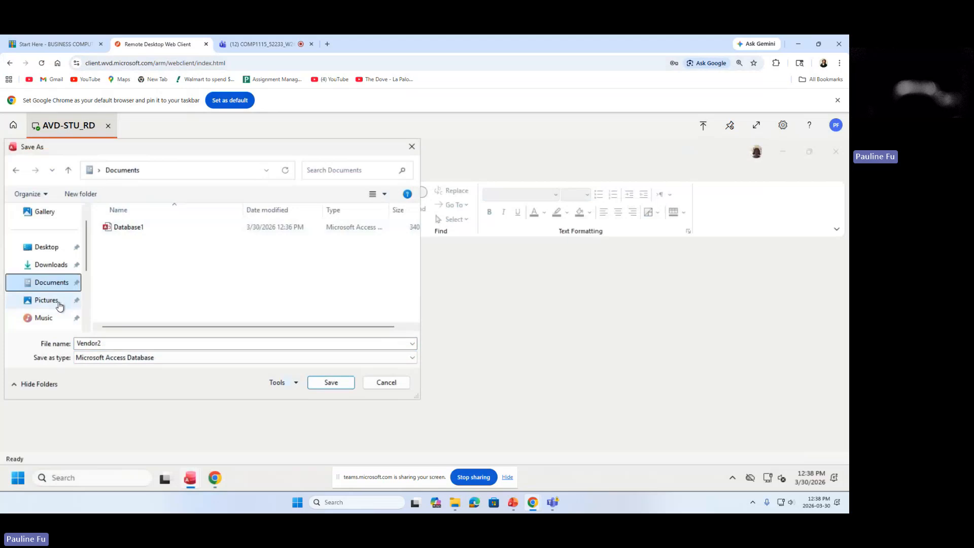
click(55, 289)
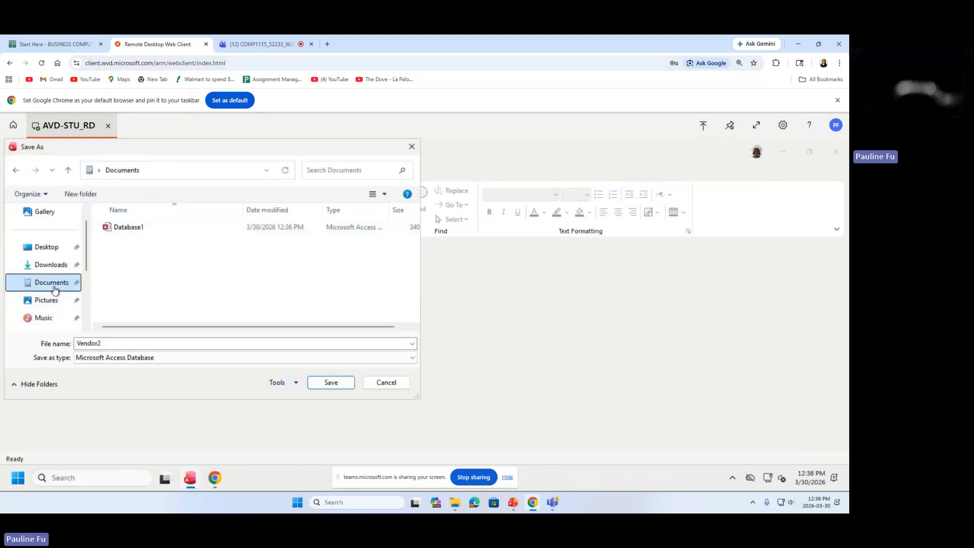
double_click(114, 346)
click(111, 344)
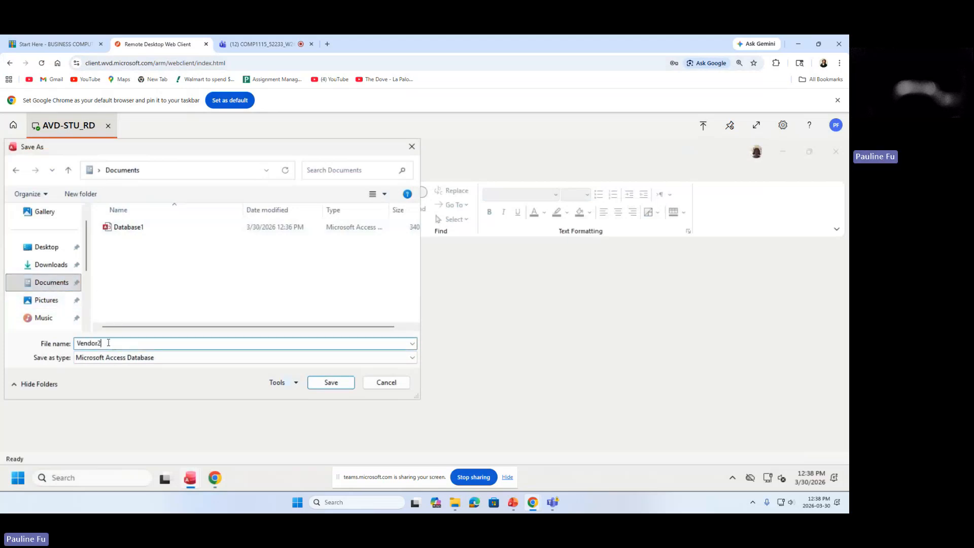
click(330, 385)
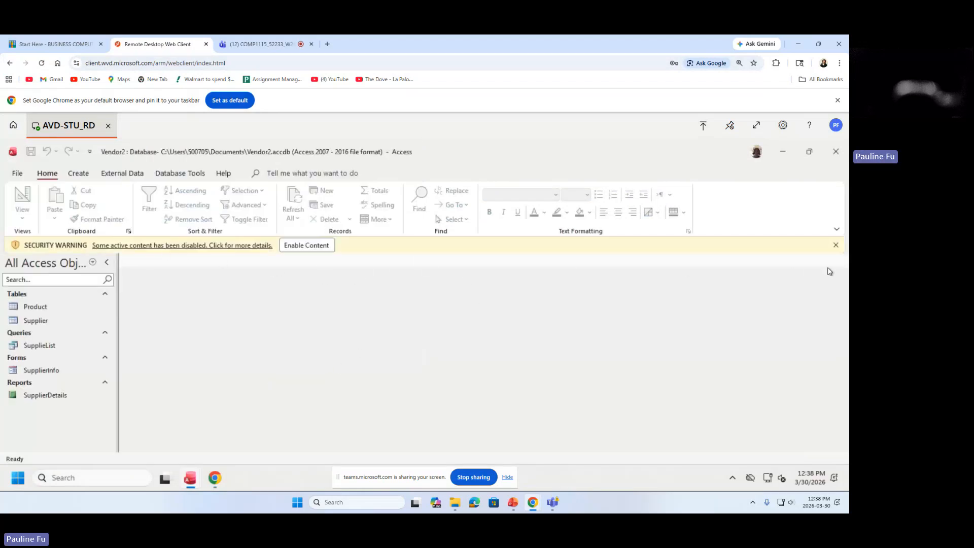
Close the yellow SECURITY WARNING bar on the Documents copy of Vendor2.
click(835, 245)
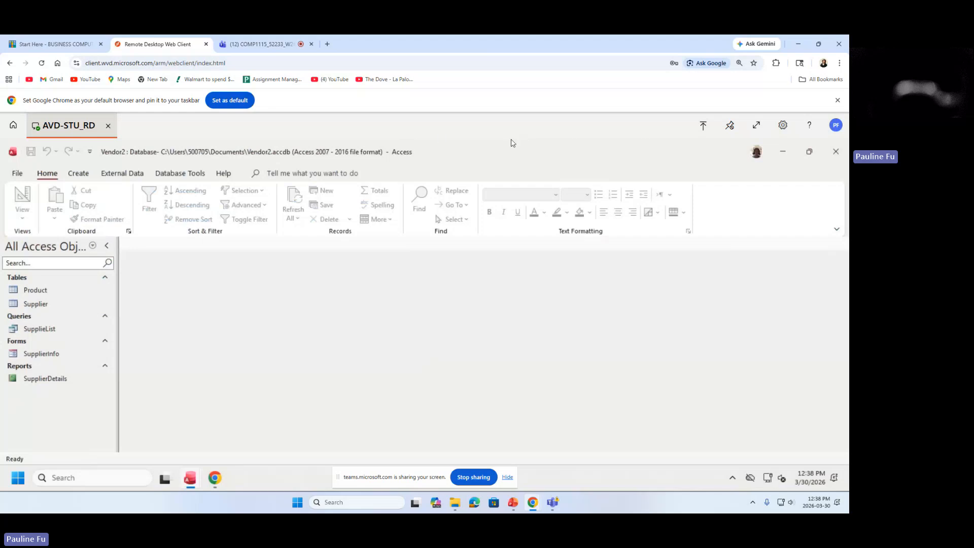
Save the database through Save Database As as Vendor3.accdb in Documents.
click(17, 174)
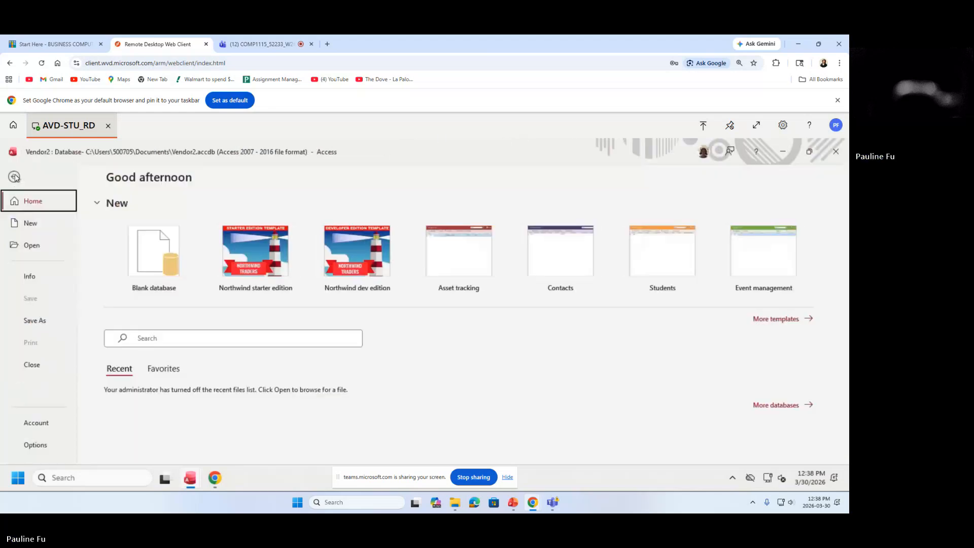
click(43, 321)
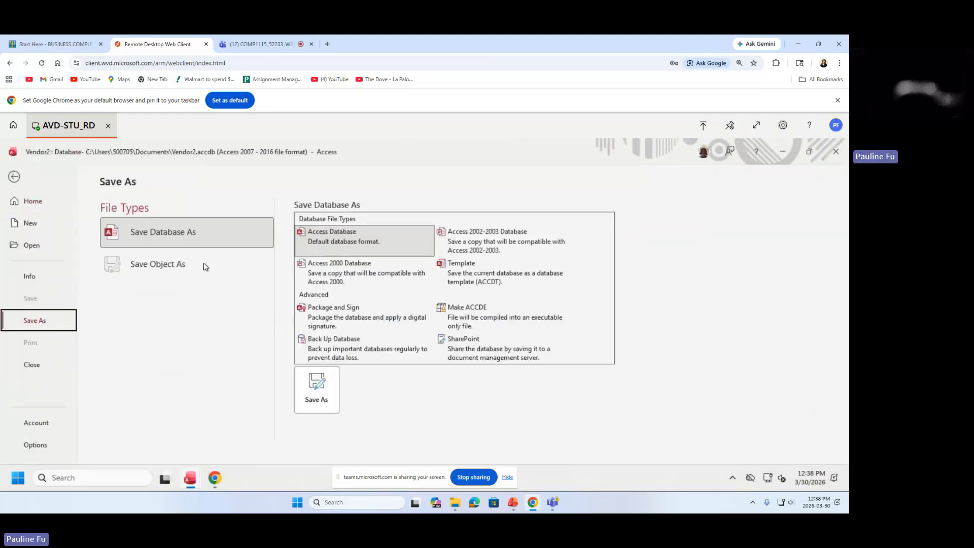
click(311, 400)
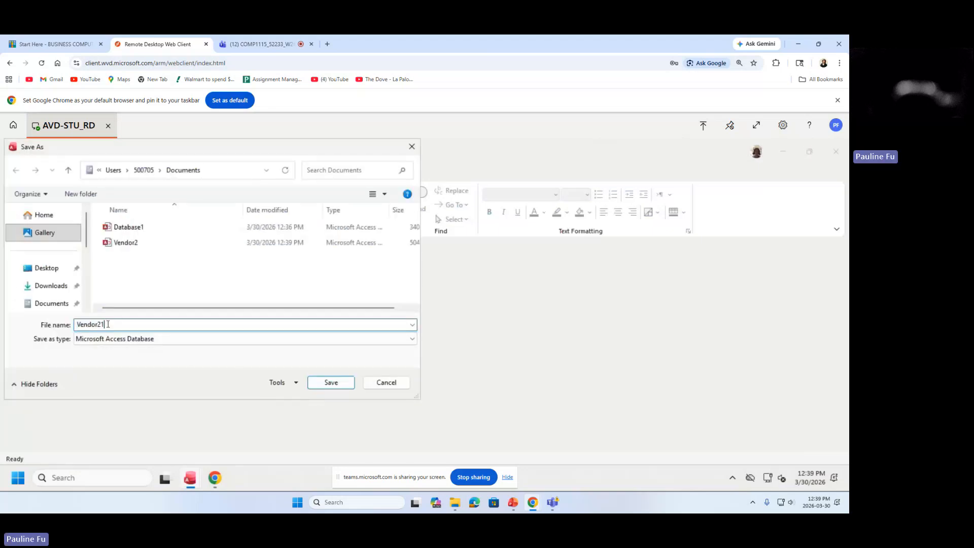
drag(106, 324, 99, 324)
text(3)
mouse_move(115, 323)
mouse_down()
mouse_move(85, 323)
mouse_move(107, 323)
mouse_up()
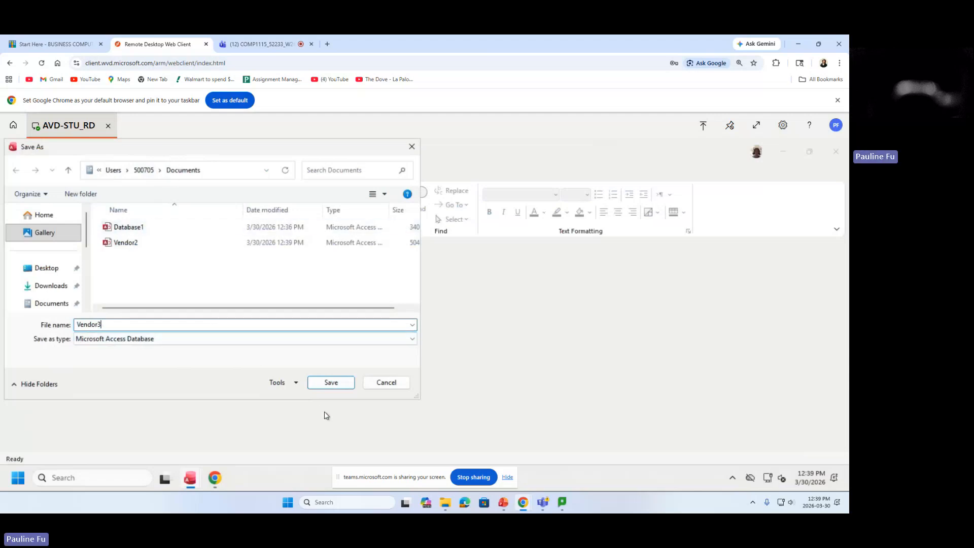
click(324, 382)
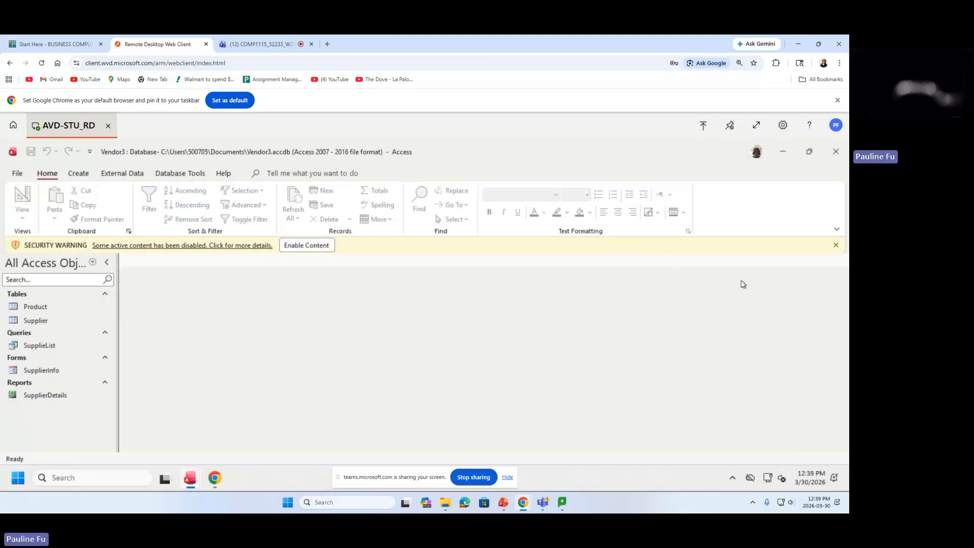
Close the yellow SECURITY WARNING bar on Vendor3.
click(836, 247)
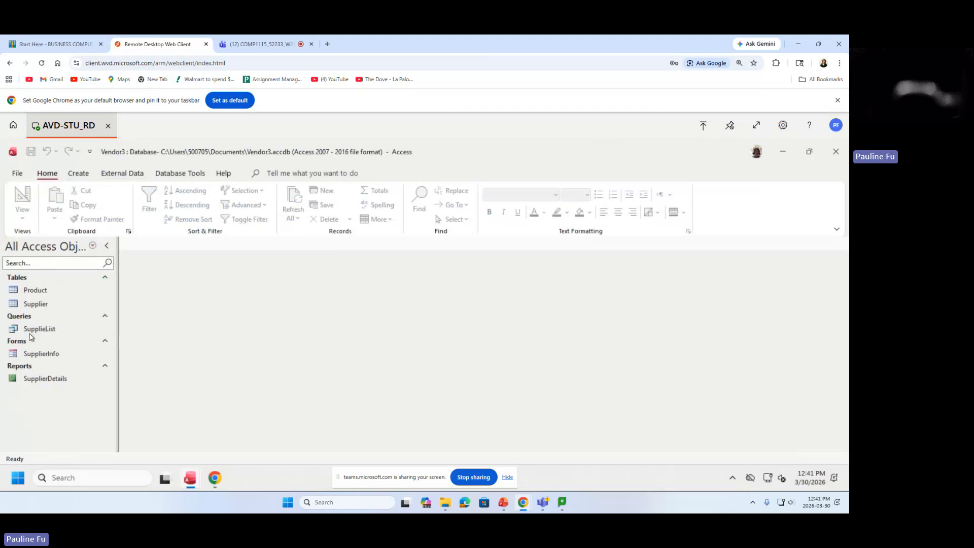
Glance at the Product table, close it, then open Supplier's 17 records in Datasheet view.
double_click(30, 292)
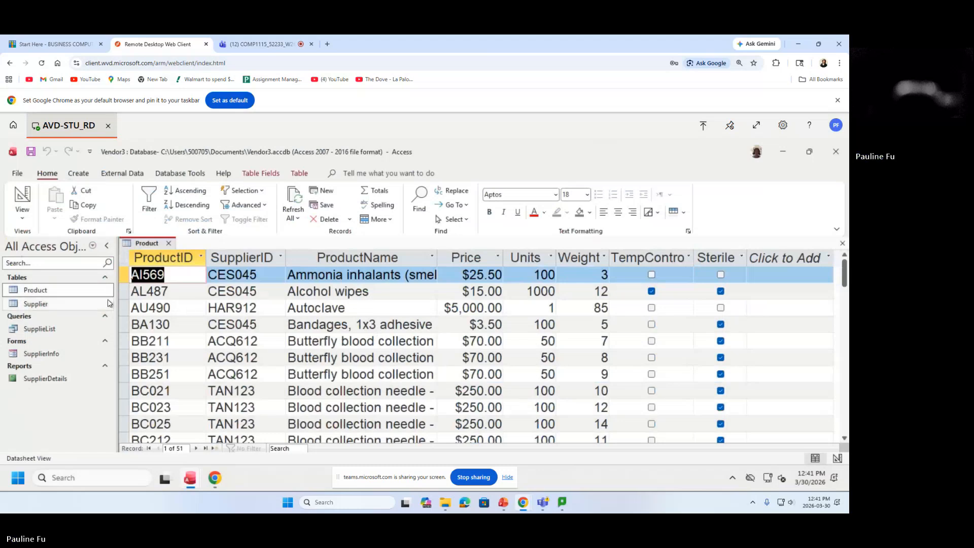
click(168, 243)
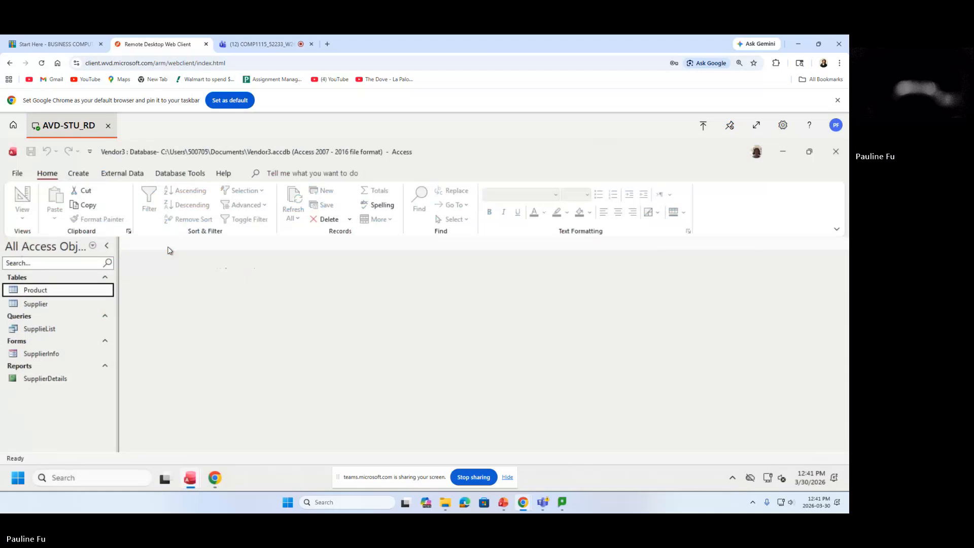
click(28, 306)
double_click(24, 305)
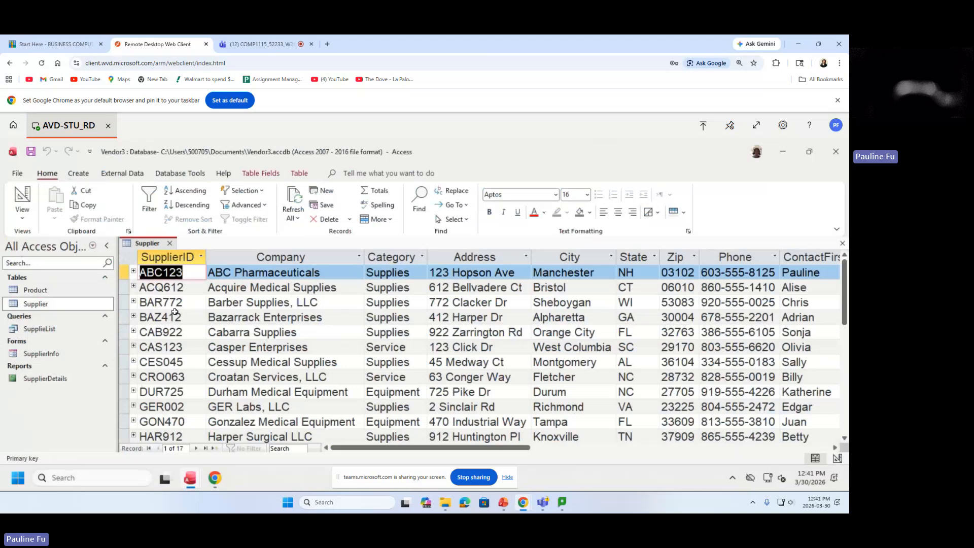
Open the SupplieList query, SupplierInfo form and SupplierDetails report.
double_click(34, 331)
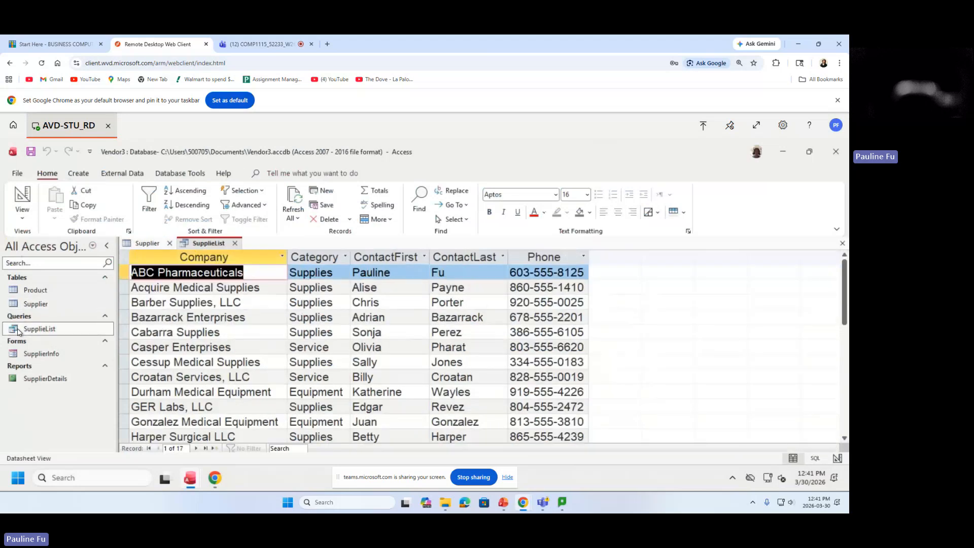
click(30, 355)
double_click(30, 358)
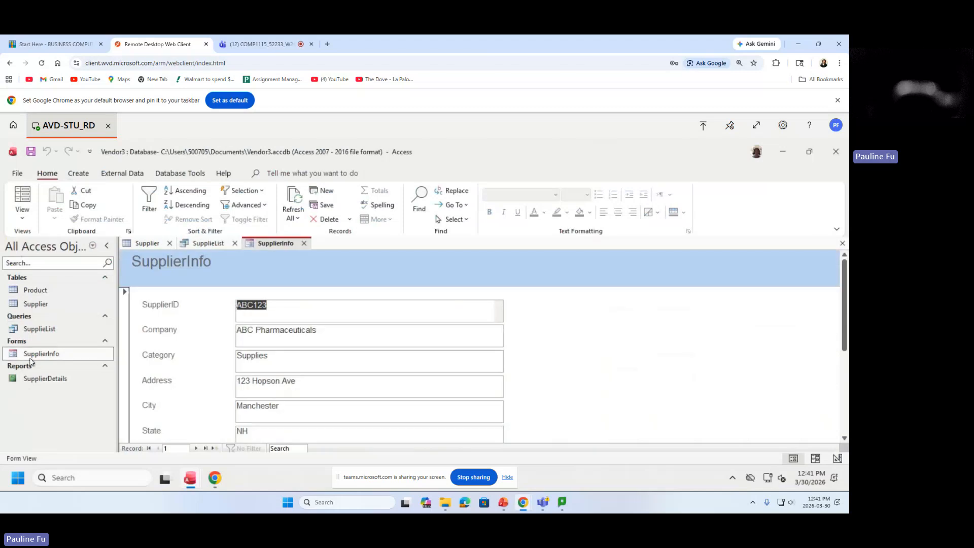
click(46, 383)
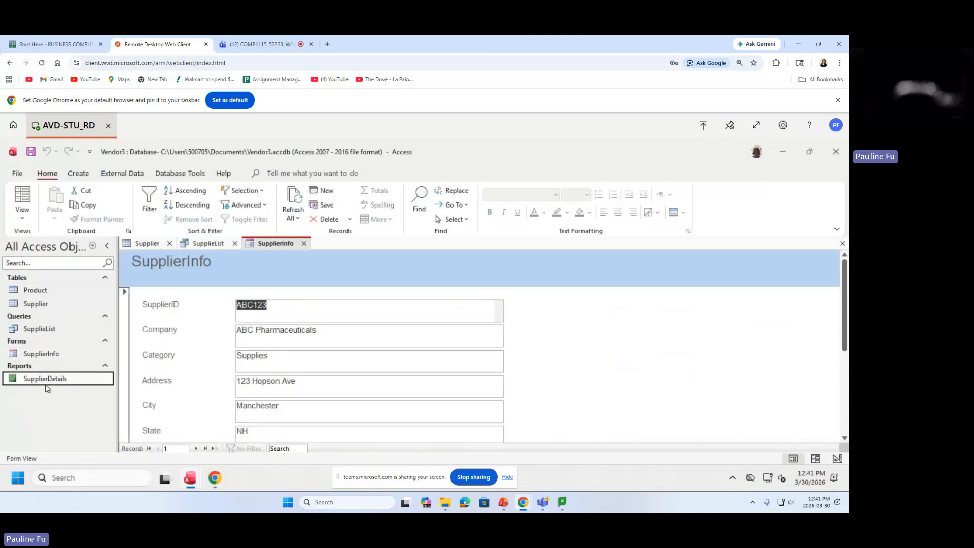
double_click(46, 378)
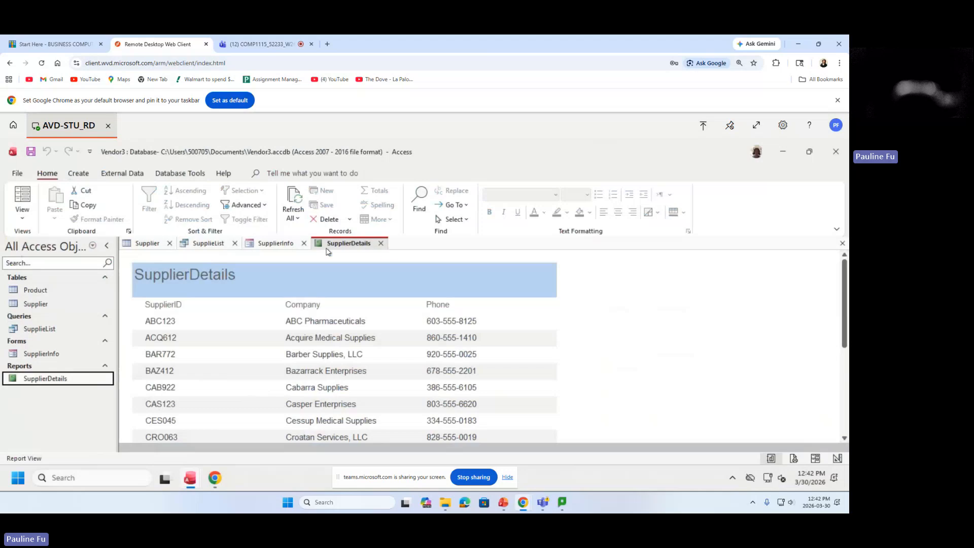
Close the SupplierDetails, SupplierInfo, SupplieList and Supplier tabs.
click(381, 244)
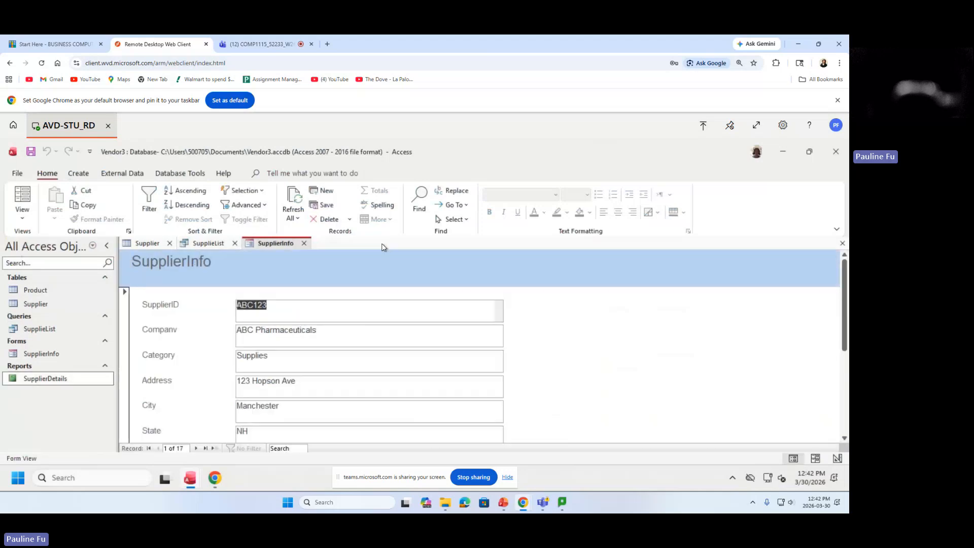
click(304, 243)
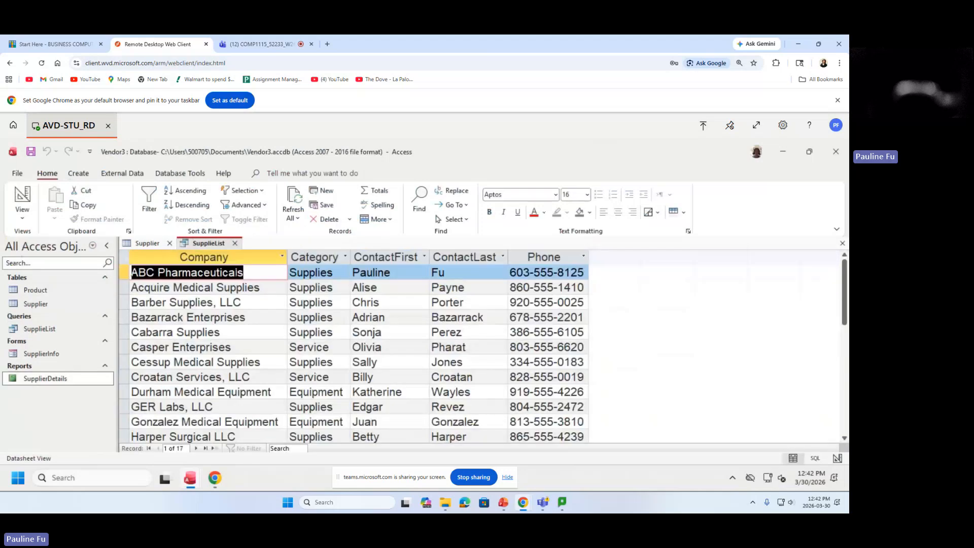
click(234, 243)
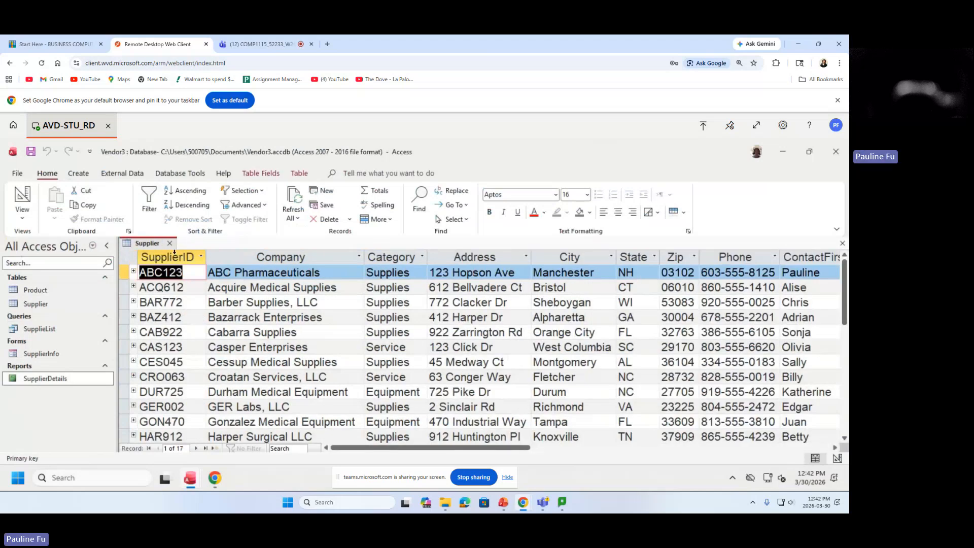
click(170, 242)
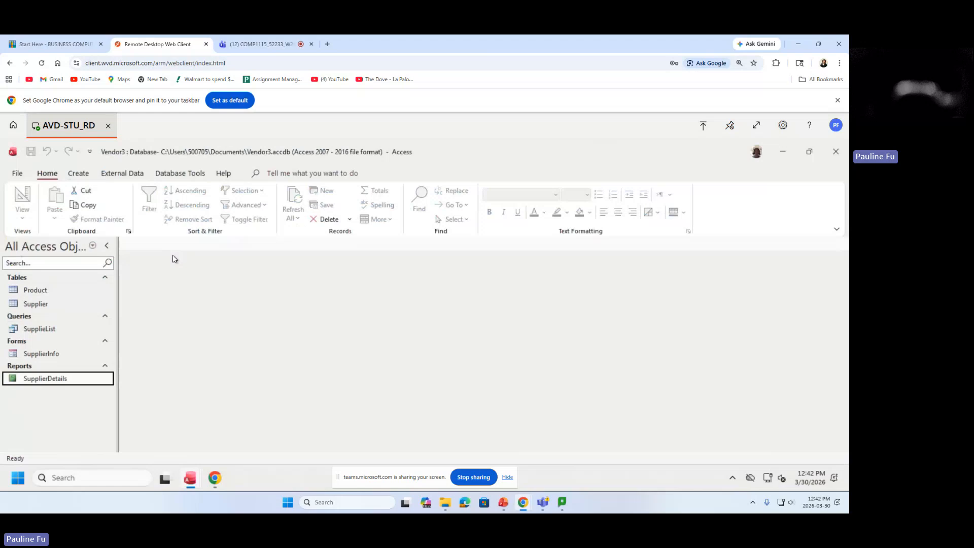
Open the Supplier table, then display the Relationships diagram from Database Tools.
click(39, 304)
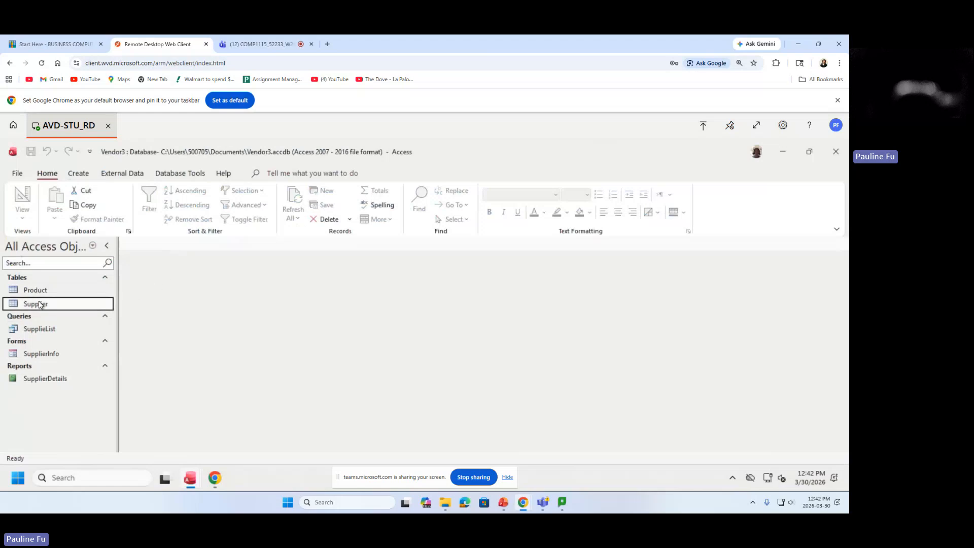
double_click(22, 305)
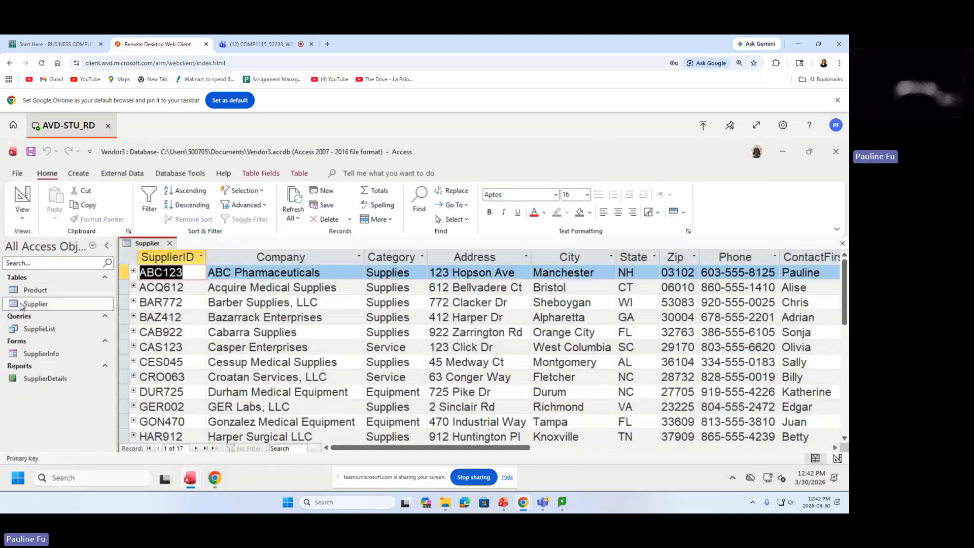
click(125, 174)
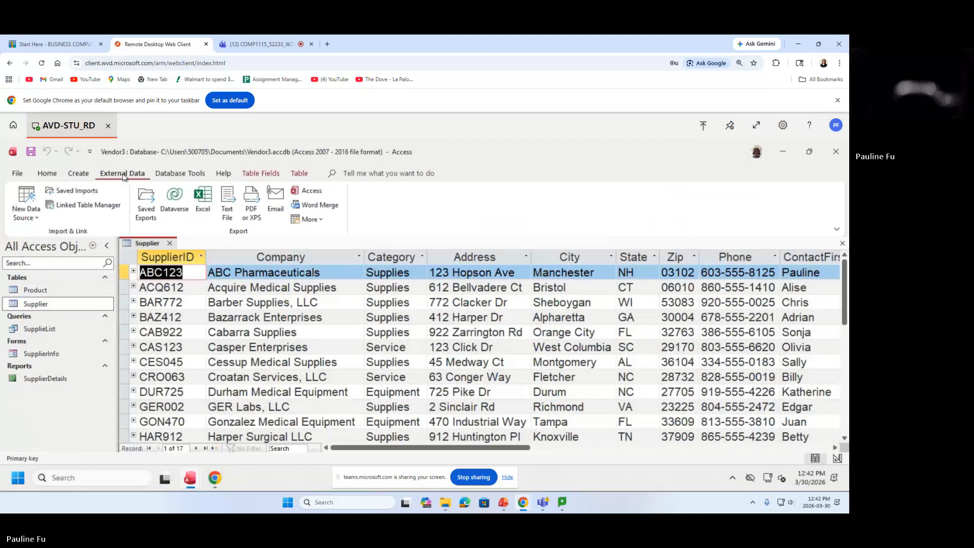
click(173, 179)
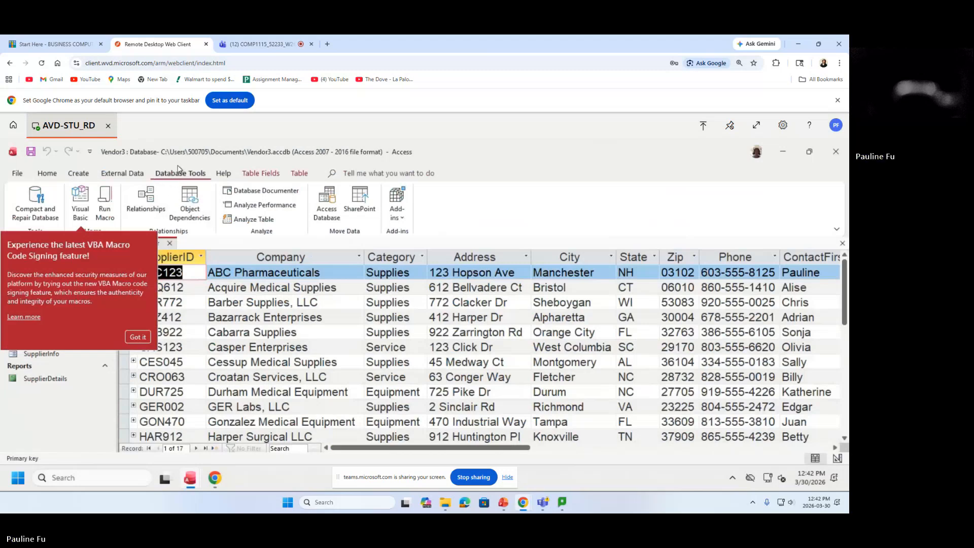
click(137, 337)
click(147, 202)
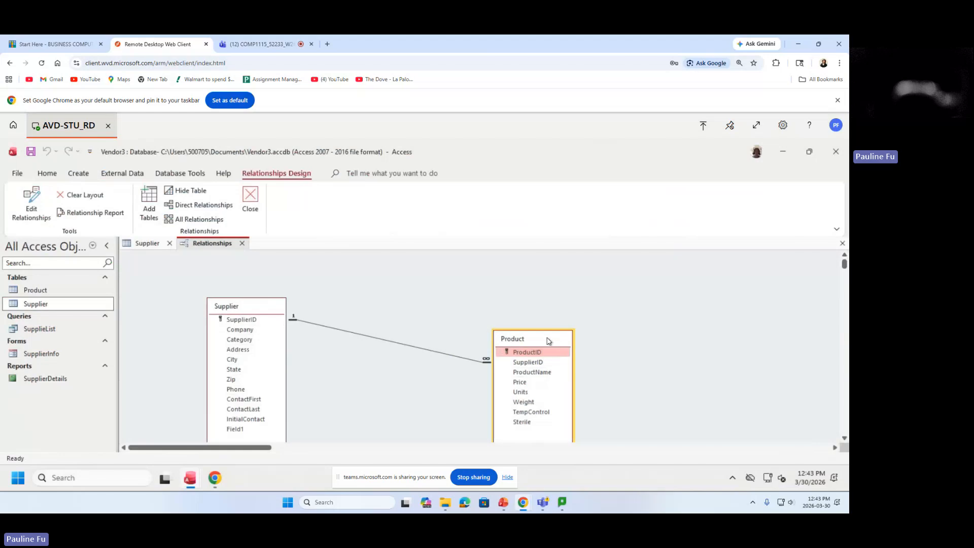
Drag the Supplier and Product field lists closer together so the SupplierID link is clear.
drag(548, 341, 551, 308)
click(251, 306)
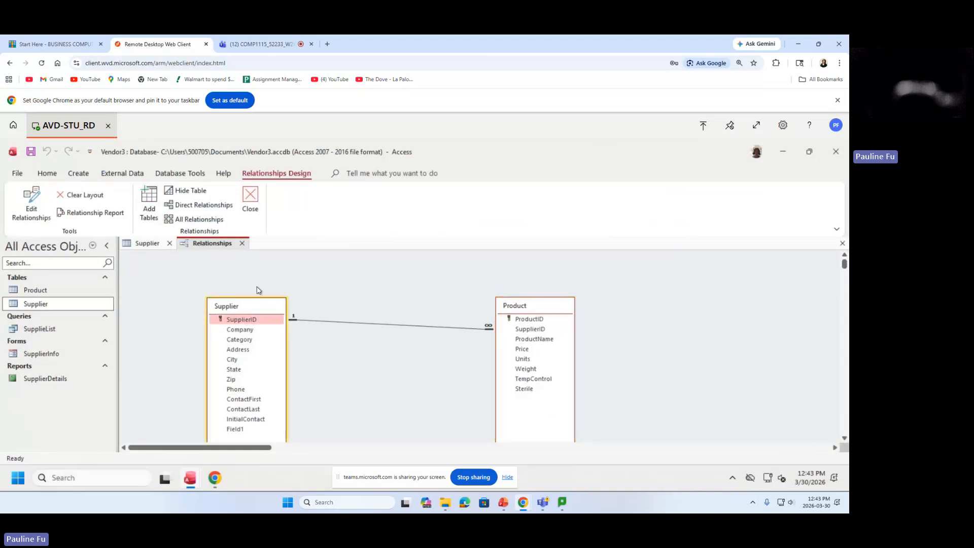
drag(249, 306, 260, 270)
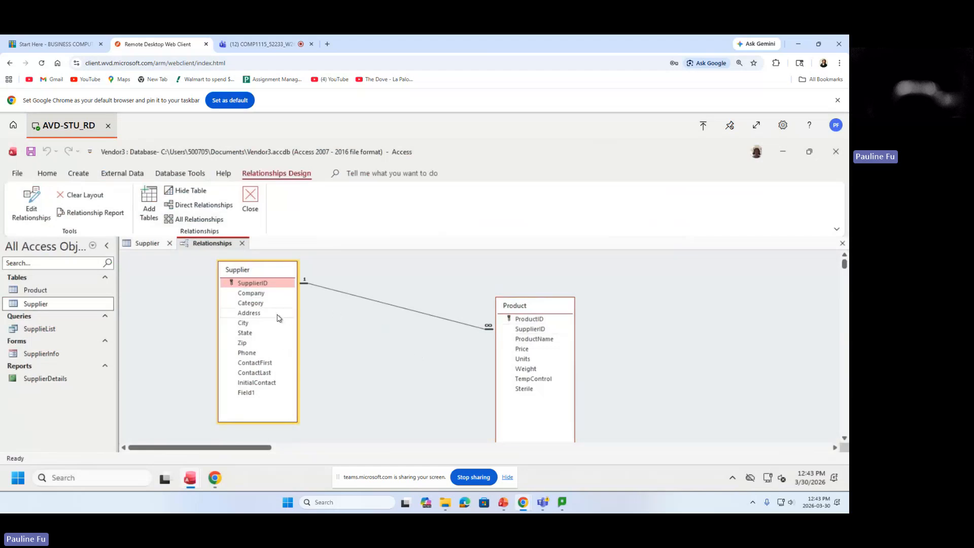
drag(266, 272, 282, 279)
click(535, 305)
drag(534, 305, 465, 298)
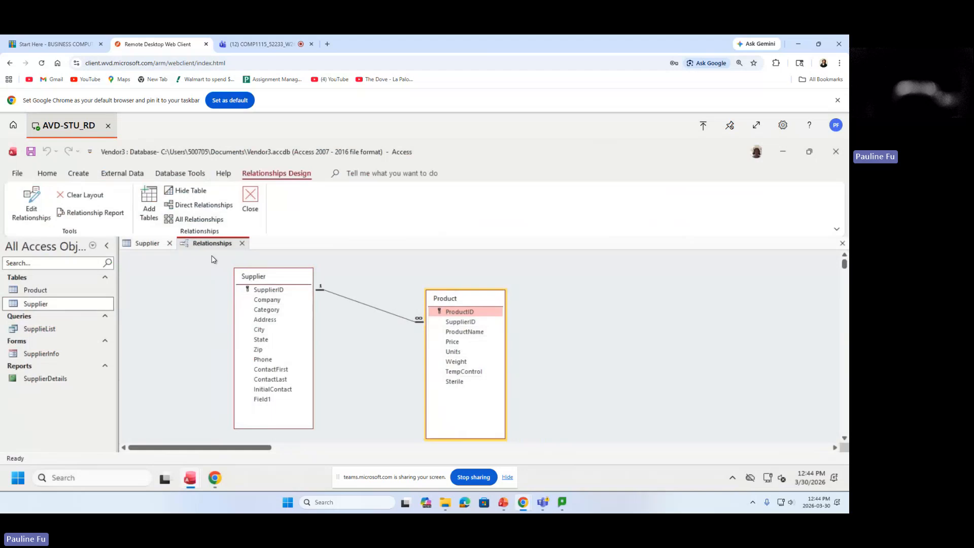
Close the Relationships window, save its layout, and return to the Harper Surgical LLC supplier record.
click(250, 204)
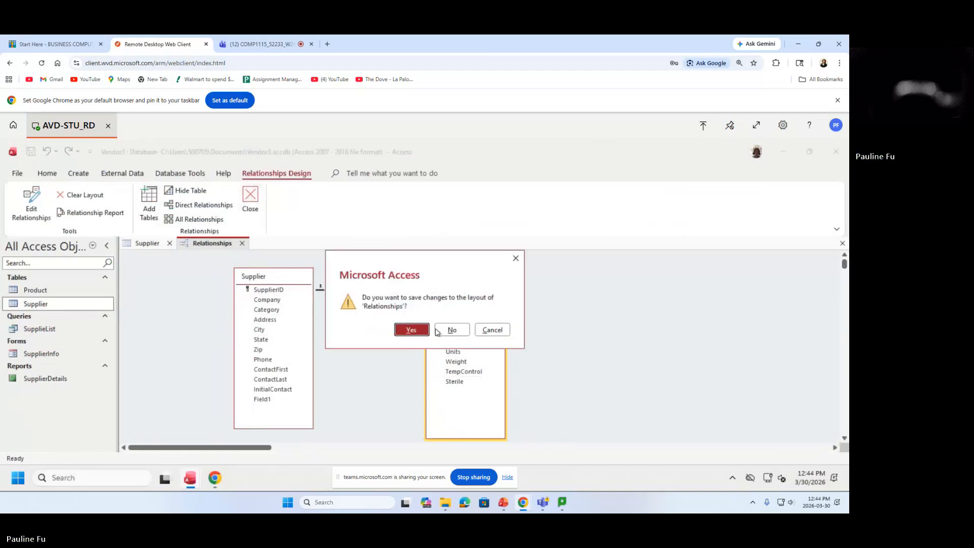
click(411, 330)
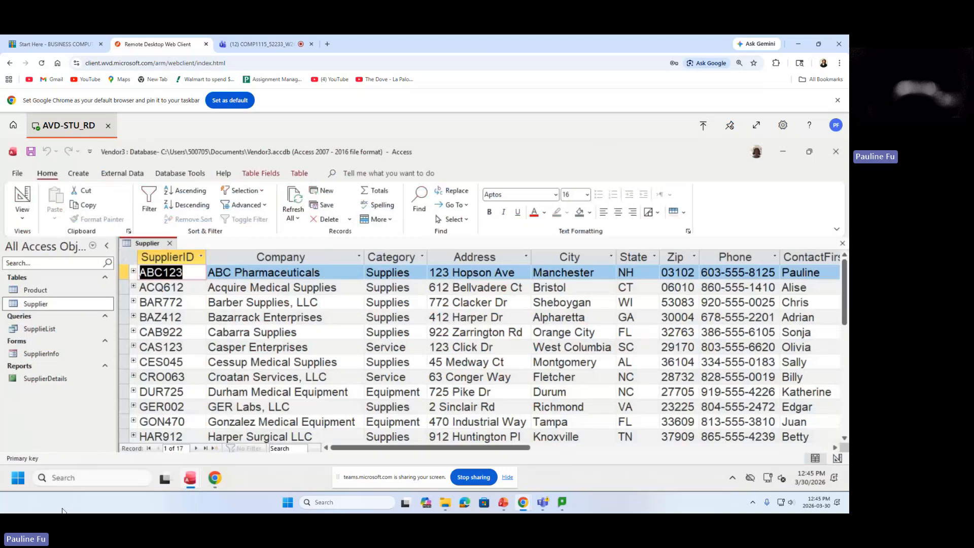
click(126, 436)
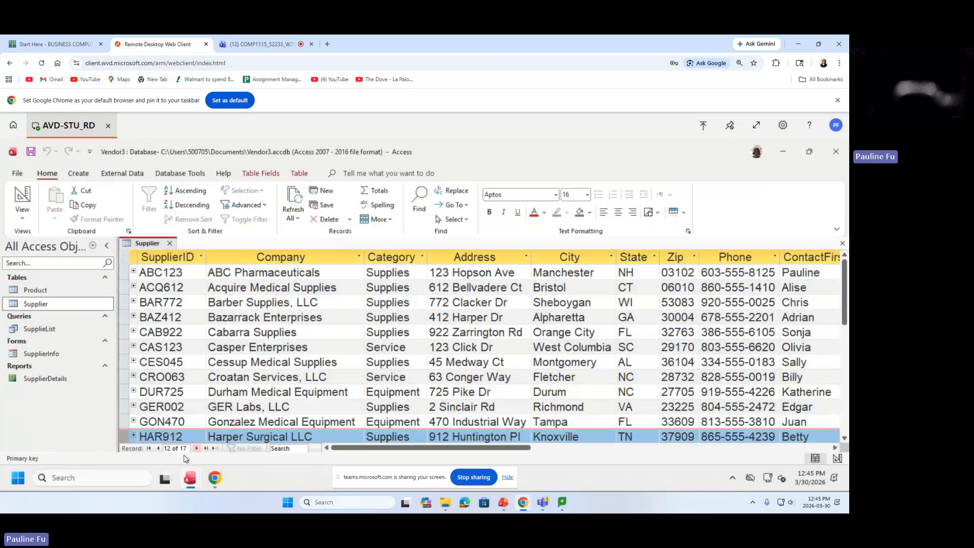
drag(845, 298, 845, 318)
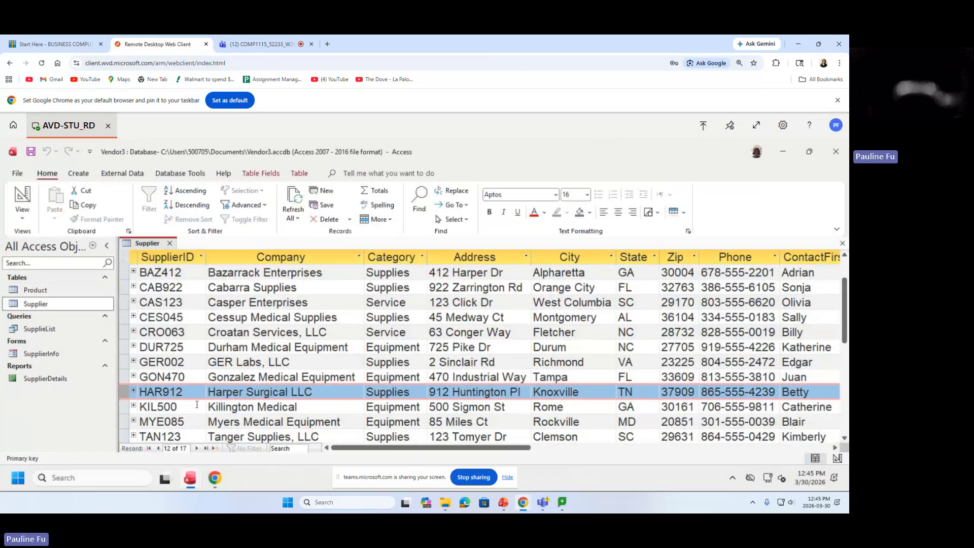
Change Harper Surgical LLC's address from 912 Huntington Pl to 912 Medical Dr.
click(476, 390)
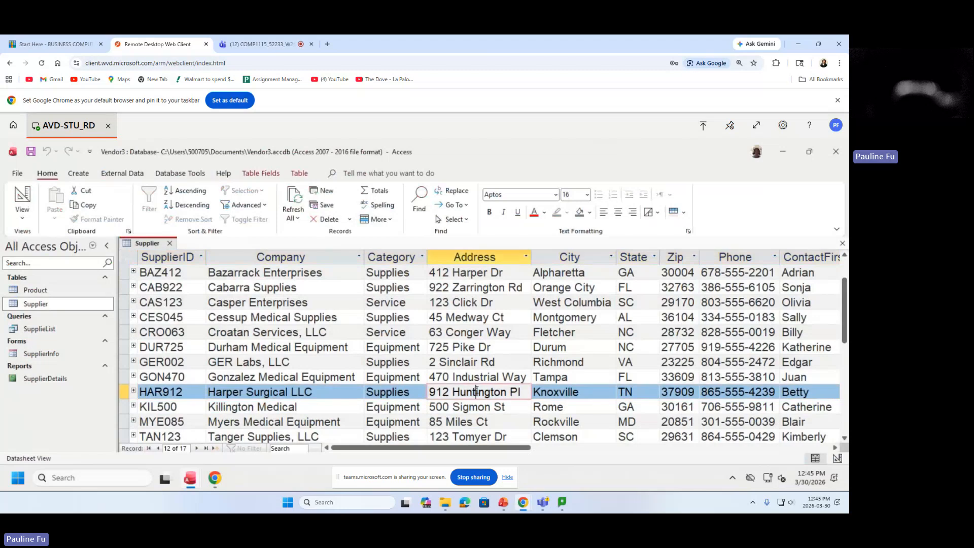
drag(432, 391, 521, 392)
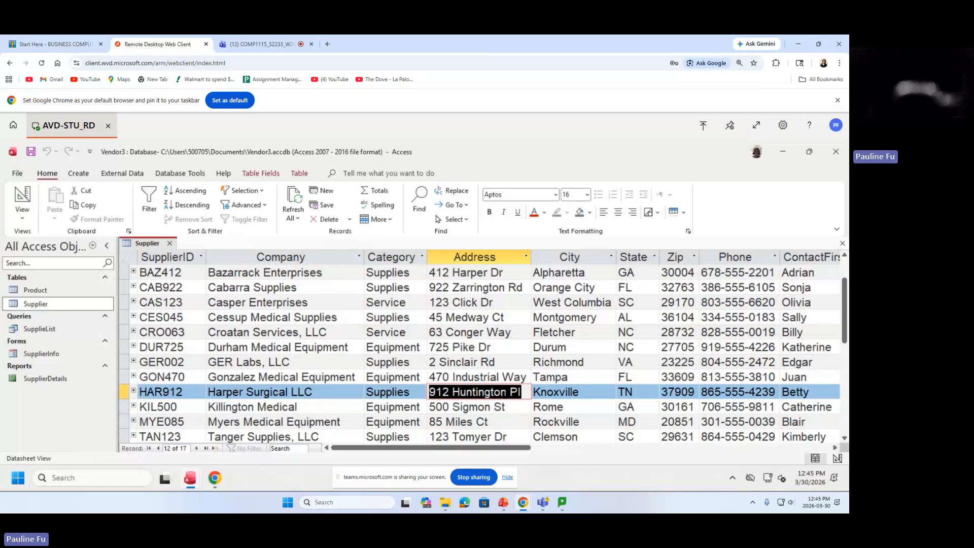
click(456, 391)
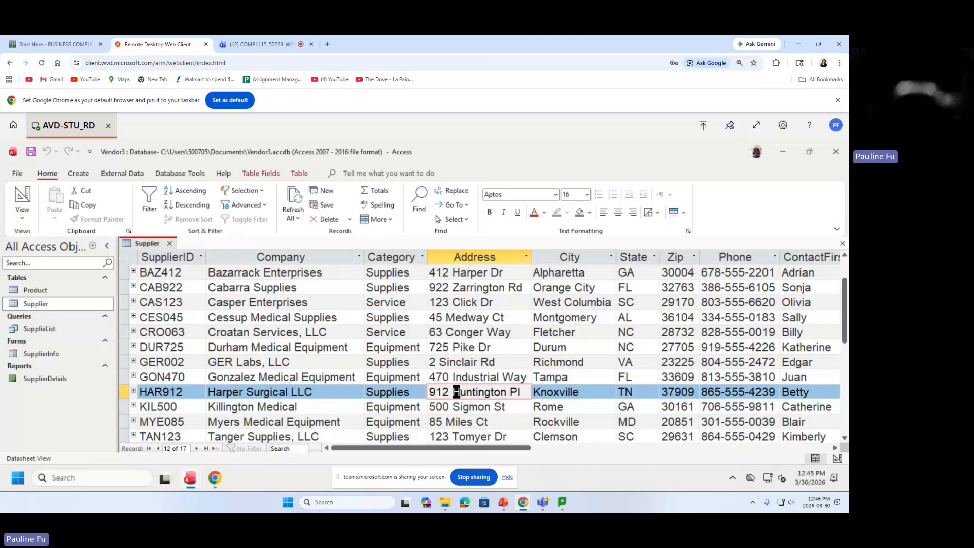
drag(456, 391, 523, 390)
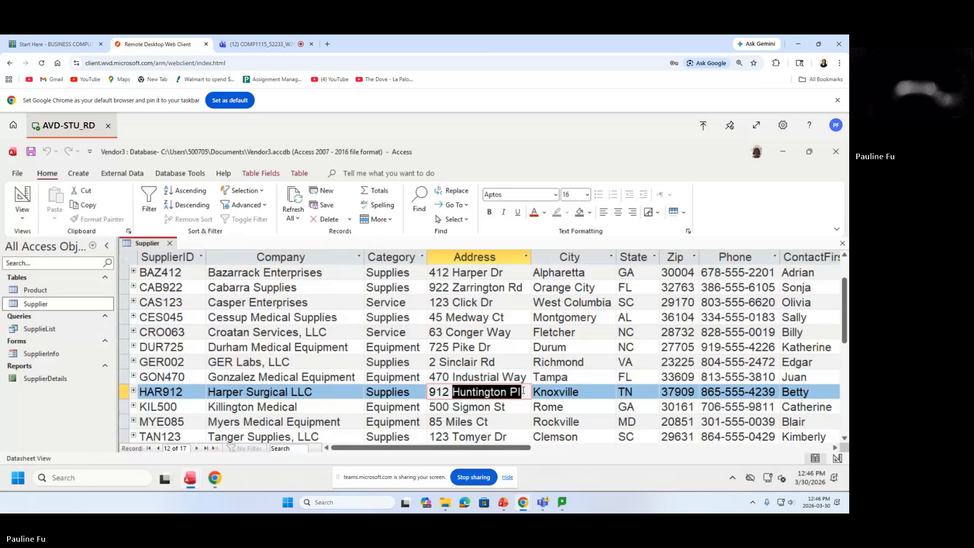
text(Medica)
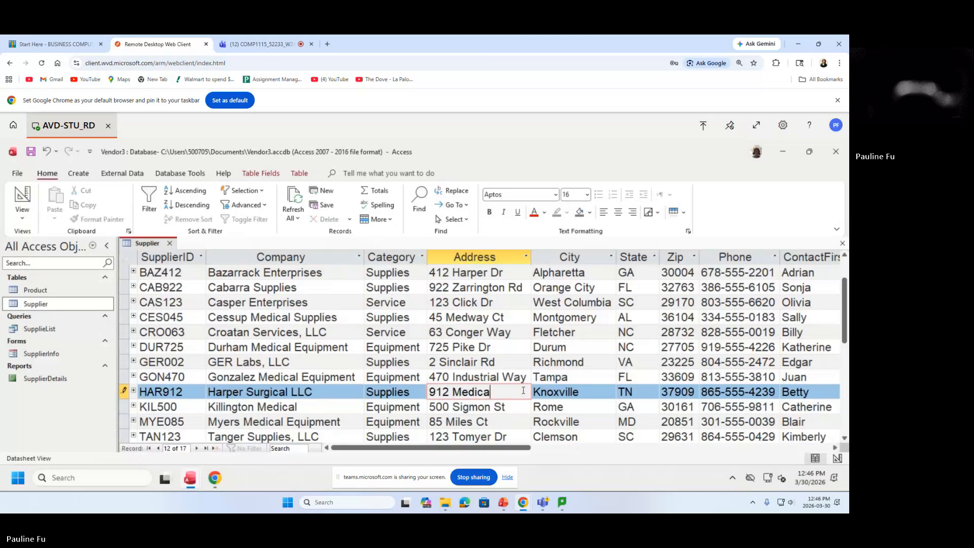
text(l Dr.)
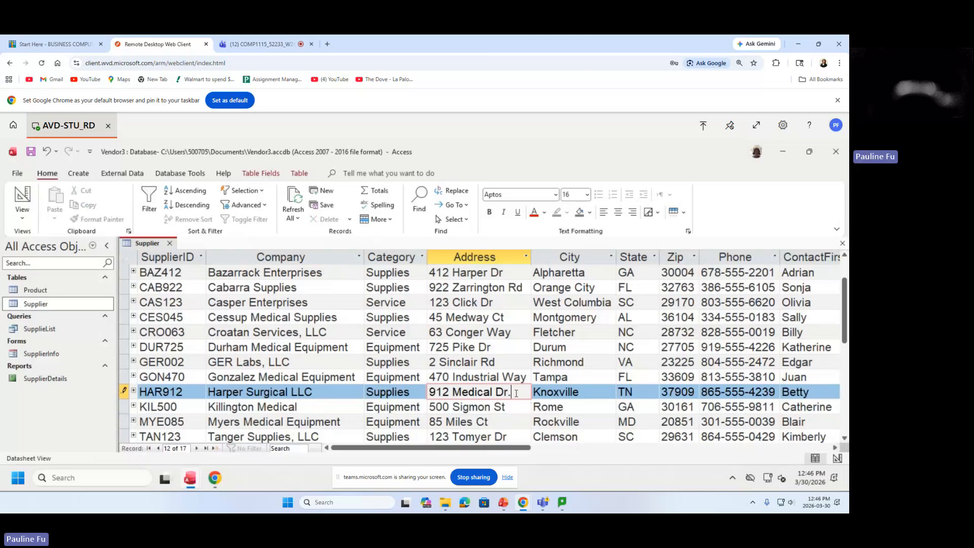
drag(515, 392, 454, 395)
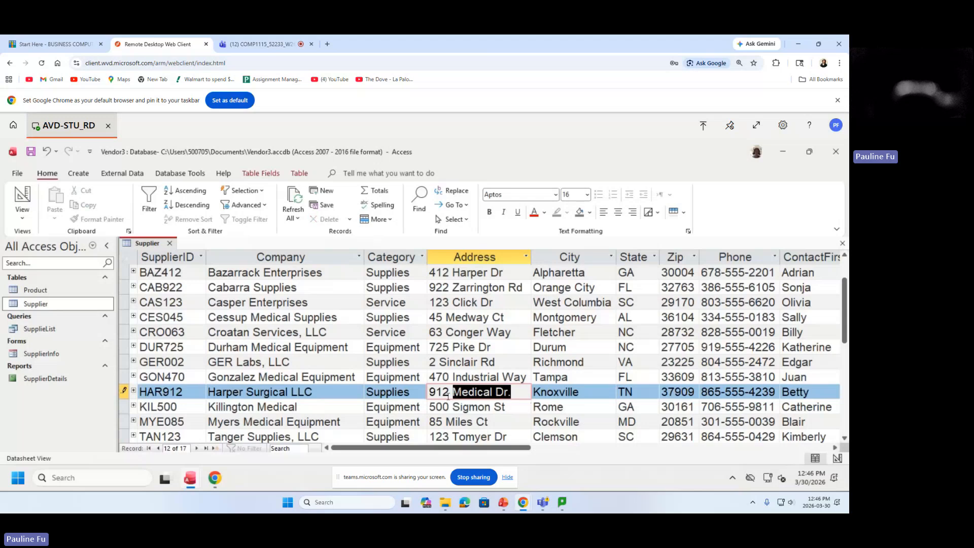
mouse_move(448, 395)
mouse_down()
mouse_move(429, 395)
mouse_move(474, 395)
mouse_move(446, 392)
mouse_up()
click(732, 392)
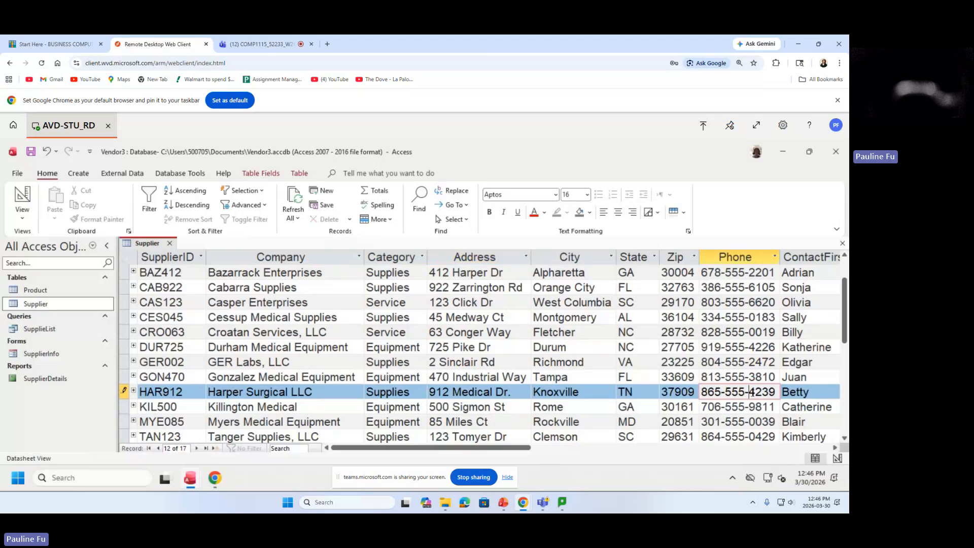
drag(749, 394, 776, 394)
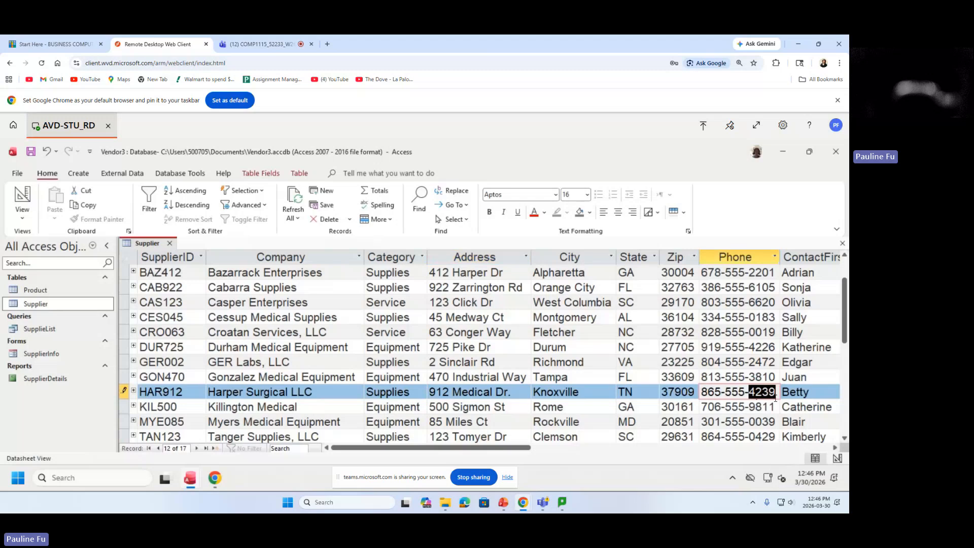
text(1226)
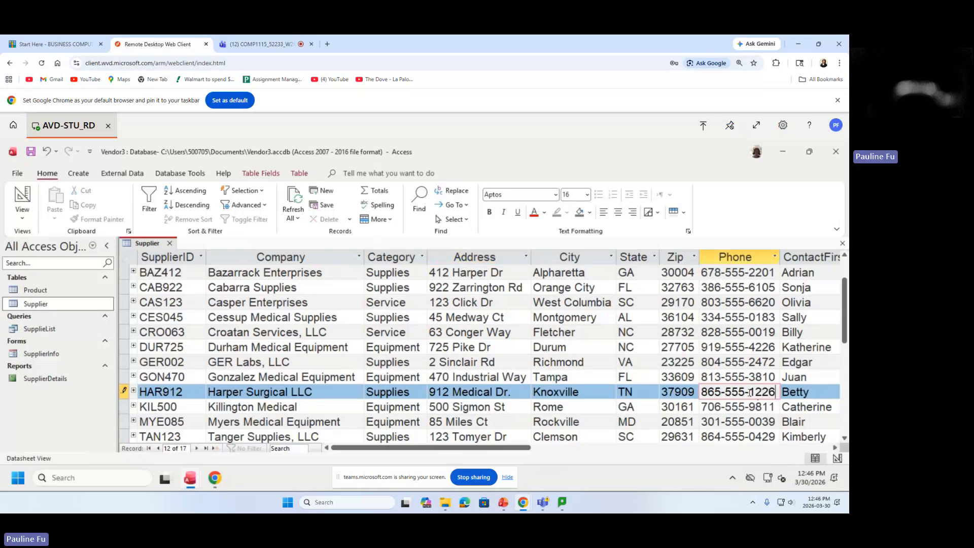
drag(749, 392, 775, 391)
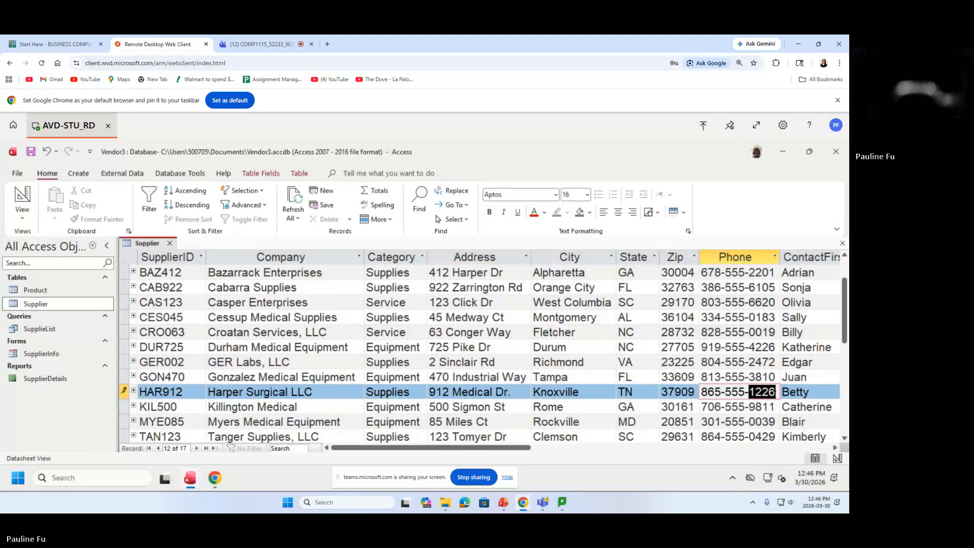
click(834, 448)
click(834, 448)
Enter the new contact's first and last names for HAR912 and save the record.
click(597, 390)
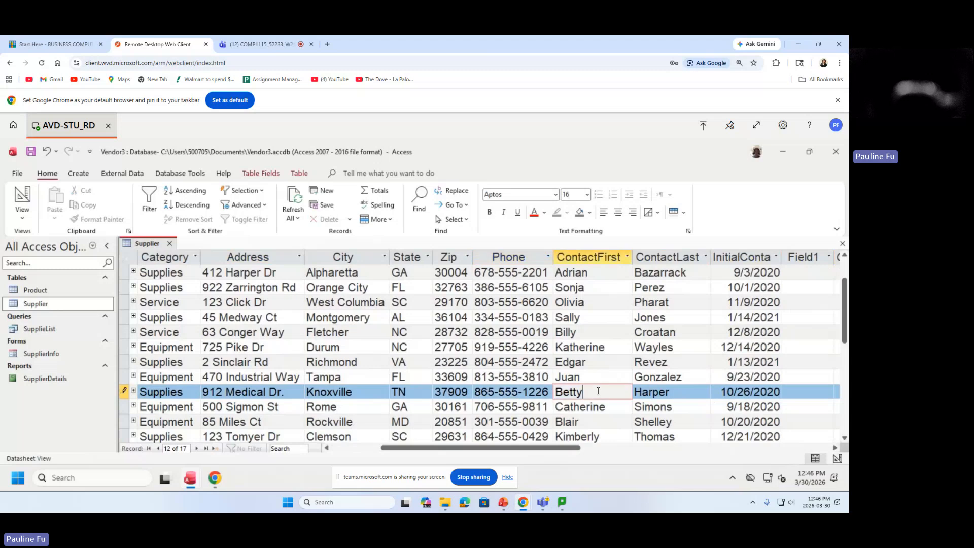
drag(597, 390, 552, 391)
key(BackSpace)
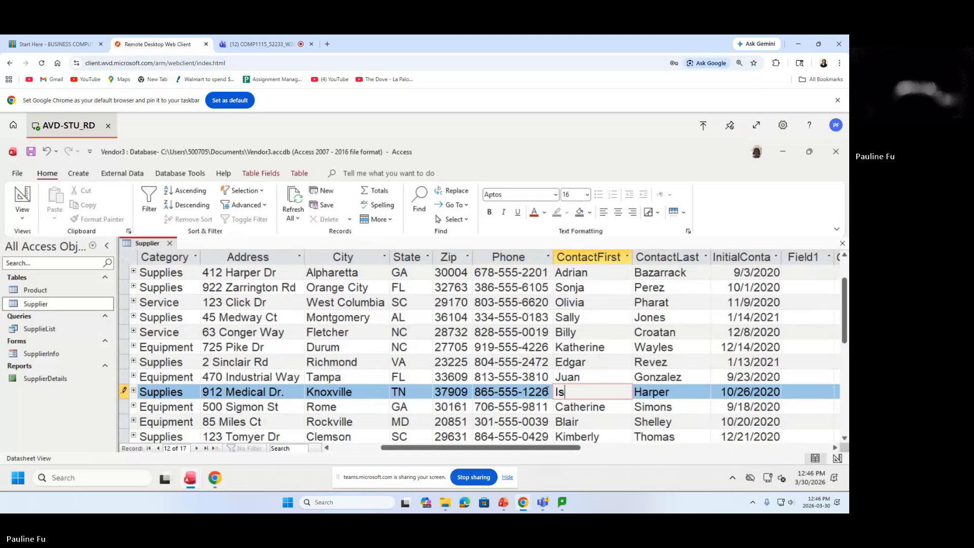
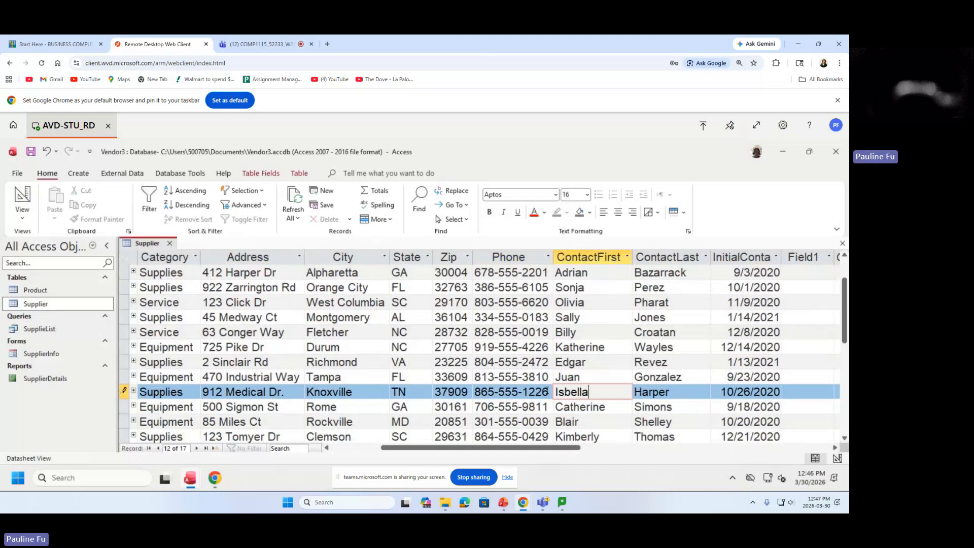
click(677, 396)
drag(677, 397, 633, 393)
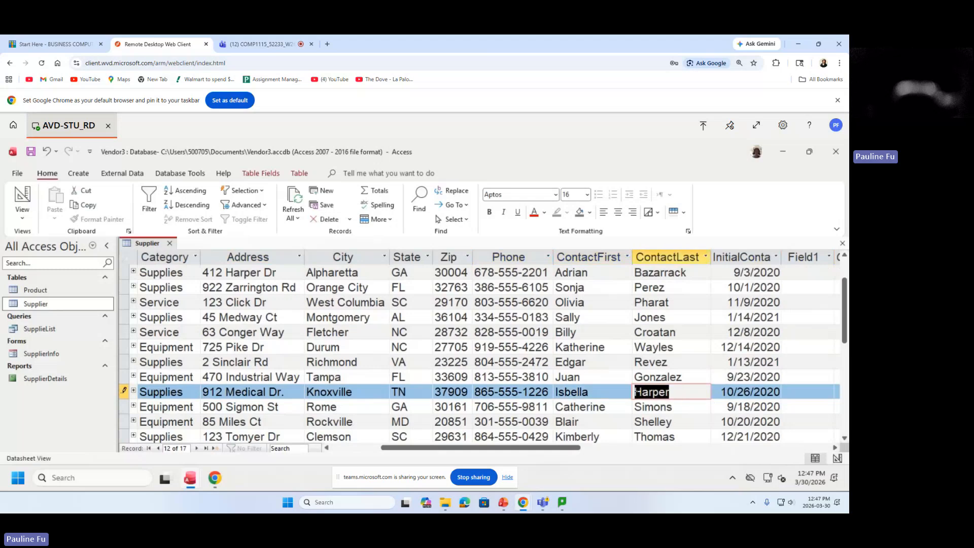
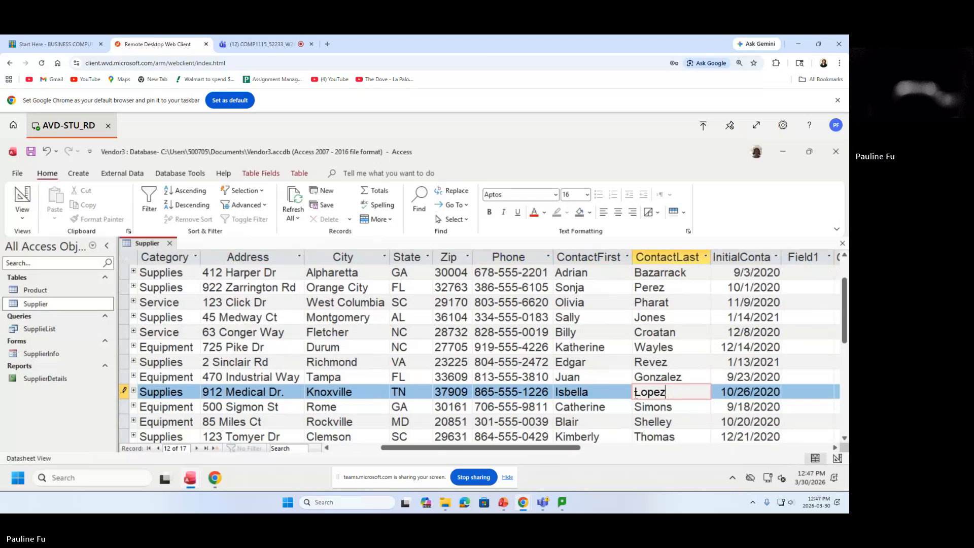
click(30, 154)
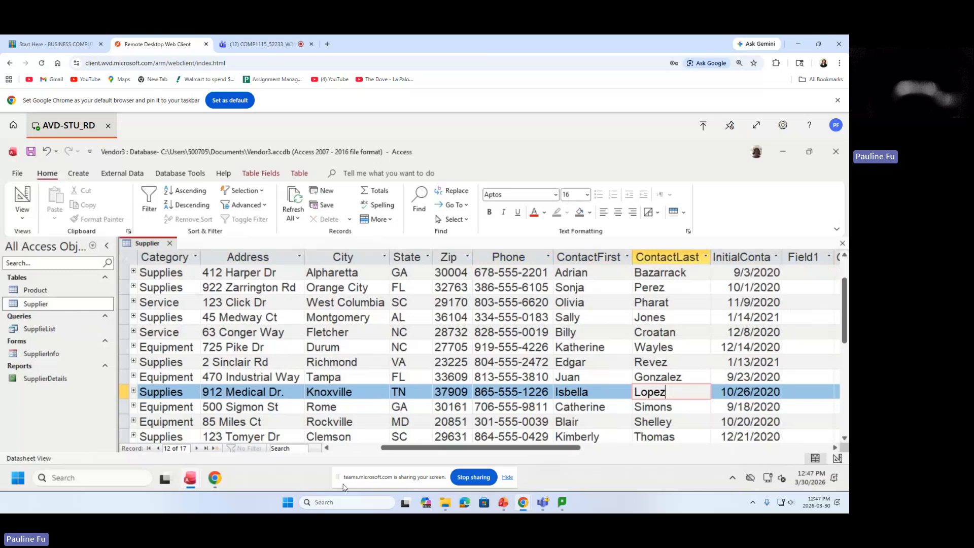
drag(480, 447, 431, 448)
click(186, 391)
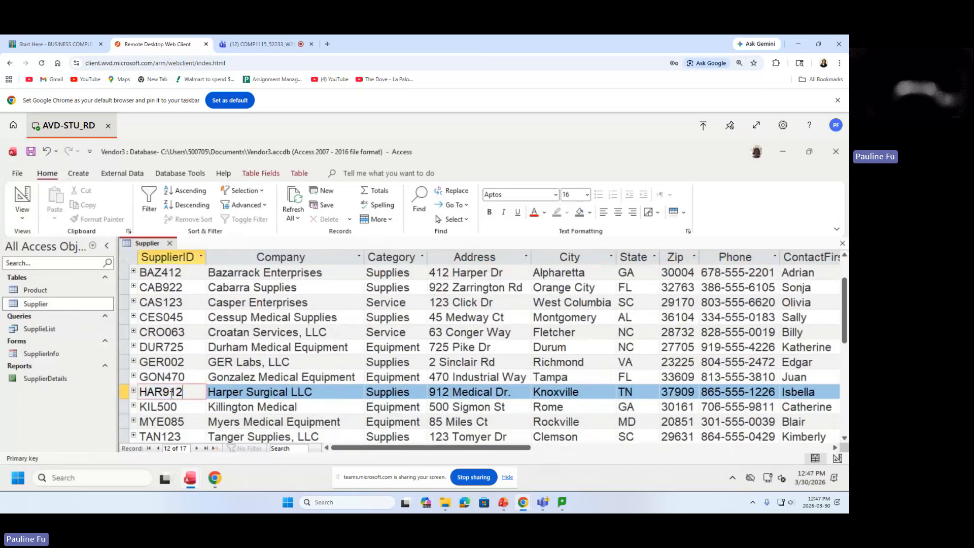
drag(184, 391, 128, 393)
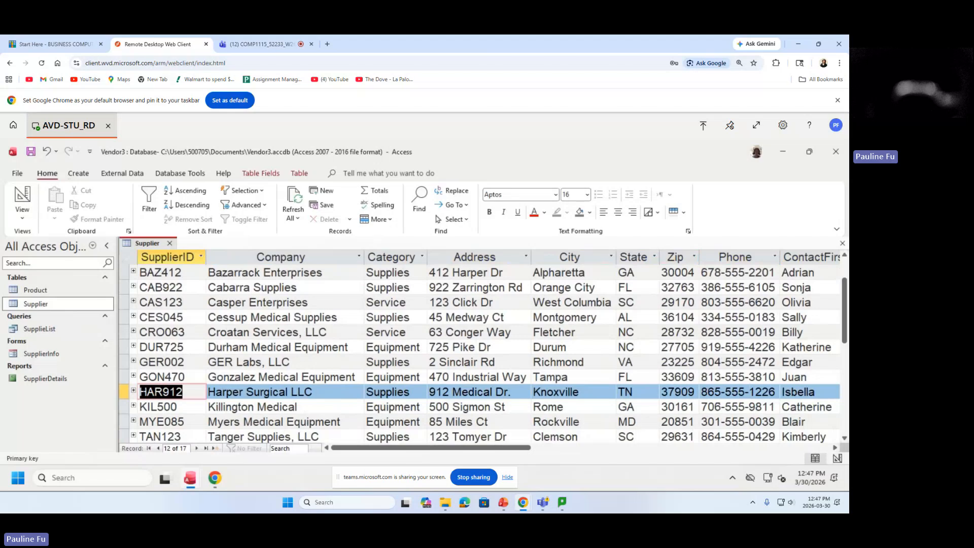
click(127, 393)
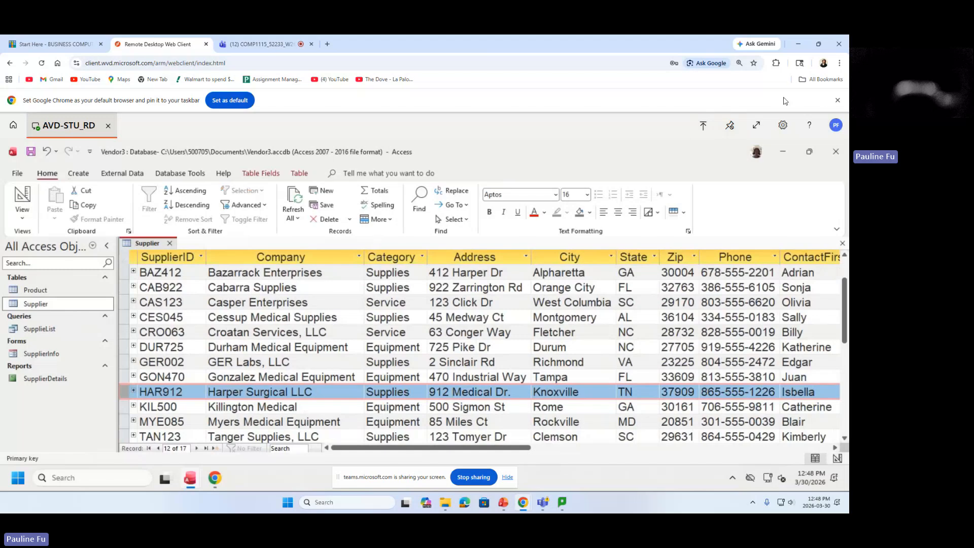
click(840, 65)
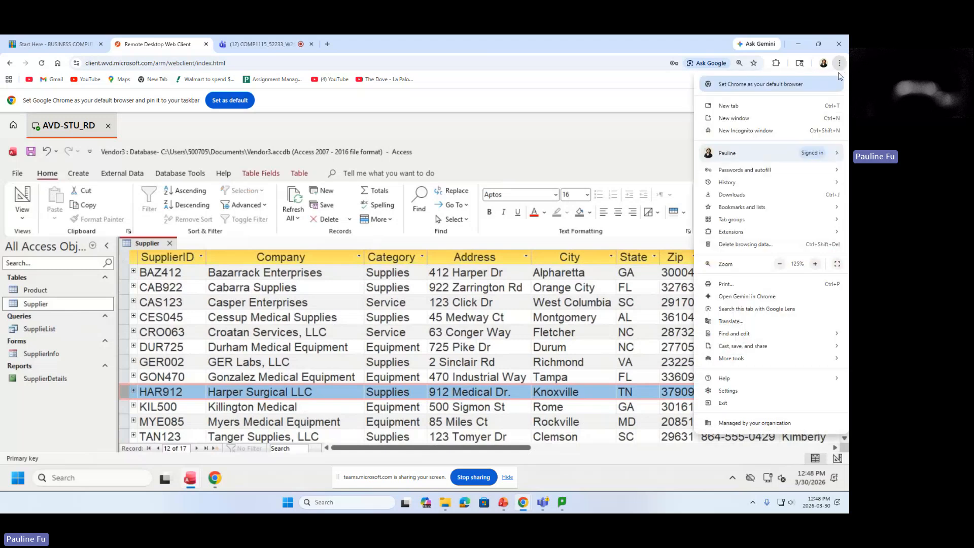
Zoom to 110% and review HAR912's updated address, phone and contact names, then show Create tools.
click(780, 264)
click(538, 156)
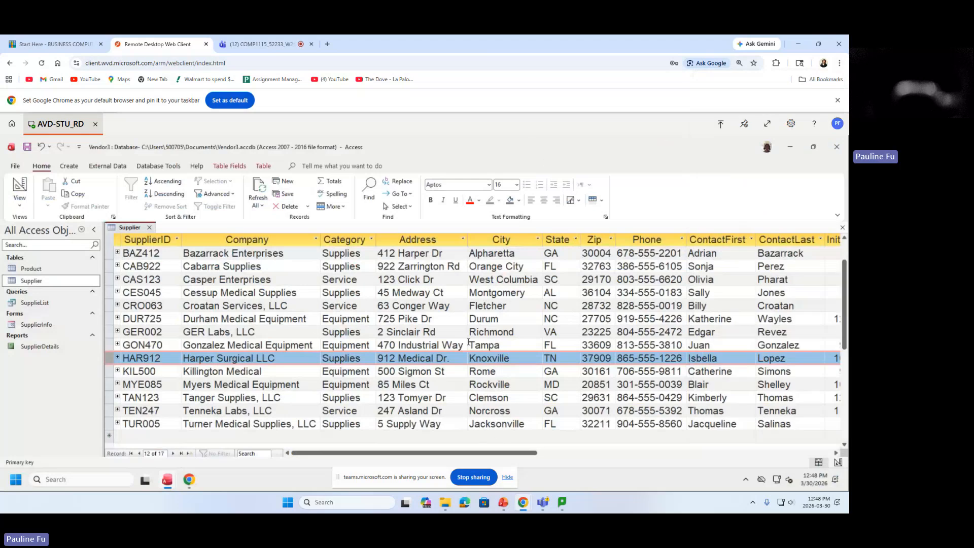
click(458, 364)
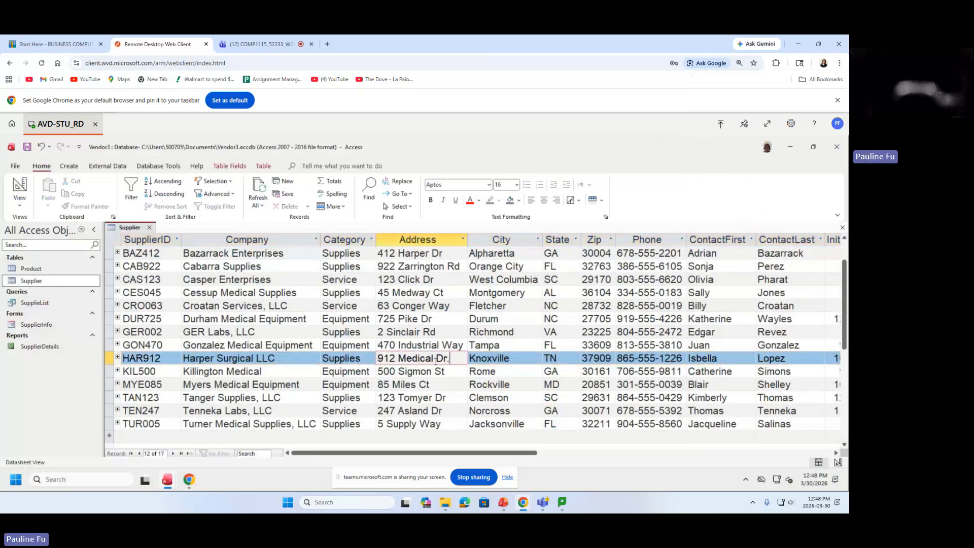
drag(459, 363, 397, 362)
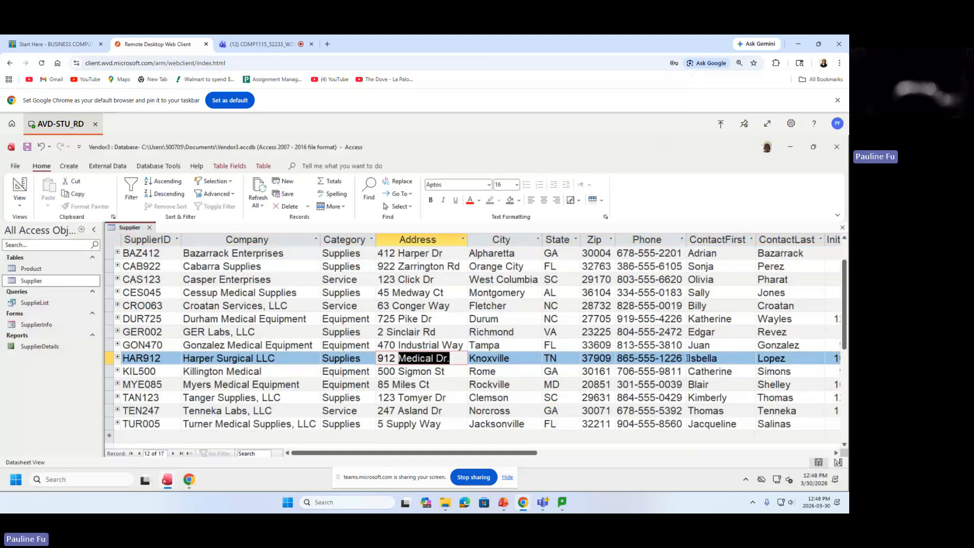
drag(682, 358, 665, 358)
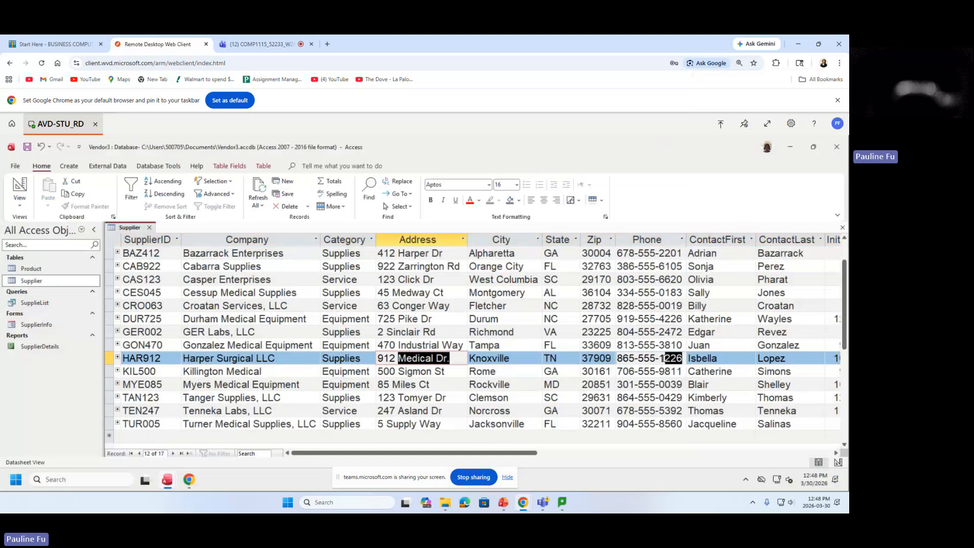
click(730, 356)
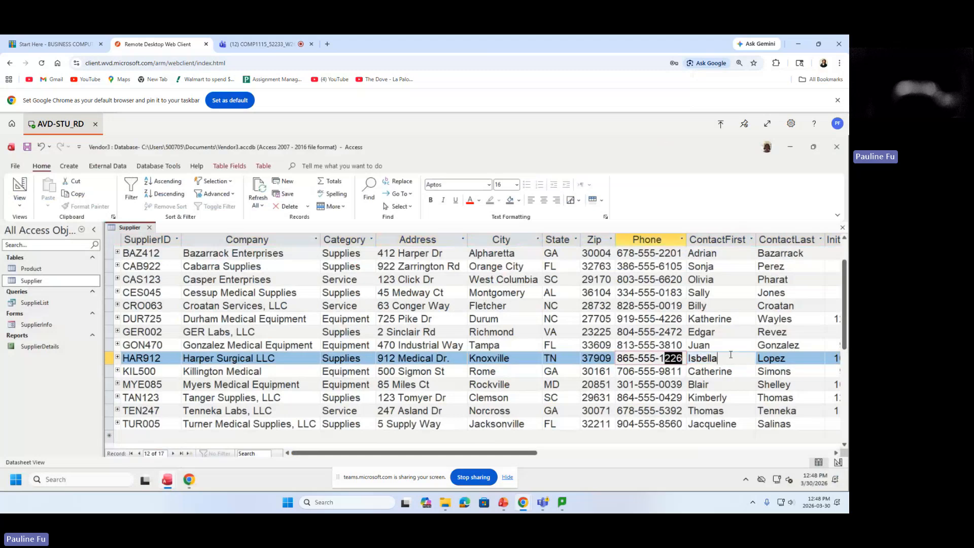
drag(730, 355, 688, 358)
drag(790, 358, 758, 358)
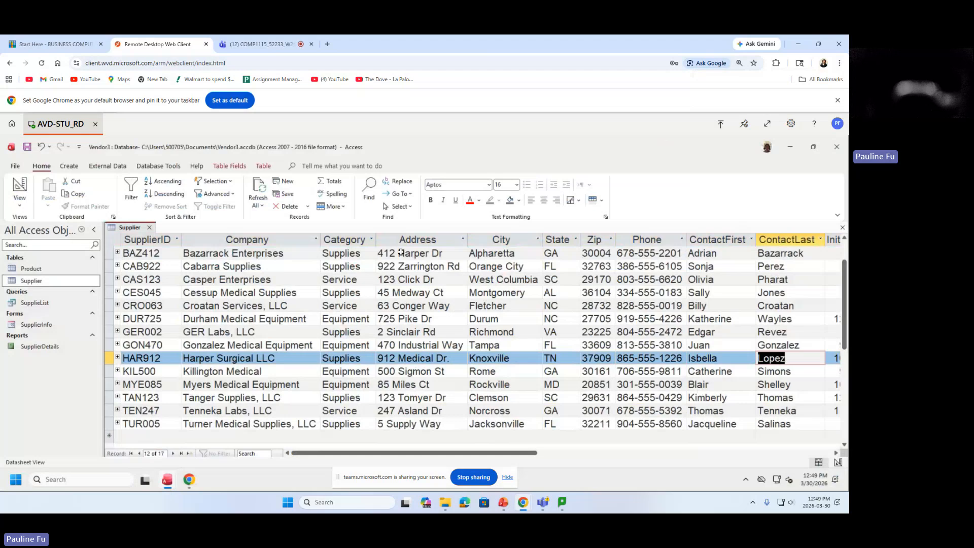
click(76, 166)
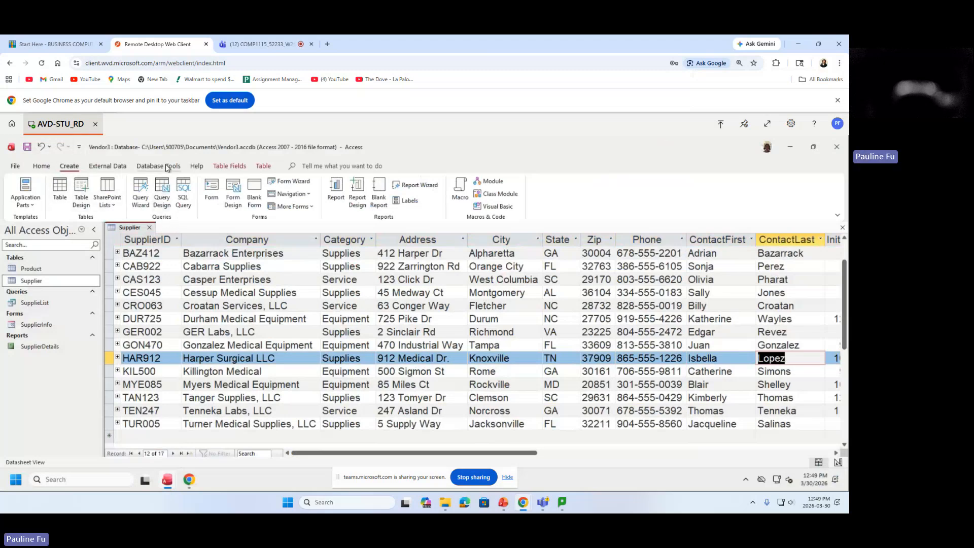
Start a new query design with the Supplier table added and its field list enlarged.
click(162, 195)
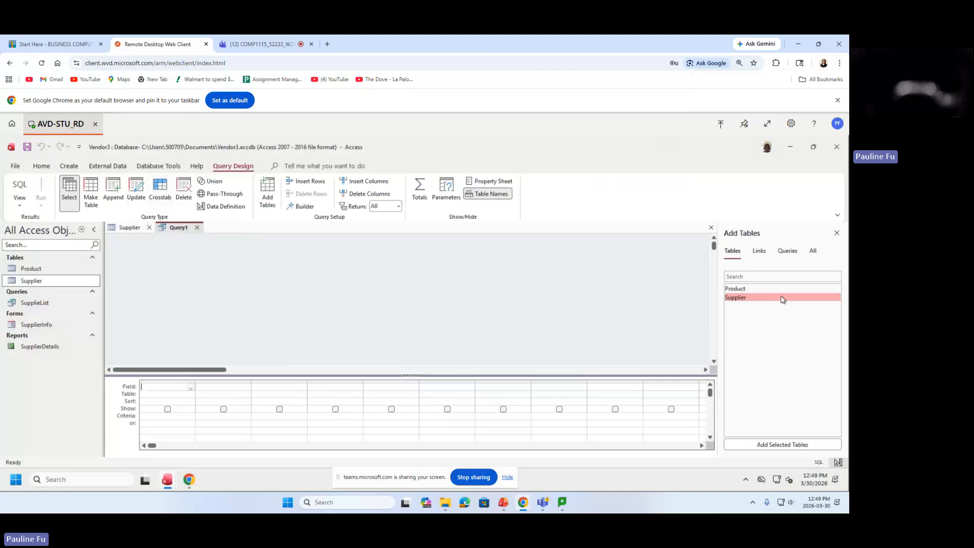
double_click(747, 299)
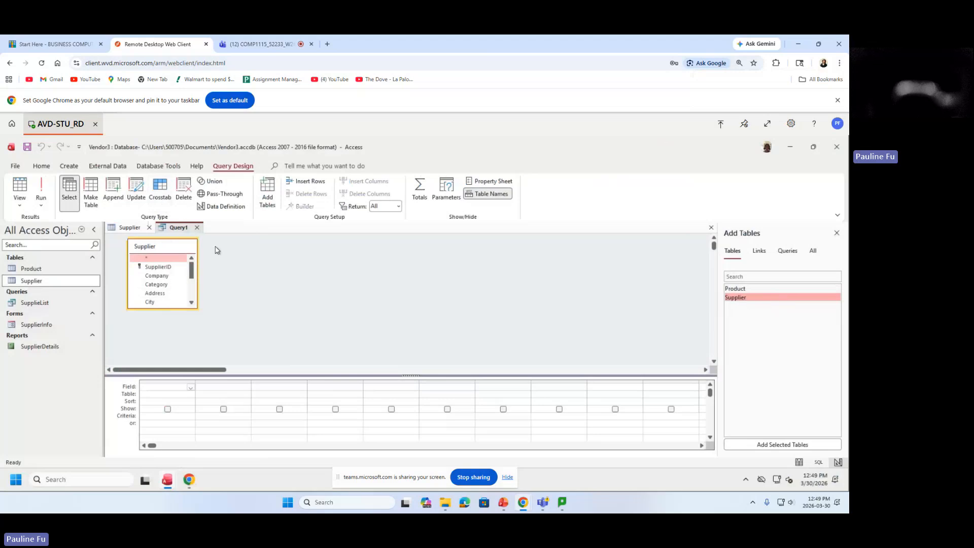
drag(164, 309, 164, 363)
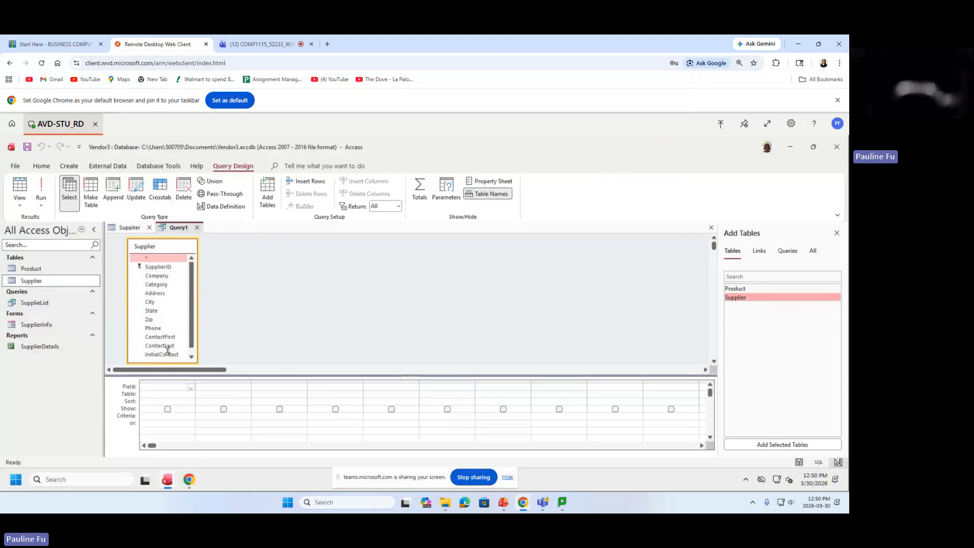
mouse_move(168, 363)
mouse_down()
mouse_move(170, 298)
mouse_move(175, 364)
mouse_up()
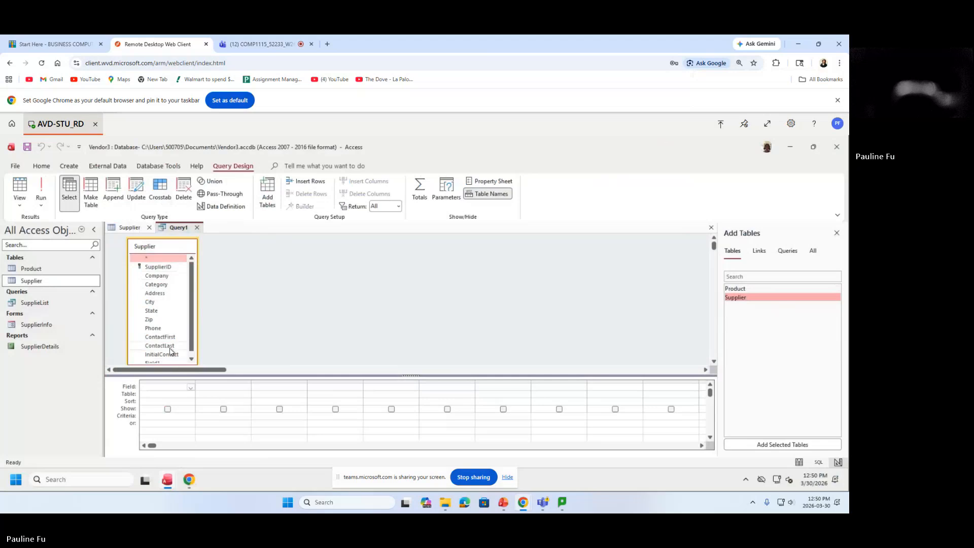
click(160, 276)
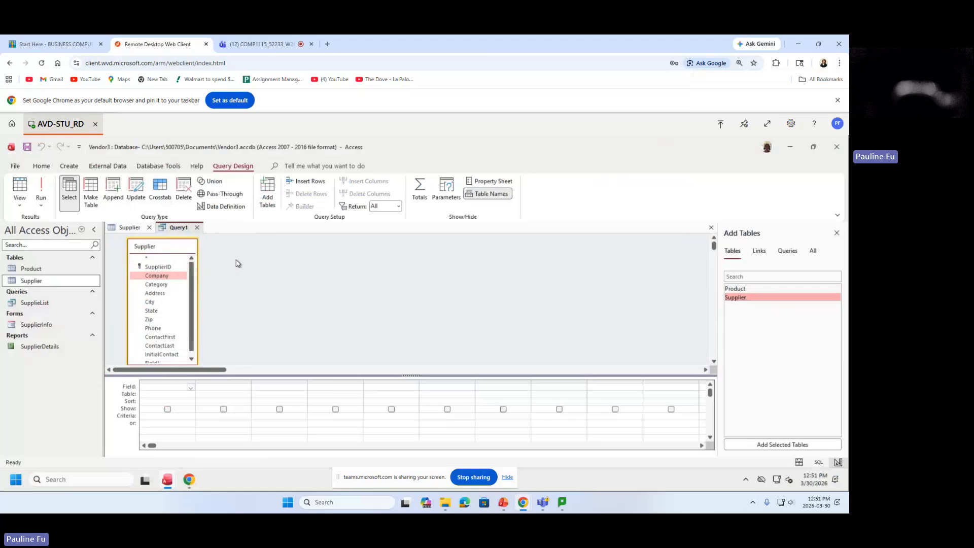
Add Company, Category, ContactFirst, ContactLast, Phone and City from Supplier to the query grid.
click(163, 276)
double_click(162, 275)
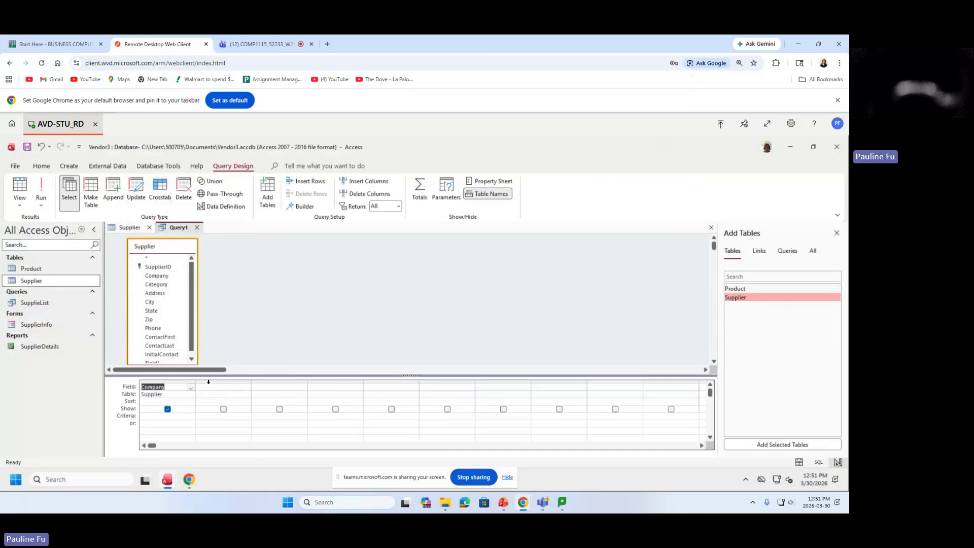
double_click(154, 284)
click(170, 339)
drag(170, 339, 269, 388)
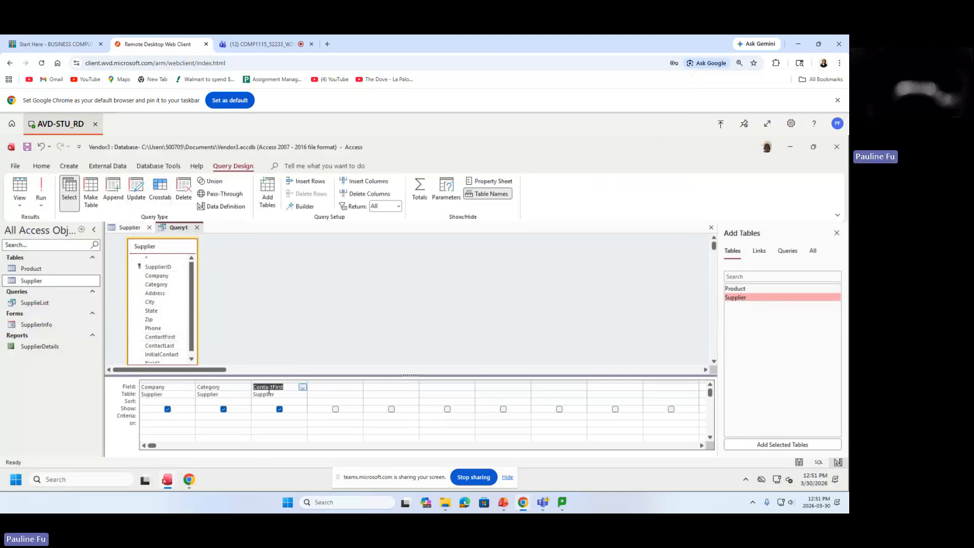
click(165, 345)
double_click(165, 345)
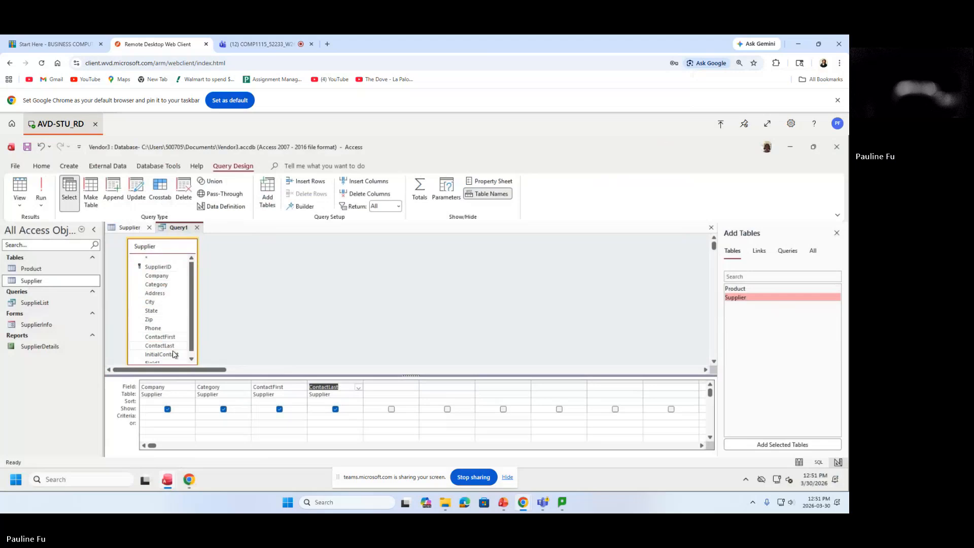
scroll(192, 345, down, 1)
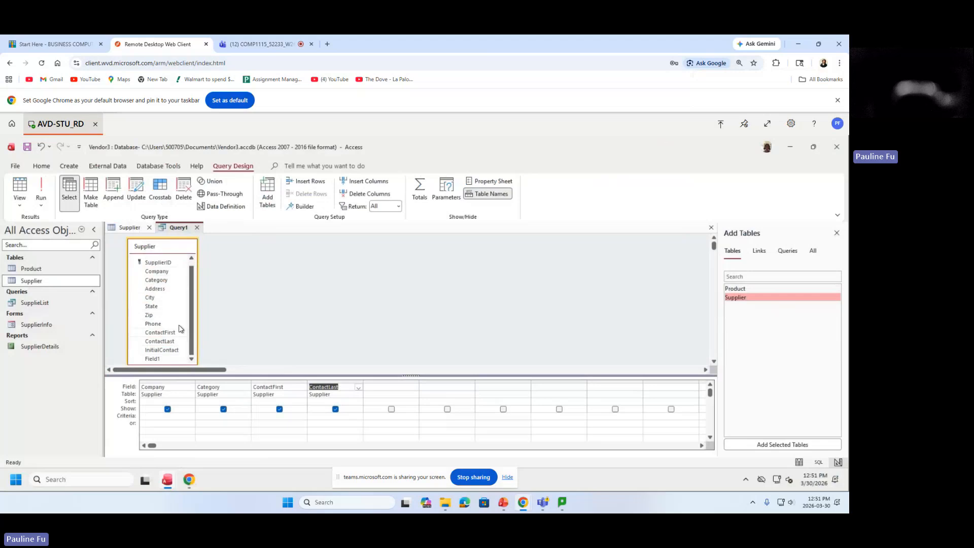
double_click(162, 324)
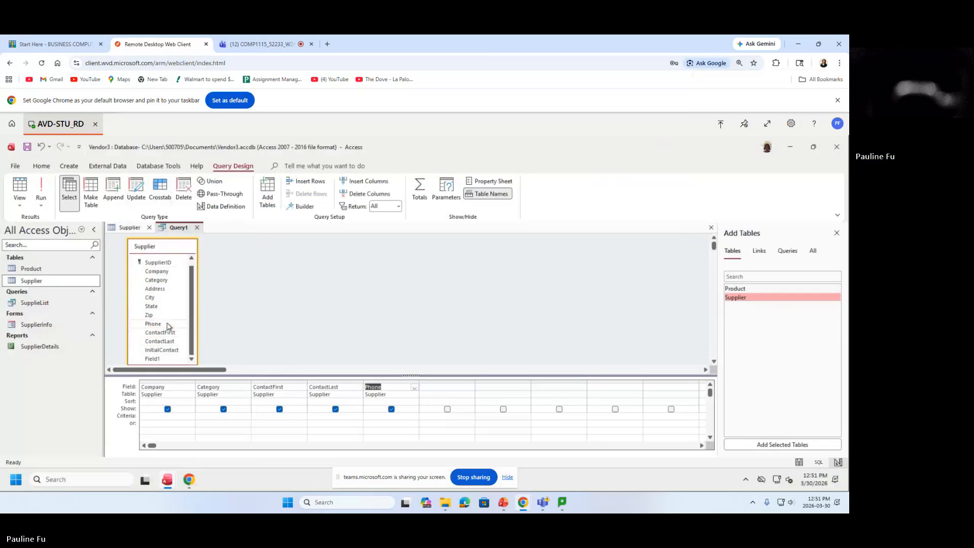
double_click(157, 299)
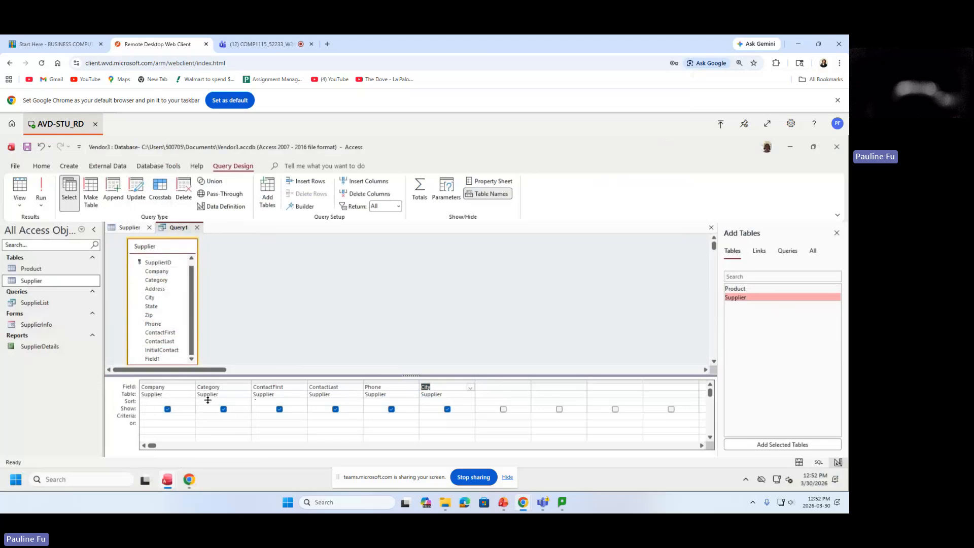
click(240, 401)
Sort the Category column ascending and run the query.
click(247, 402)
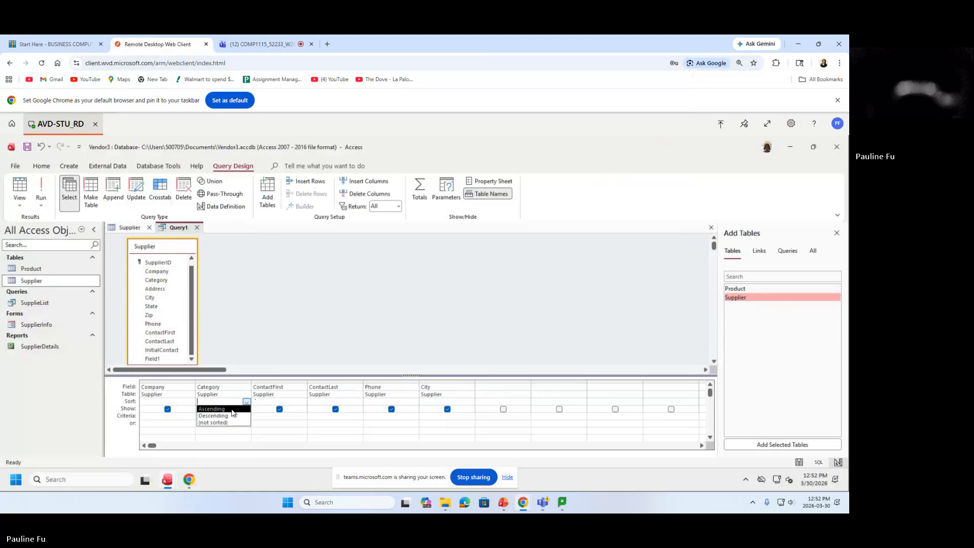
click(232, 408)
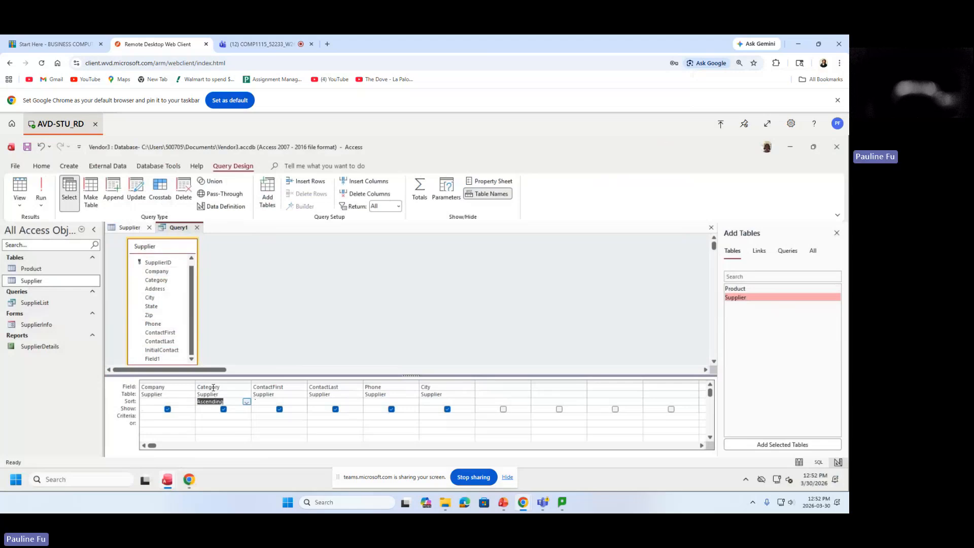
click(51, 190)
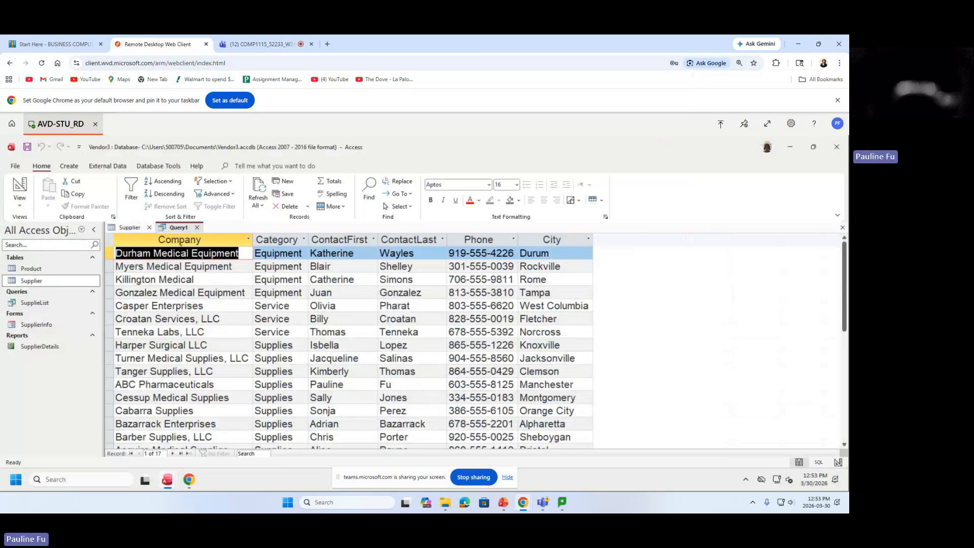
Review the Company, Category, ContactFirst and ContactLast columns in the Category-sorted results.
click(185, 242)
click(275, 242)
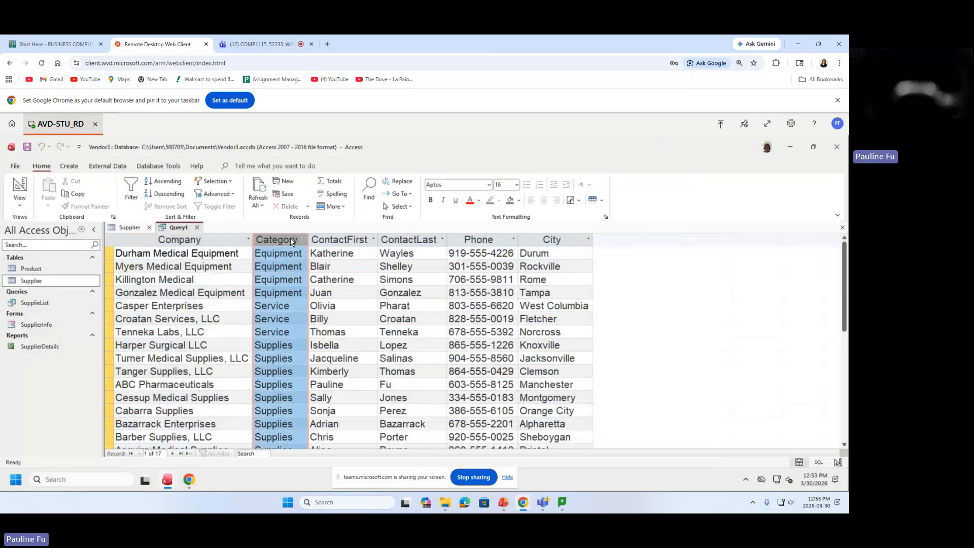
click(339, 239)
click(428, 239)
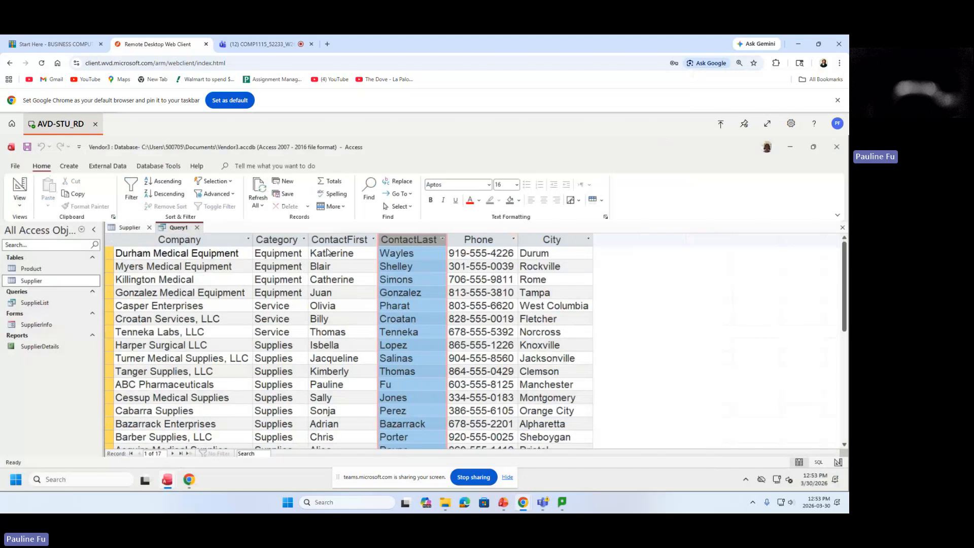
click(285, 243)
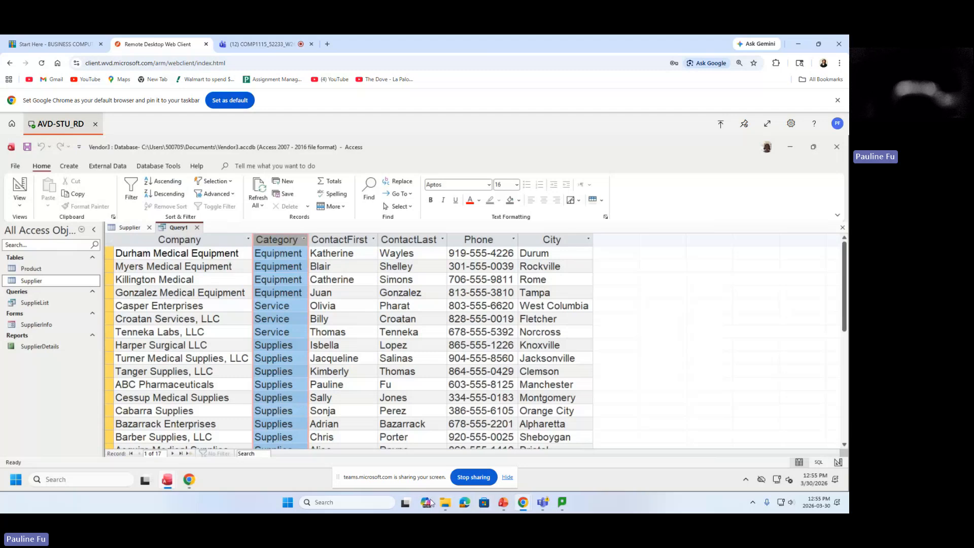
Append the note 'Back at 1:10' to the first record's ContactFirst entry.
click(365, 254)
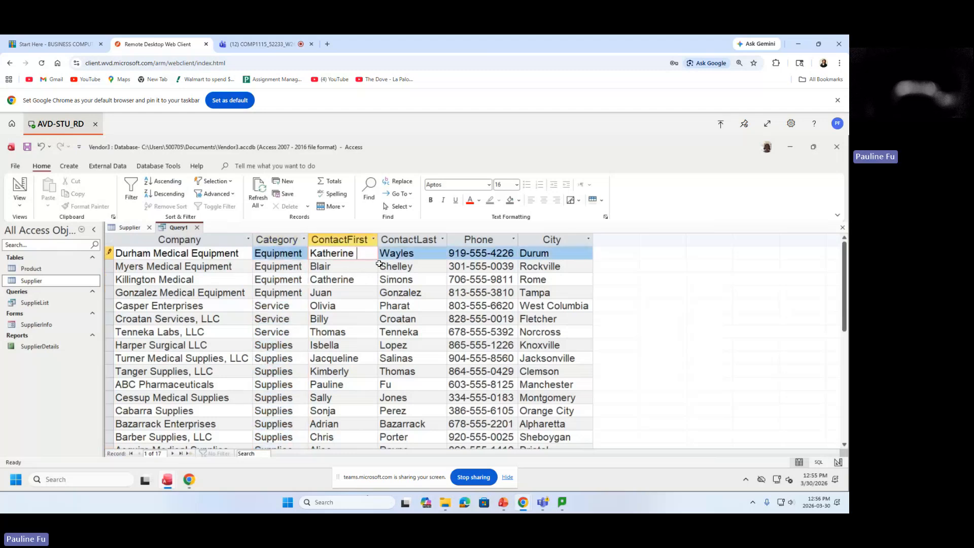
text(Back at 1:10)
drag(319, 252, 378, 258)
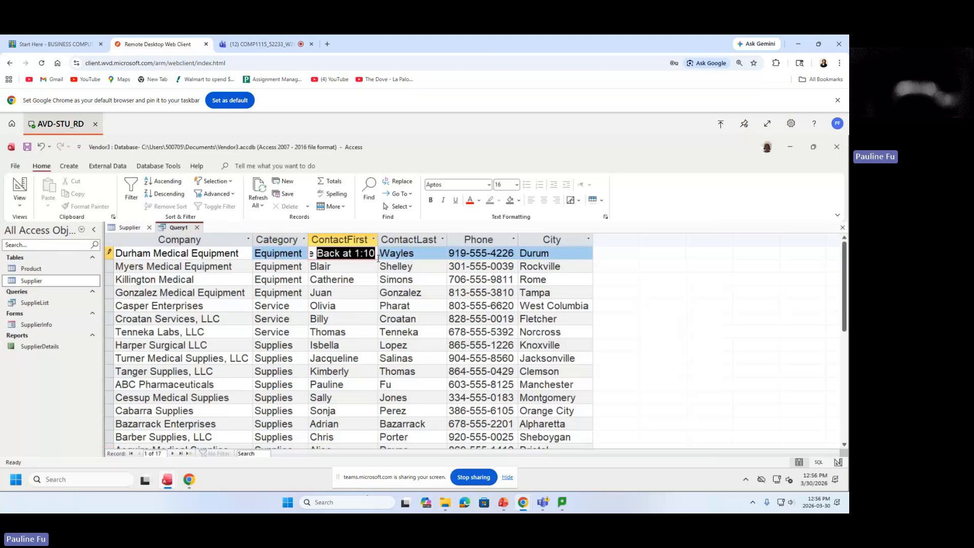
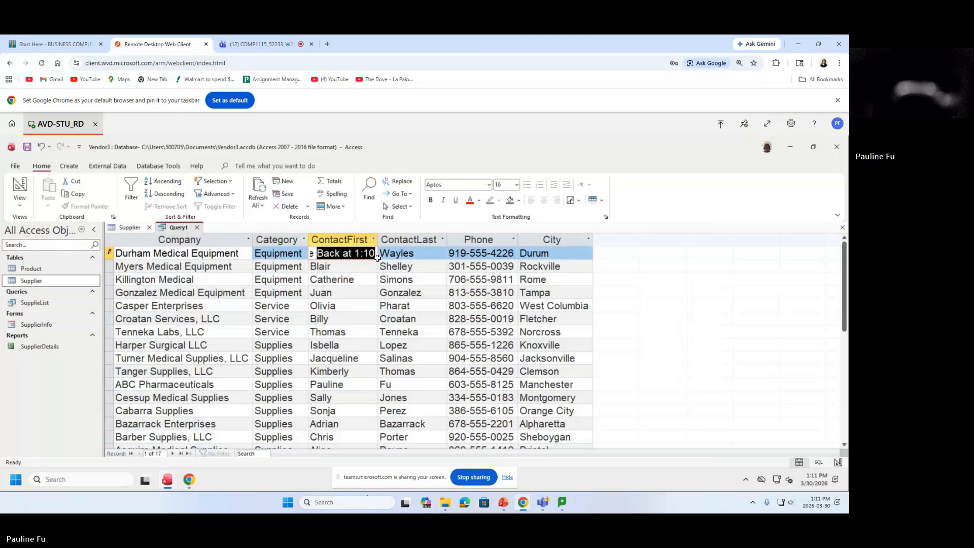
Delete the stray 'Back at 1:10' text so Durham Medical Equipment's ContactFirst reads Katherine.
key(BackSpace)
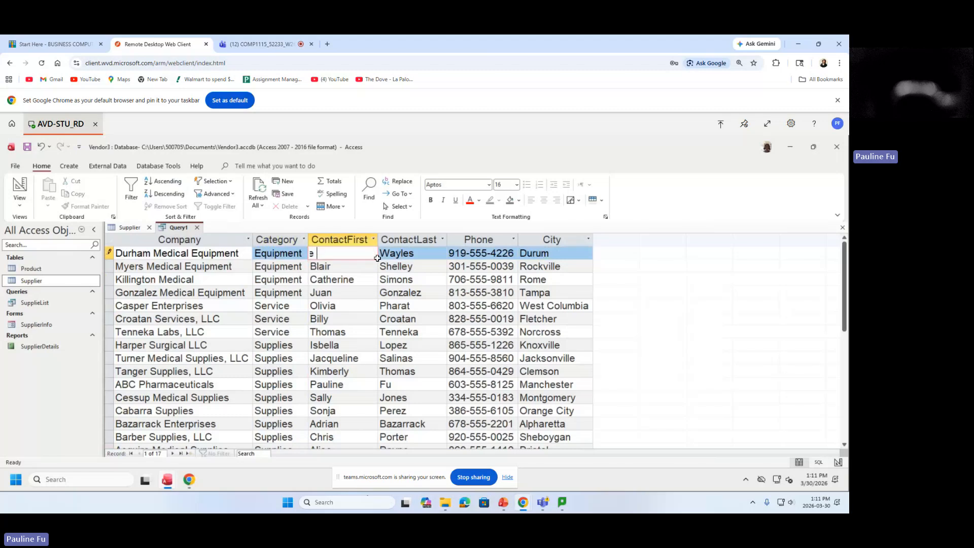
key(Left)
key(Left)
key(Left)
key(Left)
key(Left)
click(278, 240)
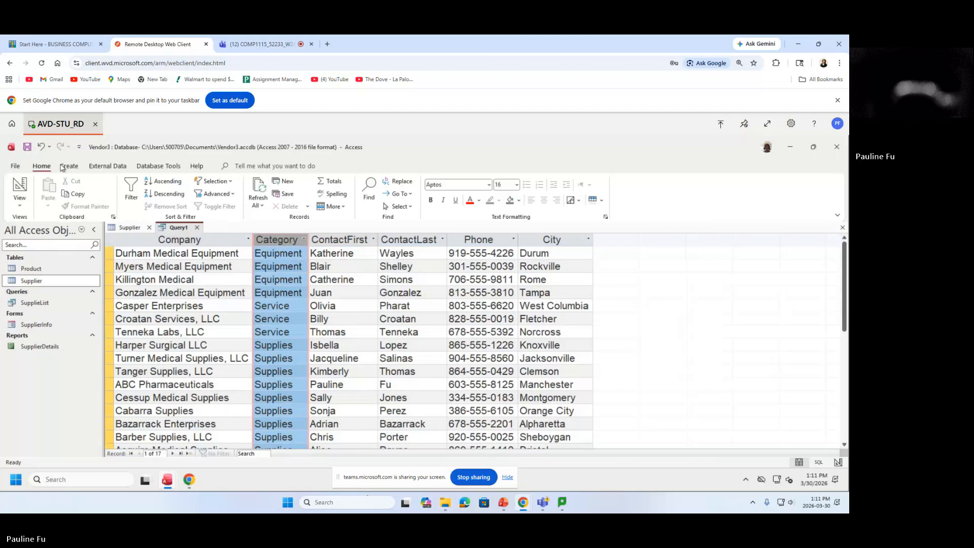
Save the query under the name ContactList, fixing the mistyped name.
click(28, 148)
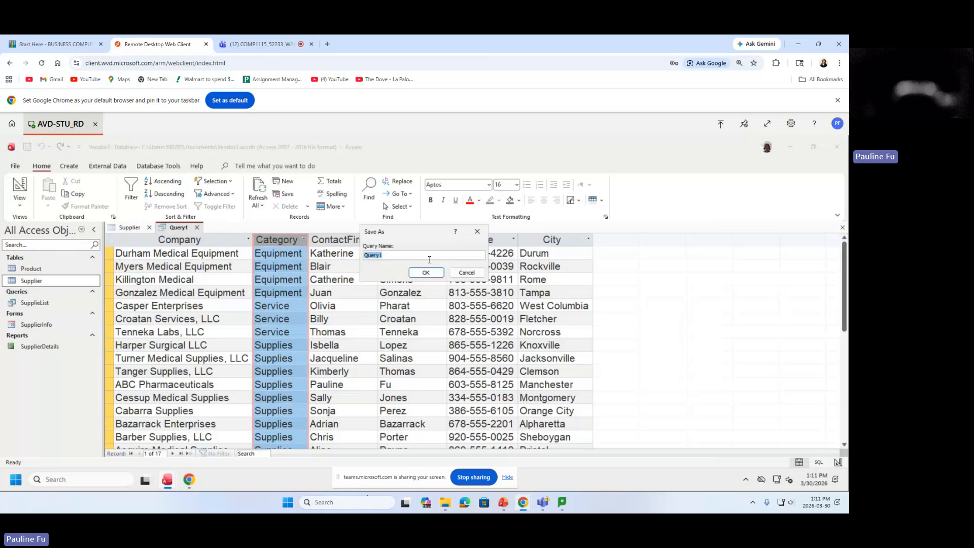
text(Conta)
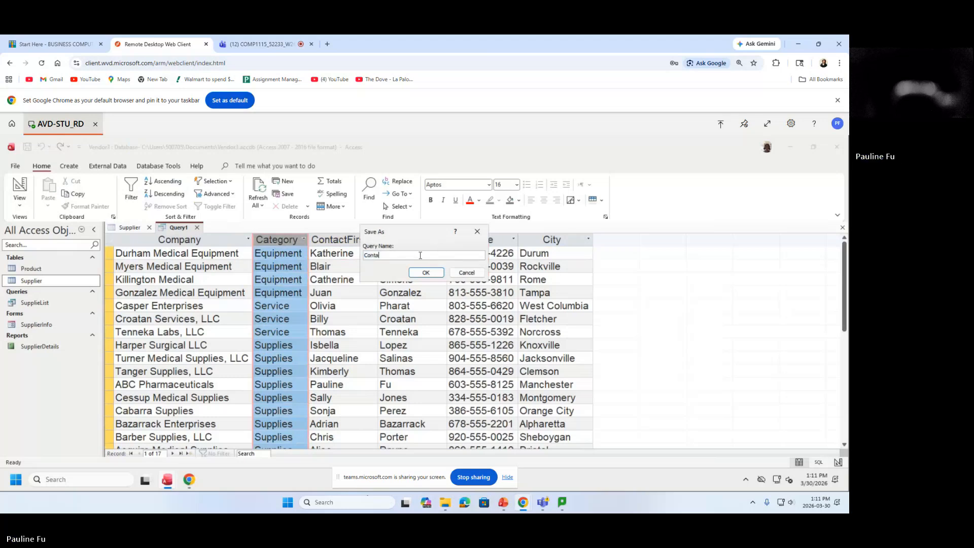
text(cList)
mouse_move(388, 255)
mouse_down()
mouse_move(361, 255)
mouse_move(404, 249)
mouse_up()
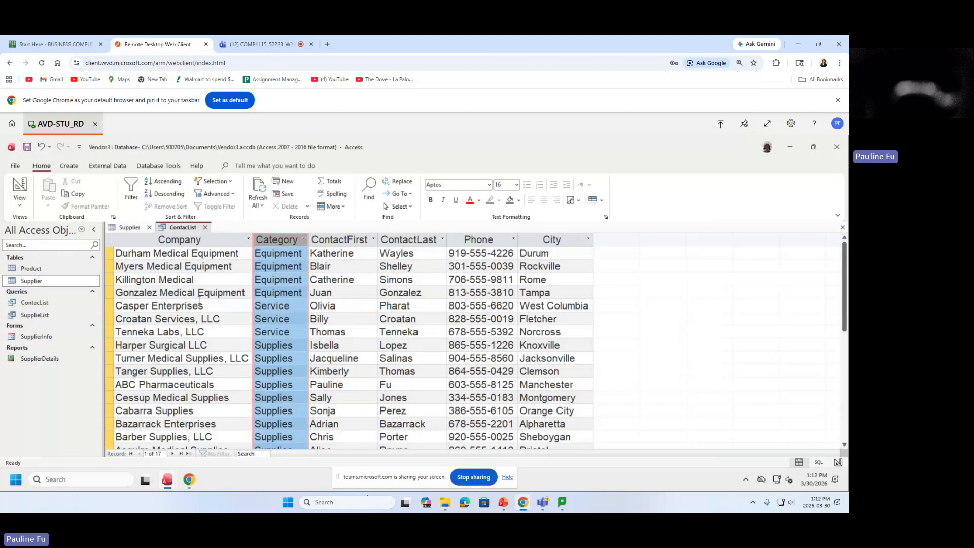
click(107, 280)
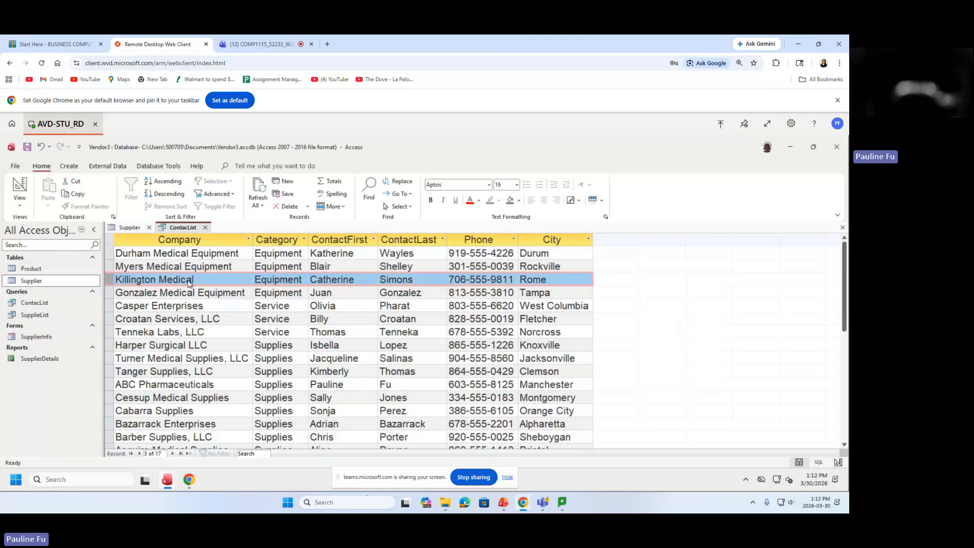
click(460, 280)
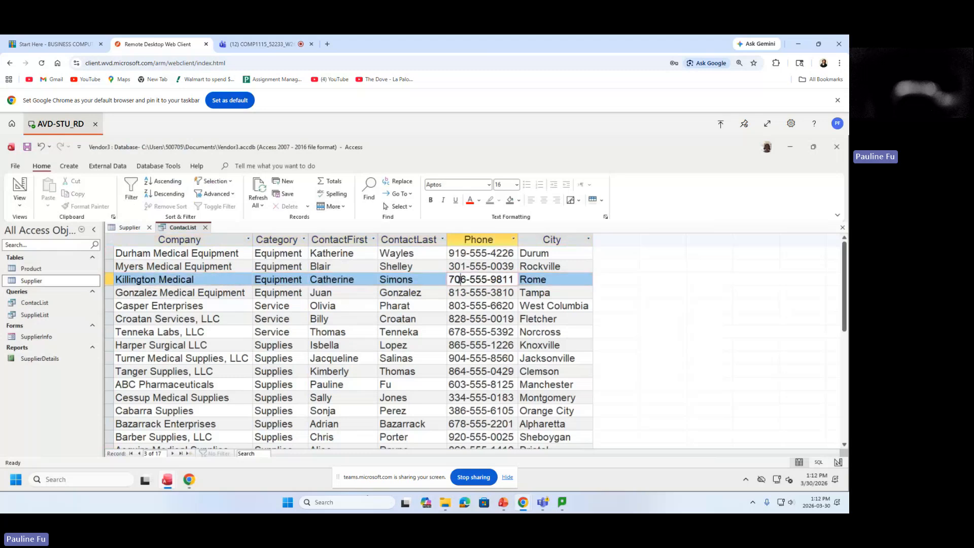
drag(454, 280, 528, 278)
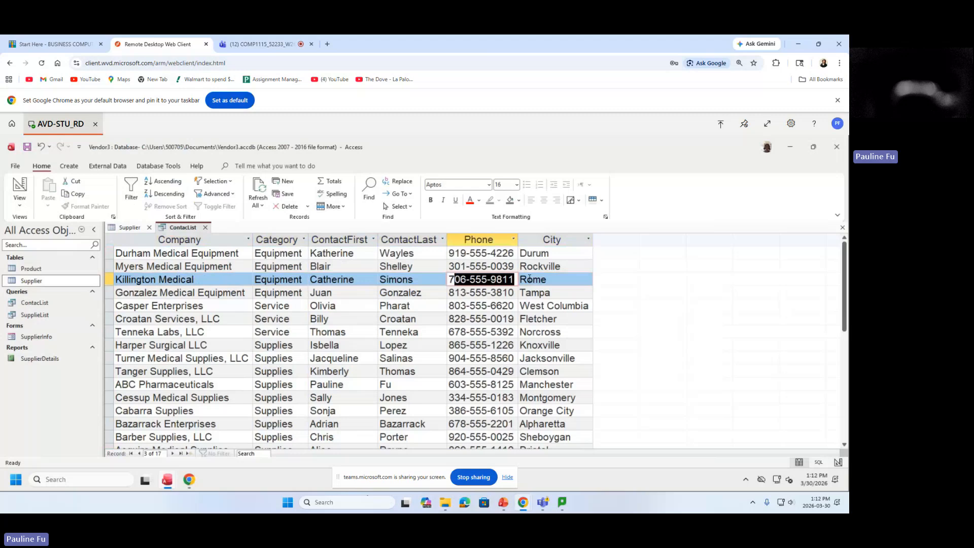
text(62)
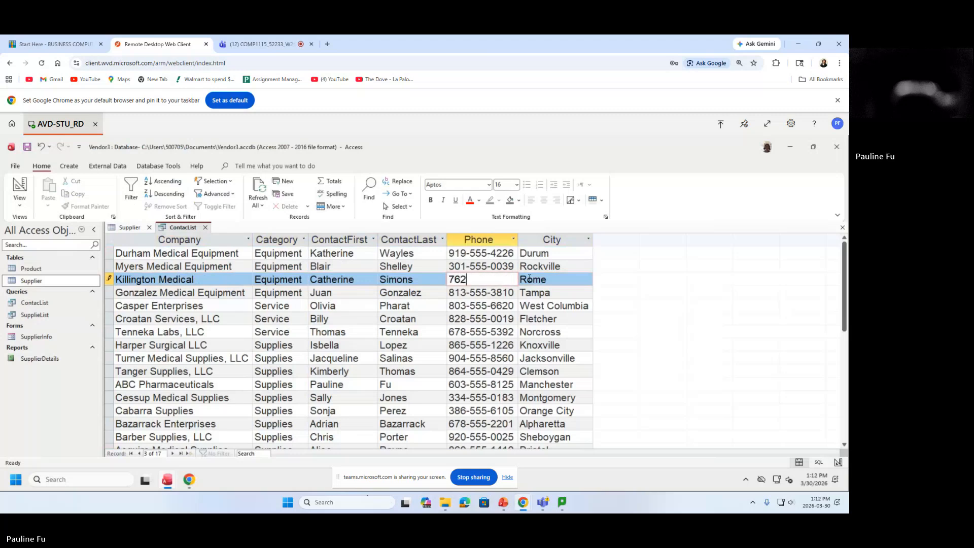
text(-555)
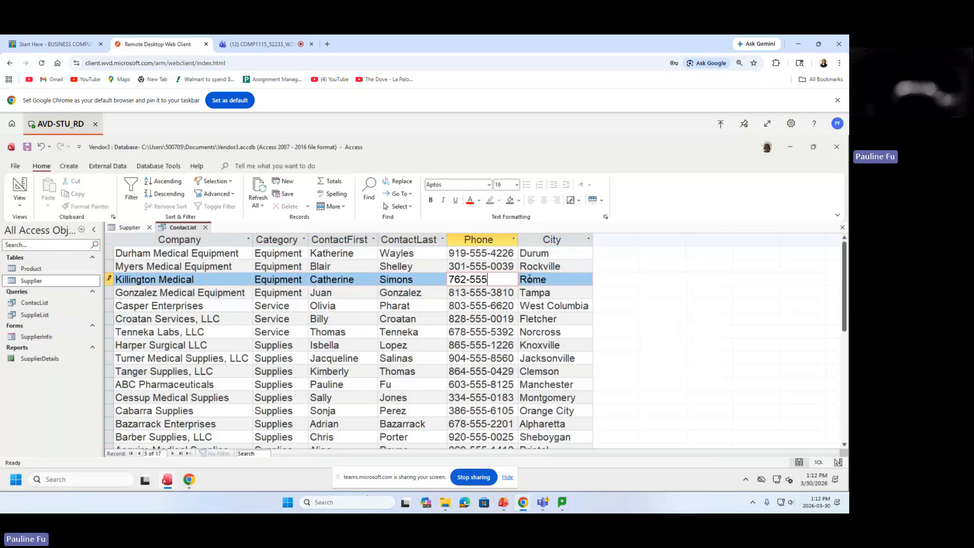
text(-9811)
drag(448, 280, 514, 279)
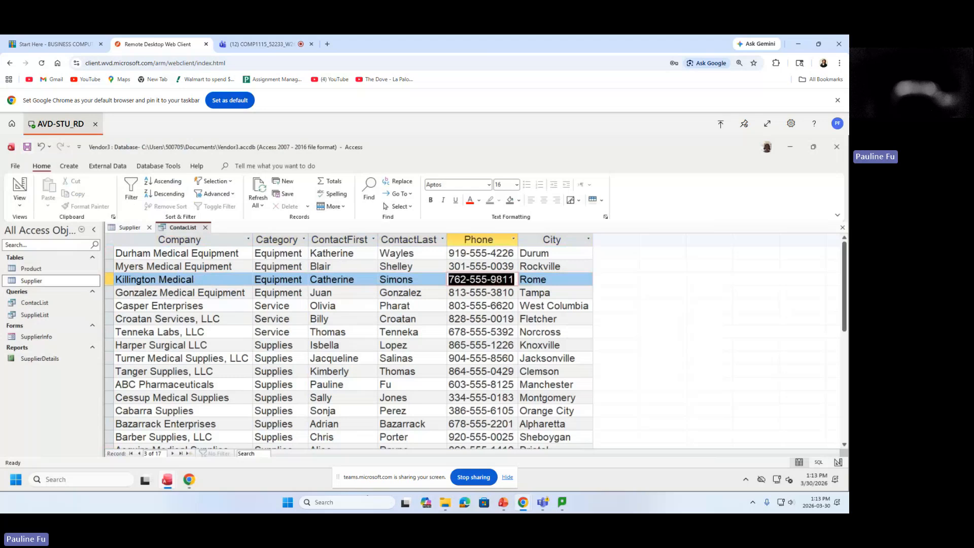
drag(449, 280, 519, 276)
click(449, 279)
click(29, 282)
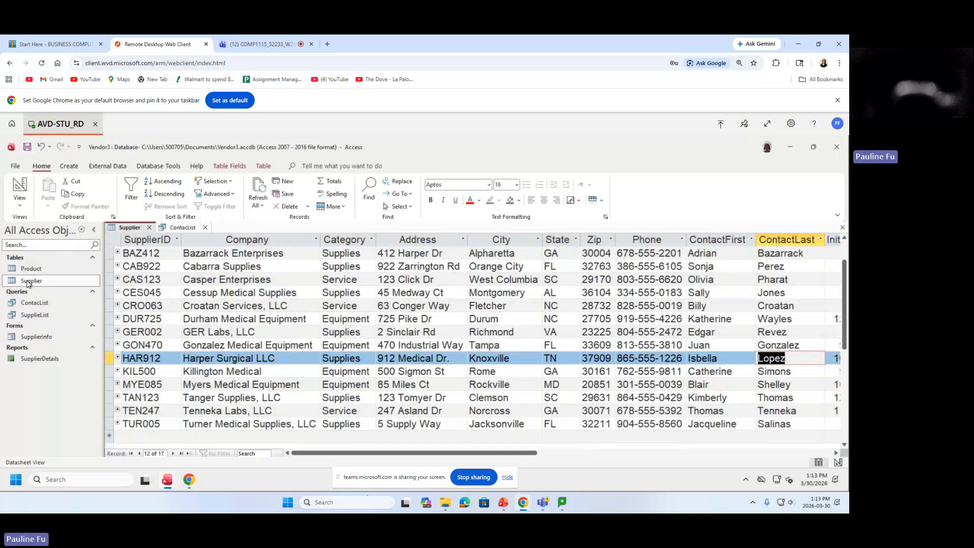
click(110, 371)
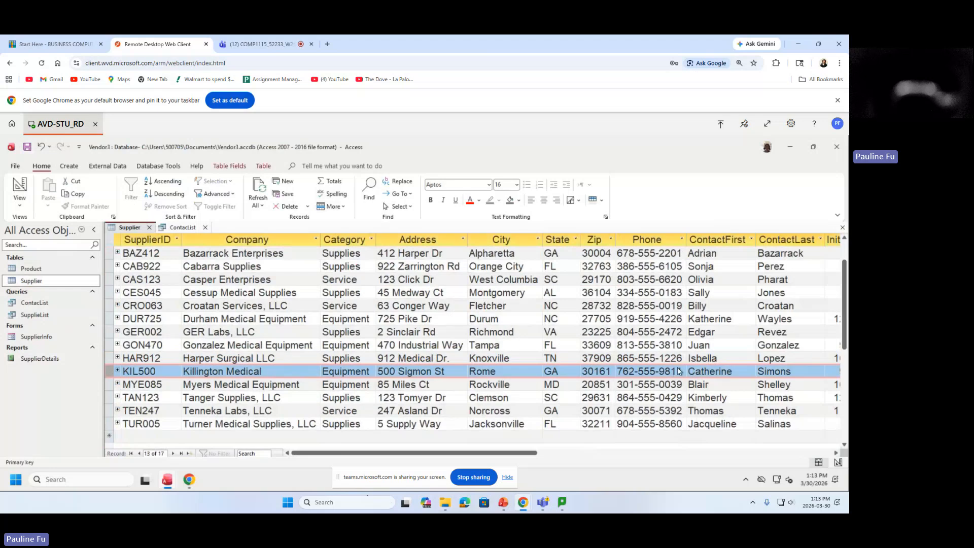
drag(680, 370, 601, 376)
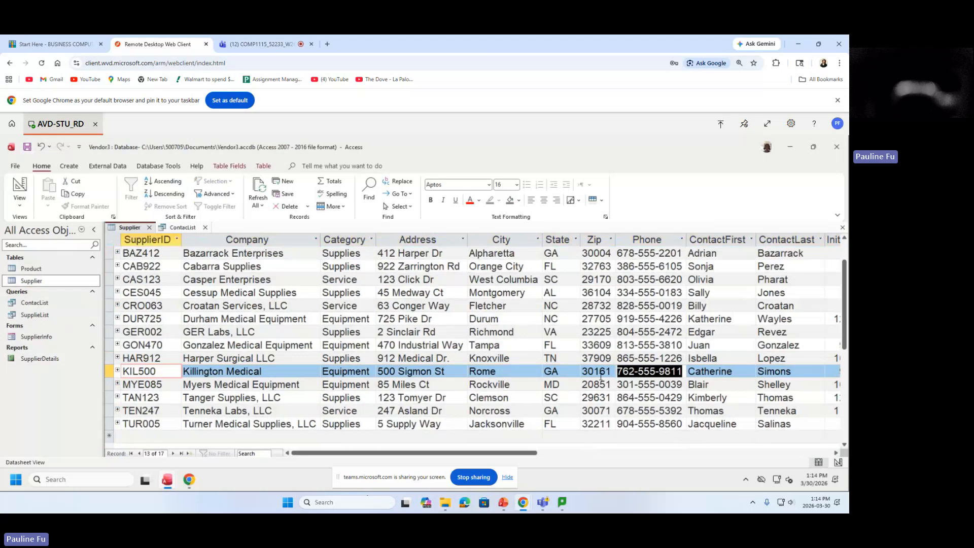
drag(601, 377, 555, 379)
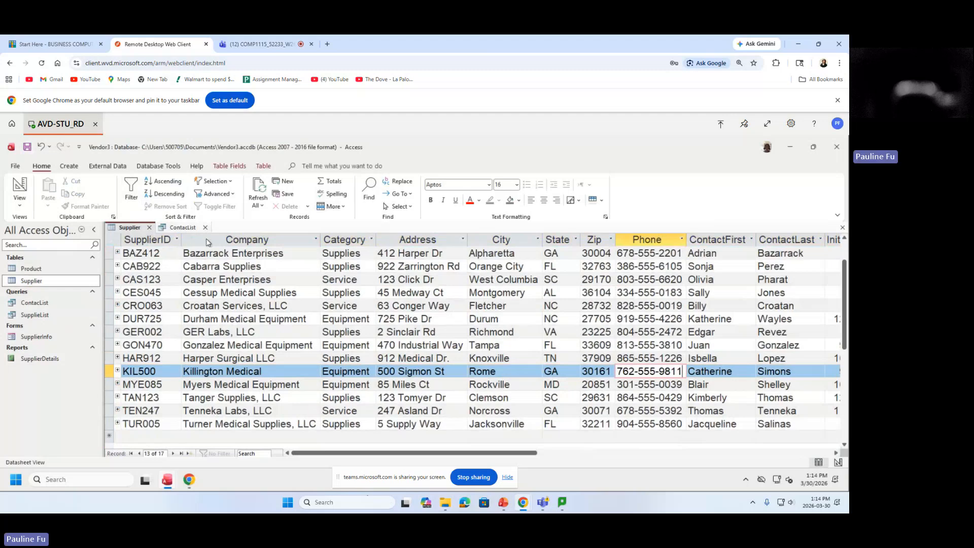
click(183, 228)
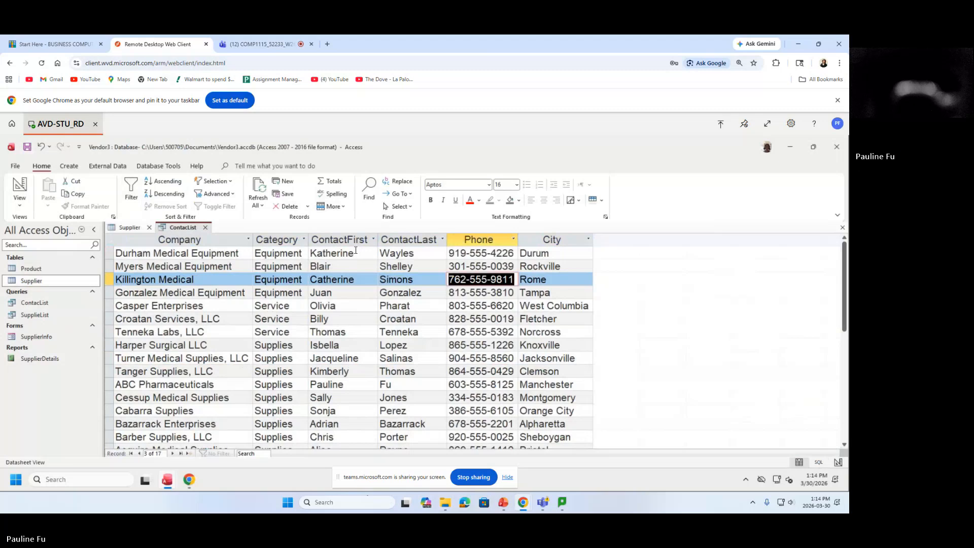
Set the whole ContactList datasheet to a 12-point font size.
click(110, 242)
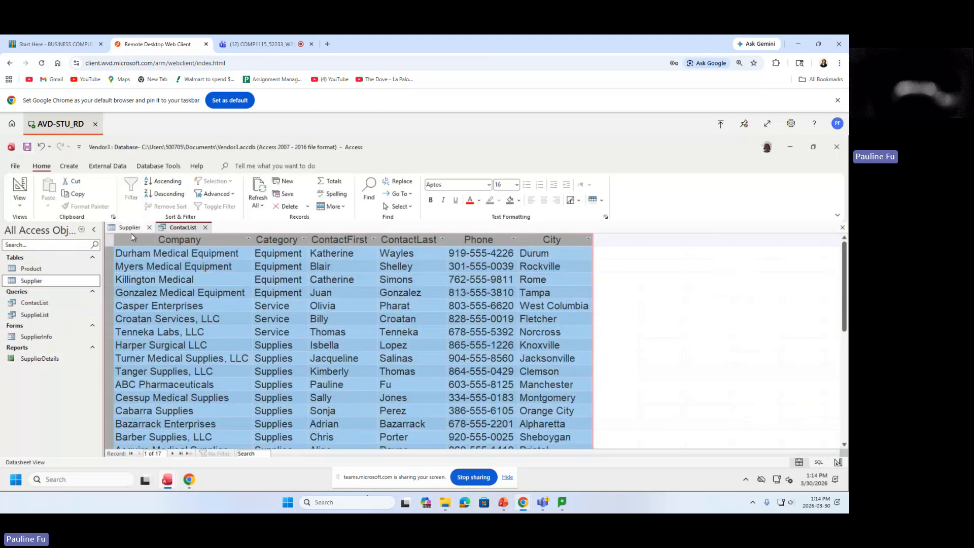
click(517, 186)
text(12)
key(Return)
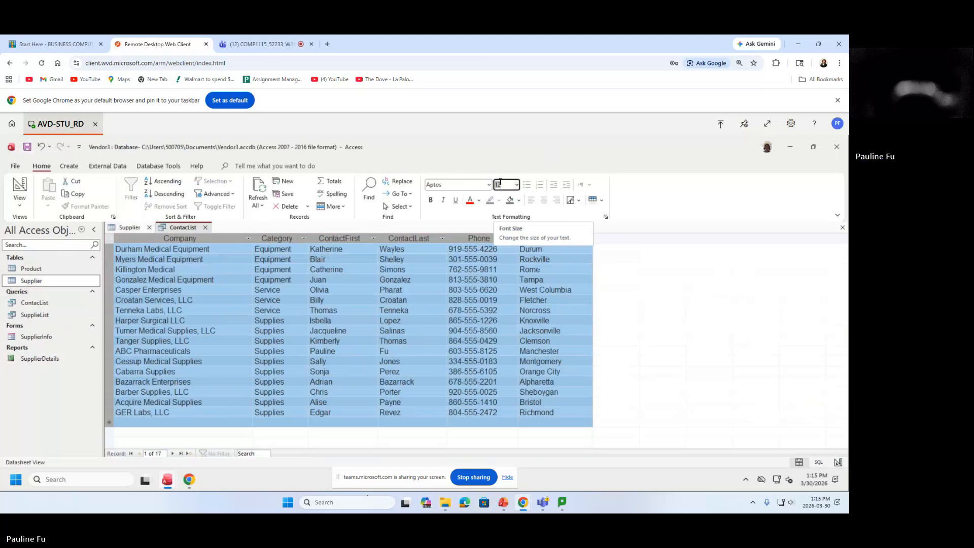
Select the Company, Category and ContactFirst columns.
click(373, 282)
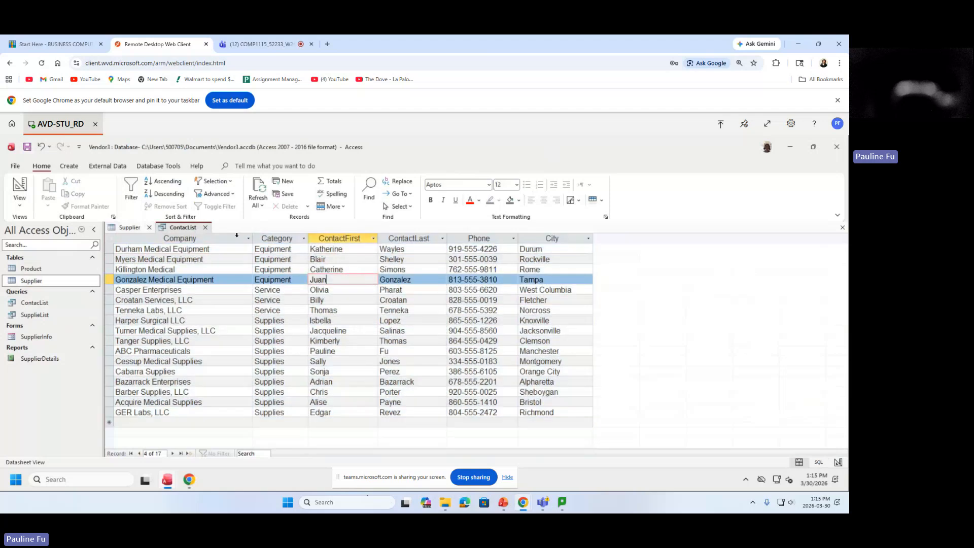
click(194, 239)
click(271, 239)
click(349, 239)
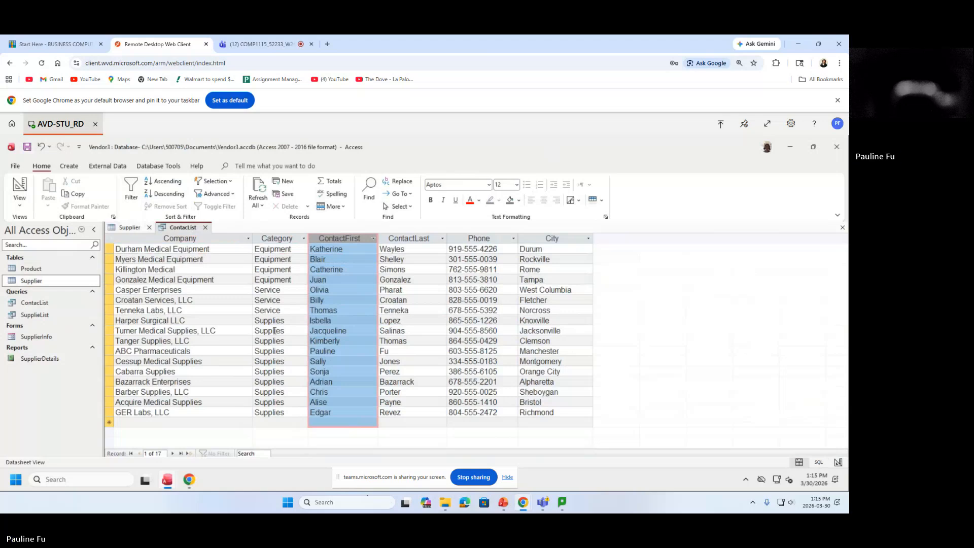
Clear the column selection and show the datasheet's Gridlines colour choices.
click(252, 303)
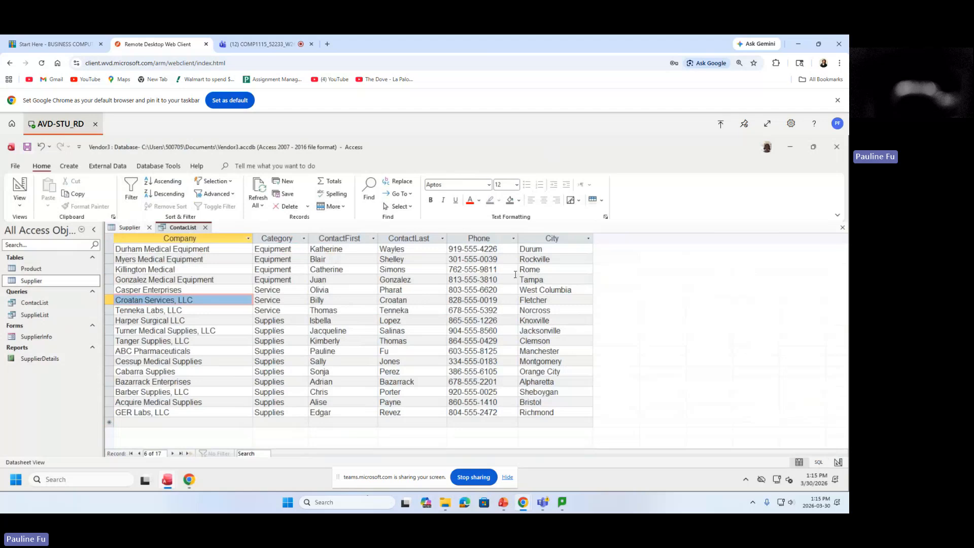
click(602, 202)
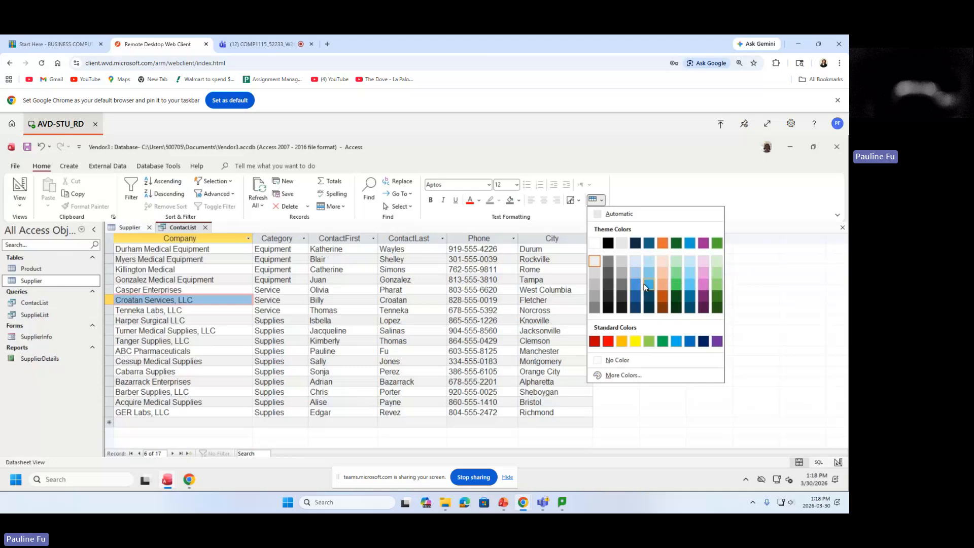
Shade the alternate rows green, then switch them to a light blue theme colour.
click(645, 286)
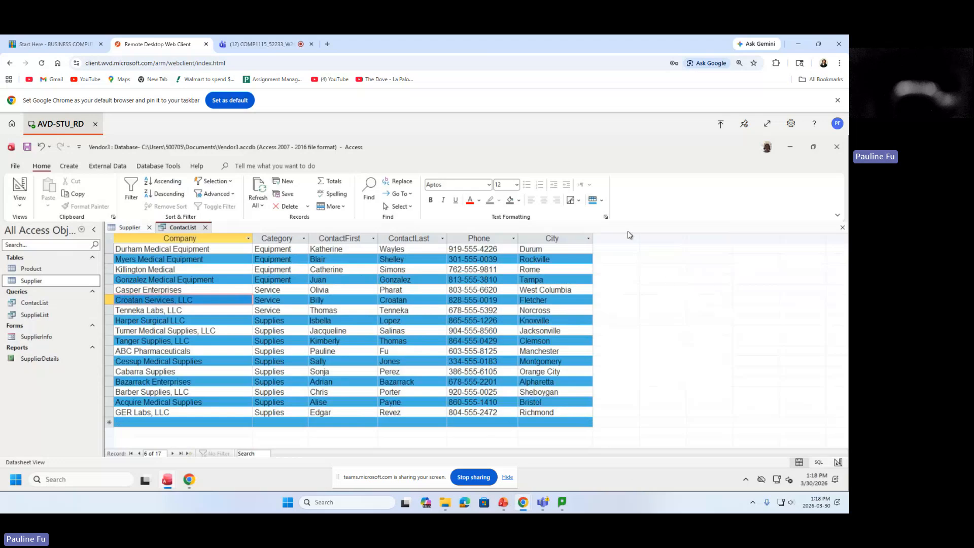
click(604, 202)
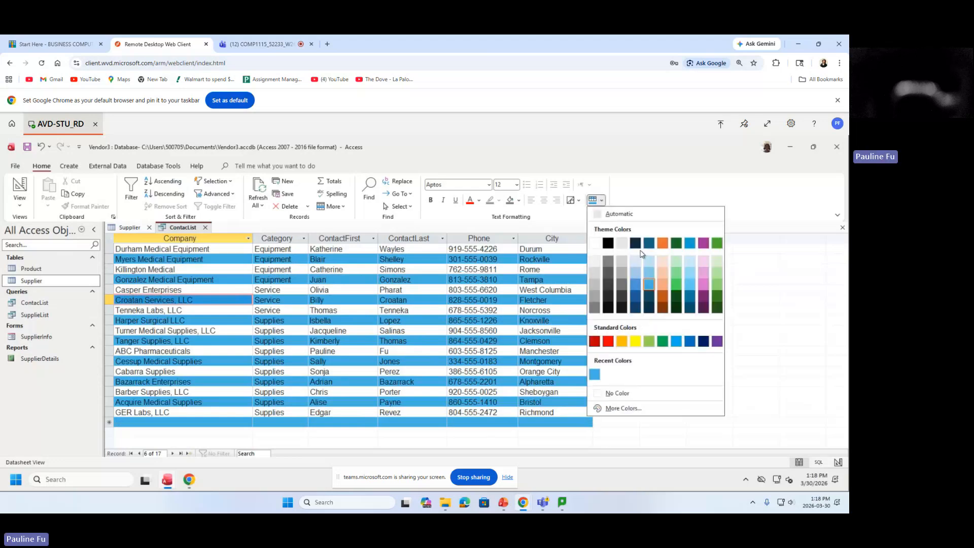
click(675, 287)
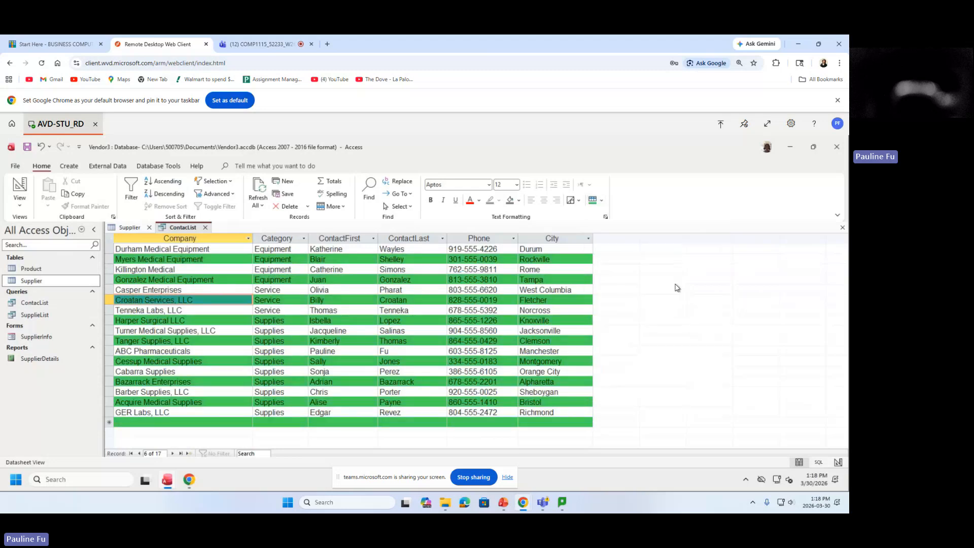
click(602, 201)
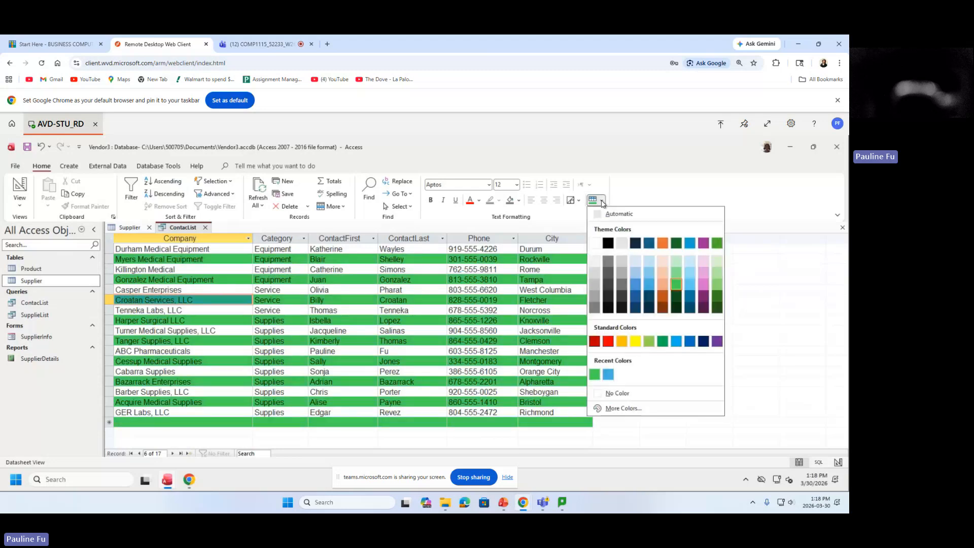
click(649, 273)
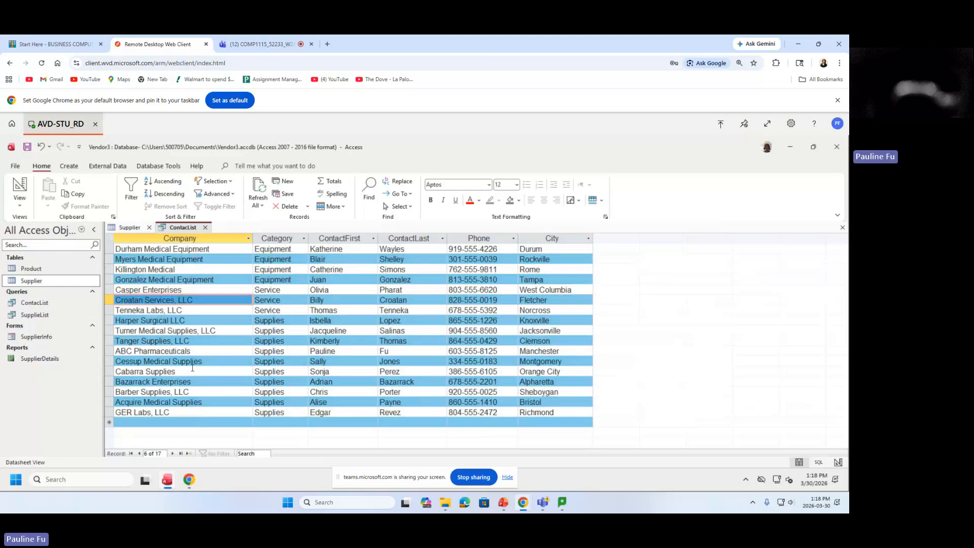
Close the ContactList query and save its layout changes.
click(205, 227)
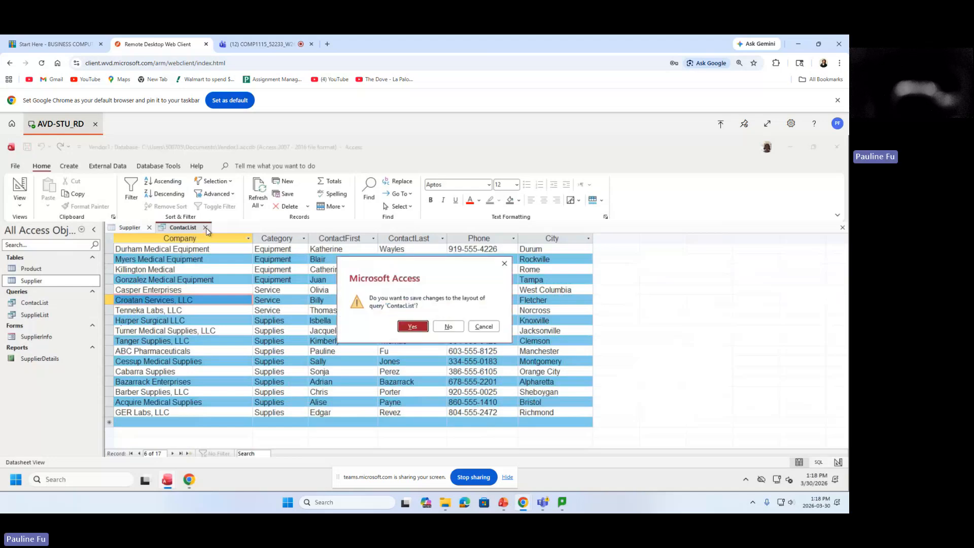
click(413, 326)
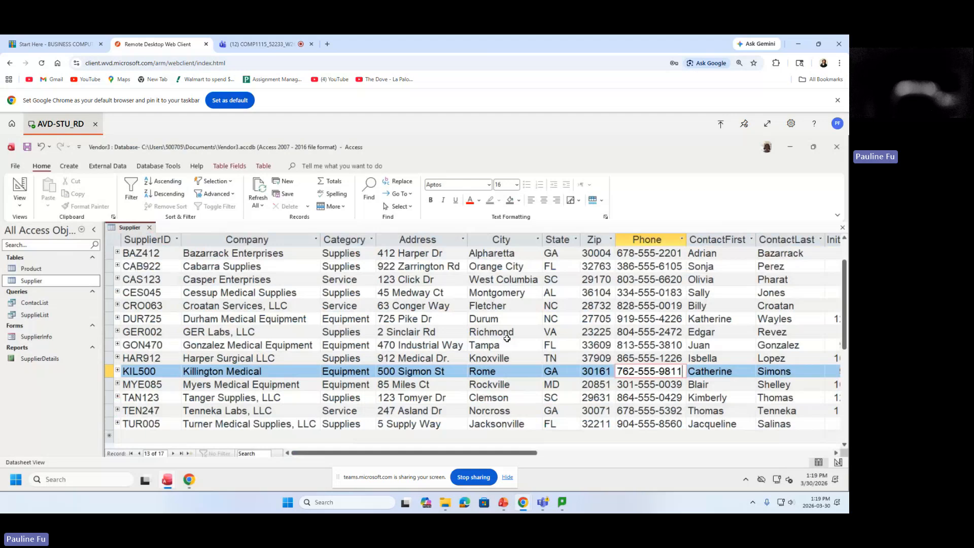
Create a new blank query in Query Design view from the Create tab.
click(71, 168)
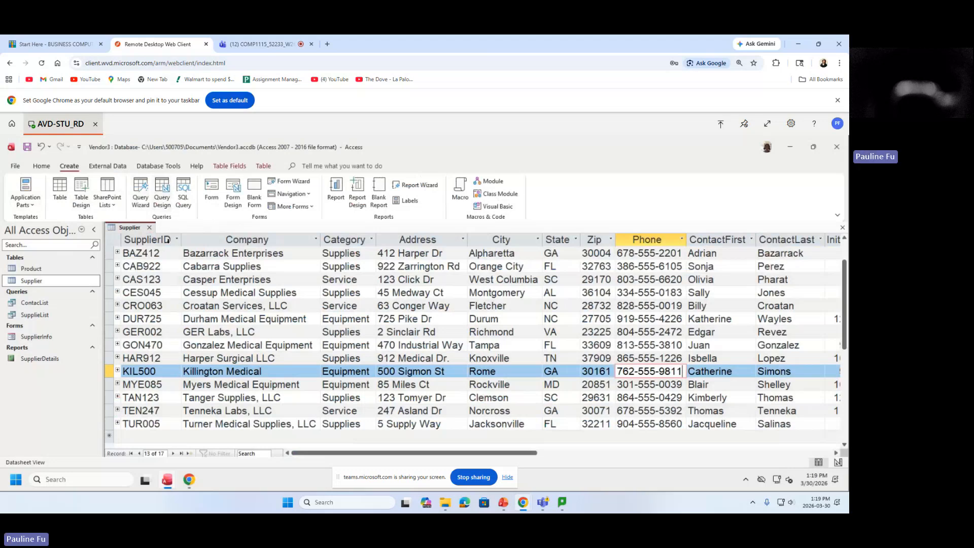
click(163, 197)
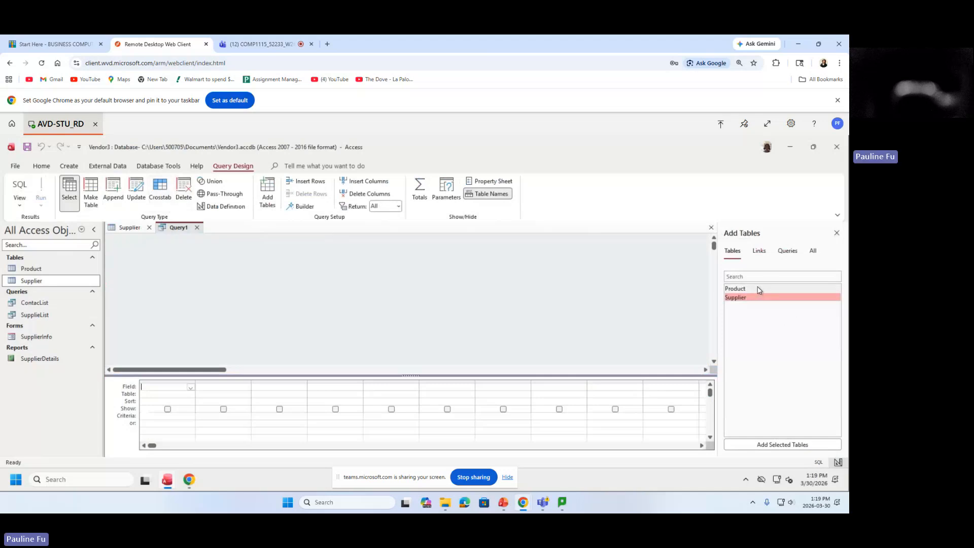
Add the Supplier and Product tables and lengthen both field lists to show all fields.
double_click(744, 299)
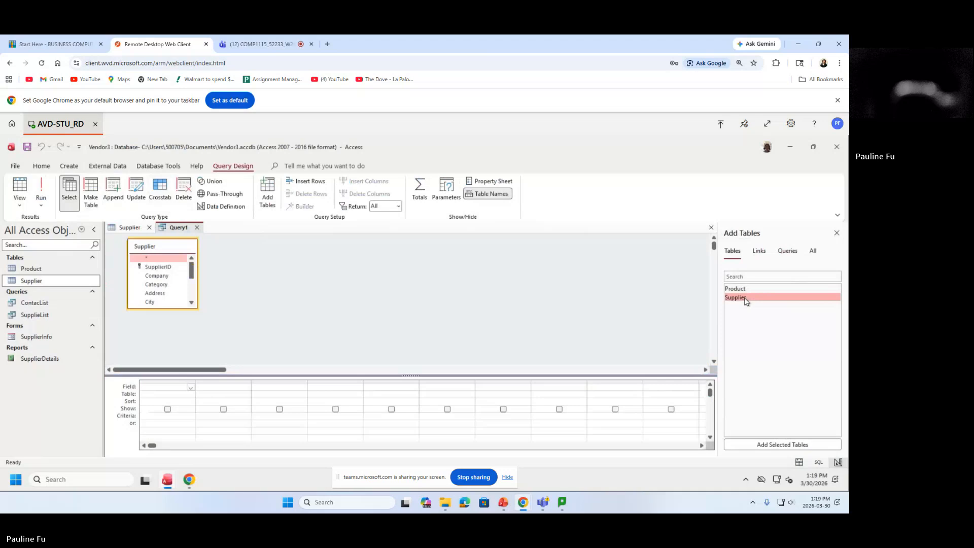
click(739, 290)
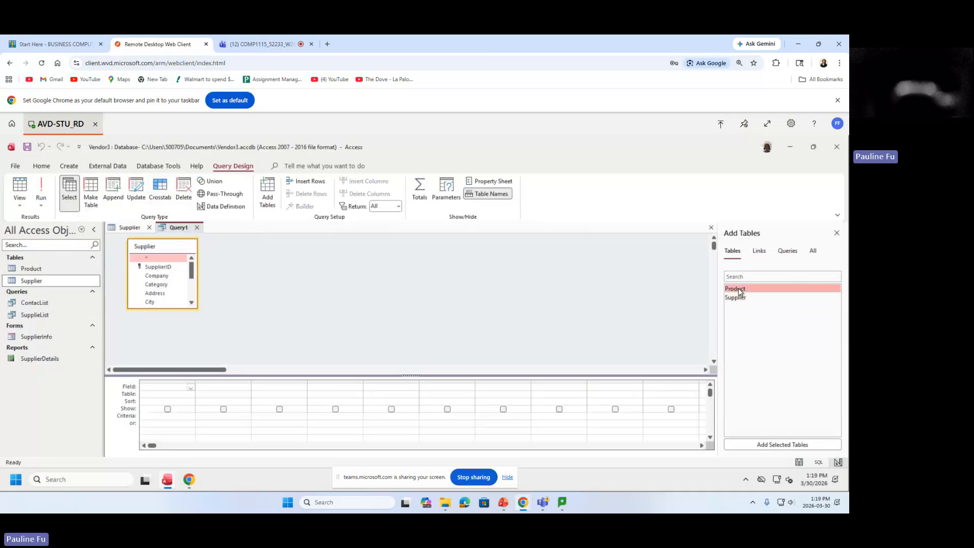
double_click(739, 290)
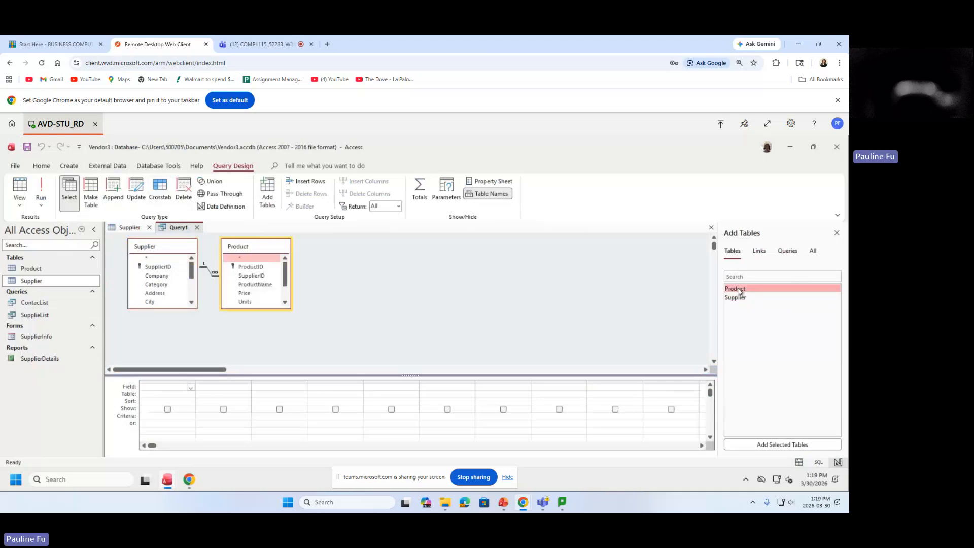
drag(252, 252, 299, 260)
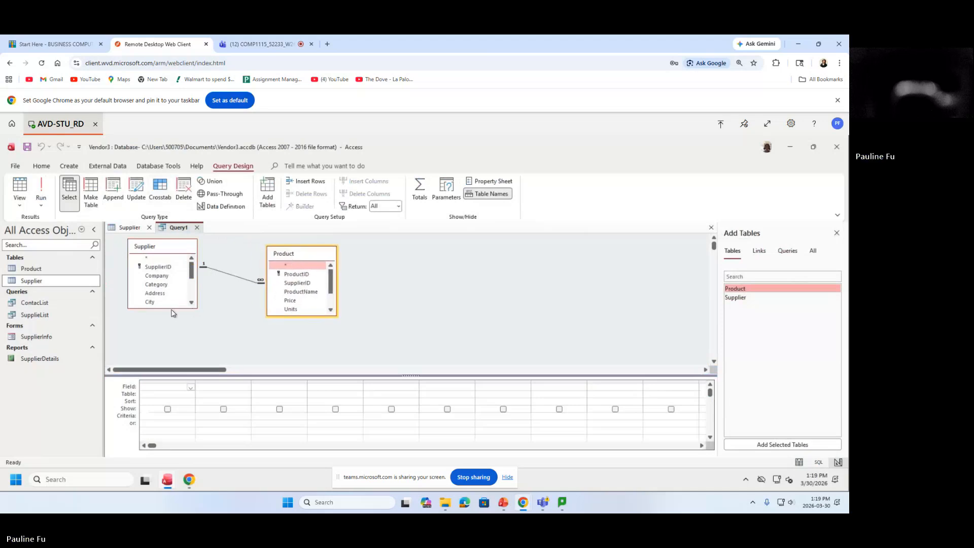
drag(172, 309, 174, 357)
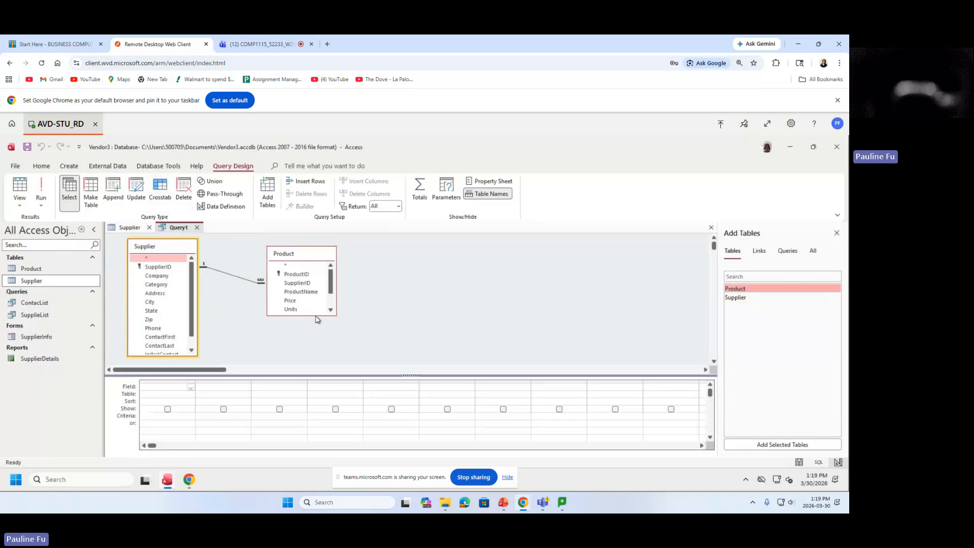
drag(315, 315, 316, 359)
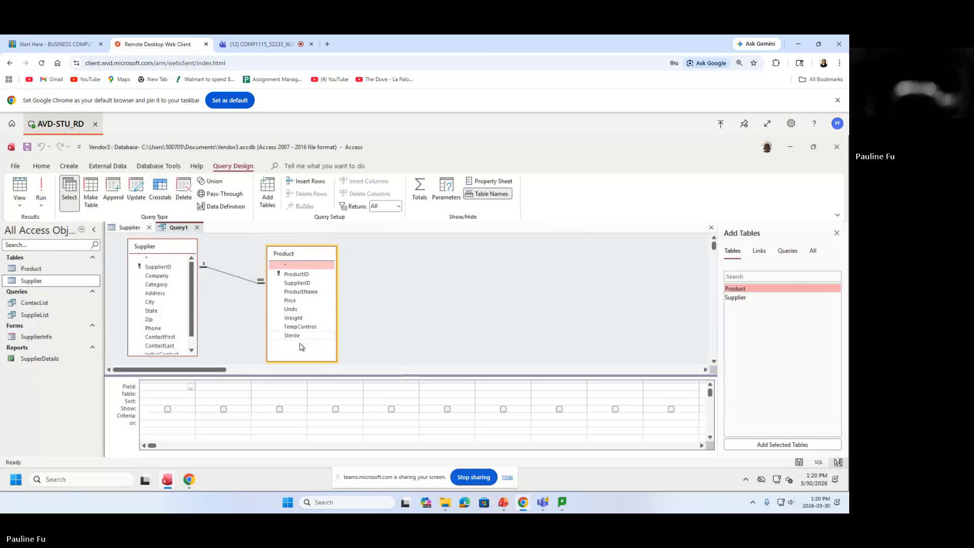
Add the Supplier fields Company, Category and State to the design grid.
click(162, 278)
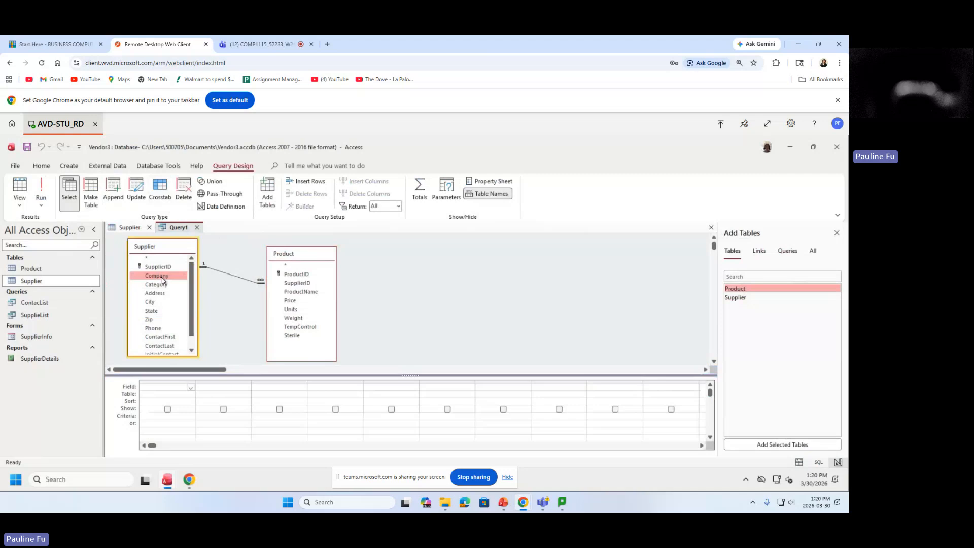
double_click(162, 279)
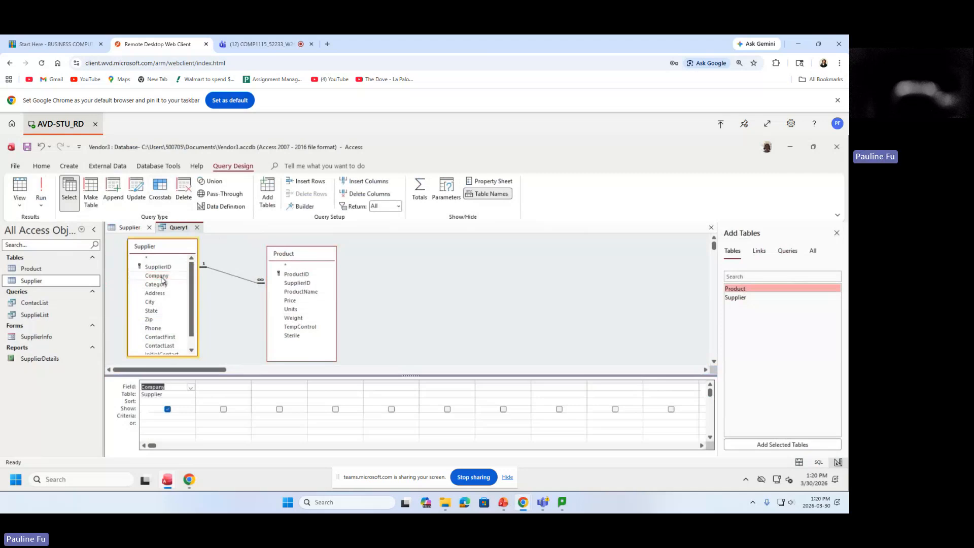
click(163, 287)
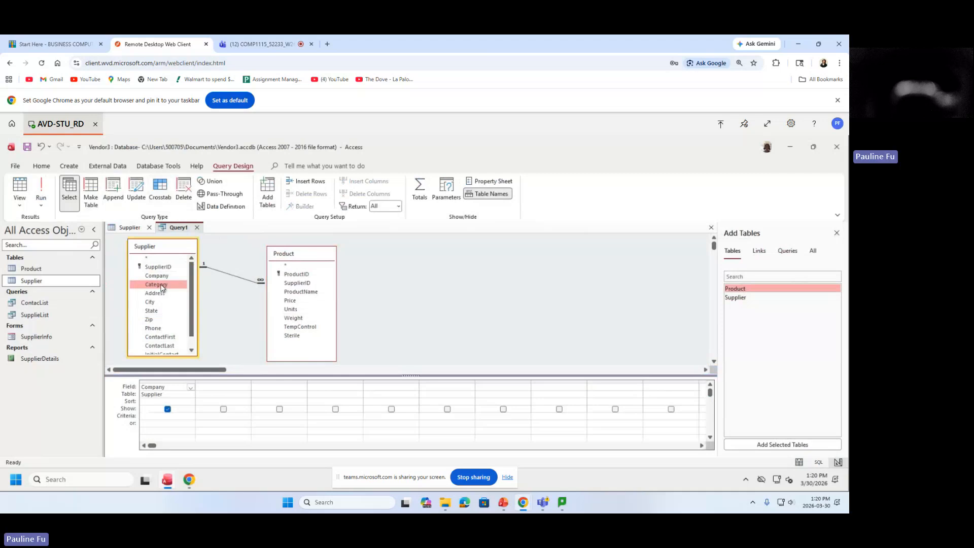
double_click(163, 286)
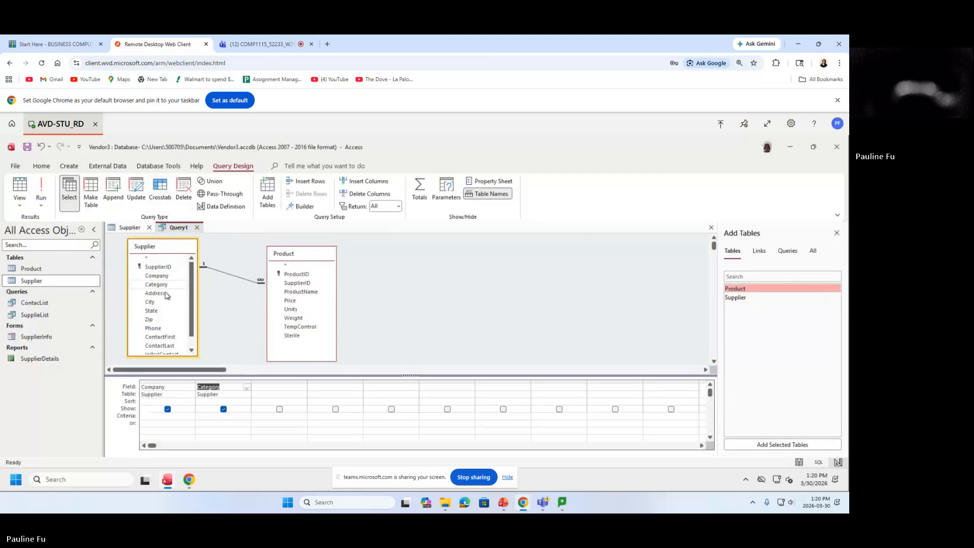
click(157, 312)
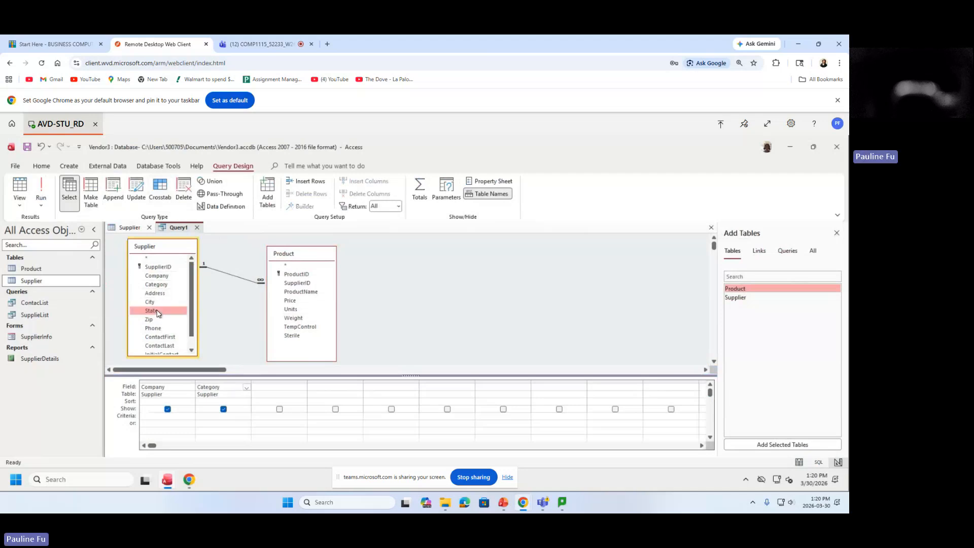
double_click(157, 311)
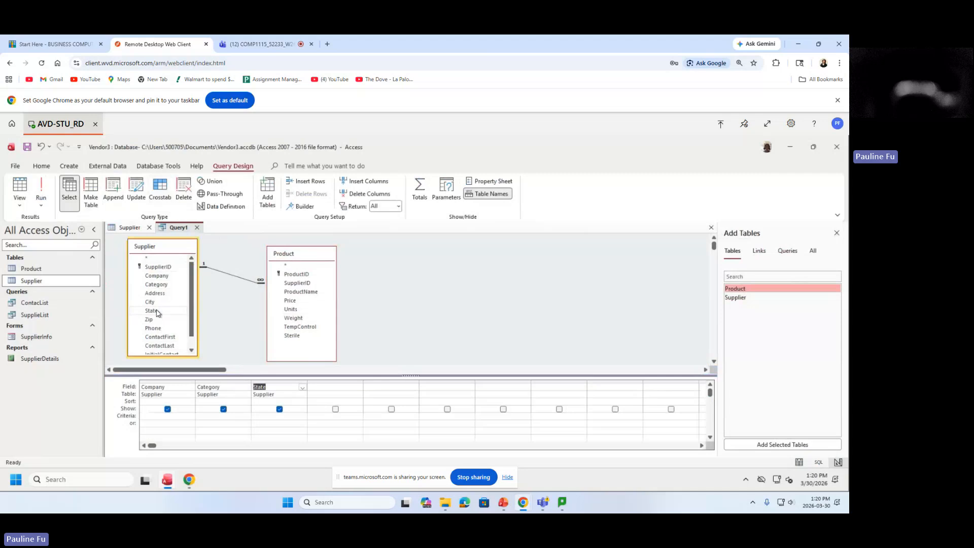
Add the Product fields ProductName, Price, Units and Weight to the design grid.
click(313, 295)
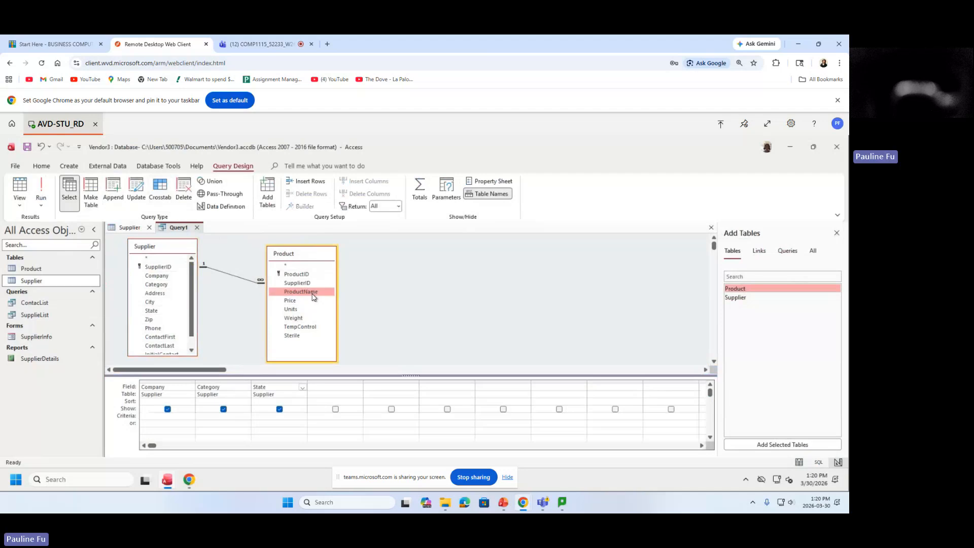
double_click(313, 294)
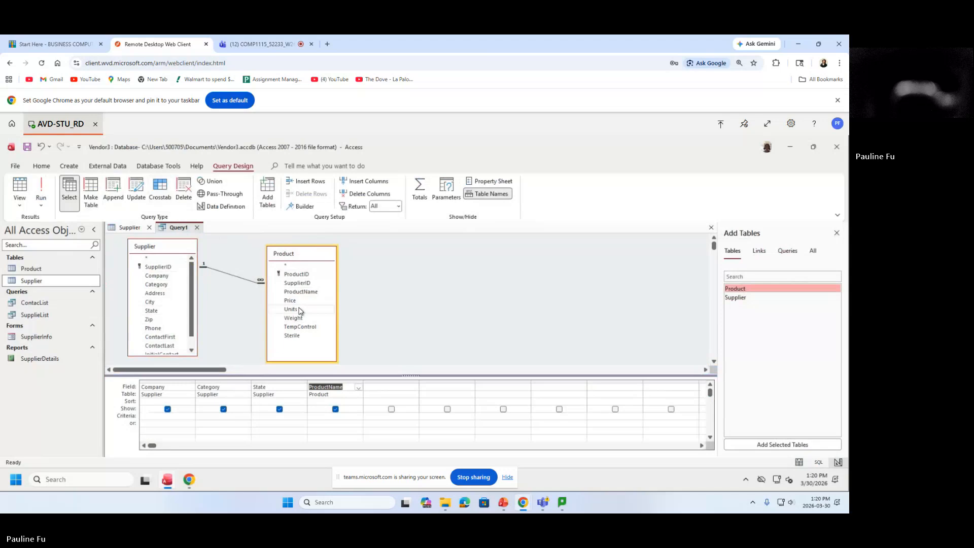
click(297, 300)
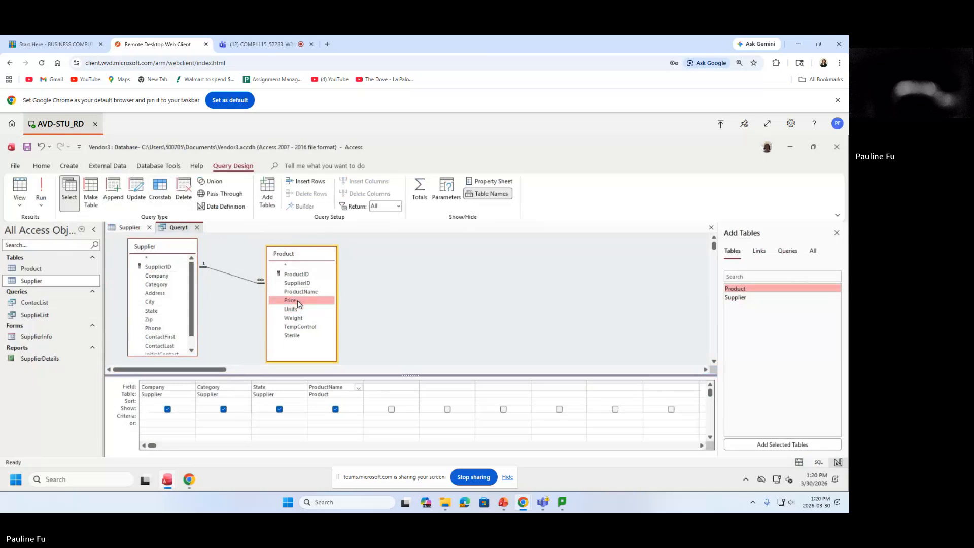
double_click(298, 302)
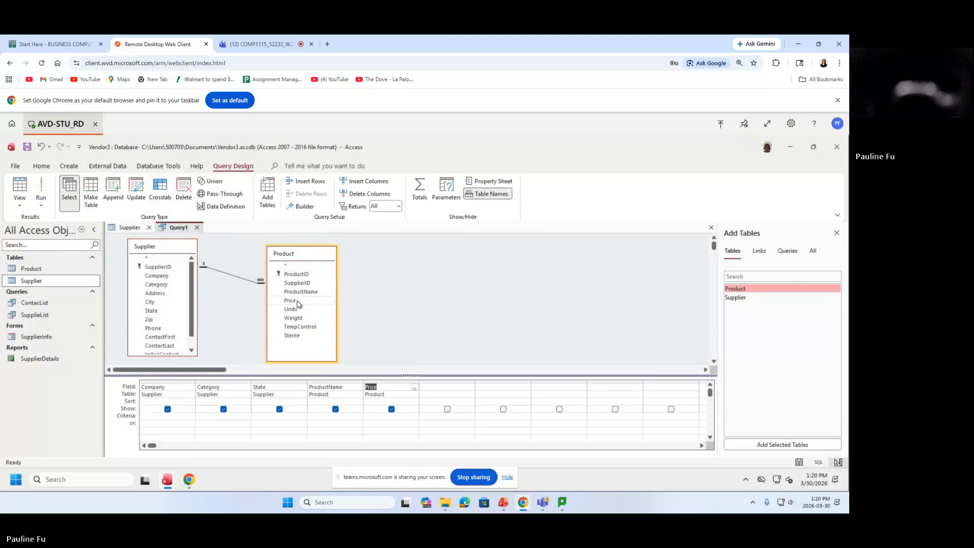
click(298, 310)
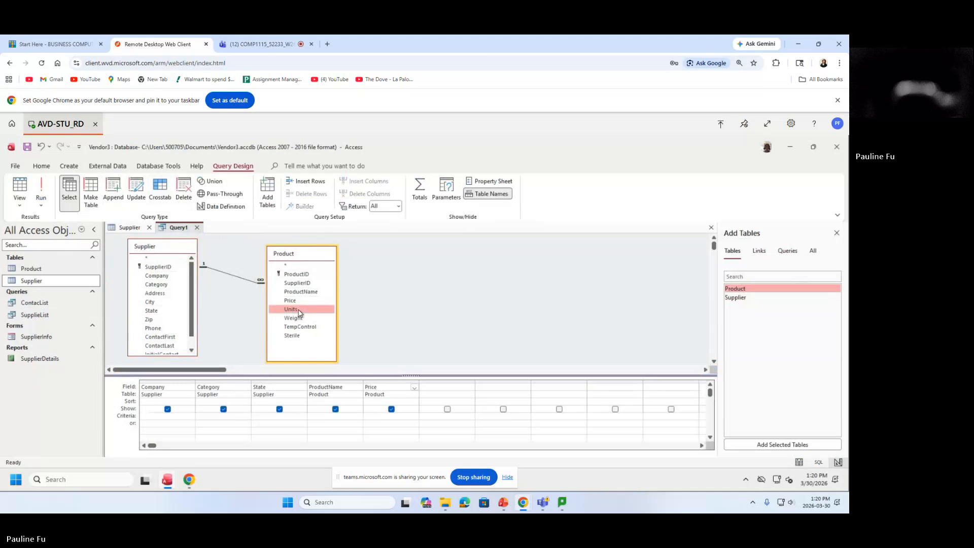
double_click(298, 310)
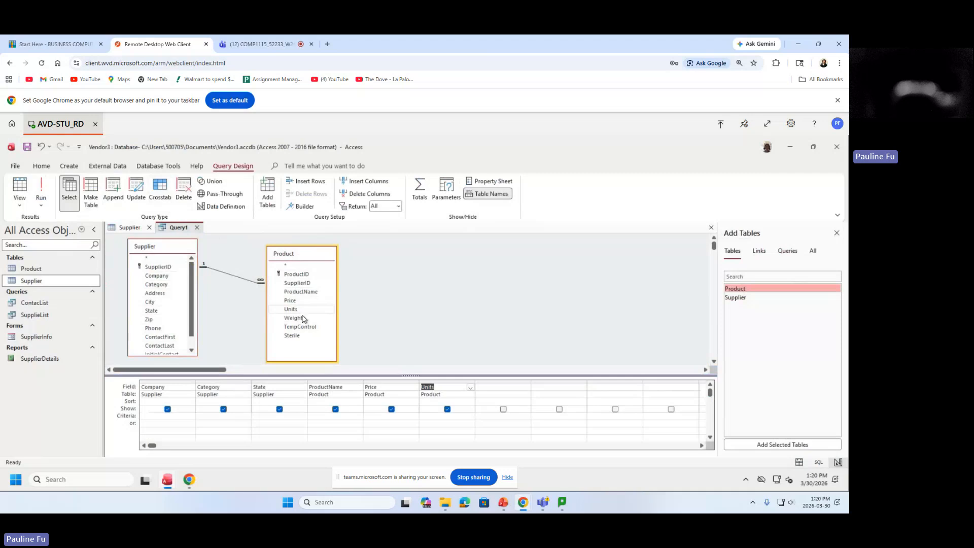
double_click(299, 319)
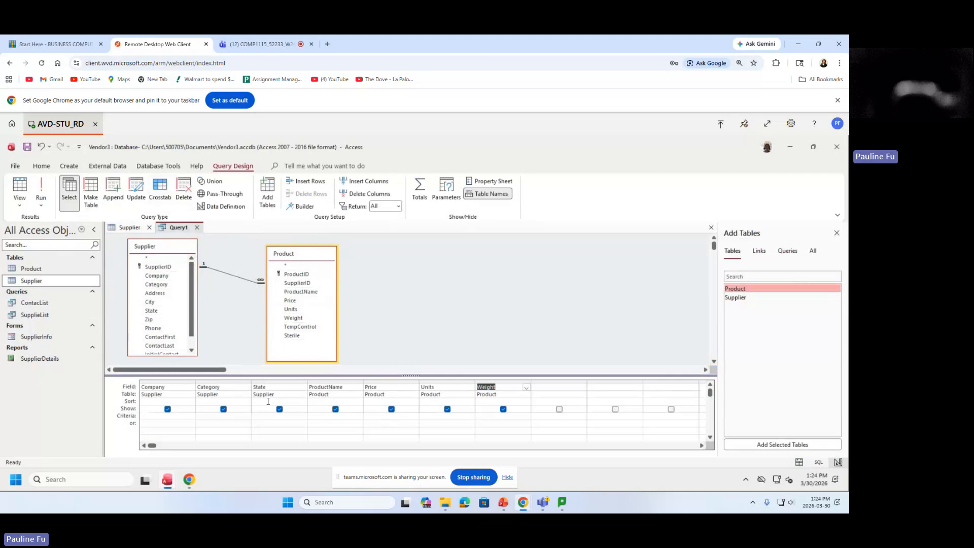
Set Price's sort to Descending, clear Category's Show box, and begin saving the query.
click(372, 402)
click(415, 402)
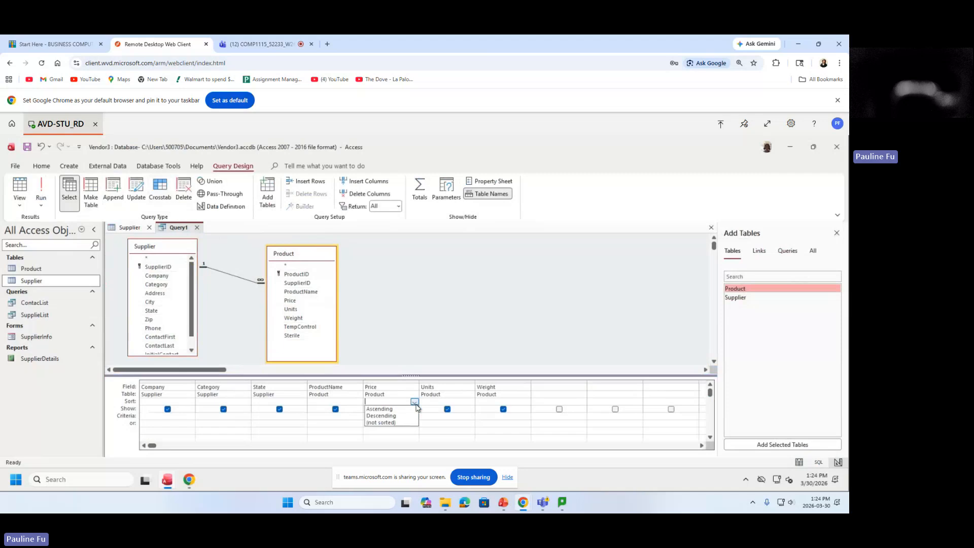
click(394, 416)
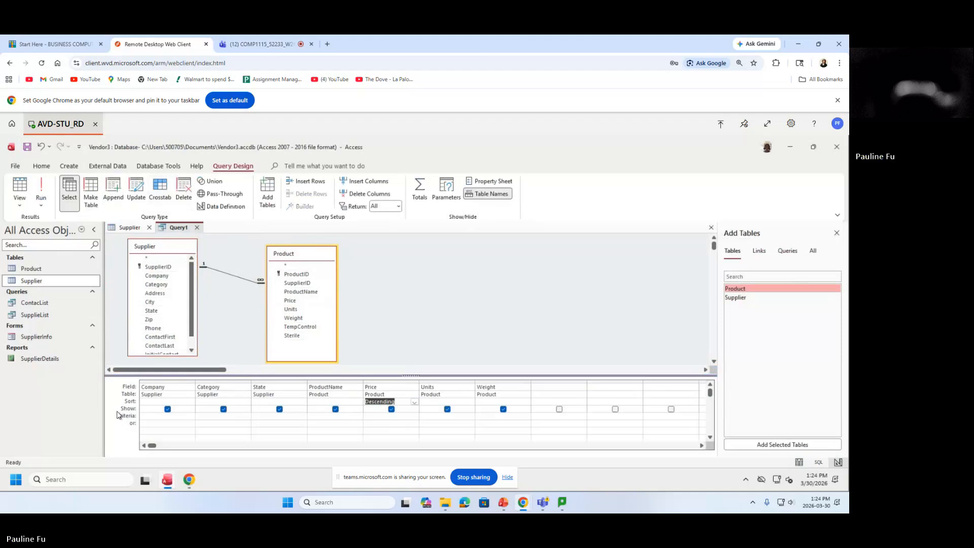
click(224, 409)
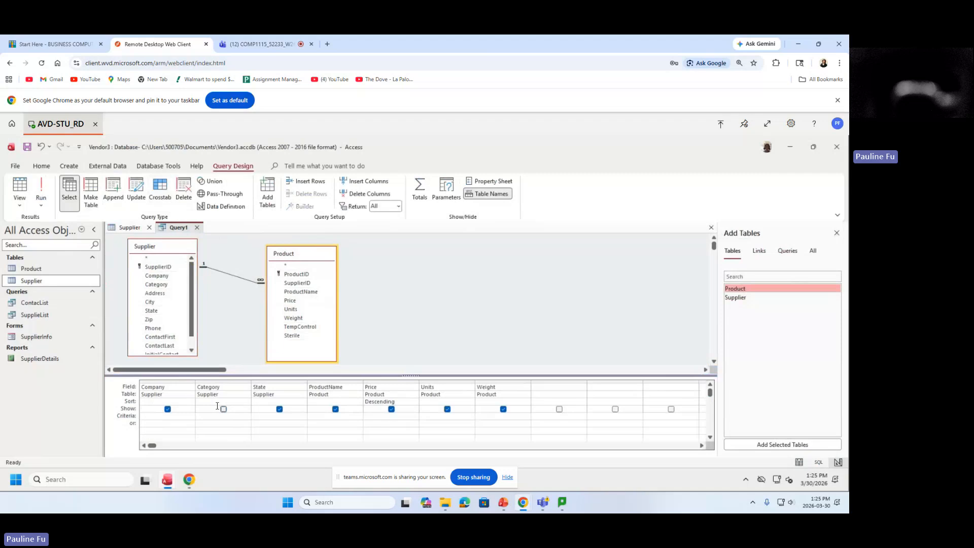
click(27, 147)
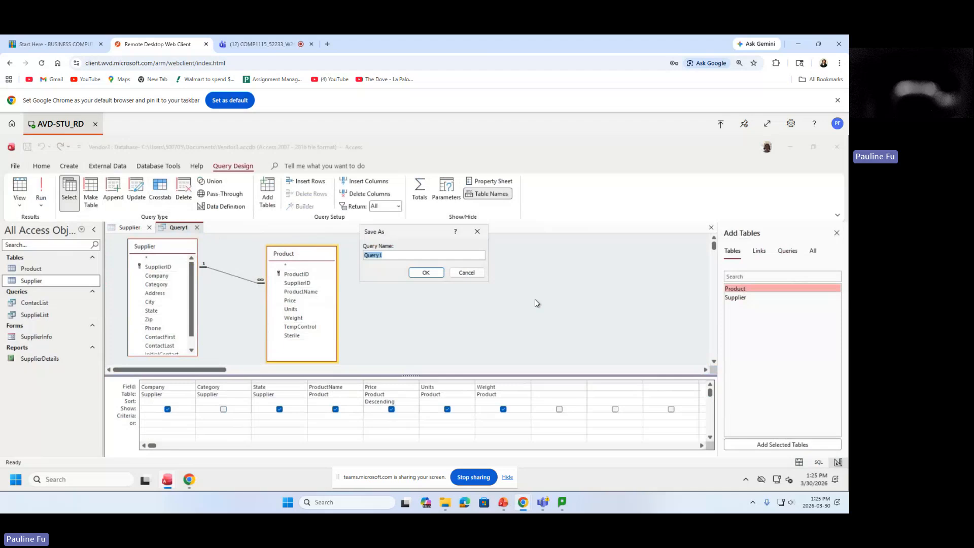
Enter SupplyProducts as the query name and confirm the save.
text(Sup)
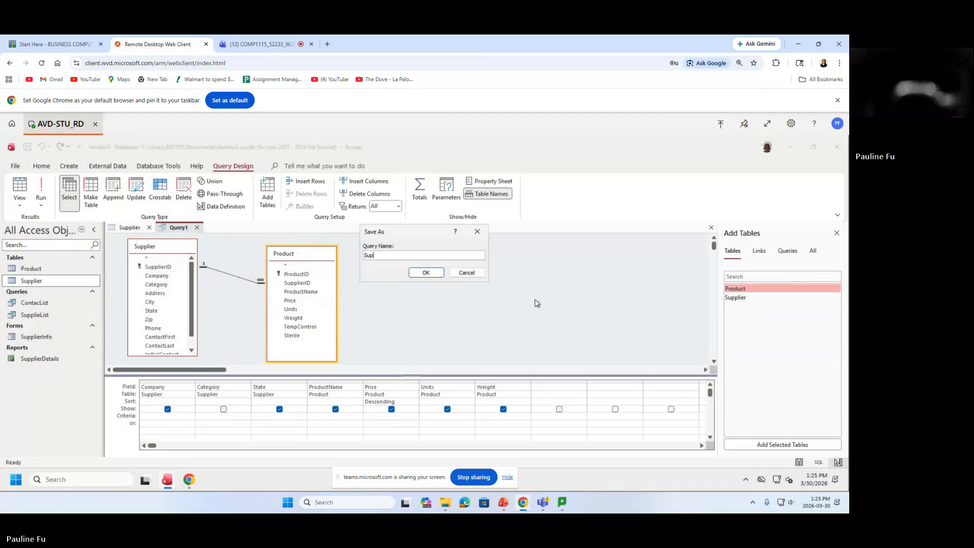
text(plyProducts)
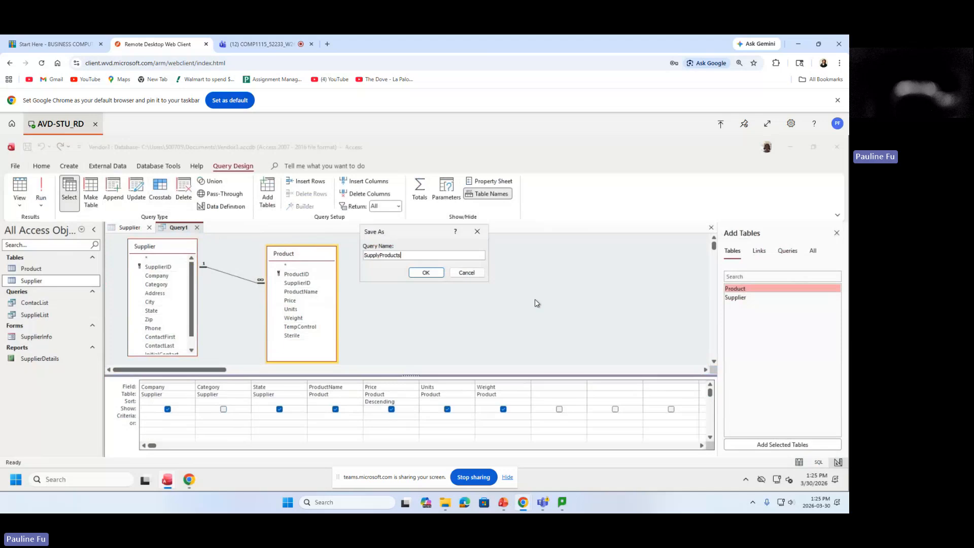
double_click(447, 256)
click(447, 256)
double_click(381, 254)
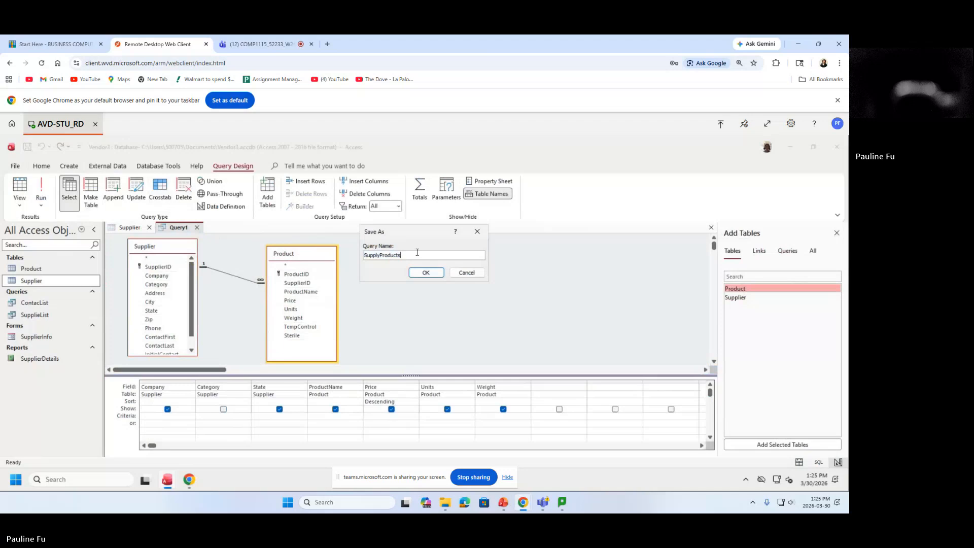
drag(336, 256, 409, 255)
double_click(413, 255)
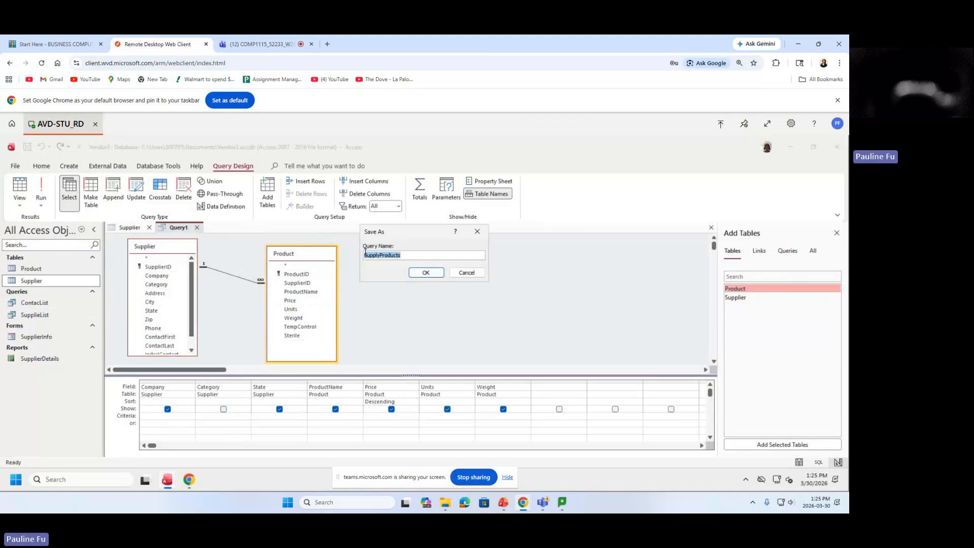
click(418, 255)
double_click(419, 255)
click(442, 258)
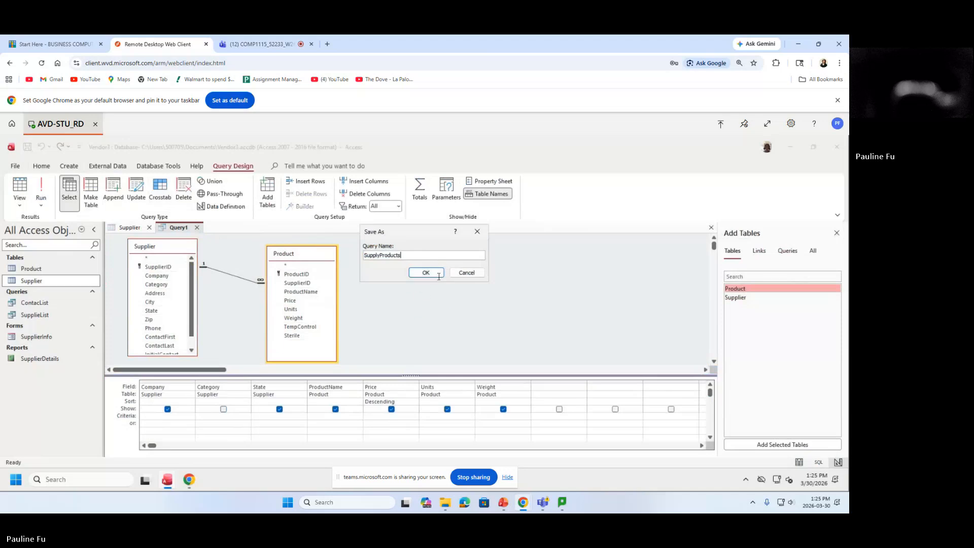
click(428, 276)
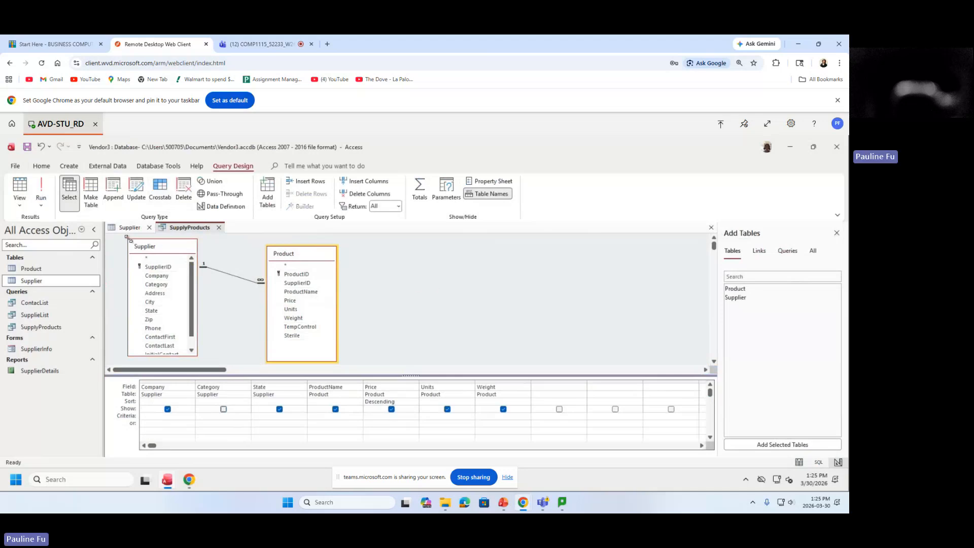
Run the query to show 51 products with Company, State, ProductName, Price, Units and Weight.
click(41, 192)
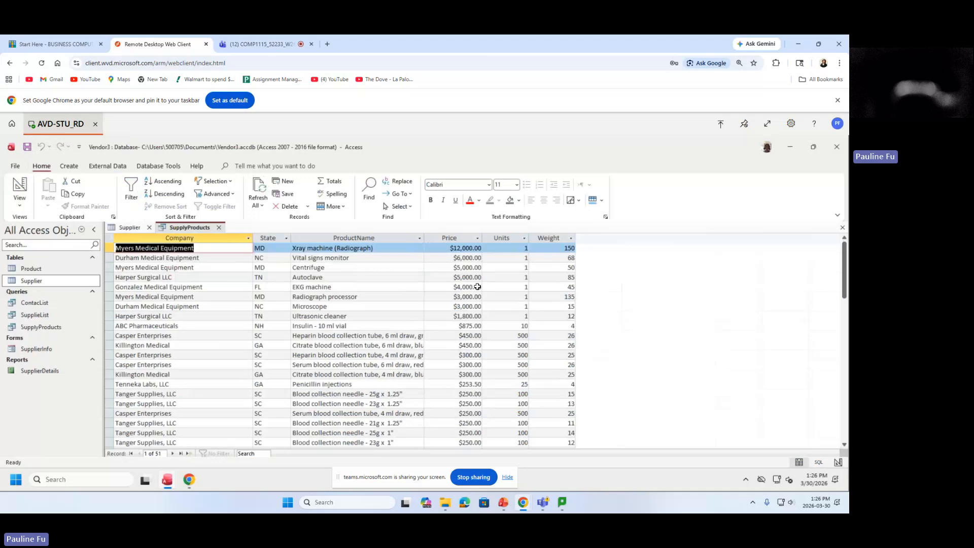
Select the Price column in the SupplyProducts datasheet.
click(464, 238)
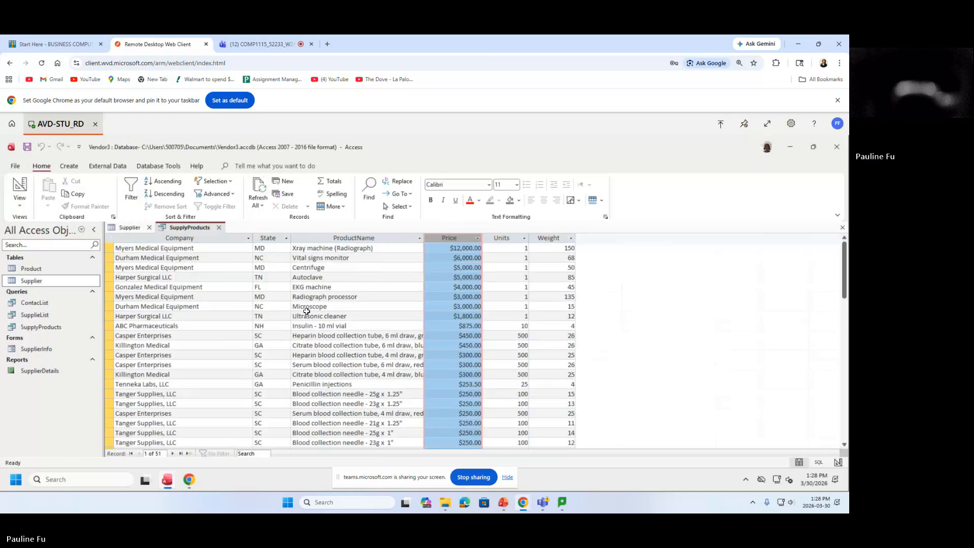
drag(844, 283, 845, 361)
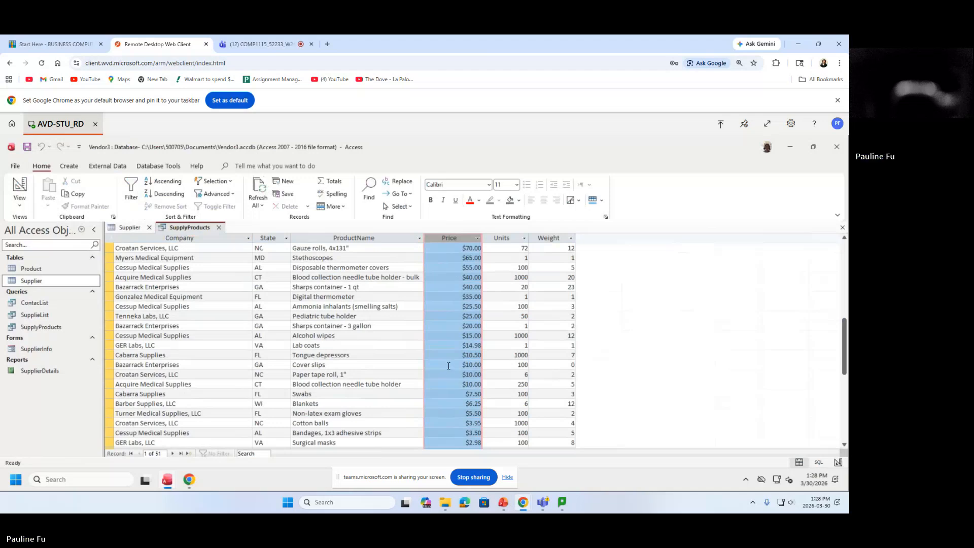
click(467, 393)
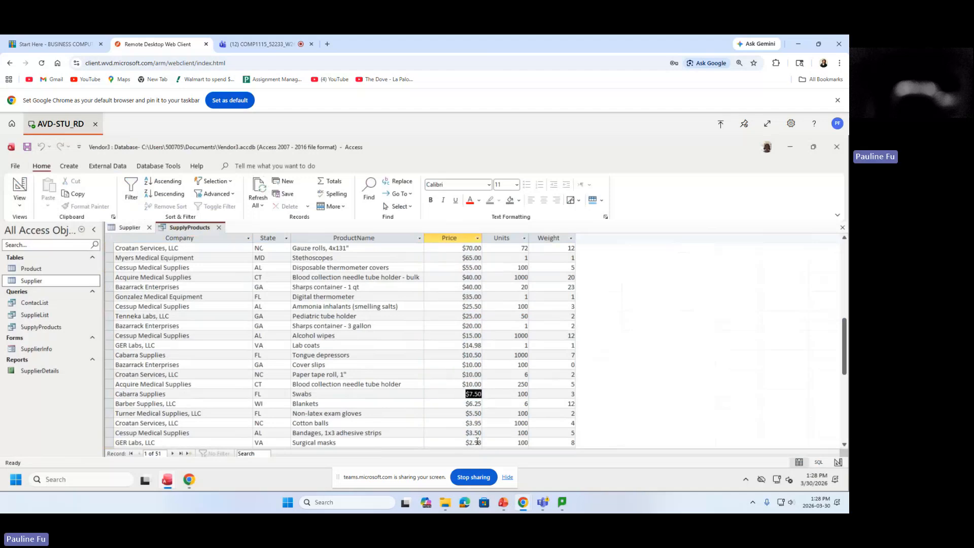
click(467, 268)
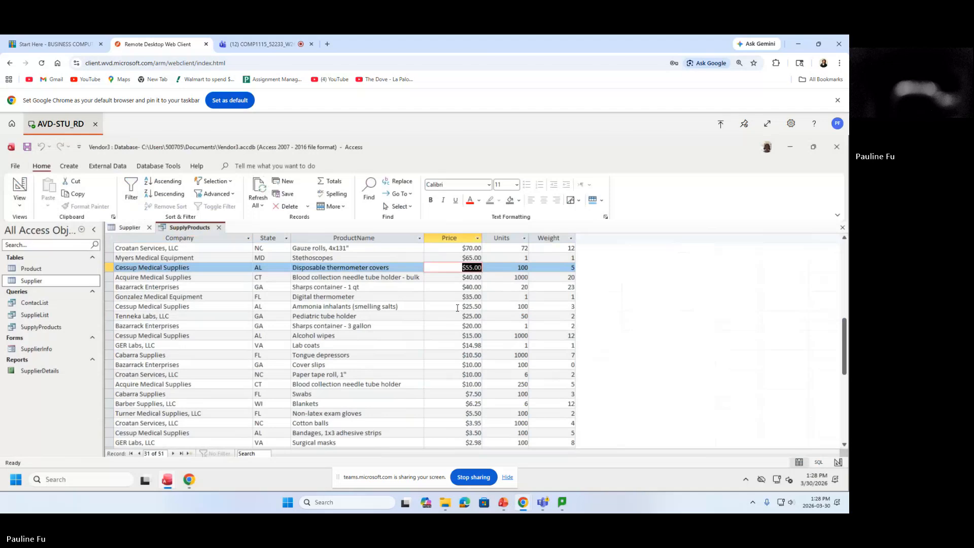
drag(844, 346, 844, 325)
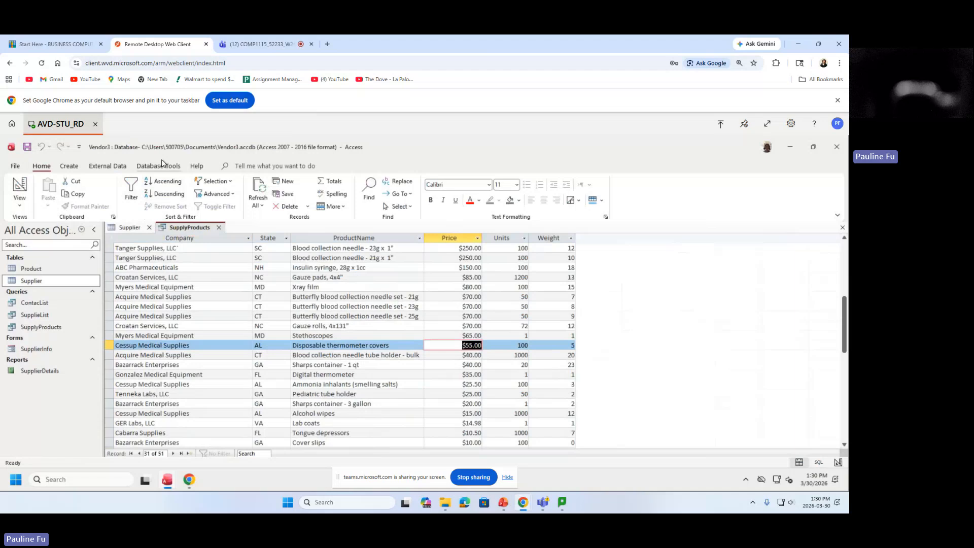
drag(844, 327, 845, 275)
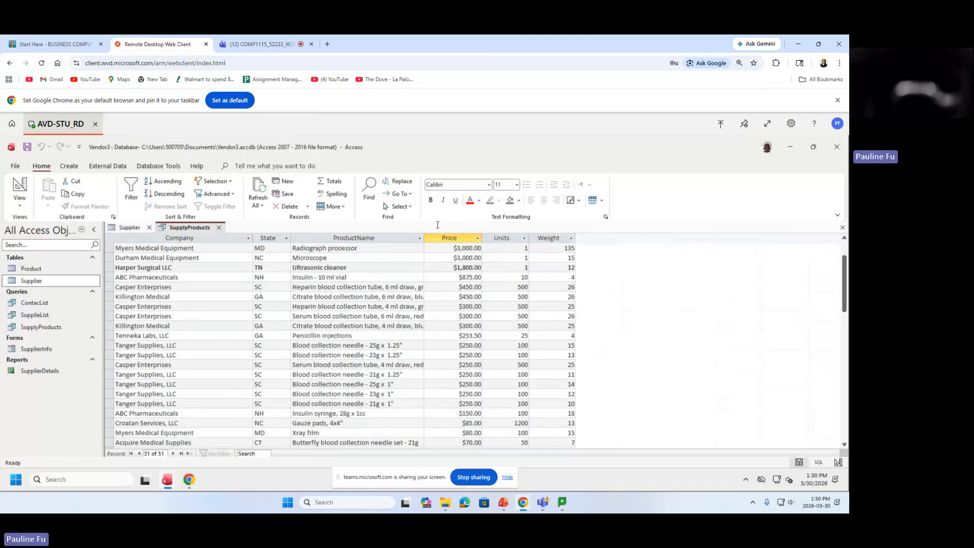
drag(844, 269, 846, 257)
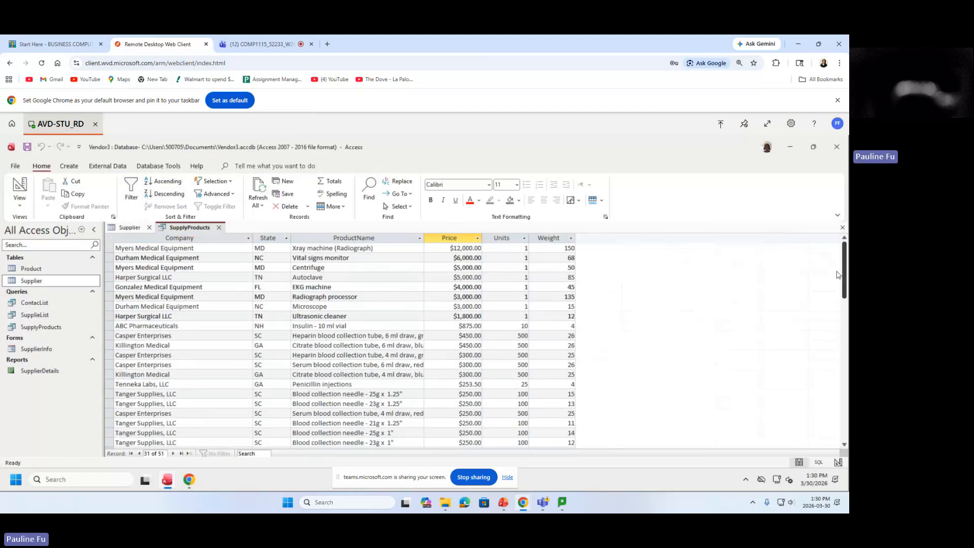
Create a new blank Query Design showing Product and Supplier in Add Tables.
click(71, 166)
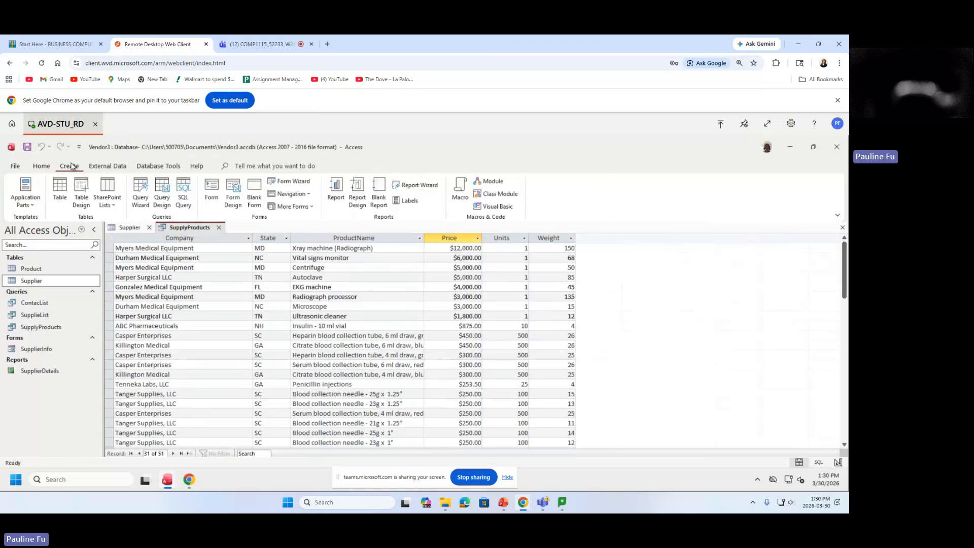
click(164, 198)
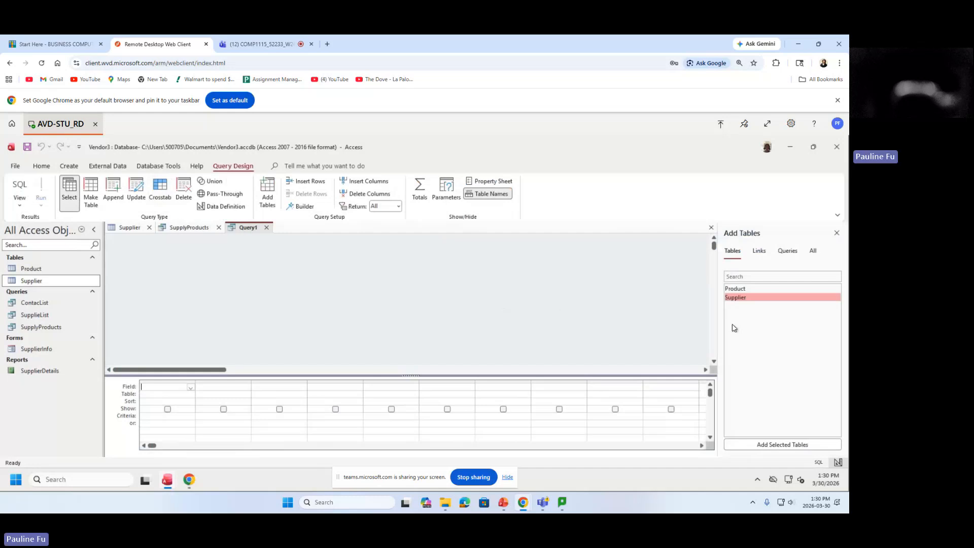
Add the Product table and all its fields (Product.*) to Query1.
click(750, 289)
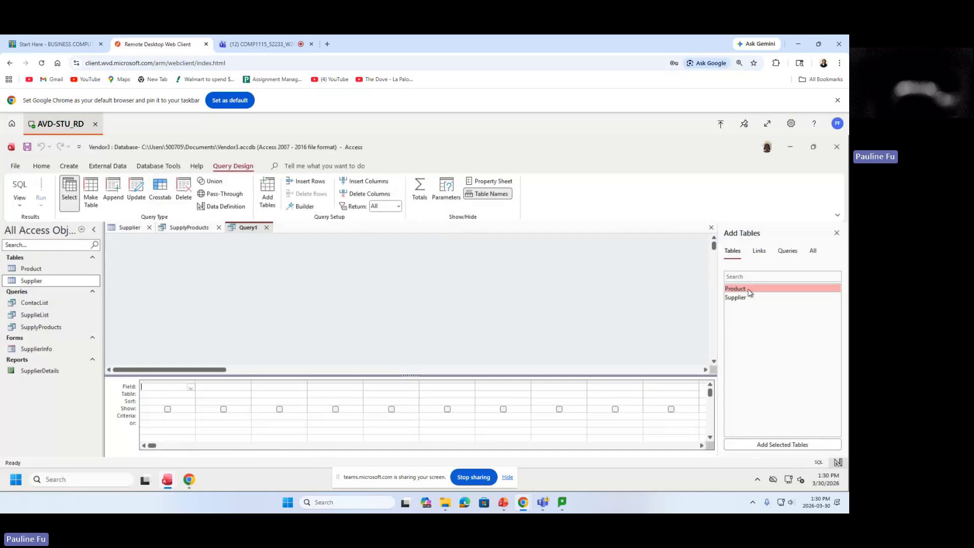
double_click(751, 291)
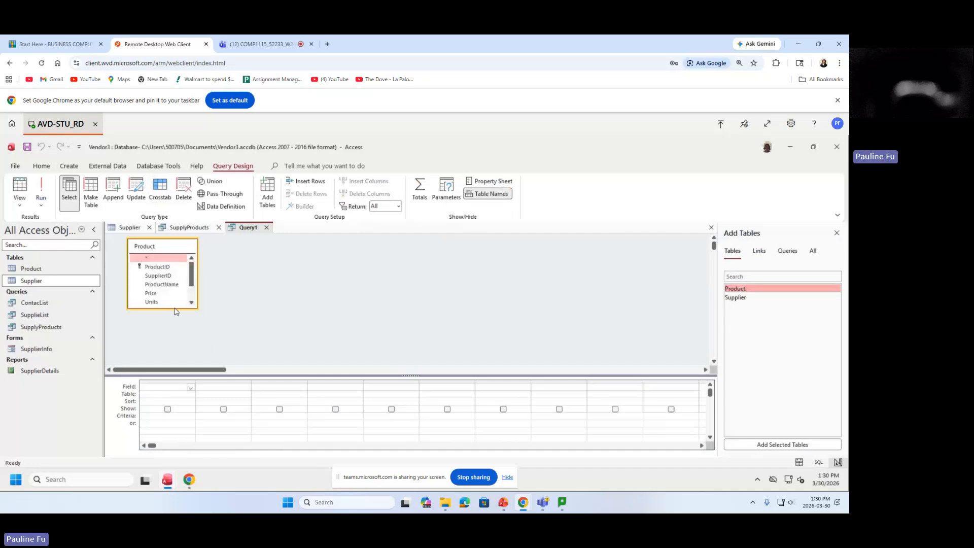
drag(178, 308, 181, 346)
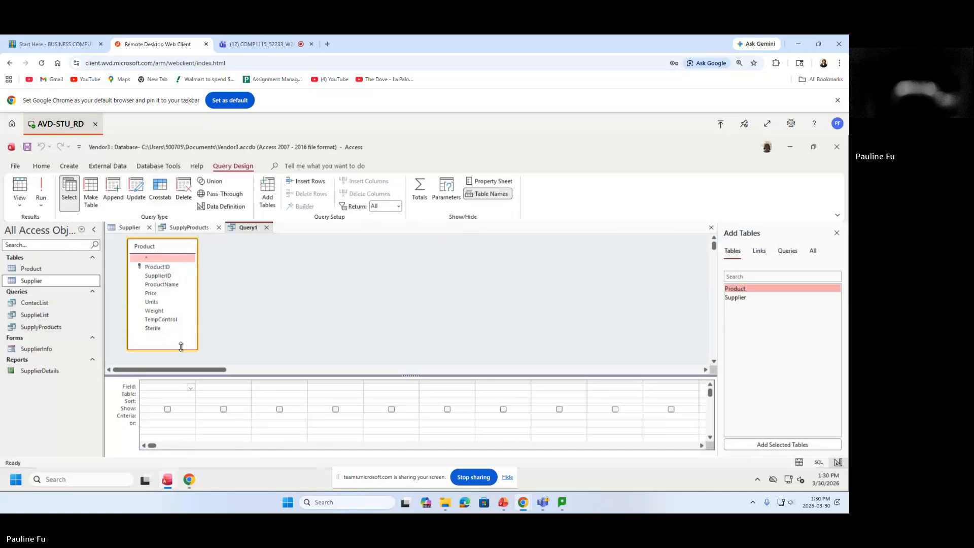
double_click(151, 258)
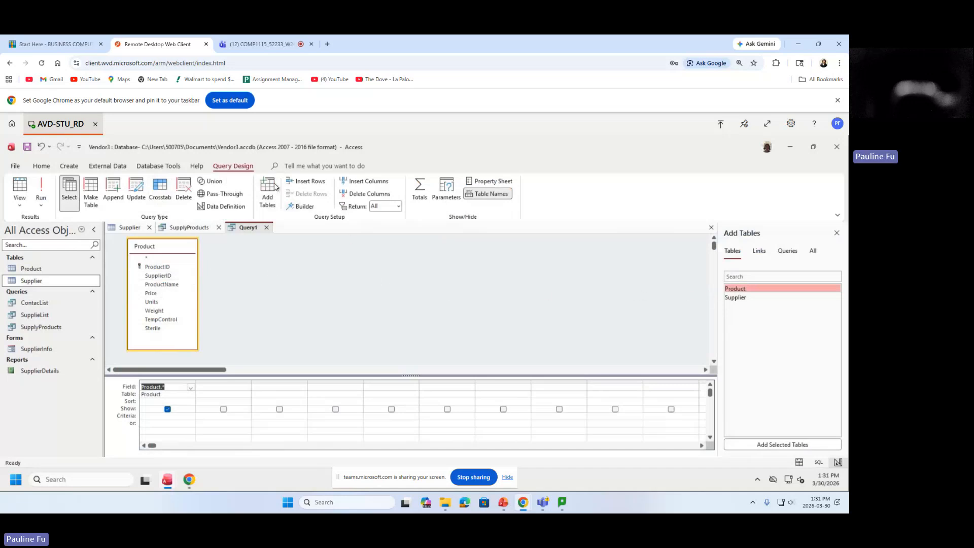
click(836, 234)
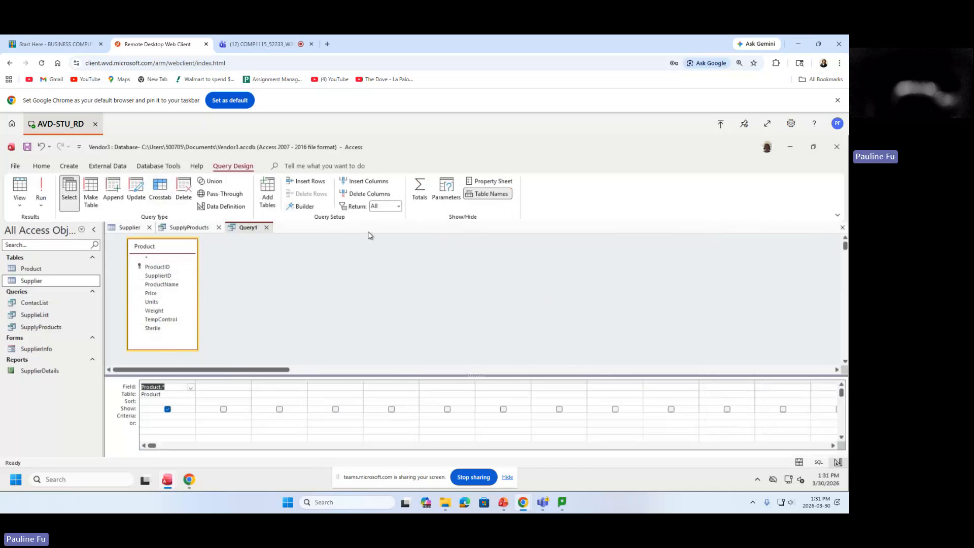
Close Query1, saving it under the name Query1, and start a new query design.
click(265, 228)
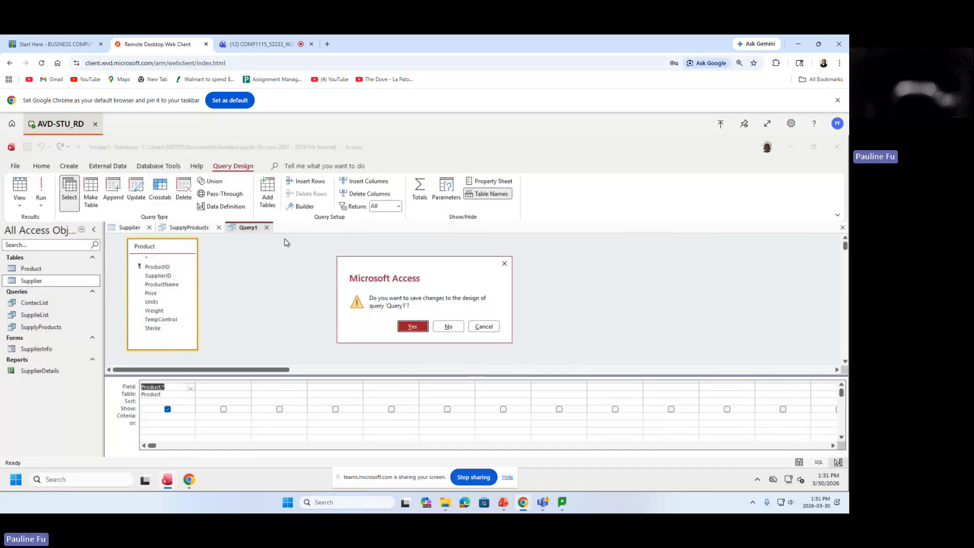
click(410, 325)
click(425, 273)
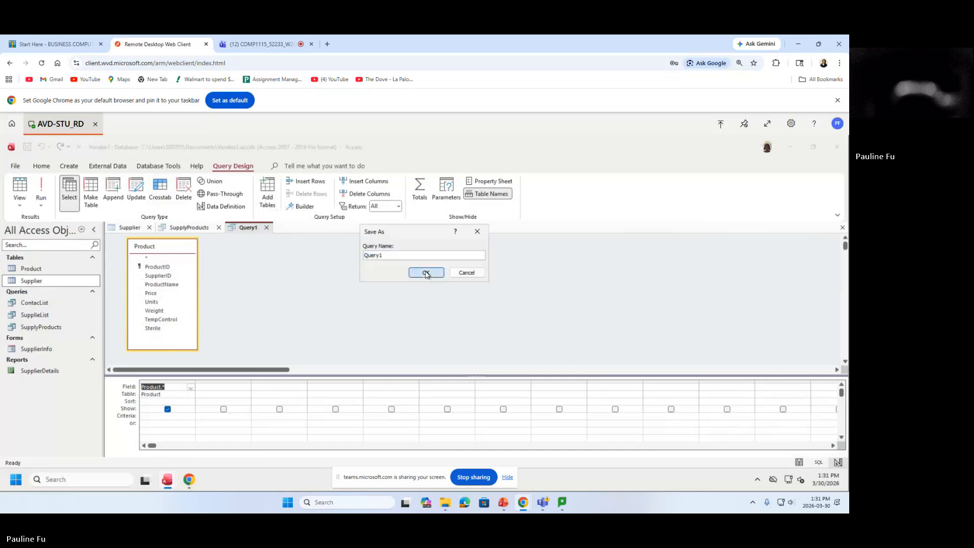
click(66, 168)
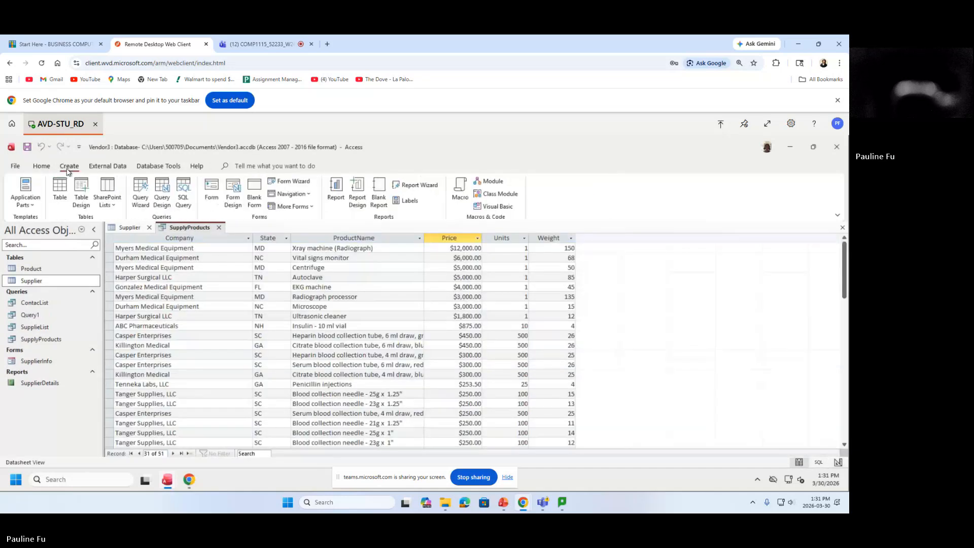
click(162, 196)
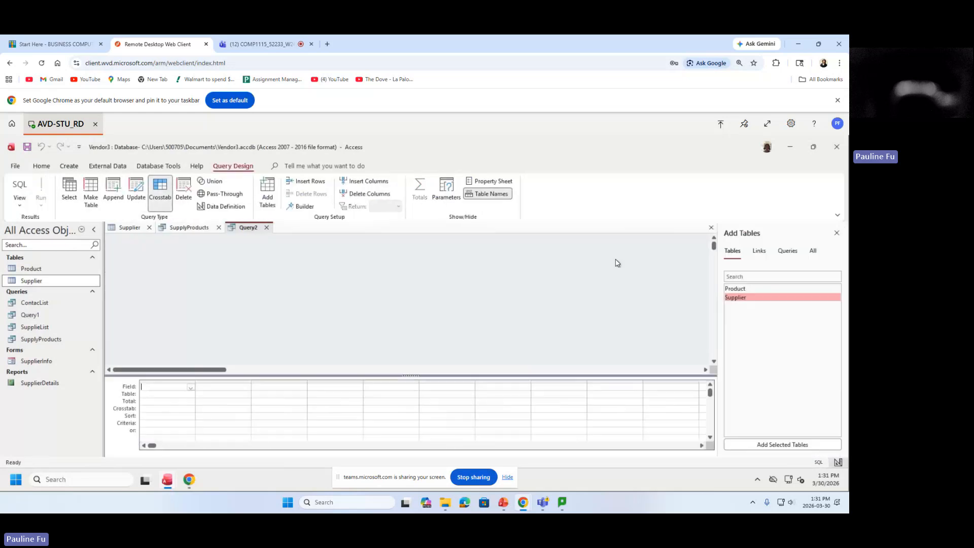
Add the Product table and put ProductID, SupplierID and ProductName into the grid.
double_click(735, 288)
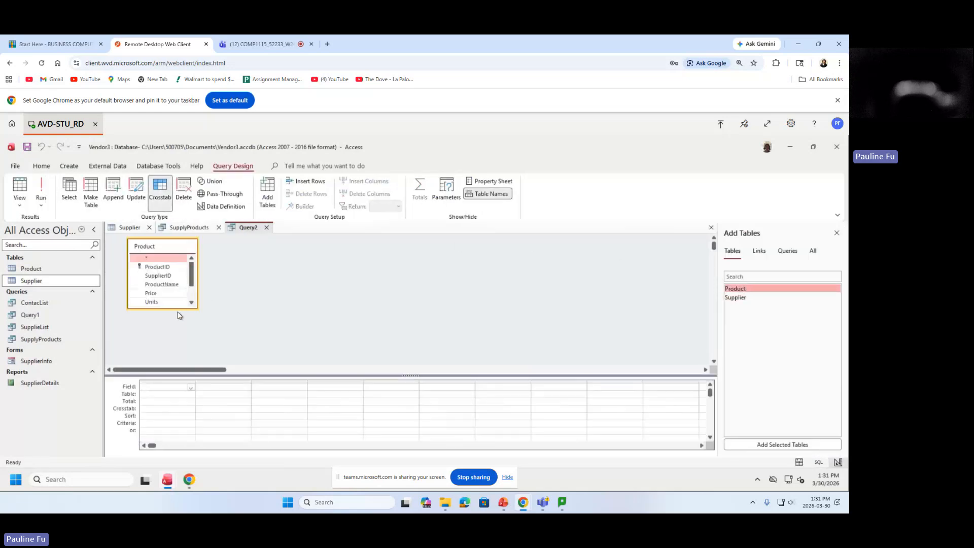
drag(178, 308, 178, 360)
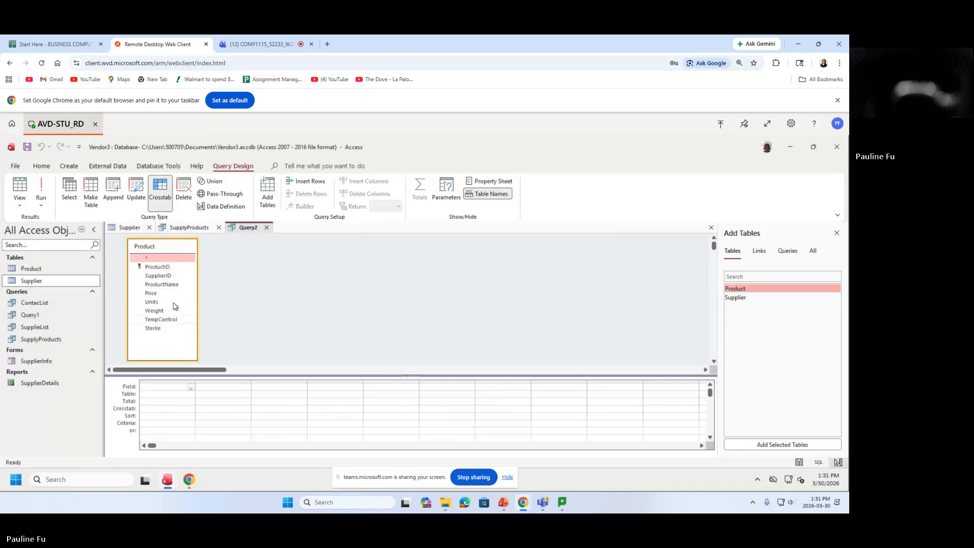
double_click(149, 268)
click(156, 277)
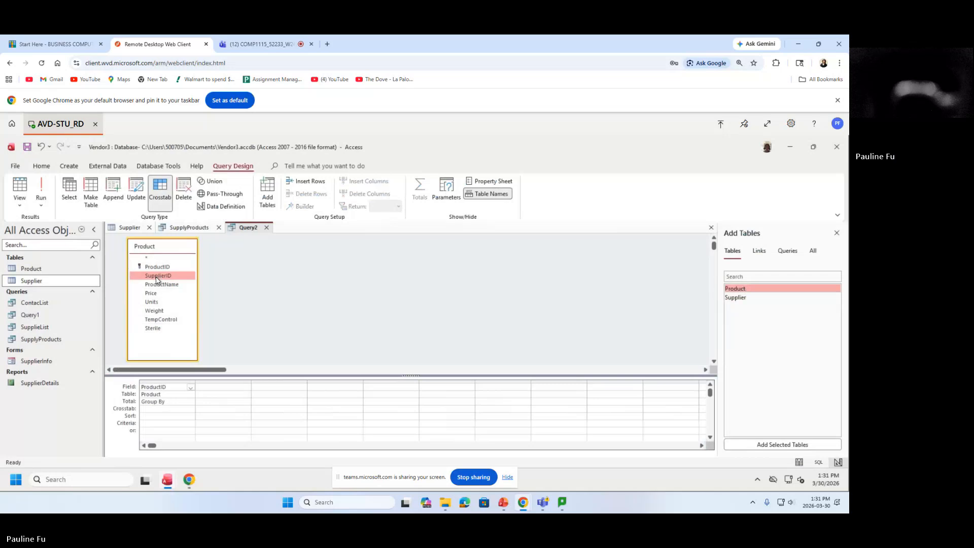
double_click(156, 277)
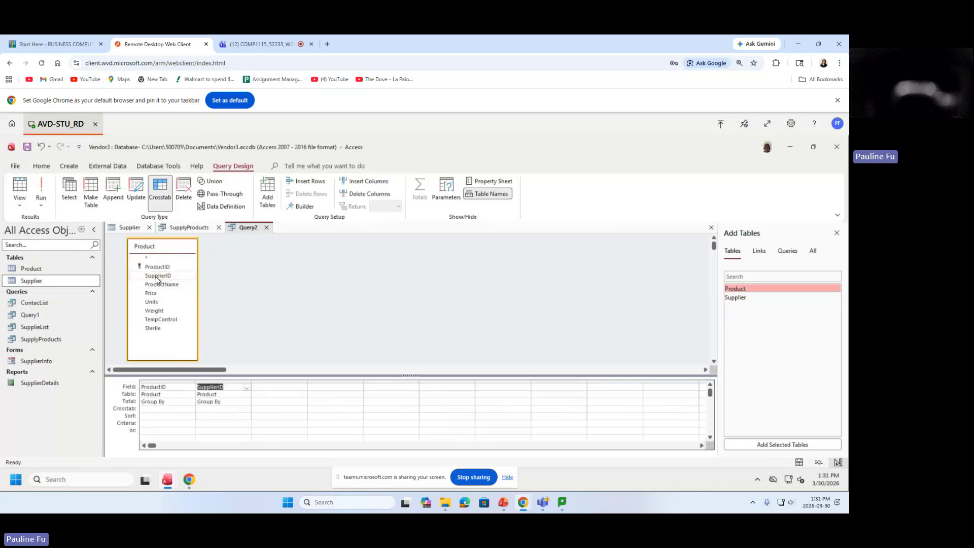
click(164, 286)
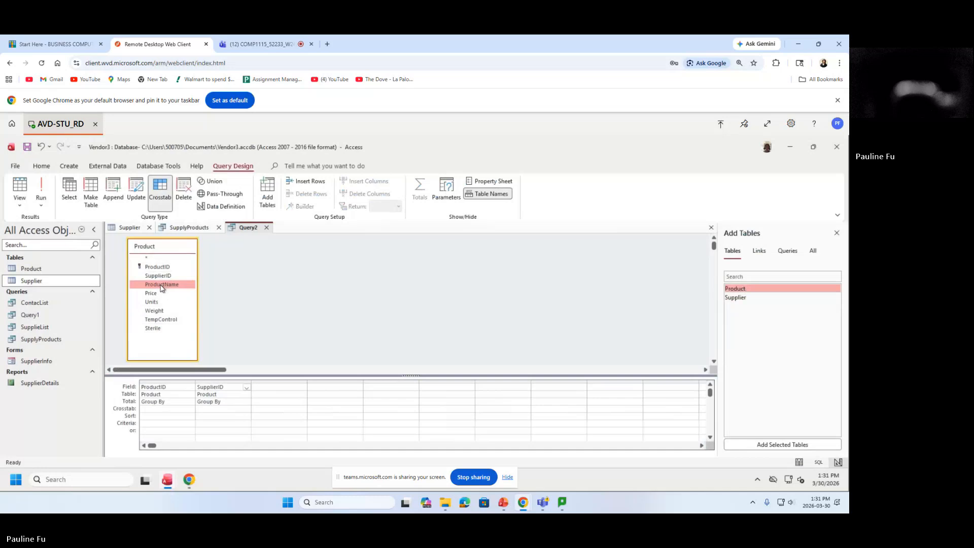
double_click(160, 288)
Add Price, Units, Weight, TempControl and Sterile to the query grid.
click(158, 294)
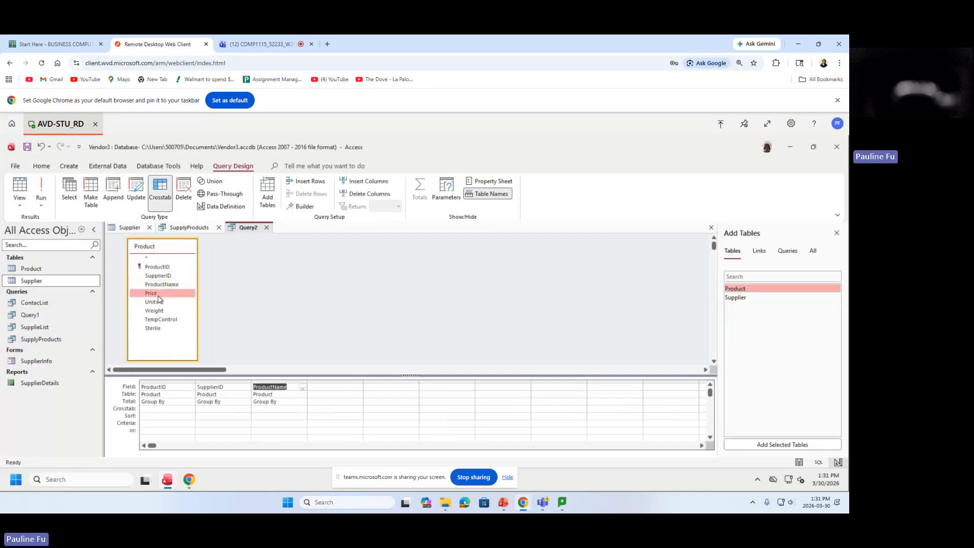
double_click(158, 294)
click(161, 303)
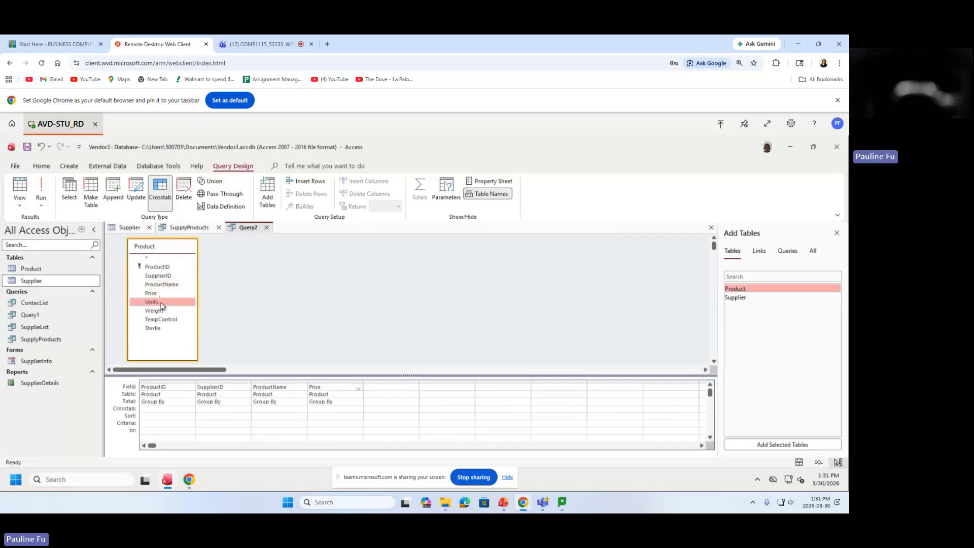
double_click(161, 303)
double_click(168, 312)
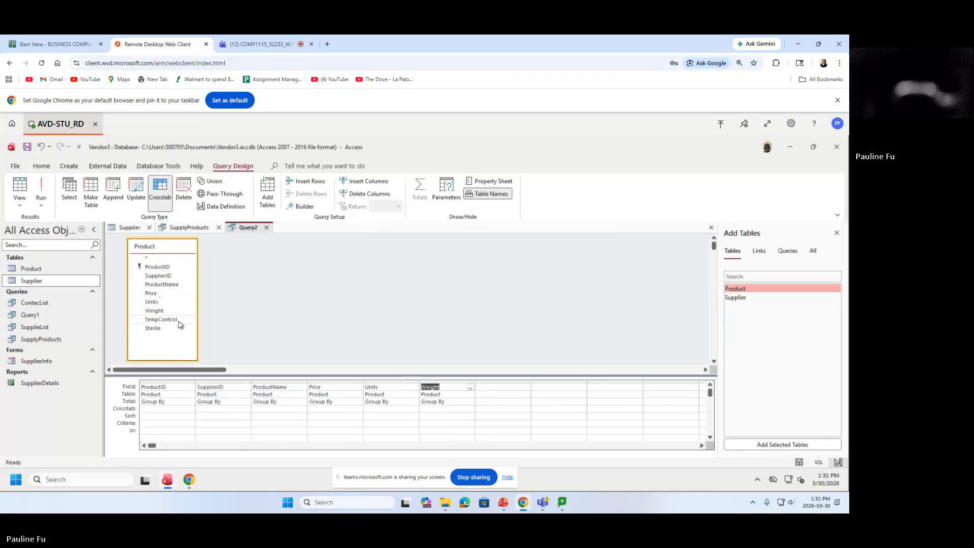
double_click(178, 320)
click(168, 329)
double_click(169, 332)
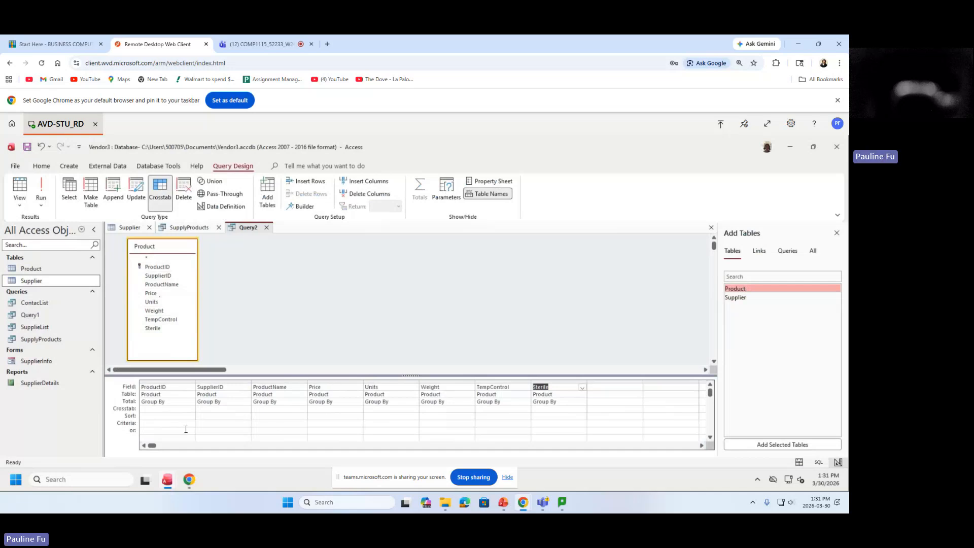
click(350, 424)
Enter >50 as the Price criterion.
text(>50)
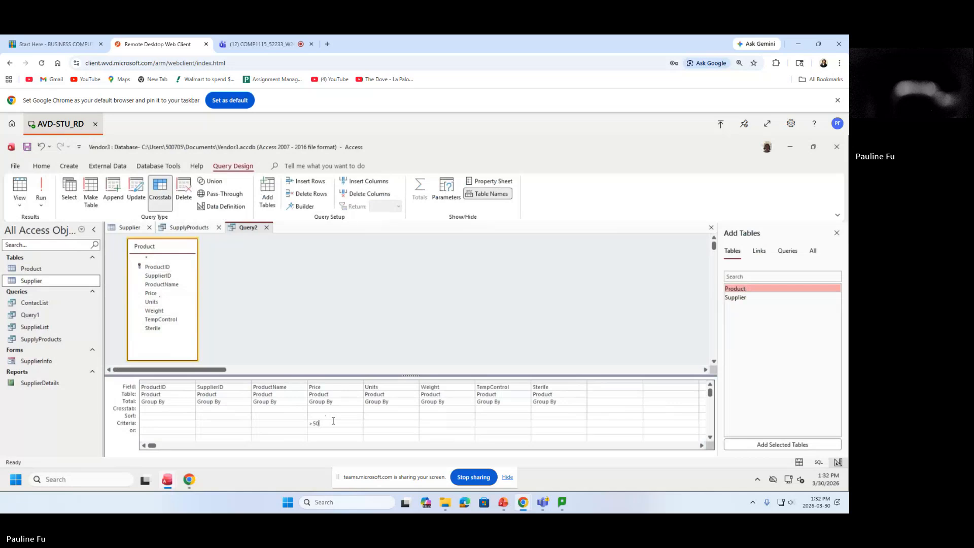
key(Down)
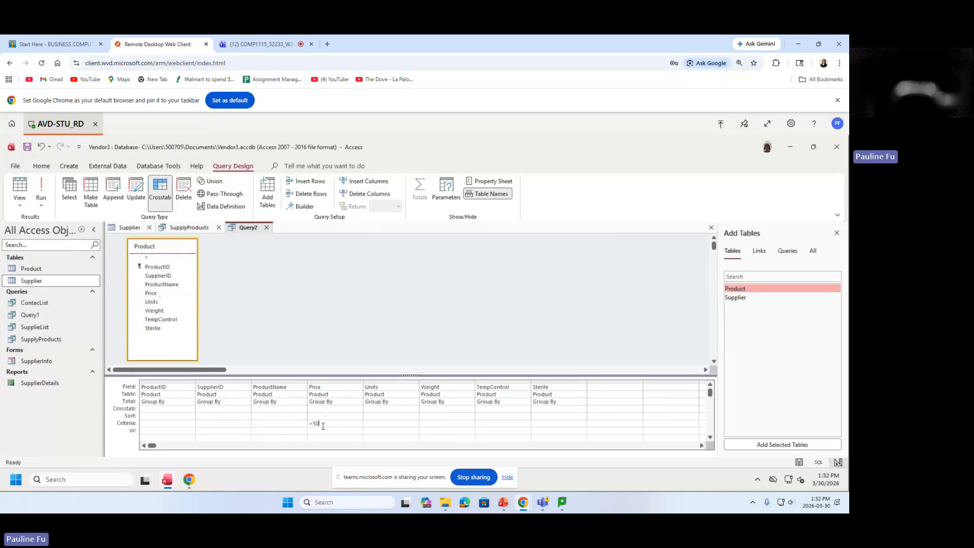
click(327, 422)
drag(327, 422, 304, 425)
click(341, 422)
Enter Yes as the TempControl criterion and check both criteria.
click(488, 424)
text(Y)
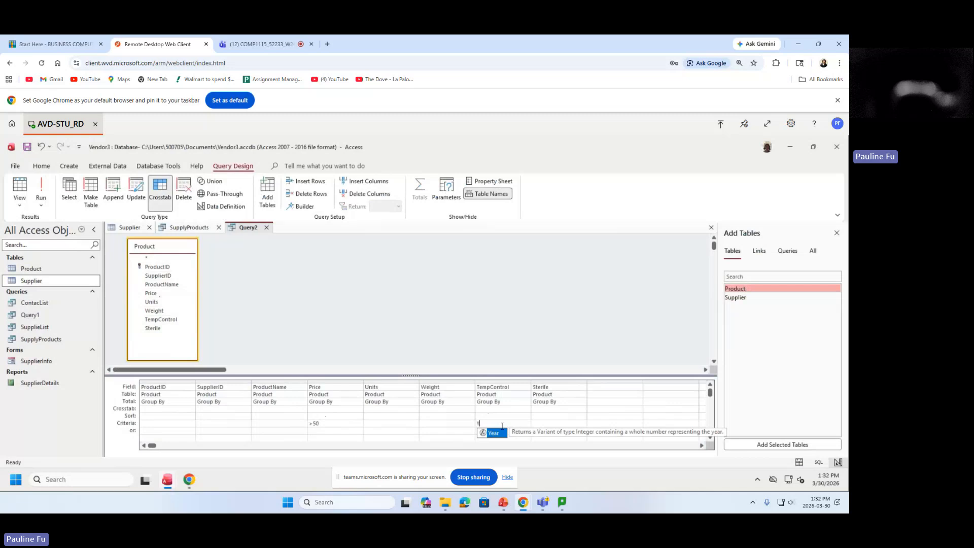
text(es)
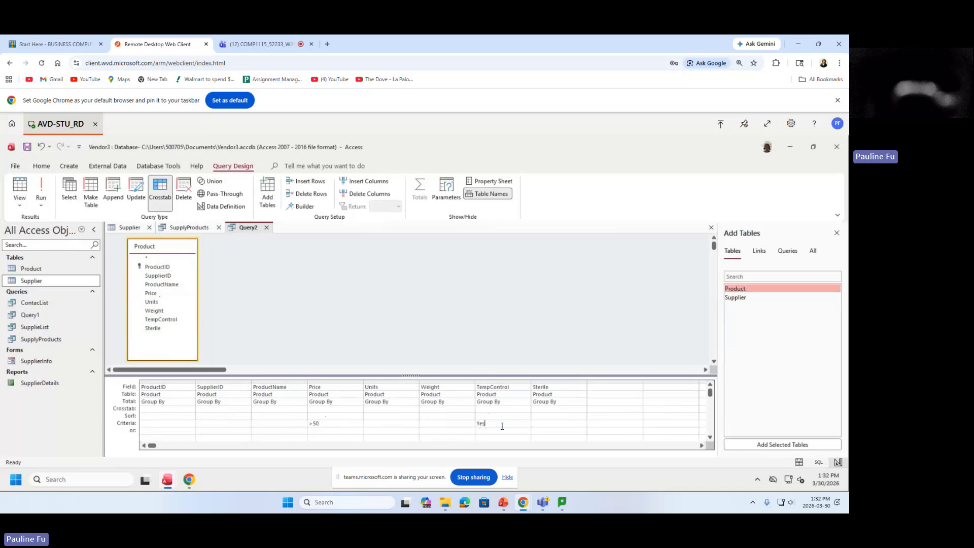
drag(497, 424, 445, 424)
click(493, 425)
click(490, 426)
click(506, 423)
drag(506, 423, 437, 423)
click(510, 424)
drag(511, 423, 448, 425)
click(512, 424)
drag(321, 424, 296, 423)
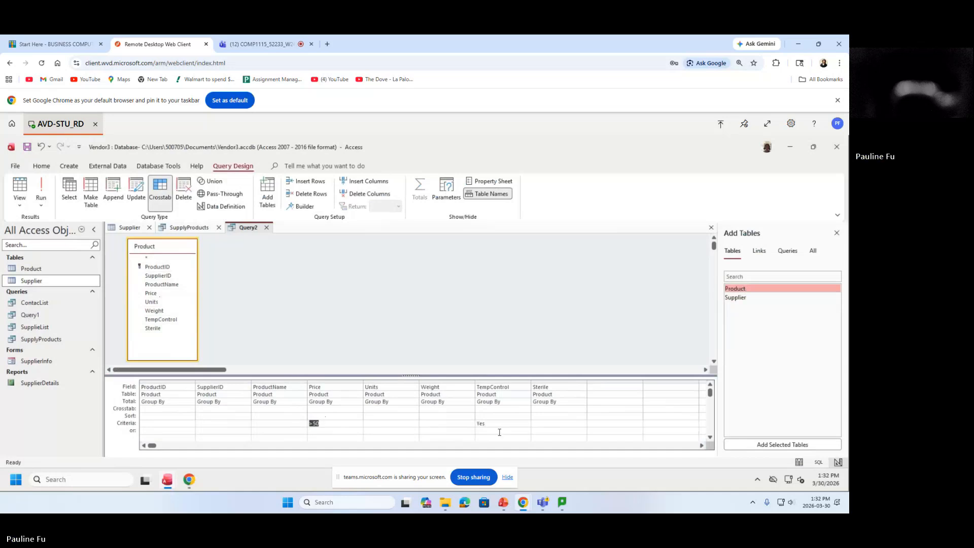
drag(496, 425, 466, 424)
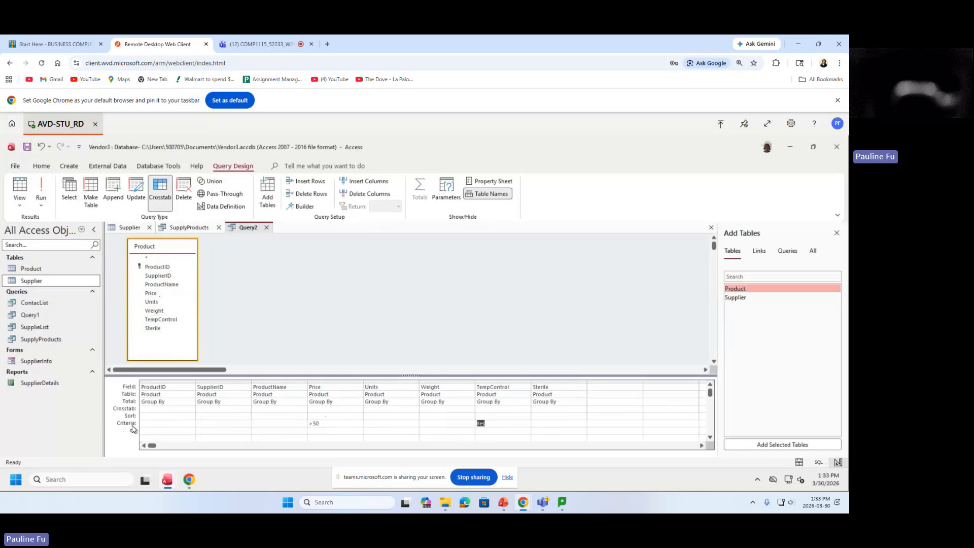
click(493, 424)
Zoom the Chrome page in twice to enlarge the remote Access session.
click(563, 259)
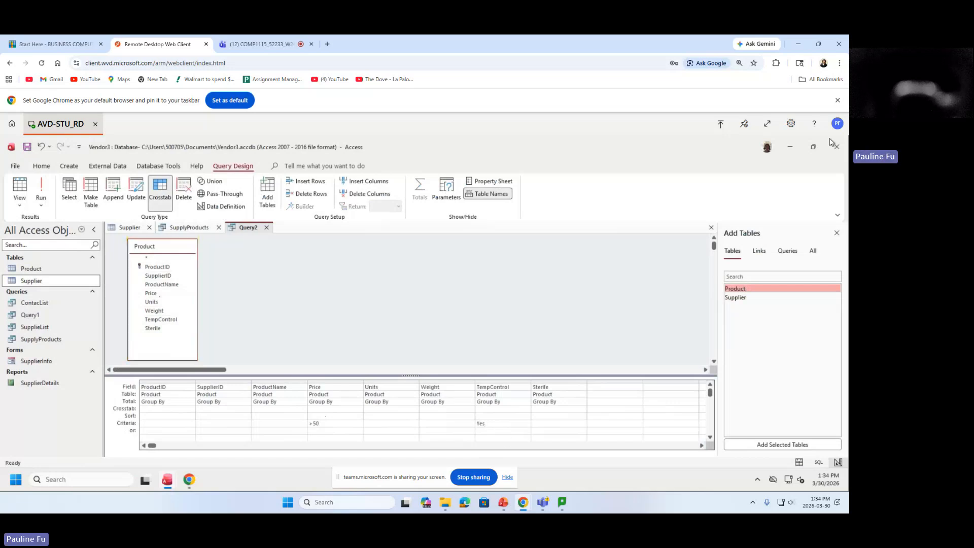
click(839, 63)
click(815, 263)
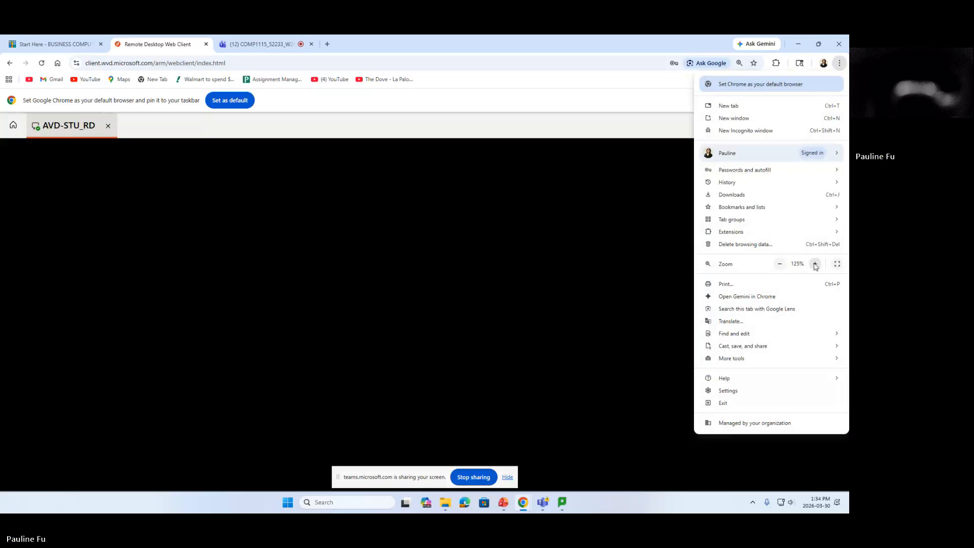
click(815, 263)
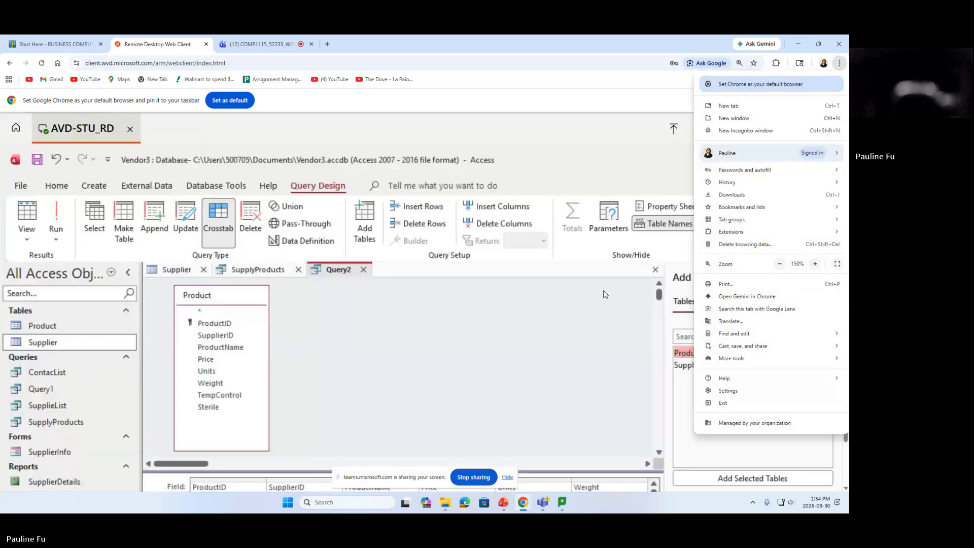
click(563, 304)
Enlarge the design grid and bring TempControl's Criteria cell into view.
scroll(848, 304, down, 1)
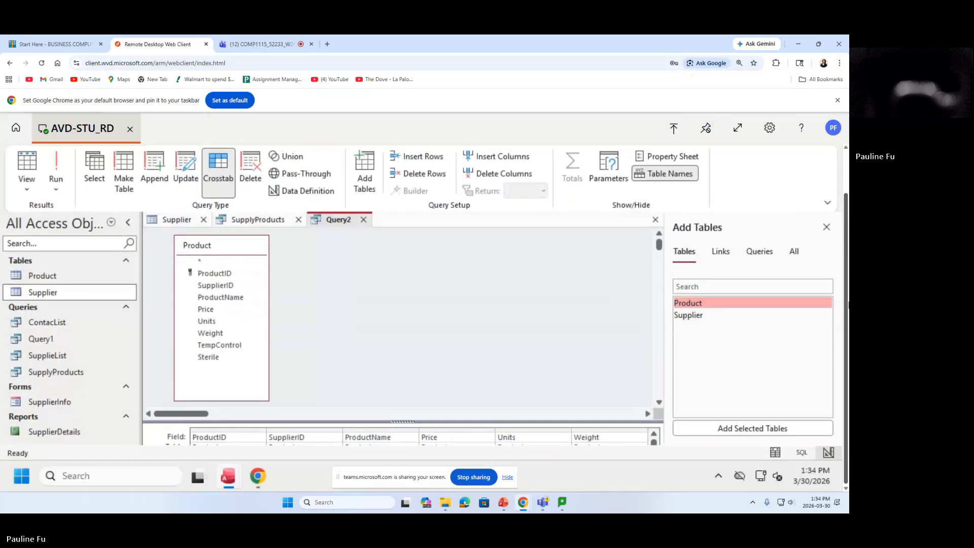
click(659, 403)
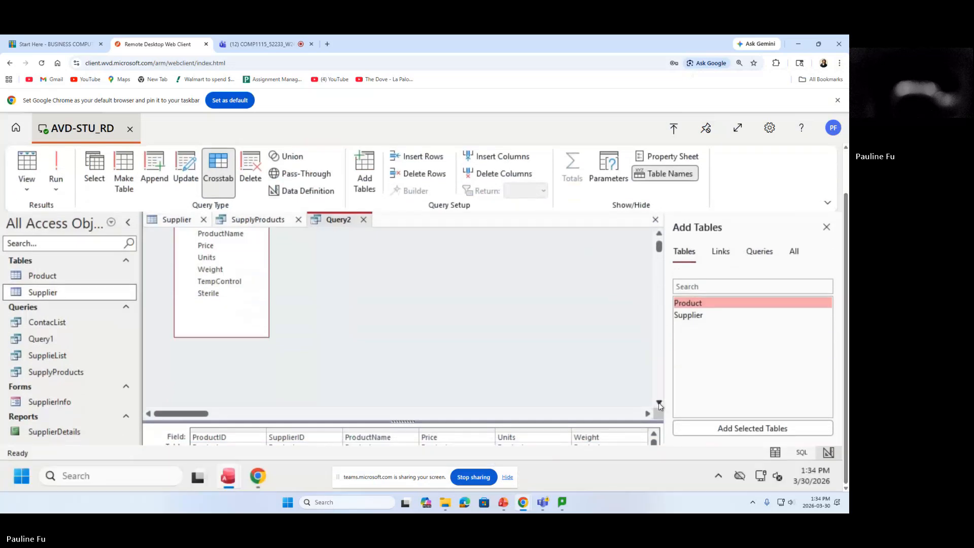
drag(618, 422, 619, 334)
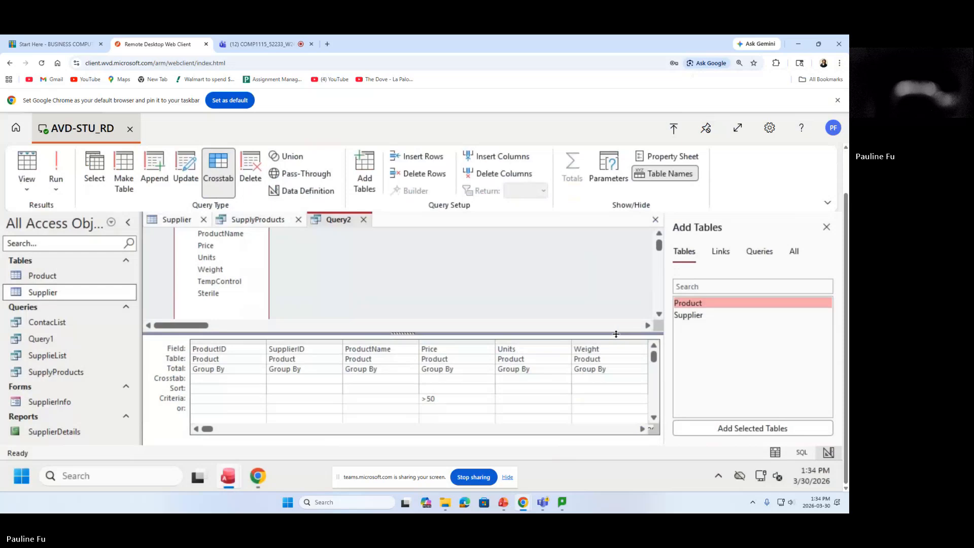
click(642, 429)
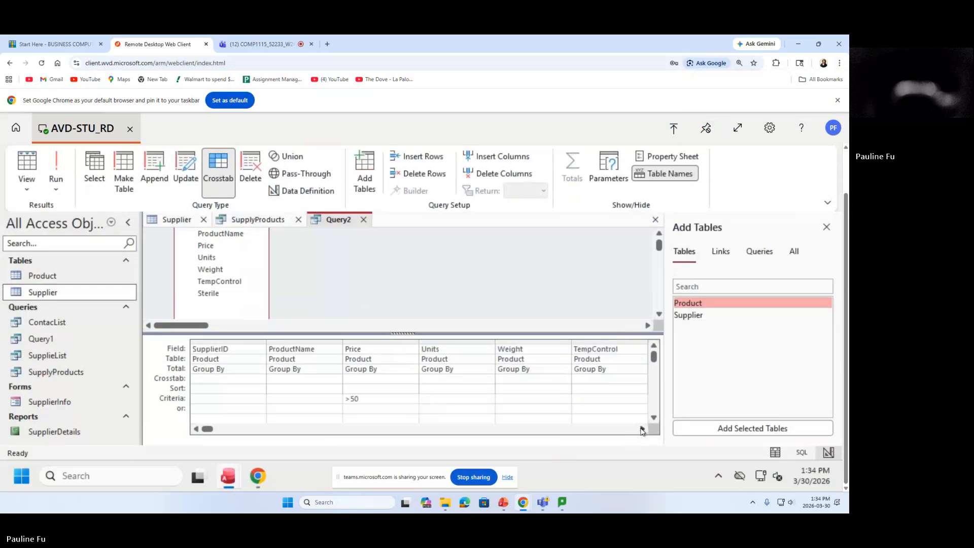
click(642, 428)
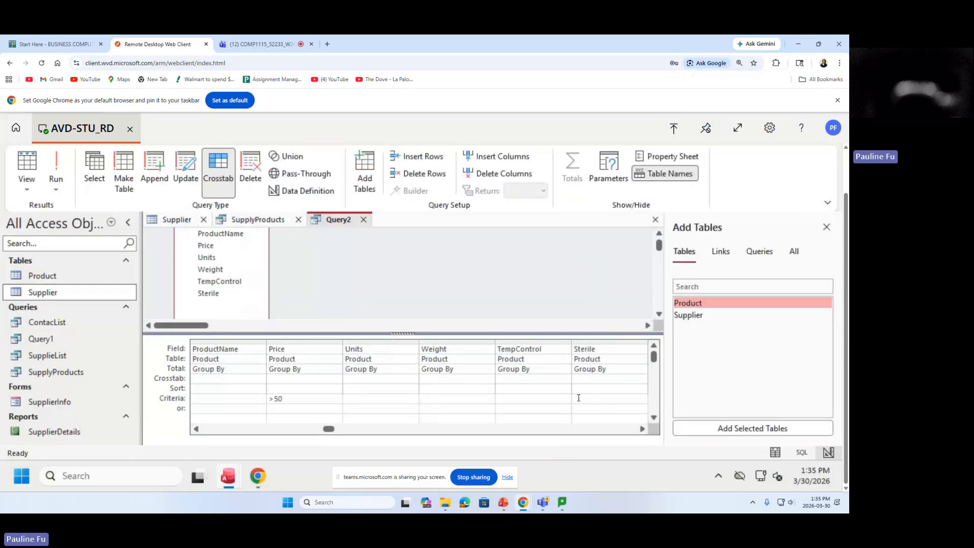
click(503, 398)
Readjust Chrome's zoom, down to 110% and then back to 125%.
click(839, 63)
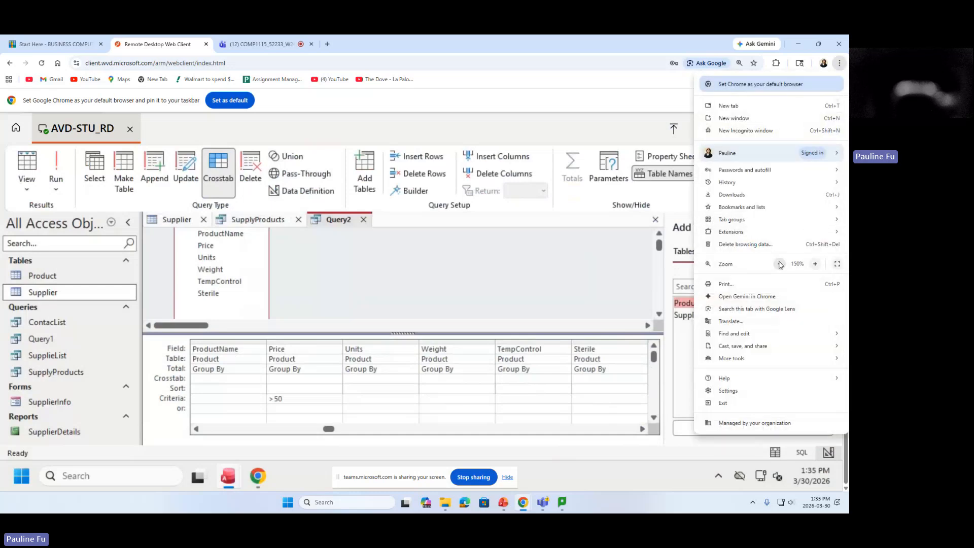
click(780, 263)
click(780, 263)
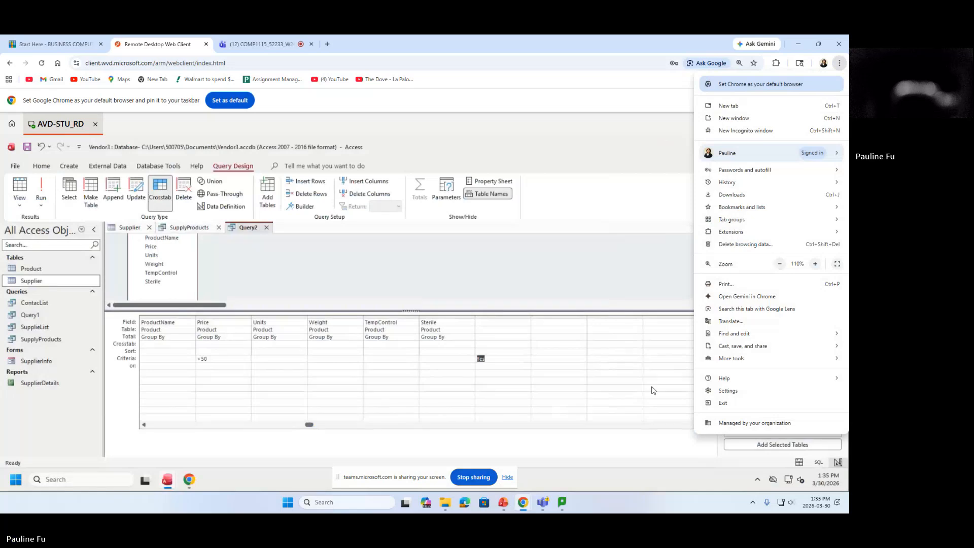
click(617, 364)
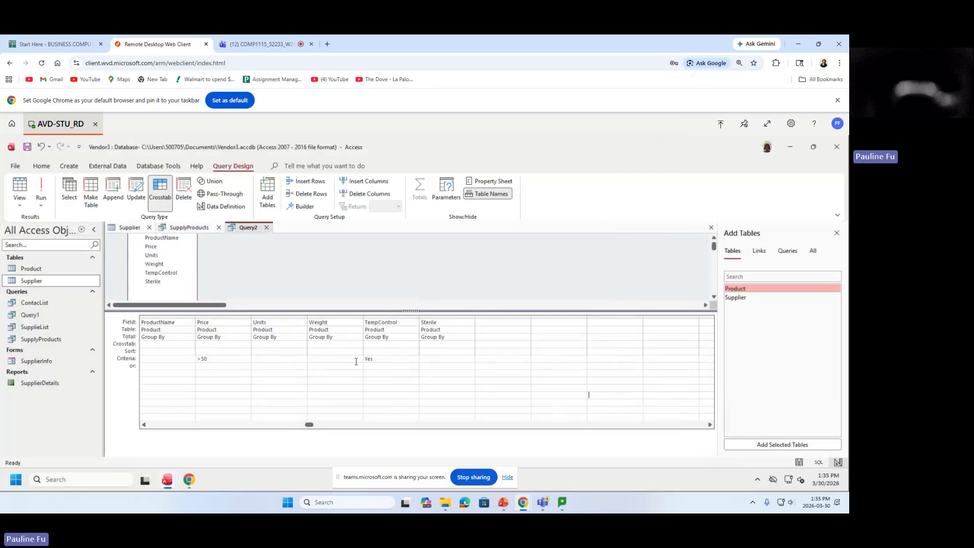
click(840, 64)
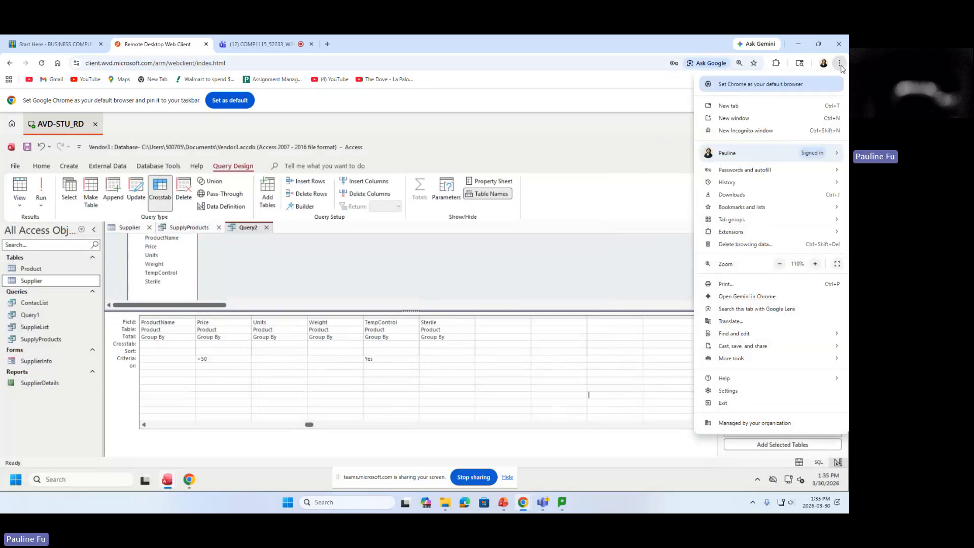
click(815, 263)
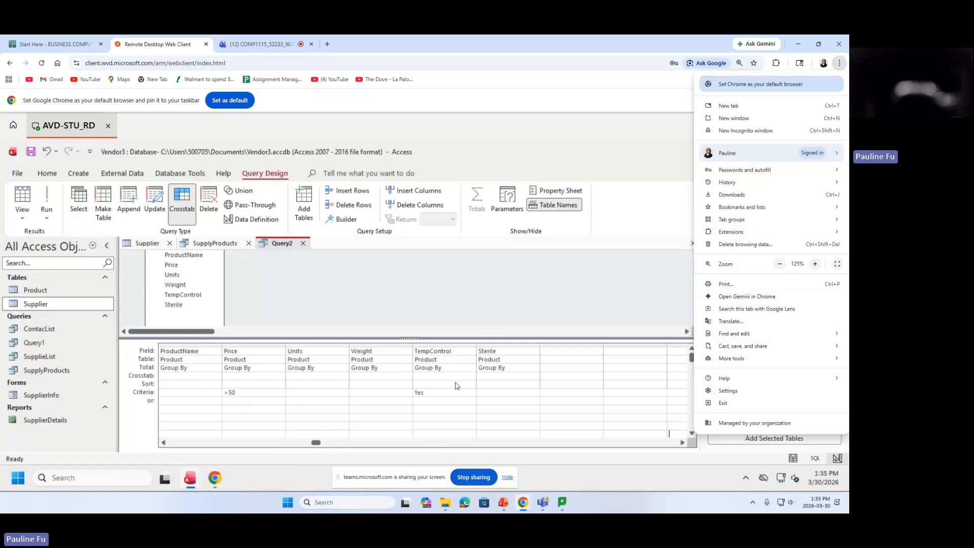
click(599, 301)
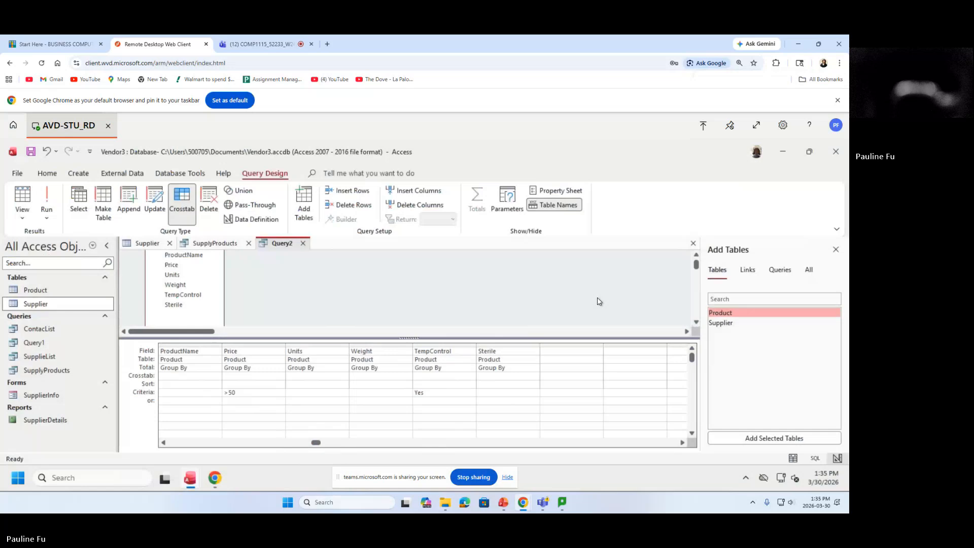
Save the query as HighPriceAndTEmpControl, which triggers the crosstab options warning.
click(31, 152)
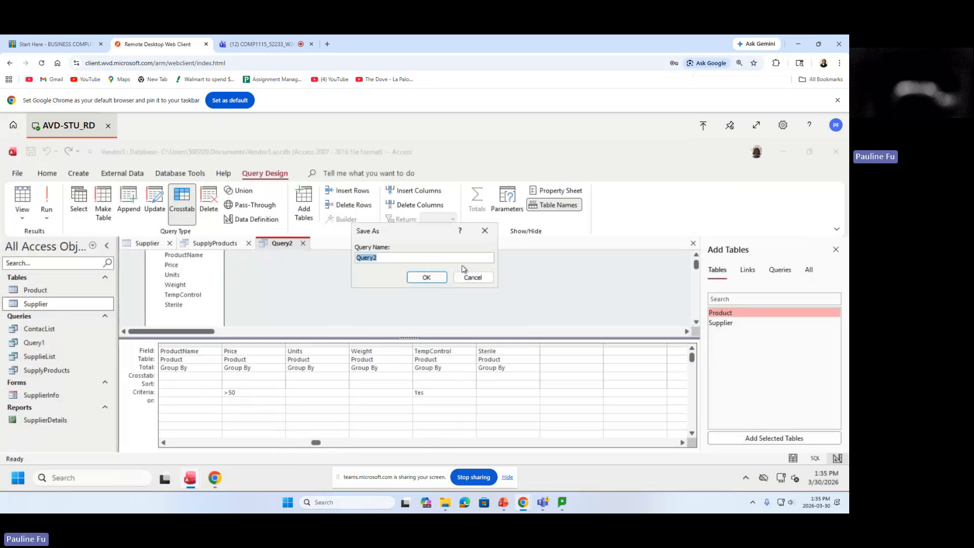
text(High)
text(Price)
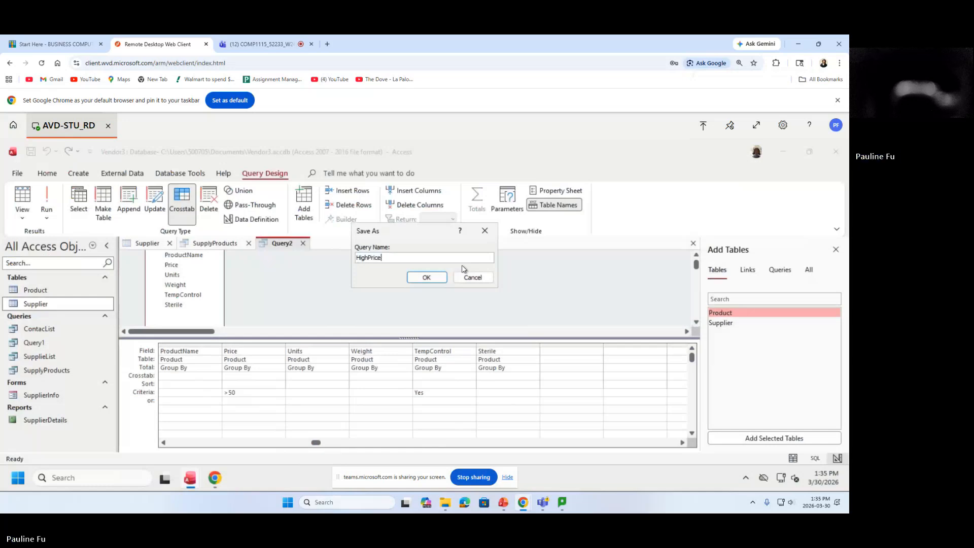
text(AndTEmpControl)
mouse_move(451, 258)
mouse_down()
mouse_move(358, 263)
mouse_move(464, 262)
mouse_up()
double_click(396, 251)
click(443, 250)
click(425, 278)
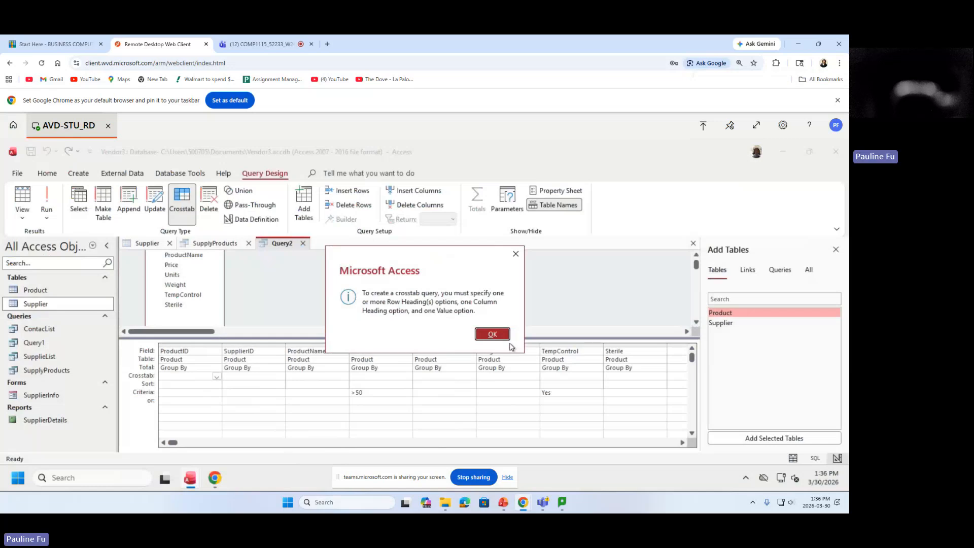
Dismiss the crosstab error after rerunning the query, and close the Add Tables pane.
click(493, 336)
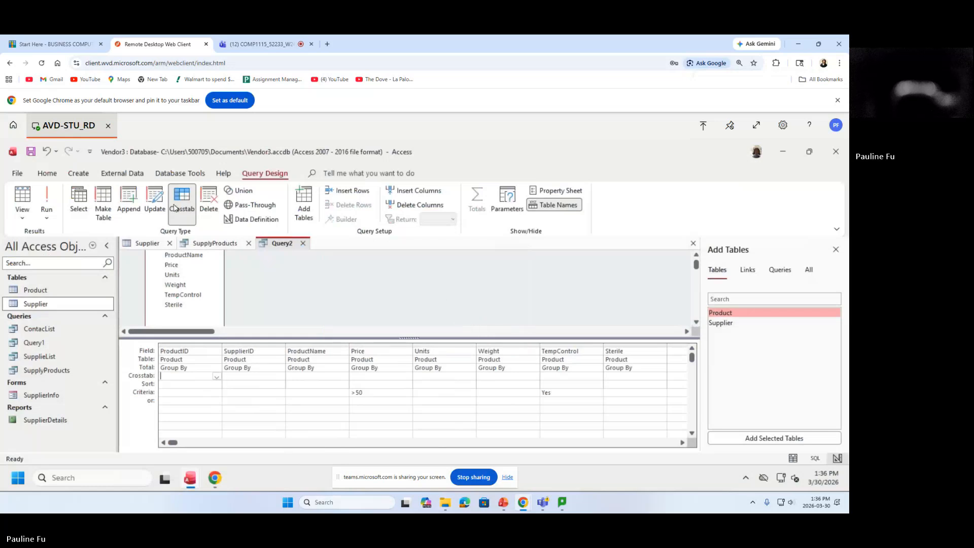
click(45, 195)
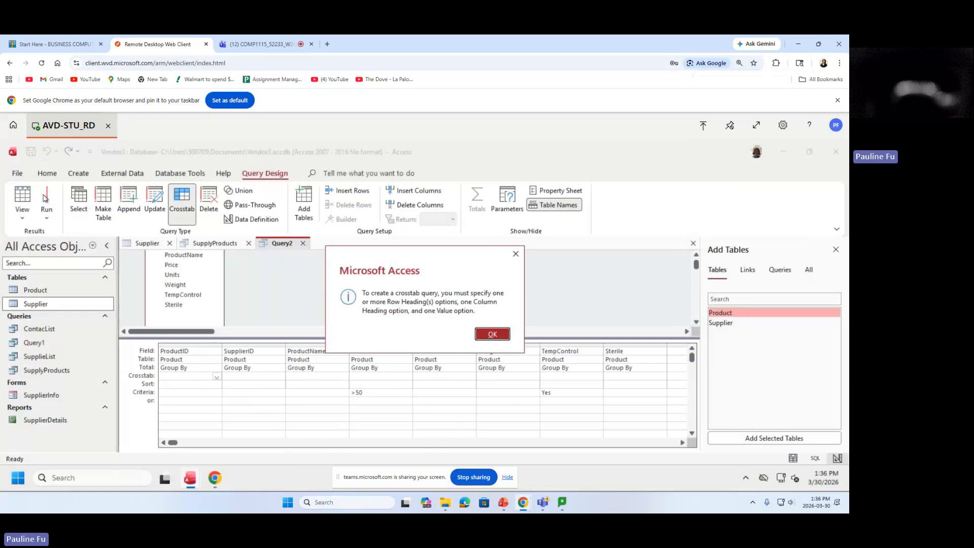
click(488, 332)
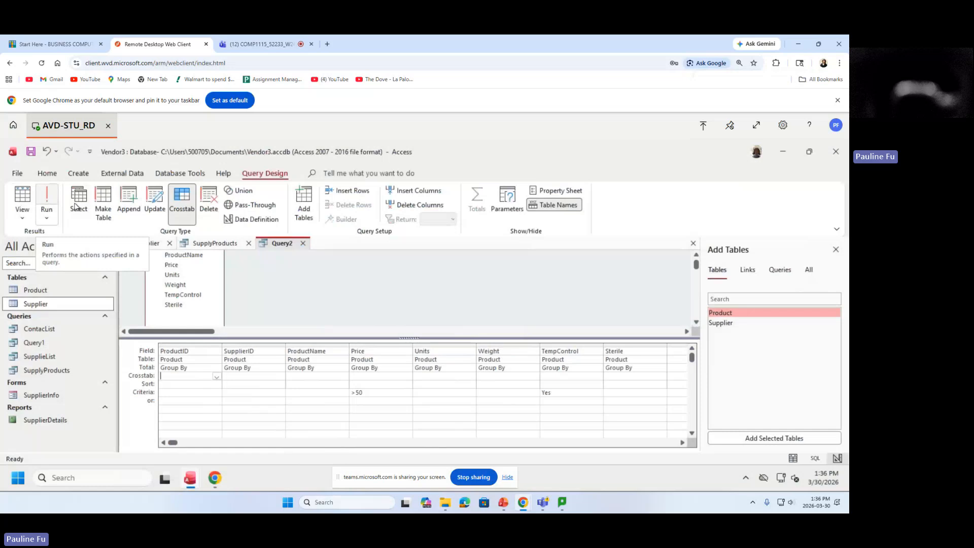
click(836, 249)
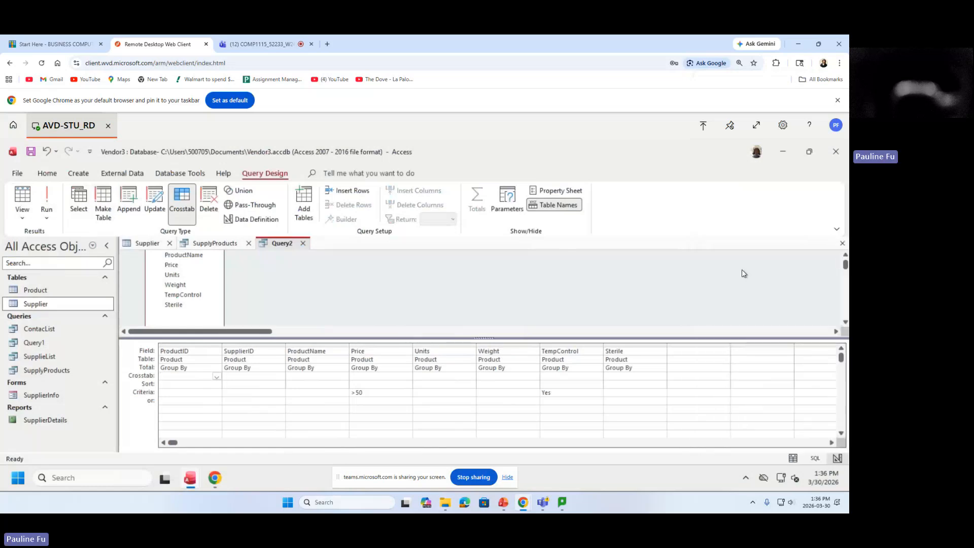
Try saving the crosstab Query2 as HighPriceAndTEmpControl, which fails with the crosstab error.
click(303, 244)
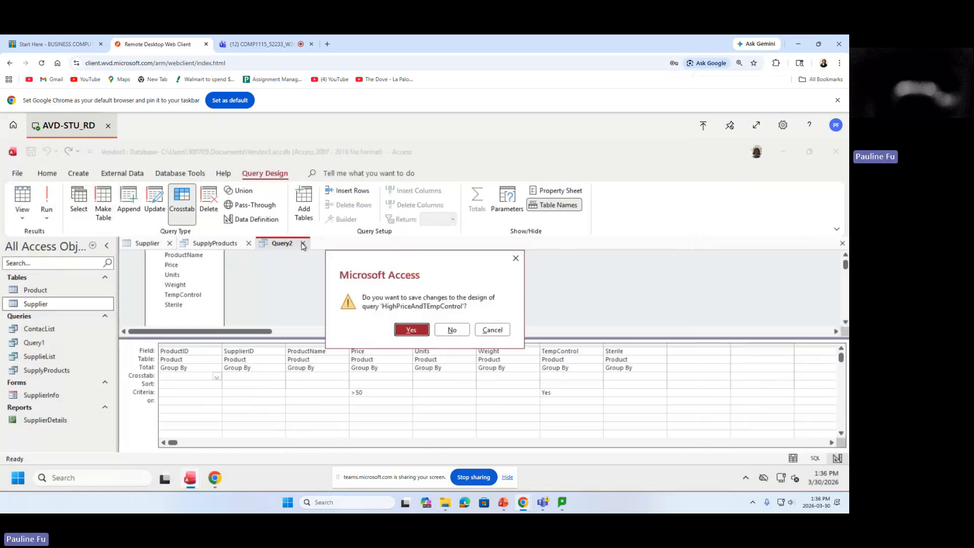
click(415, 329)
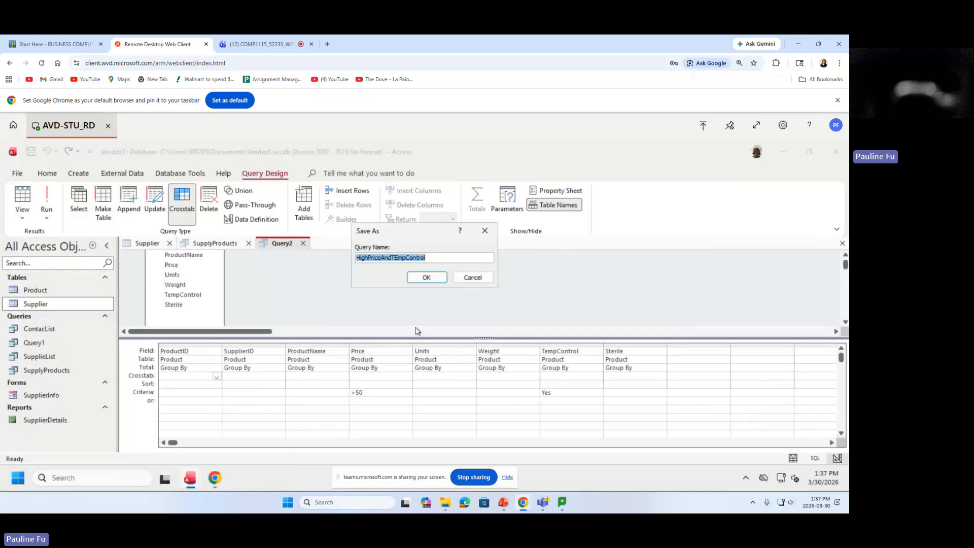
click(422, 279)
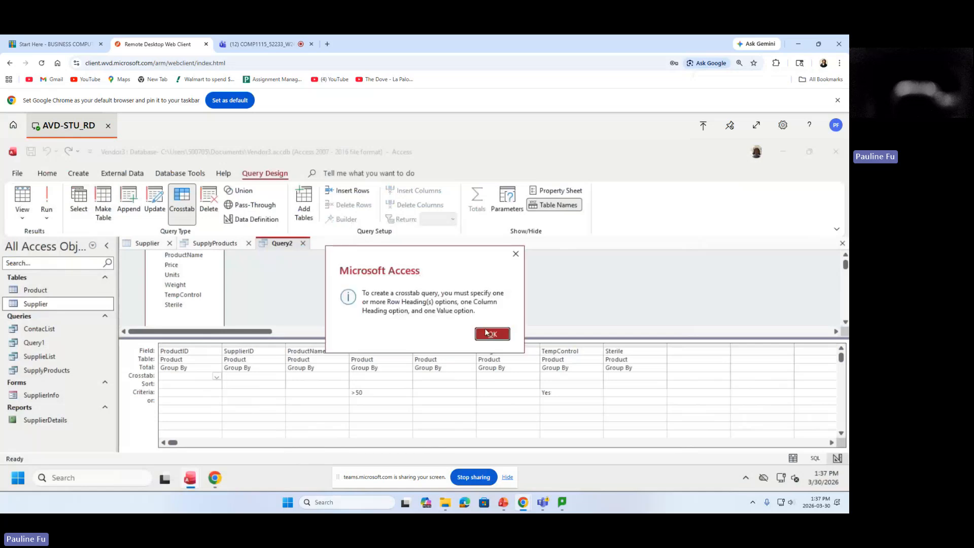
click(490, 335)
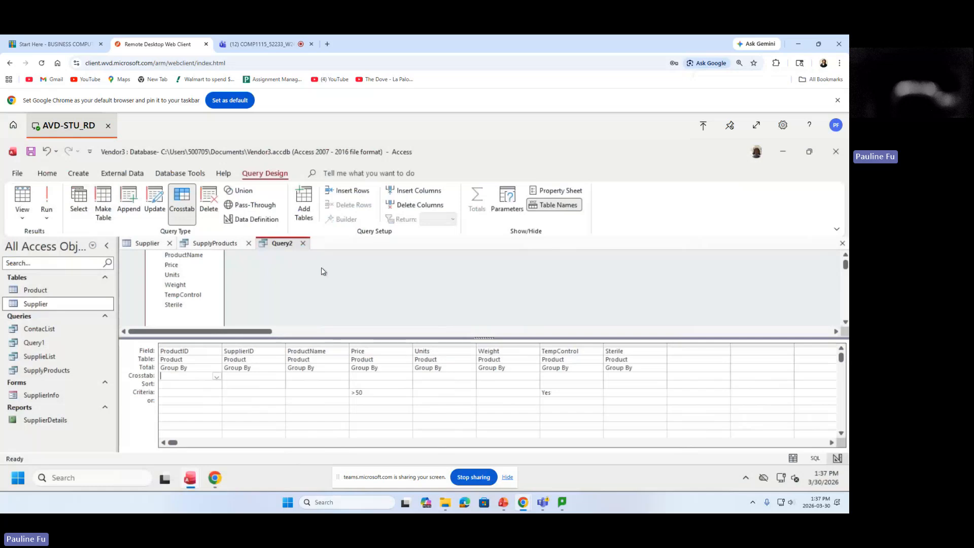
Retry saving under a shortened name, dismiss the error again, and start a blank Query Design.
click(78, 174)
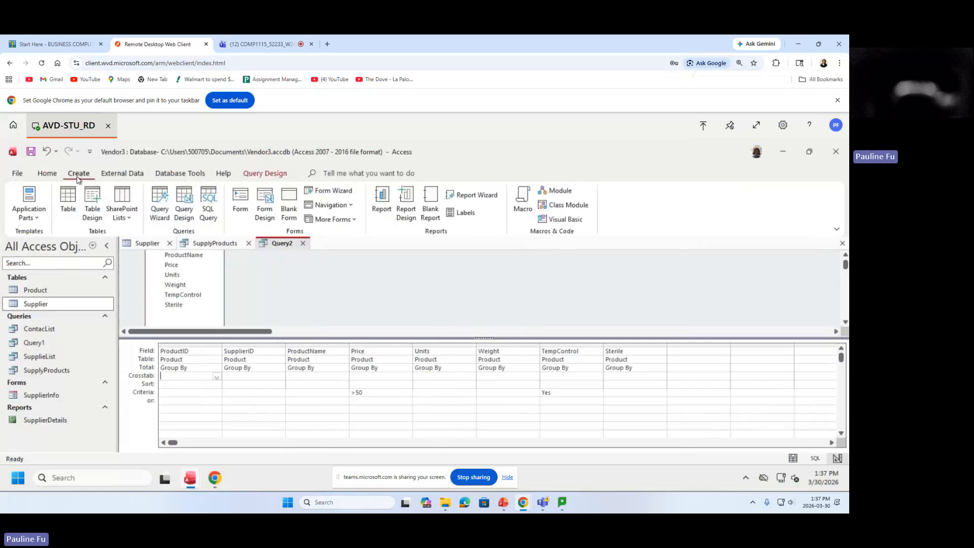
click(302, 243)
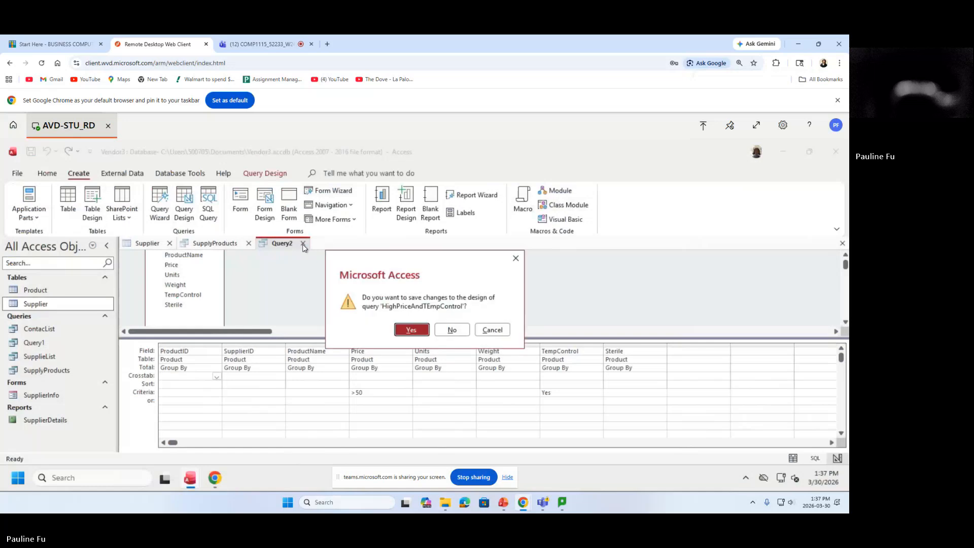
click(411, 330)
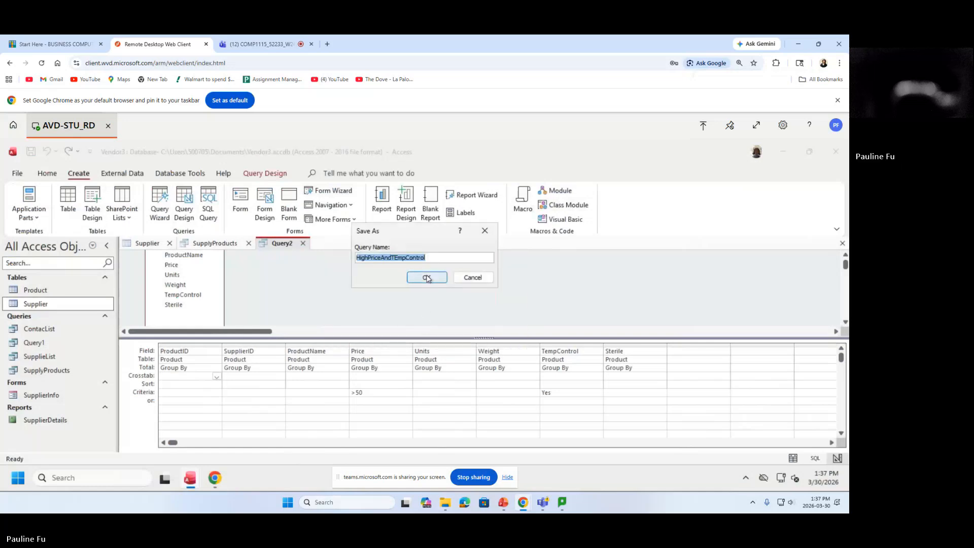
click(431, 258)
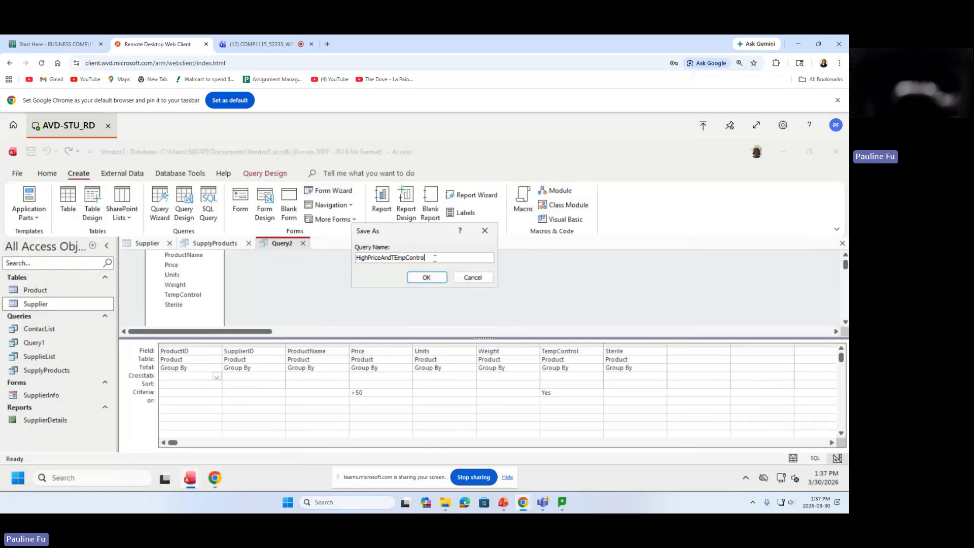
key(BackSpace)
key(BackSpace)
key(BackSpace)
key(BackSpace)
click(426, 278)
click(480, 332)
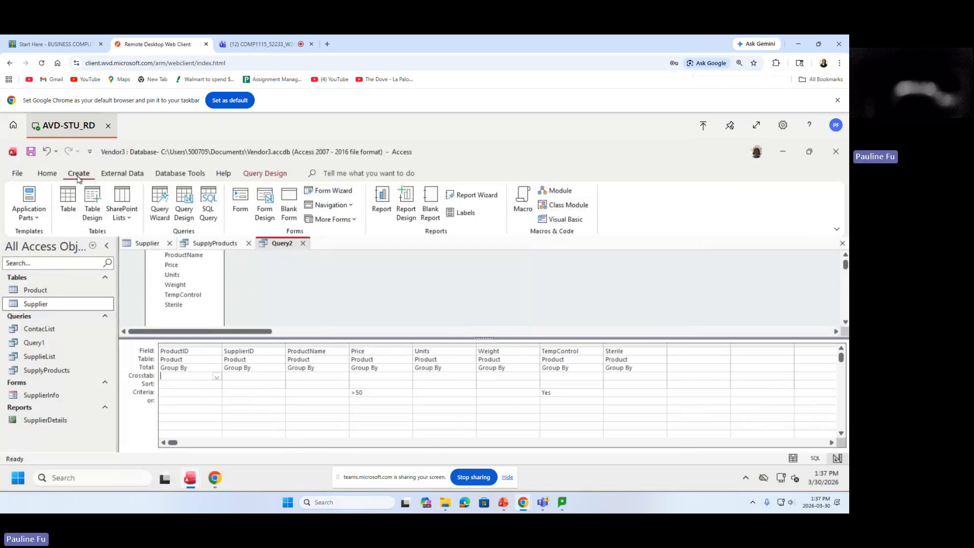
click(188, 201)
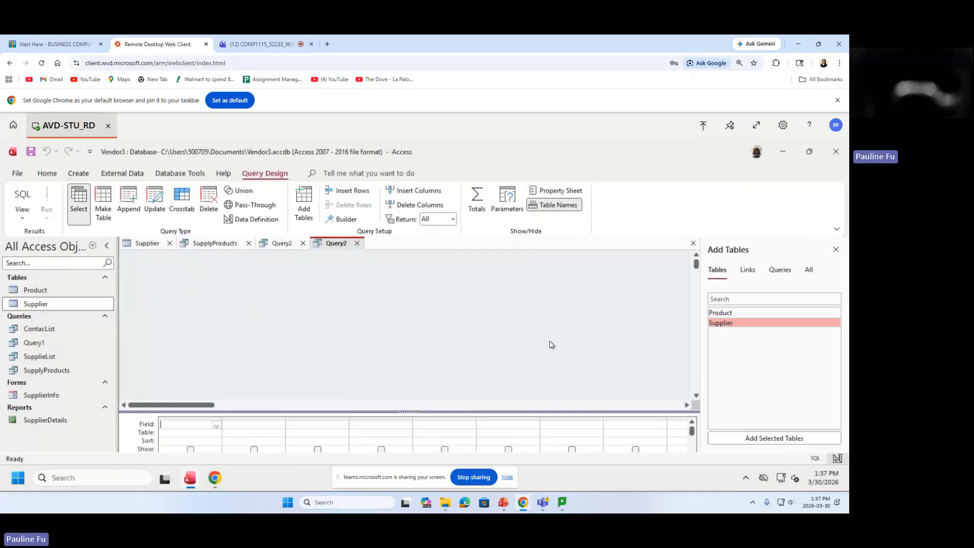
Add the Product table and place ProductID, SupplierID and ProductName in the grid.
click(738, 313)
double_click(738, 312)
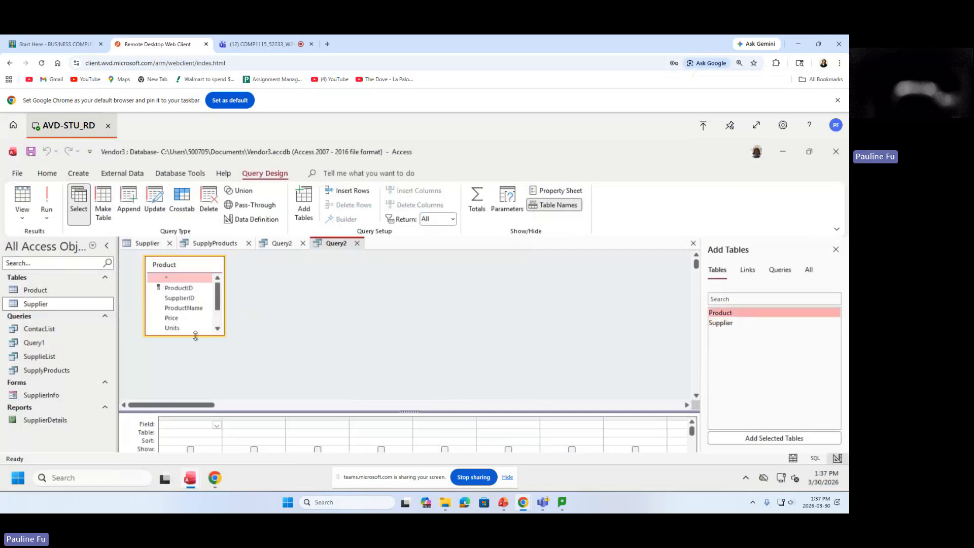
drag(194, 335, 192, 370)
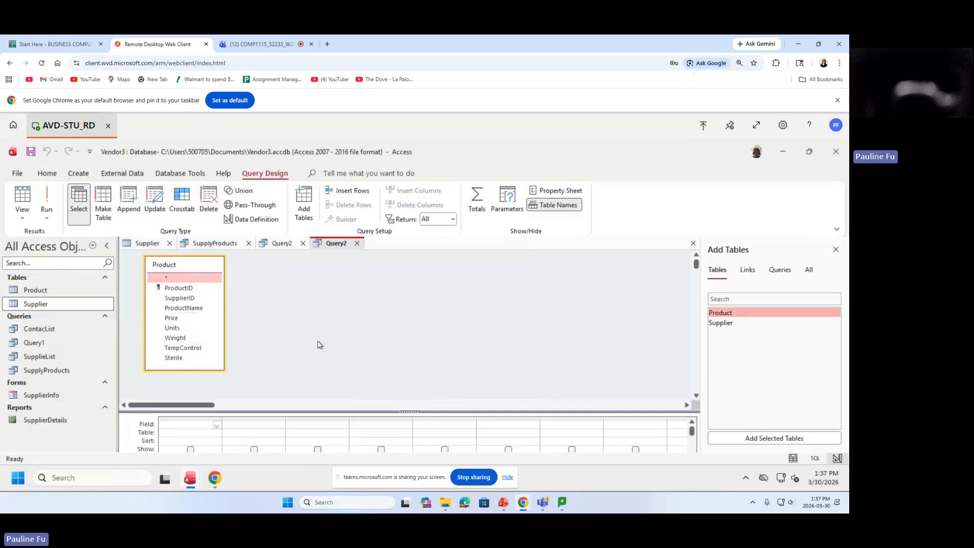
double_click(190, 290)
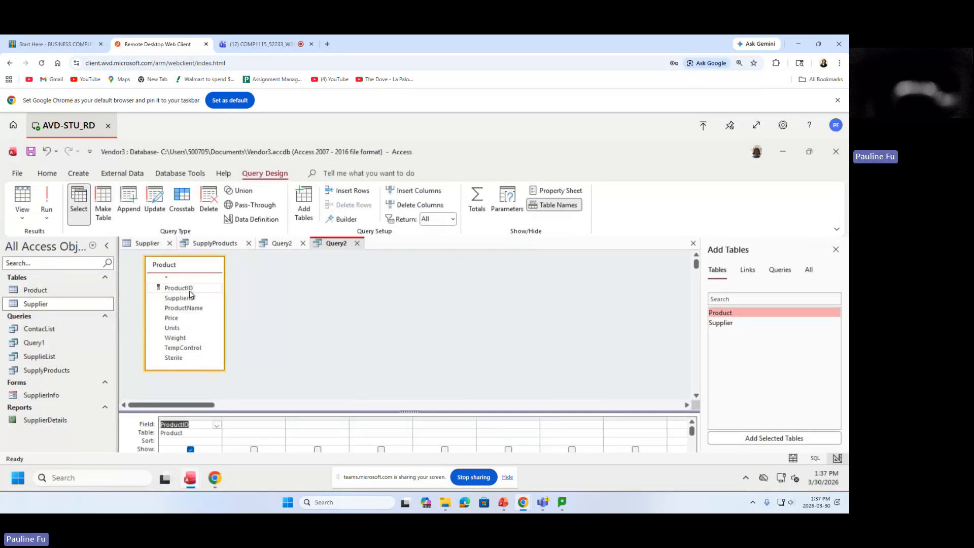
double_click(192, 299)
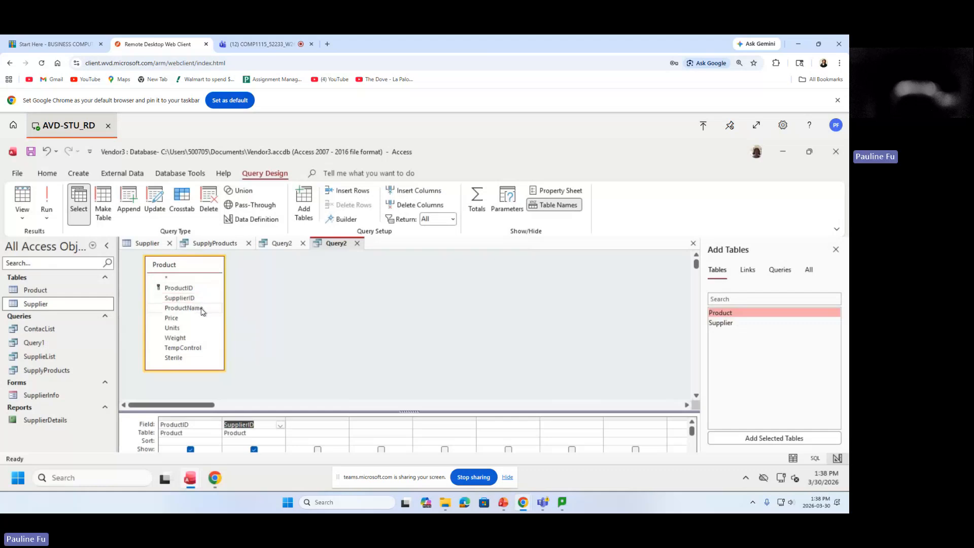
double_click(198, 308)
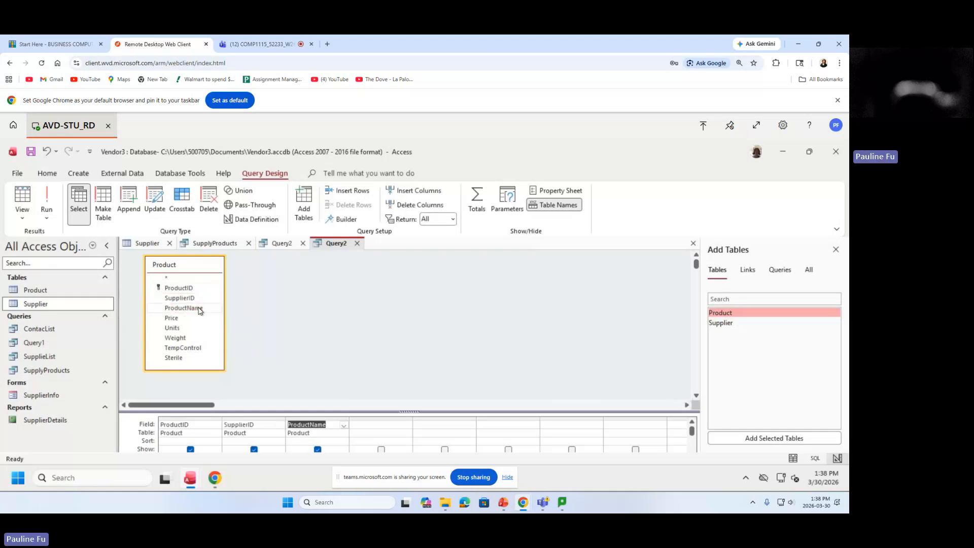
Add Price, Units, Weight, TempControl and Sterile to the grid and enlarge the grid.
double_click(190, 318)
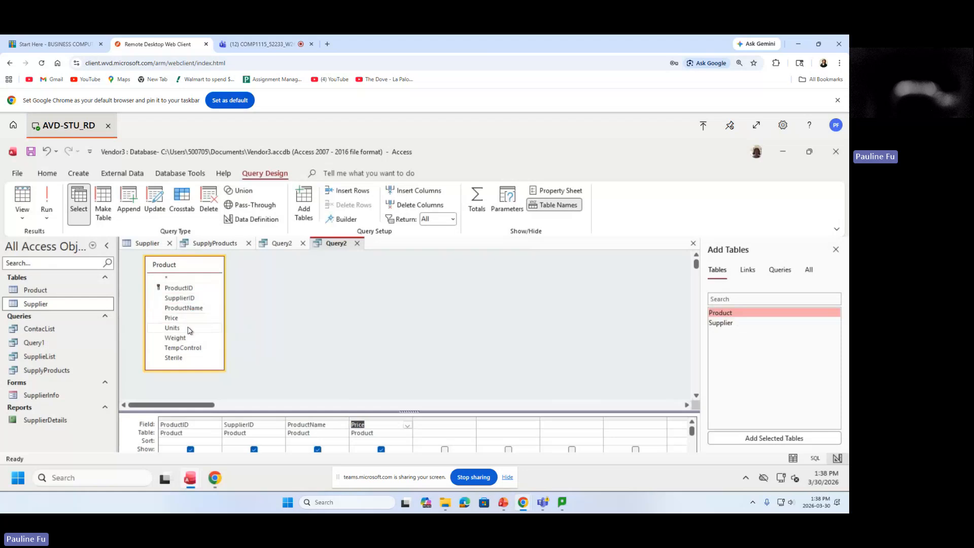
double_click(188, 328)
double_click(193, 338)
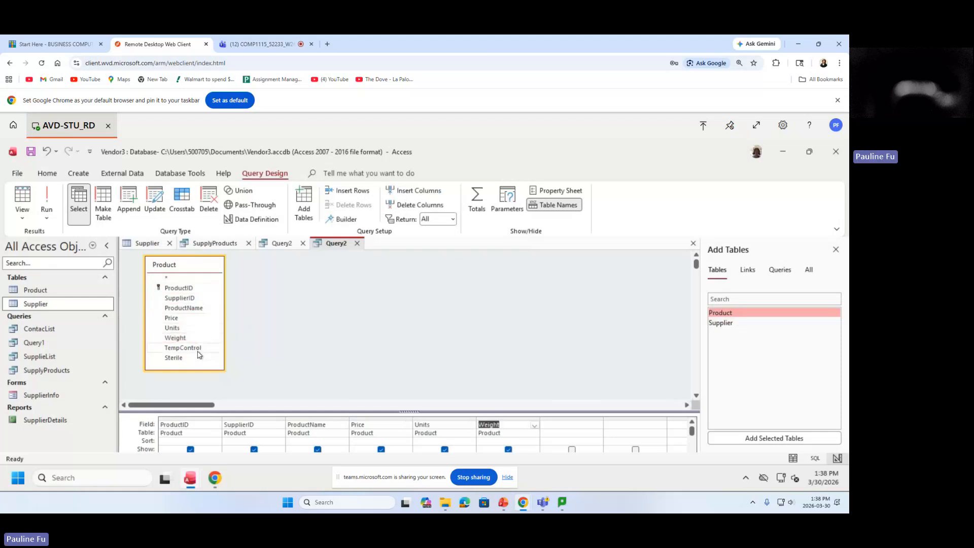
click(199, 349)
double_click(199, 349)
double_click(193, 358)
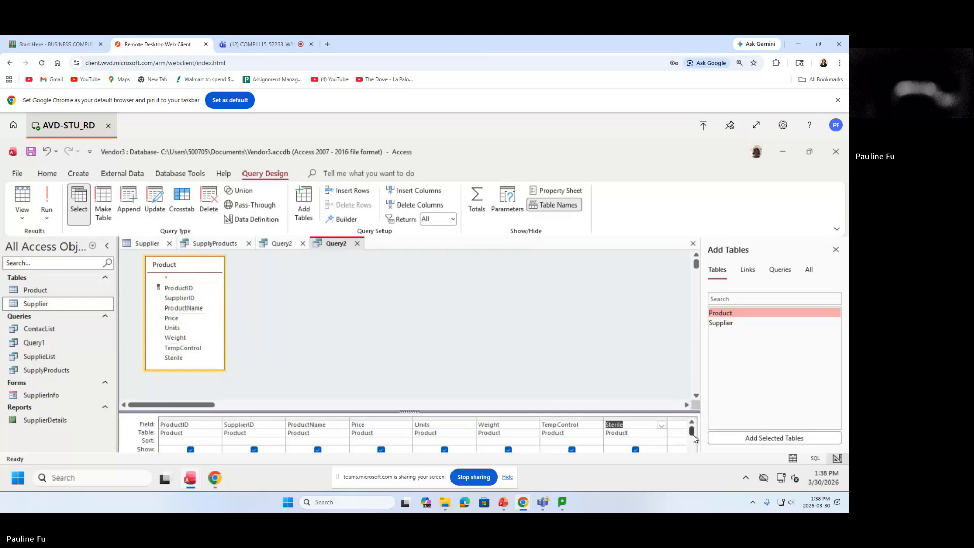
drag(628, 412, 624, 352)
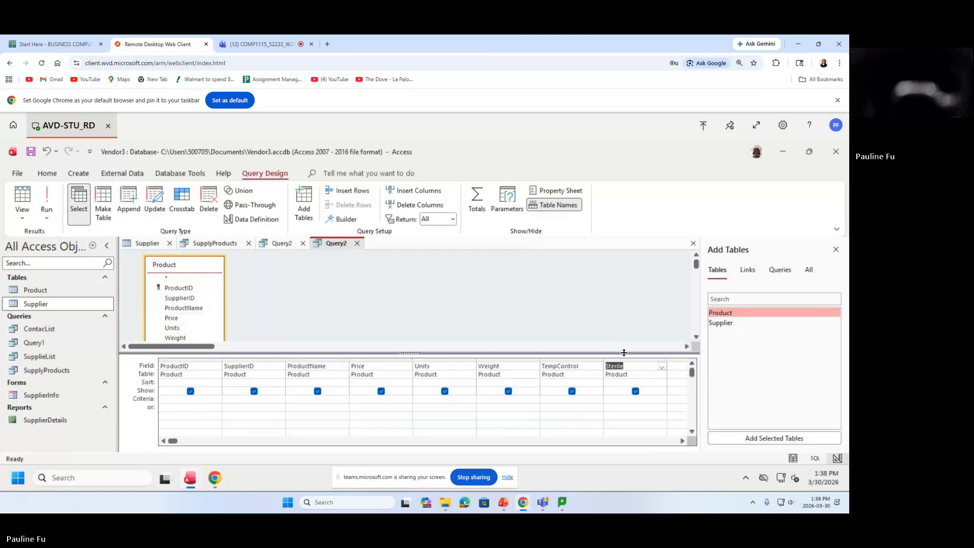
Enter criteria >50 for Price and Yes for TempControl, then run to list 10 products.
click(368, 402)
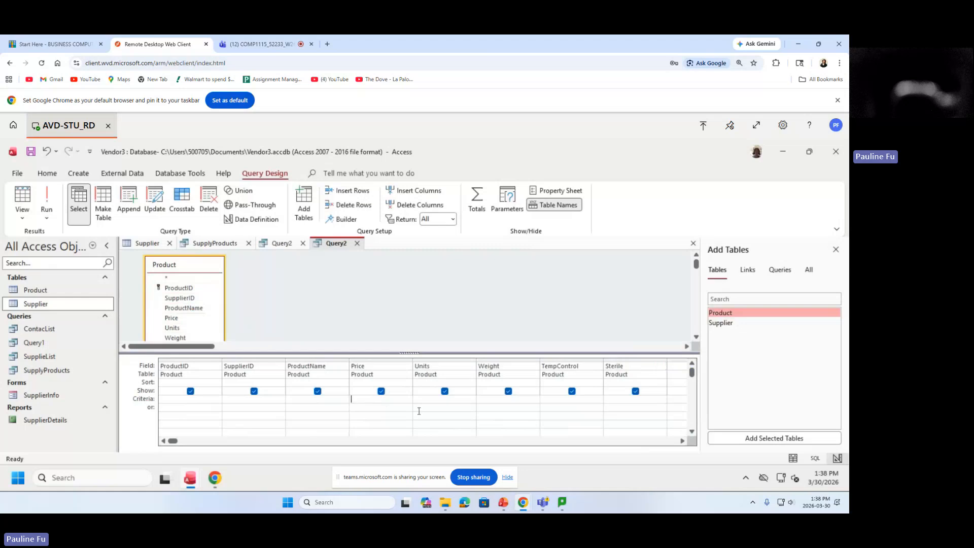
text(>50)
text(Yes)
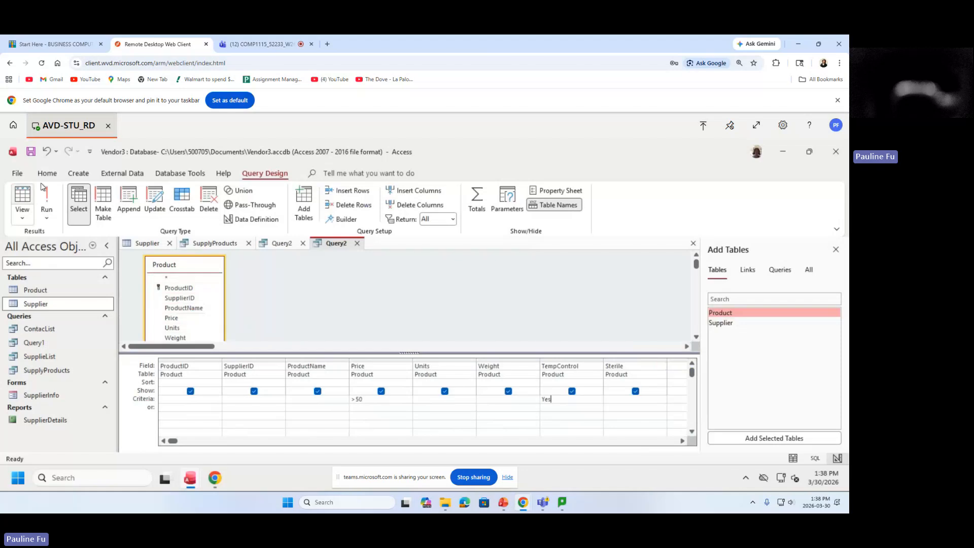
click(47, 204)
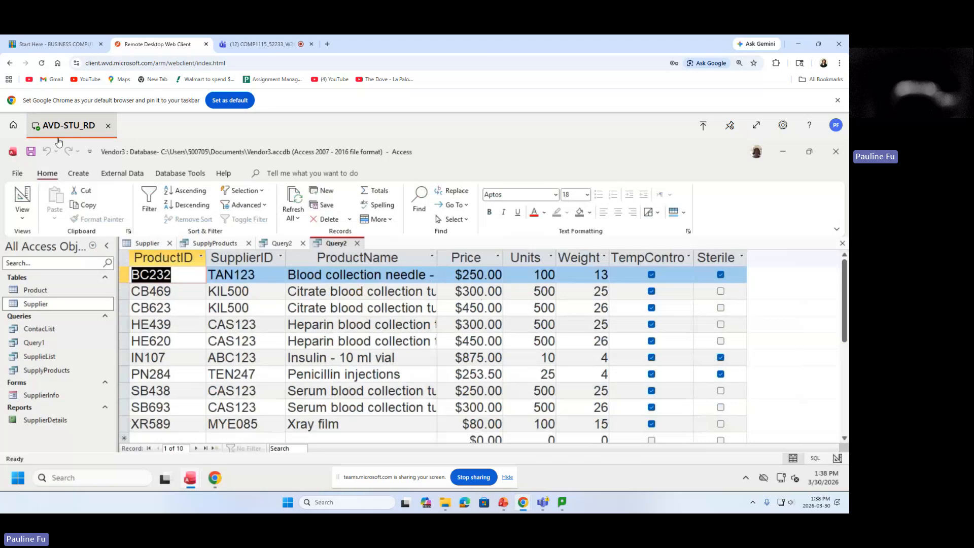
Save the query and begin entering the name HighPriceAndTempControl.
click(31, 153)
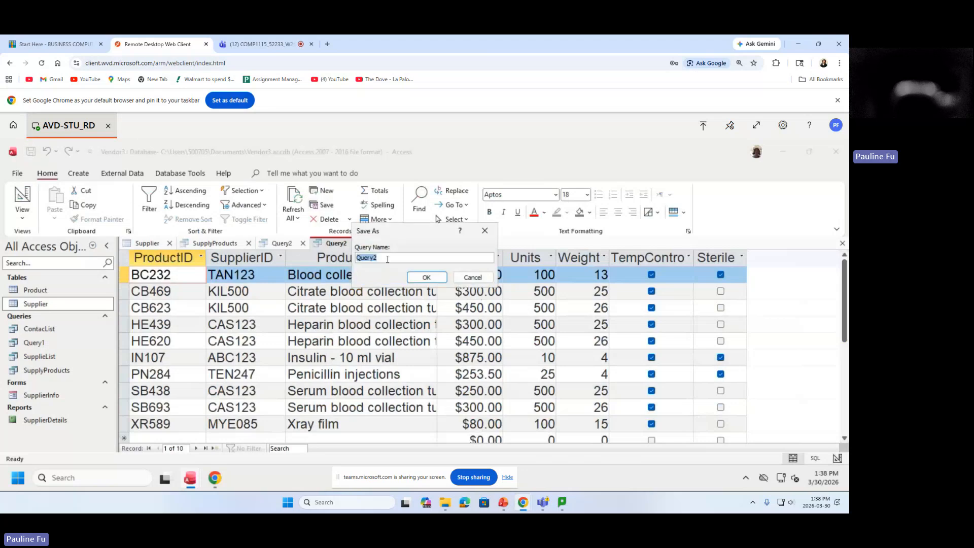
text(HighPrice)
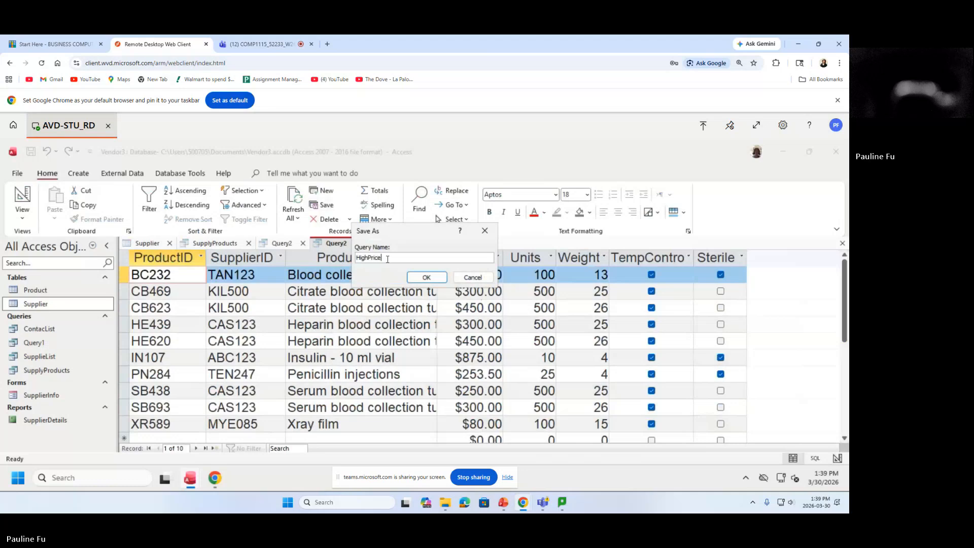
text(AndTempControl)
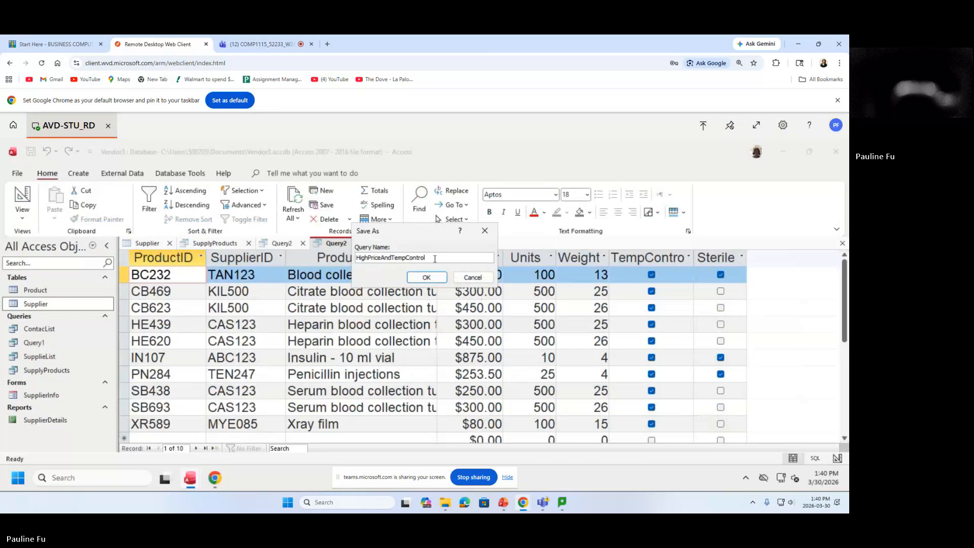
Confirm saving the query as HighPriceAndTempControl.
click(430, 278)
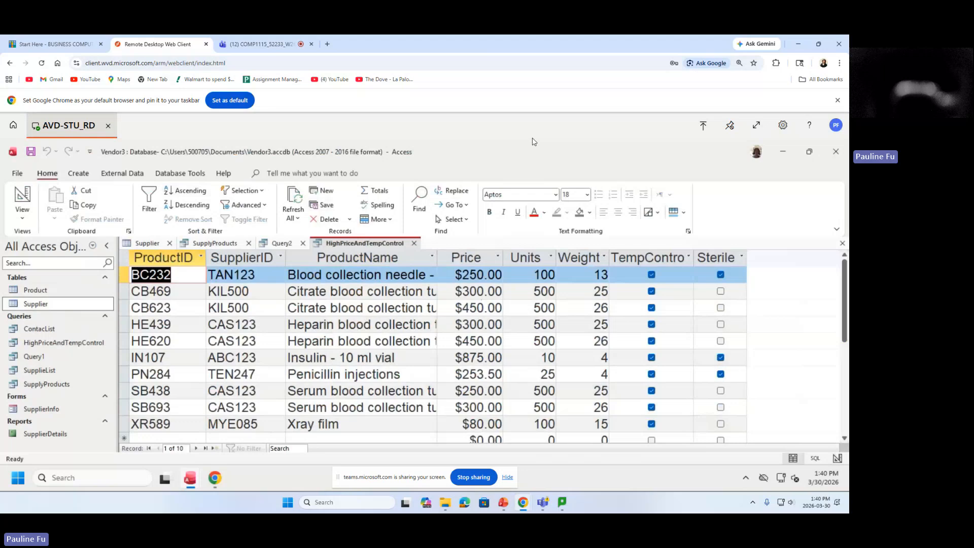
click(83, 174)
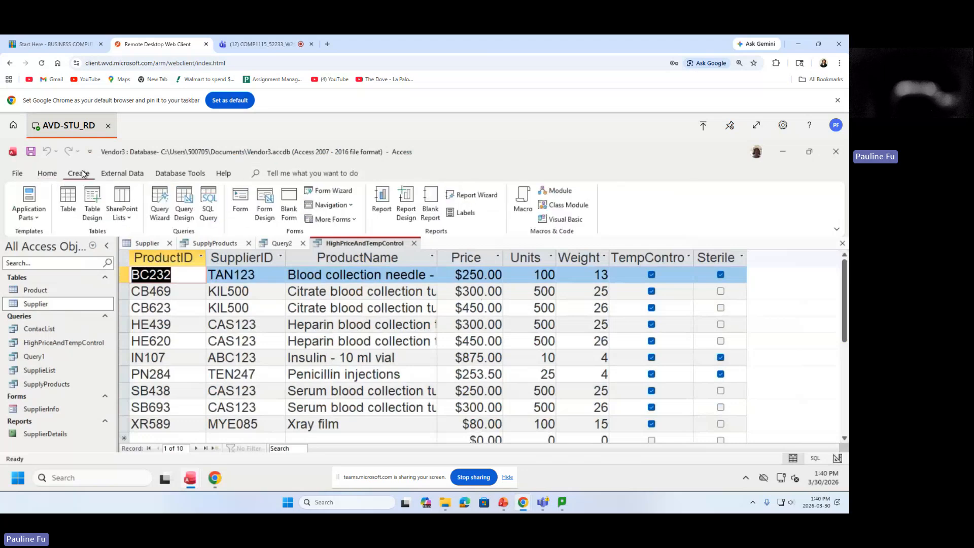
Start a new query design with the Supplier and Product tables, arranging their field lists and enlarging the grid.
click(184, 207)
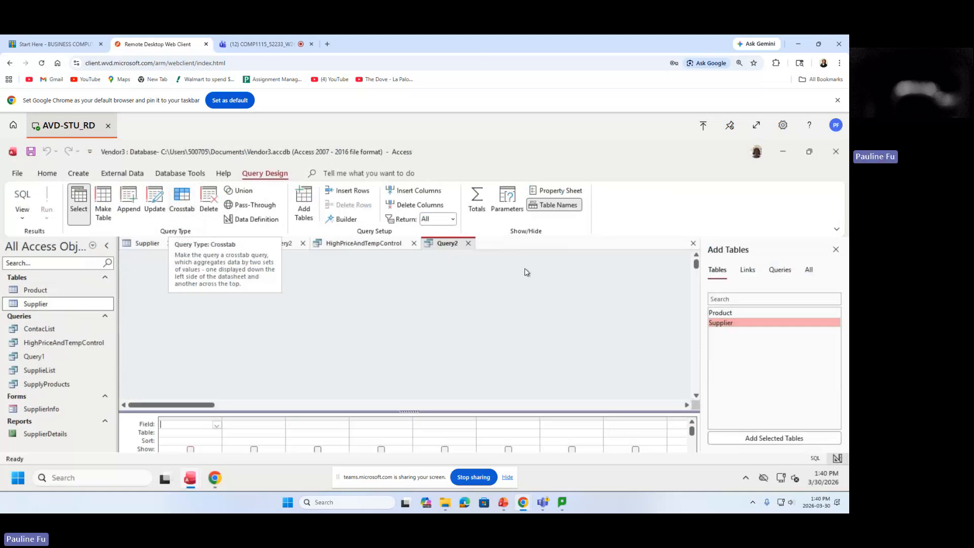
double_click(721, 323)
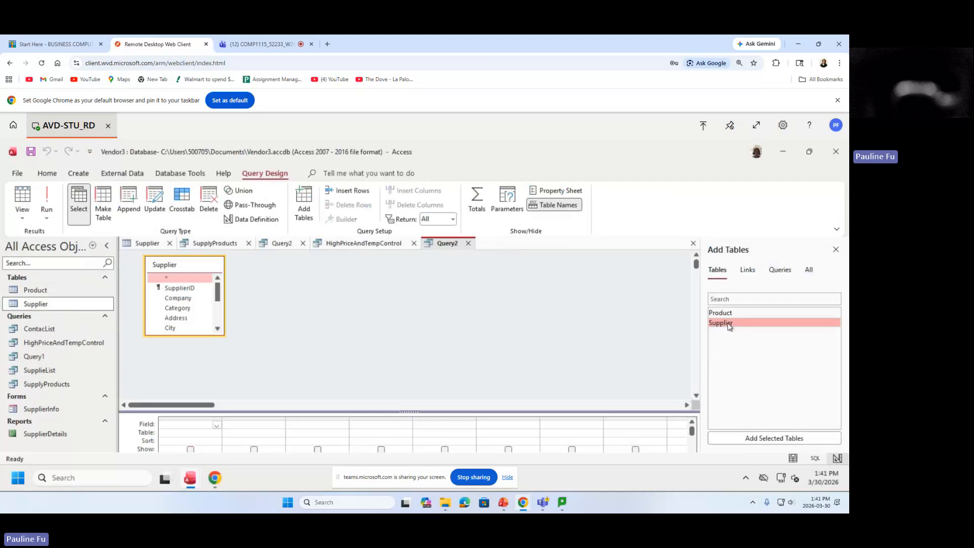
click(725, 312)
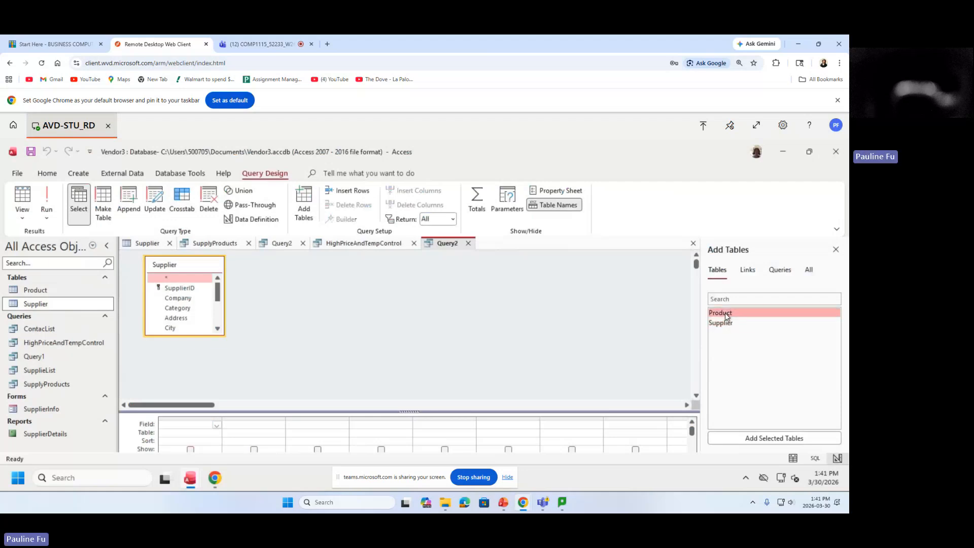
double_click(725, 312)
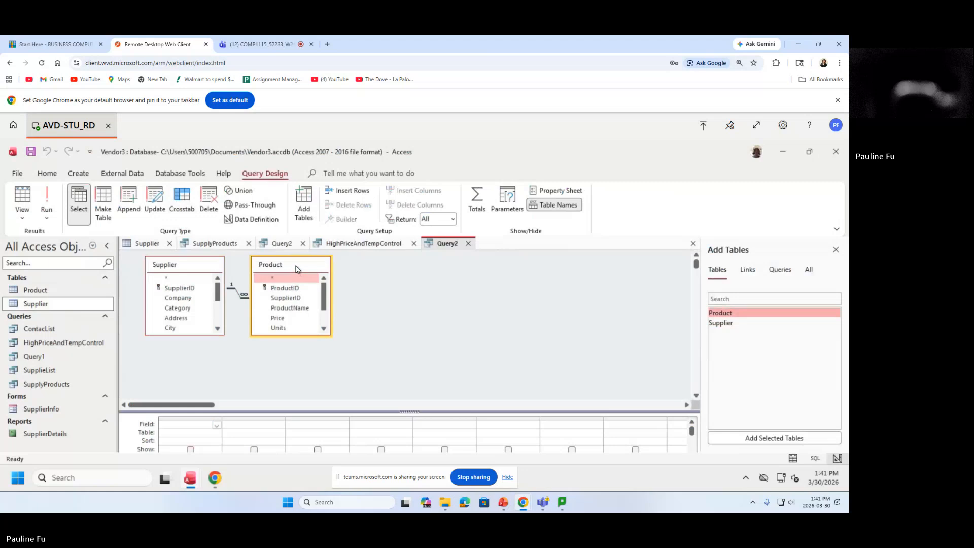
drag(275, 272, 317, 274)
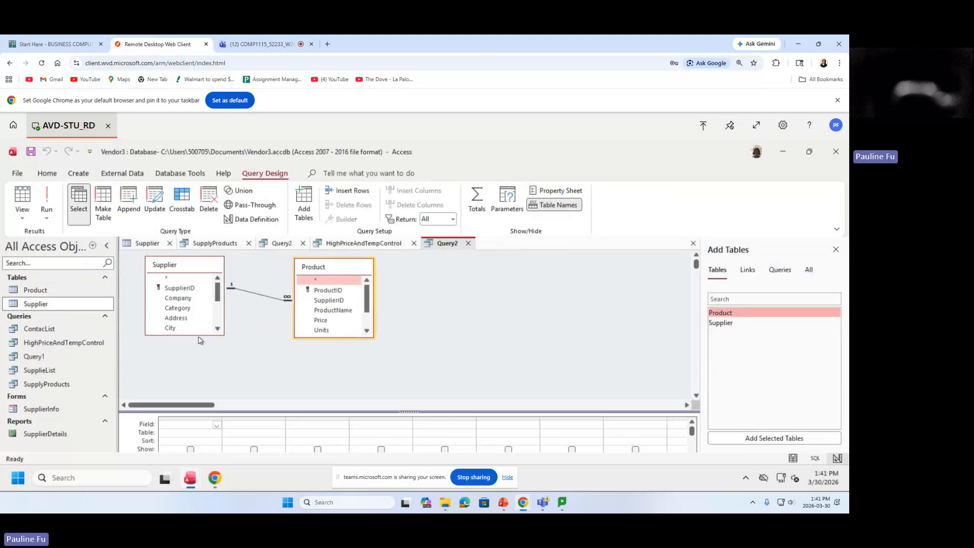
drag(201, 336, 201, 353)
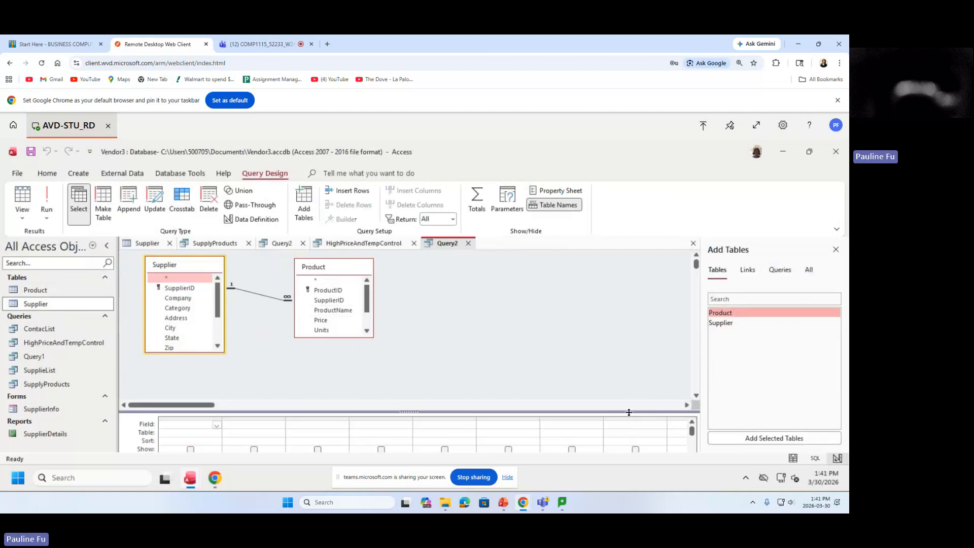
drag(630, 413, 626, 364)
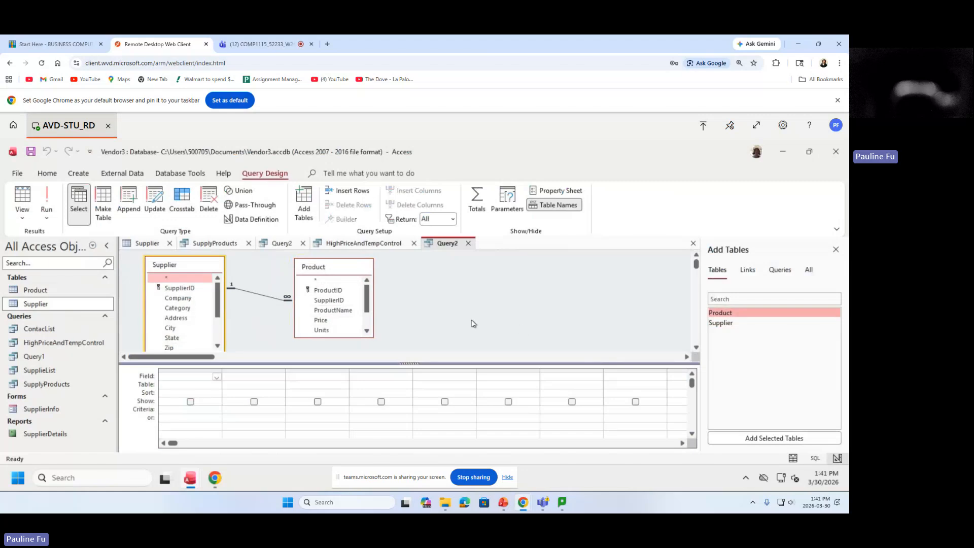
Add Supplier's Company, Category, ContactFirst and ContactLast fields to the design grid.
click(173, 300)
double_click(174, 300)
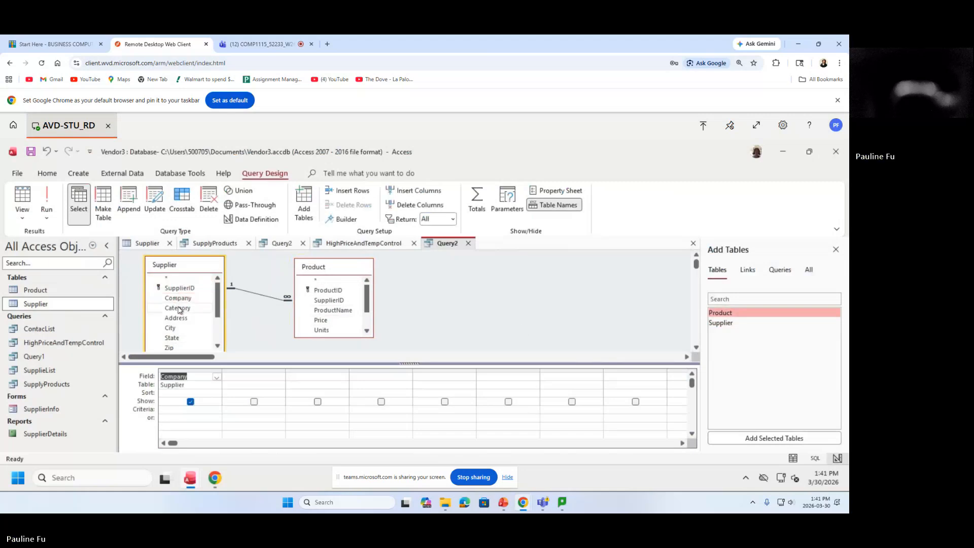
click(179, 308)
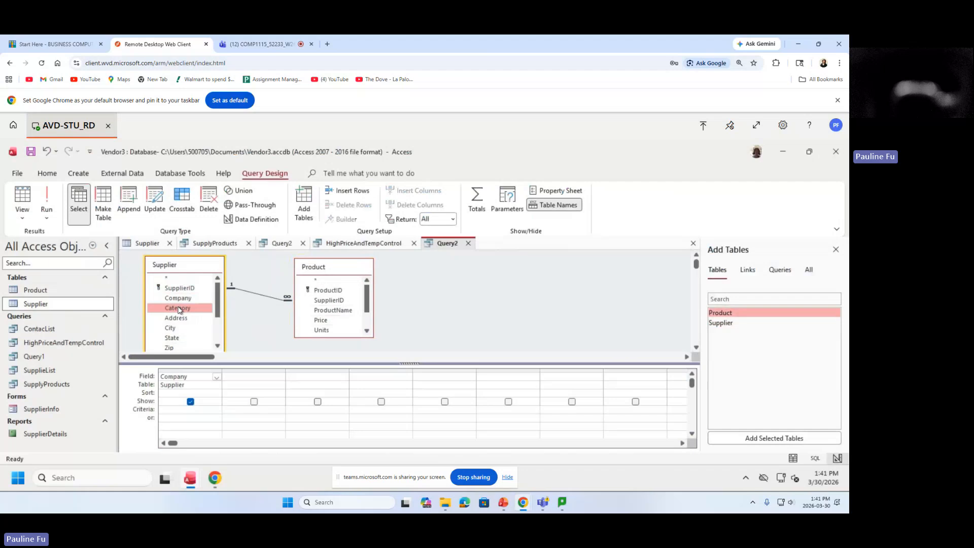
double_click(179, 308)
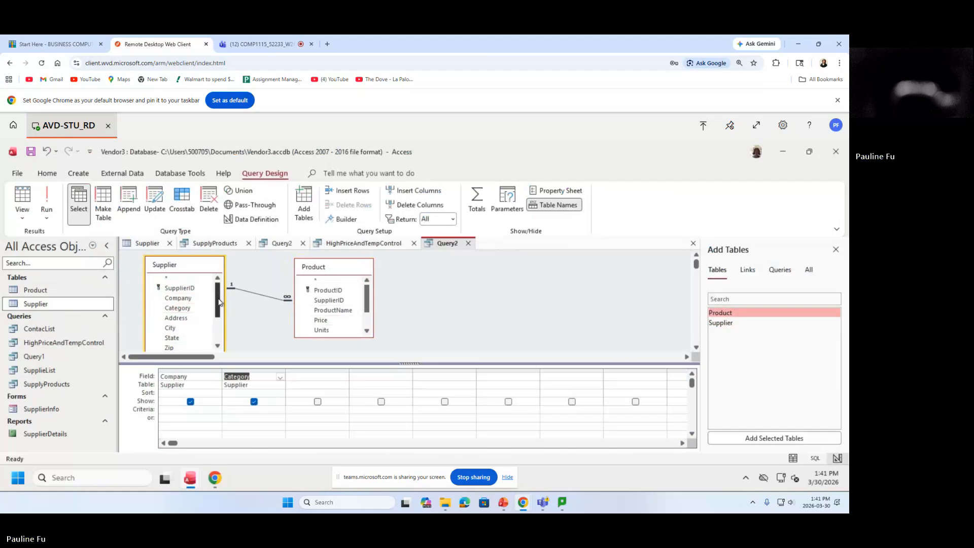
drag(217, 303, 217, 323)
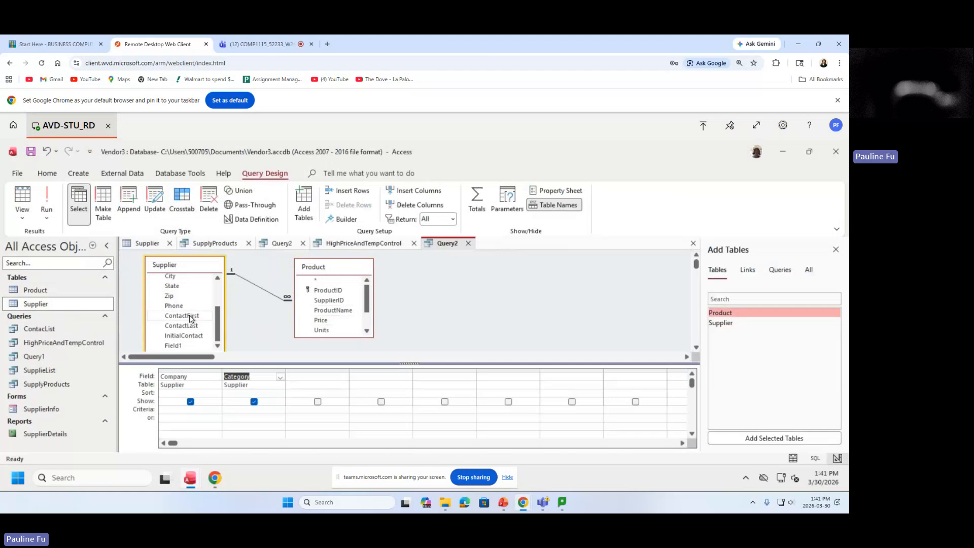
click(189, 317)
double_click(189, 317)
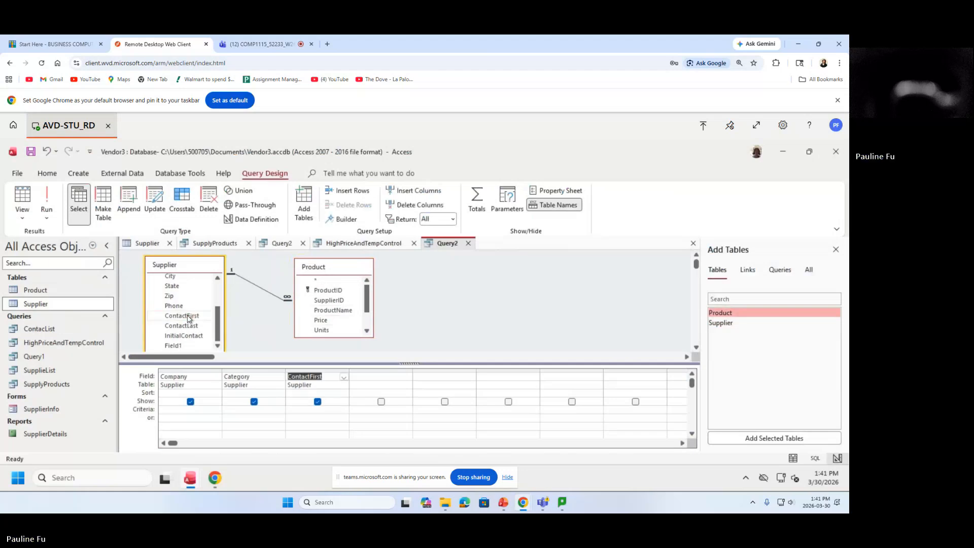
click(191, 326)
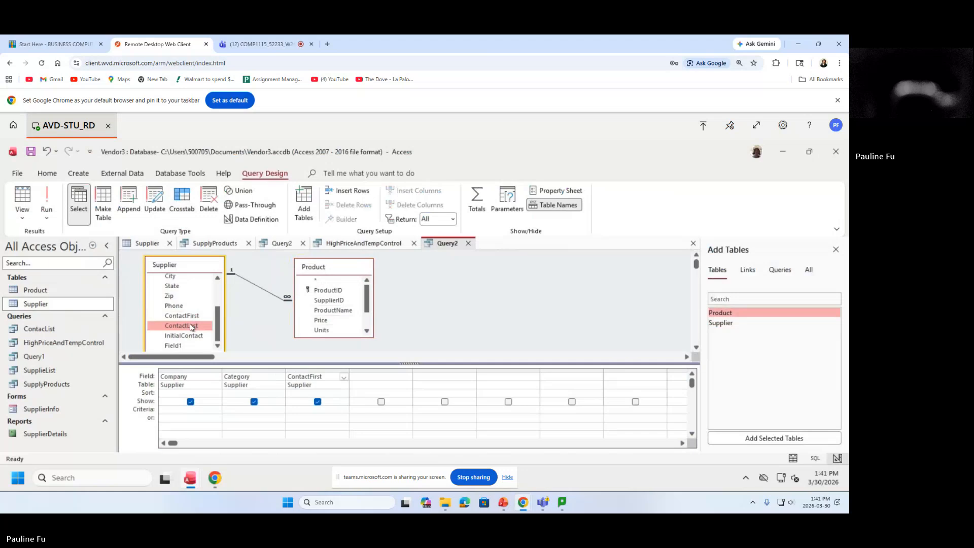
double_click(187, 327)
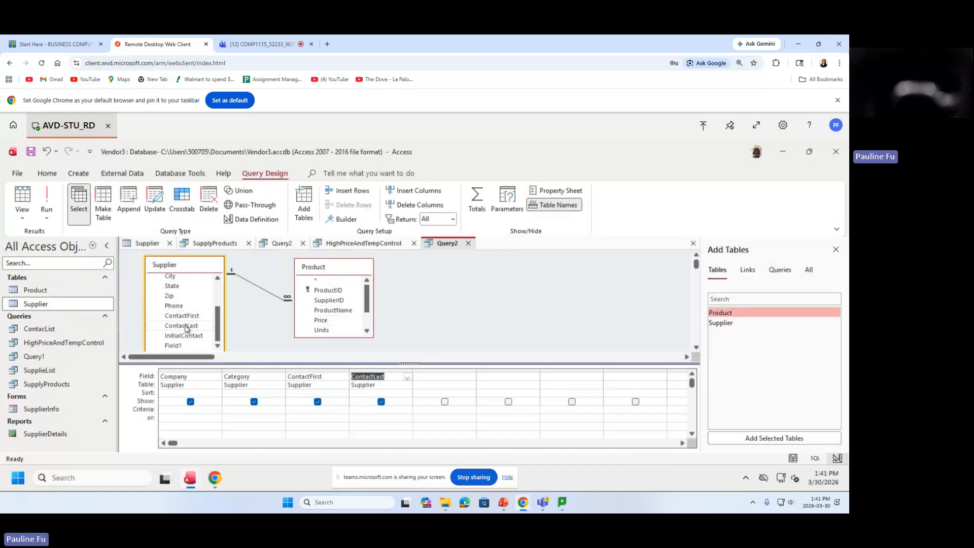
Add Product's ProductName, Price, TempControl and Sterile fields as the next columns.
click(330, 311)
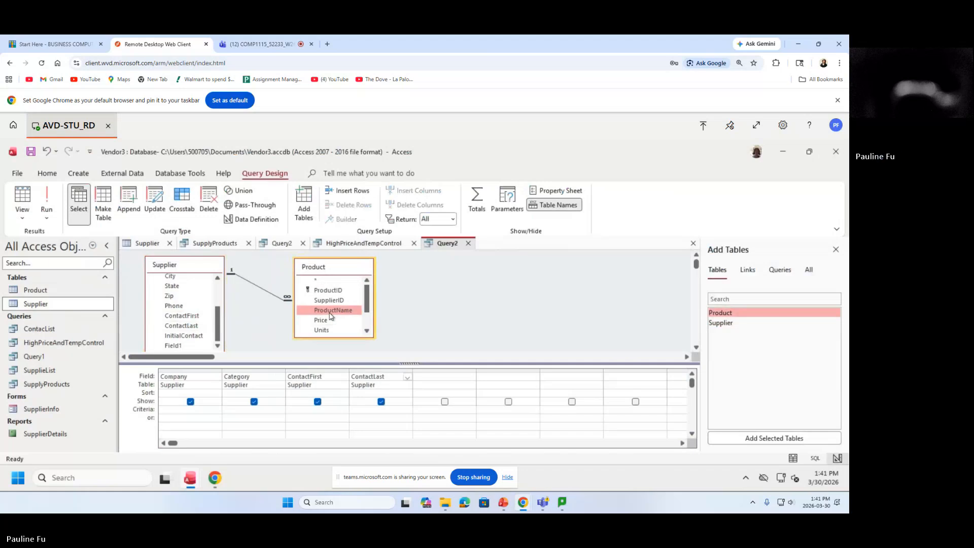
double_click(331, 310)
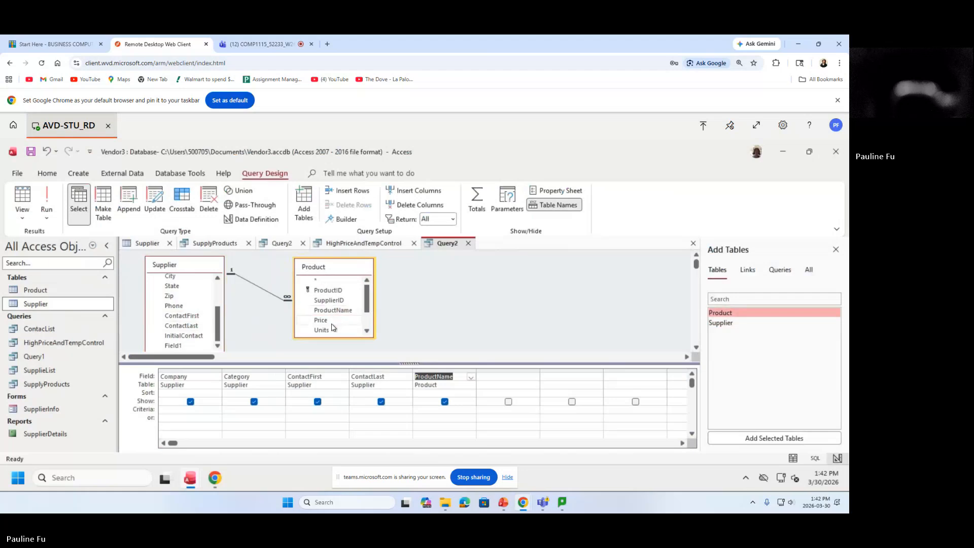
click(331, 322)
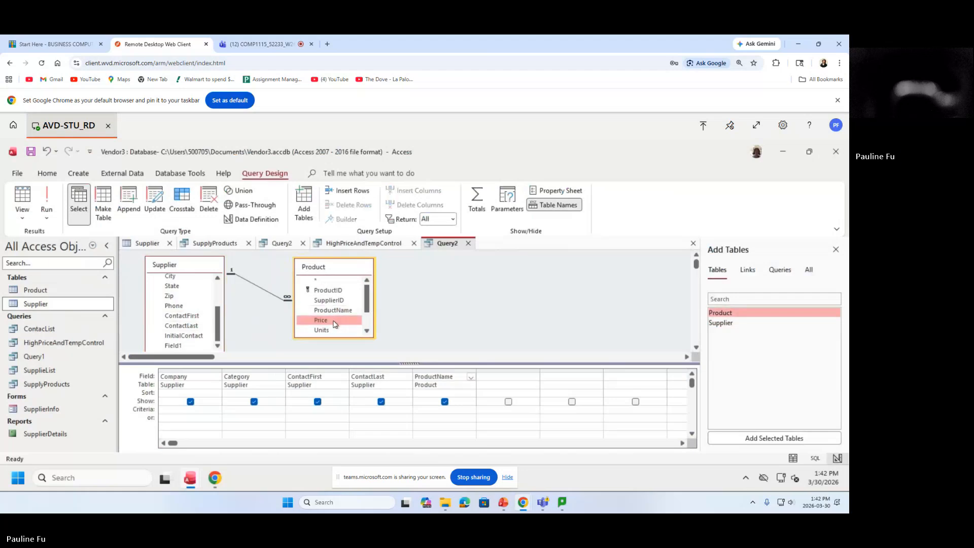
double_click(335, 324)
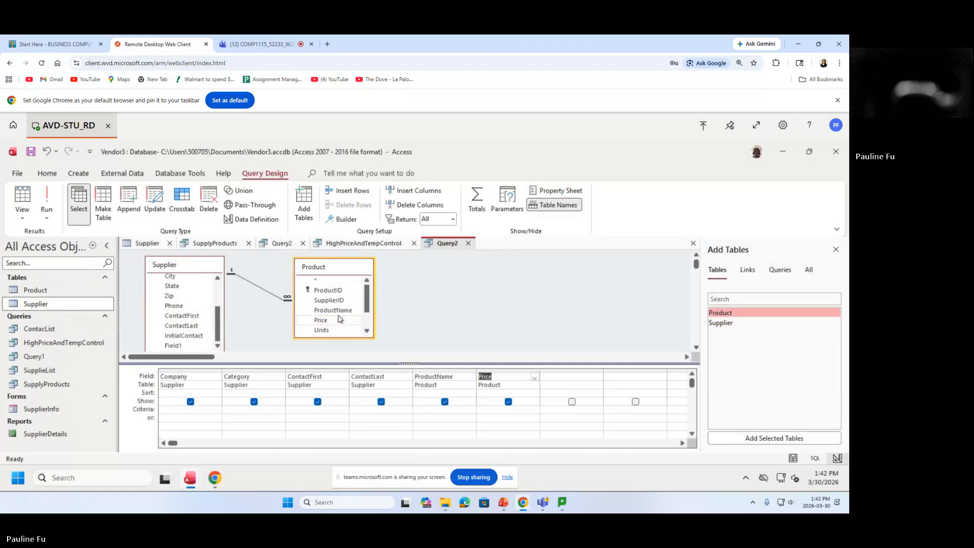
drag(359, 337, 361, 343)
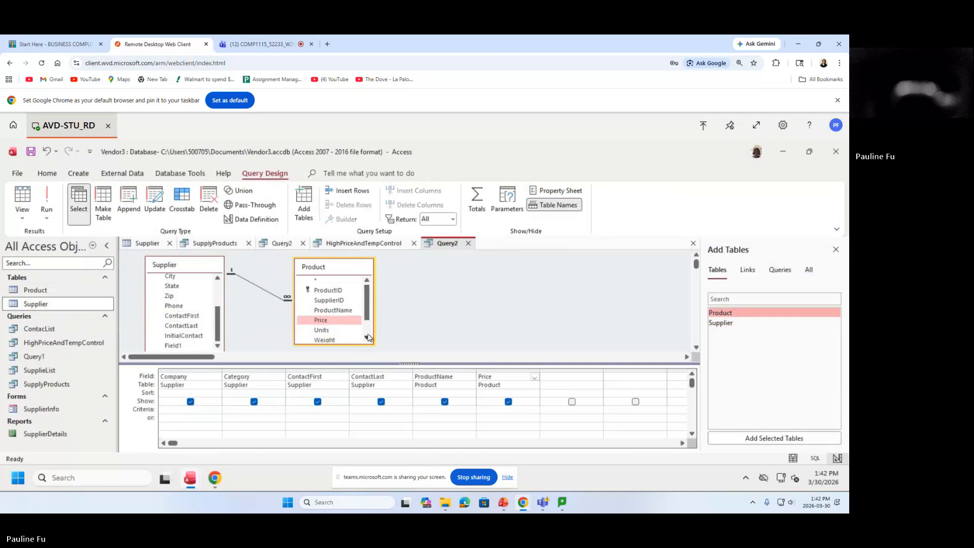
click(367, 337)
click(367, 338)
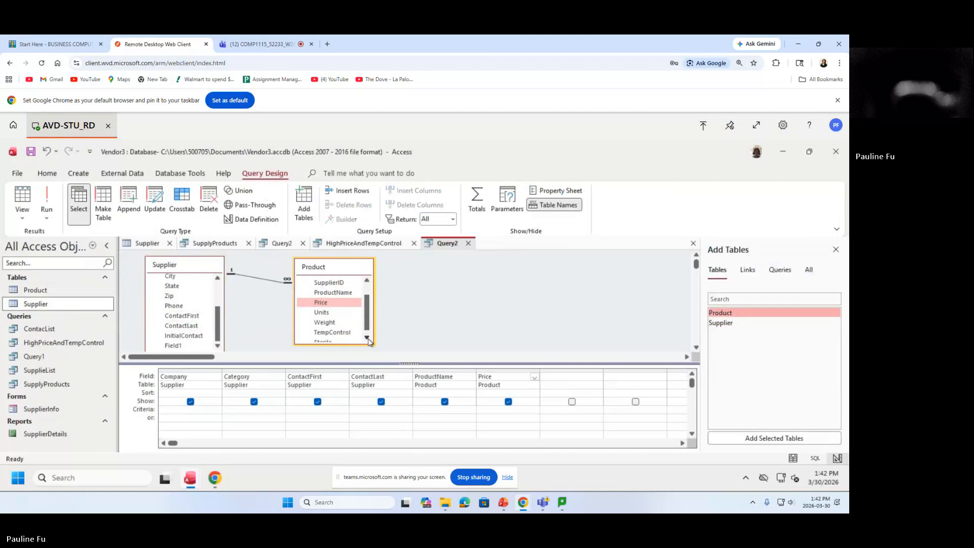
click(367, 338)
click(349, 329)
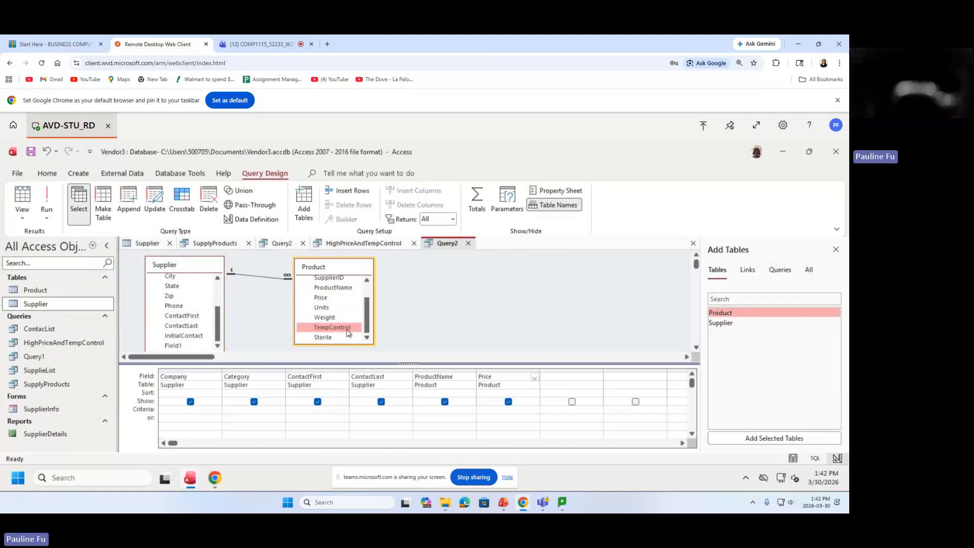
double_click(348, 329)
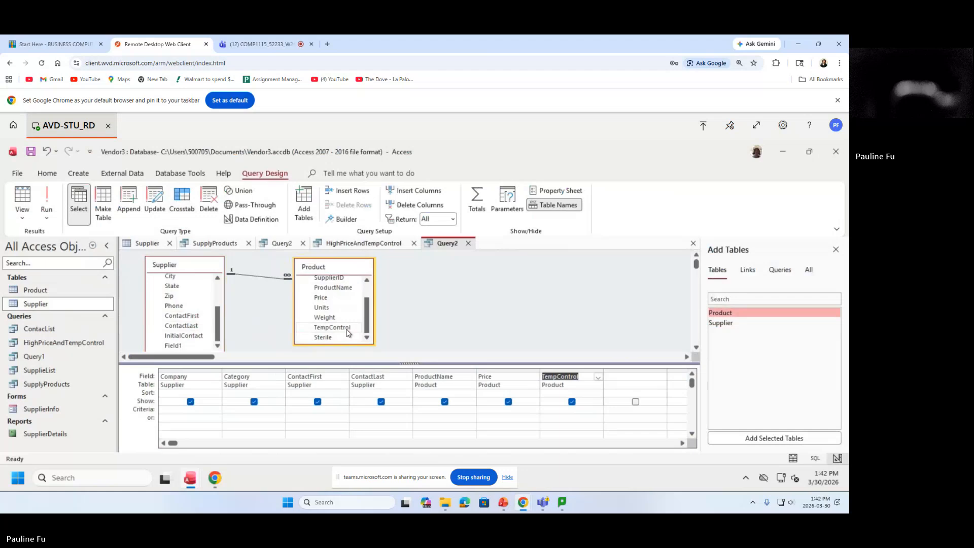
click(334, 338)
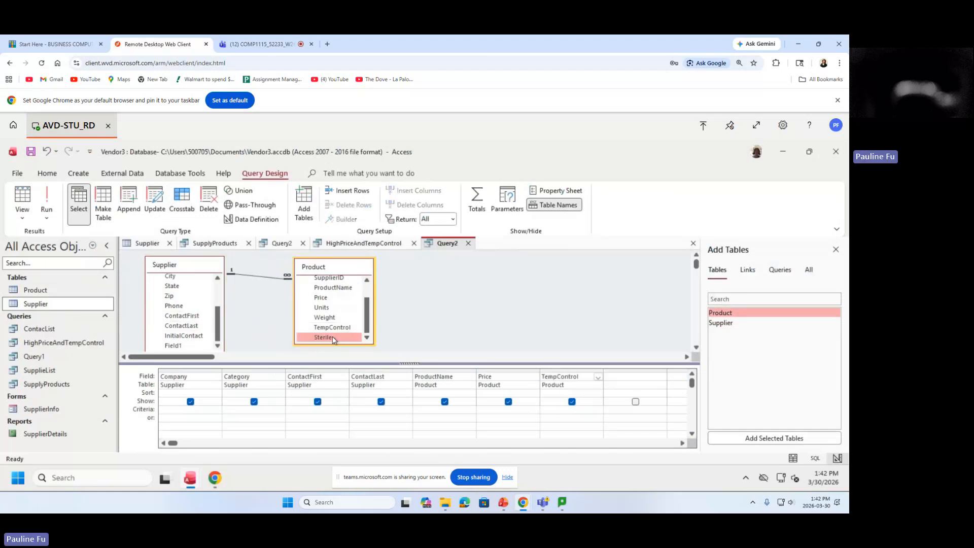
double_click(333, 338)
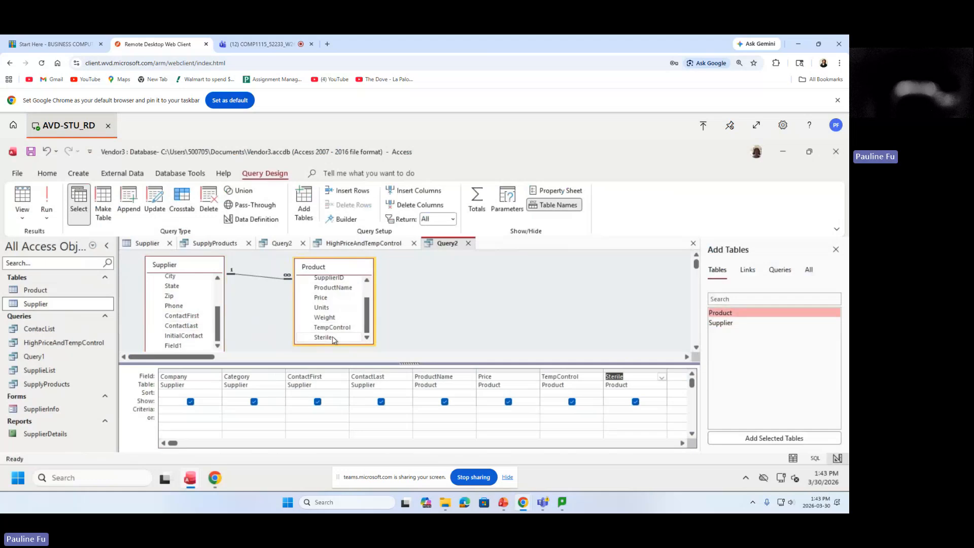
Enter the criterion 'equipment' under Category and Yes under Sterile.
click(237, 408)
text(equipm)
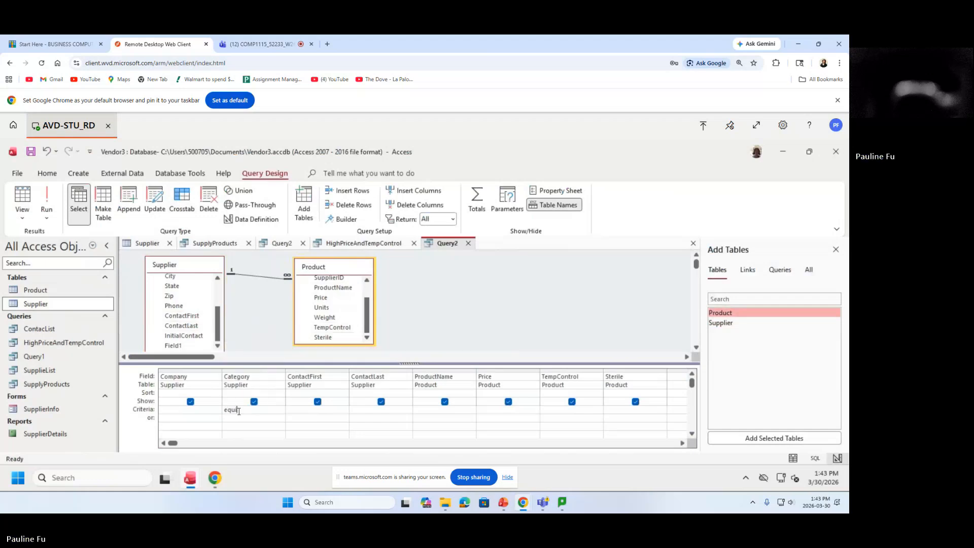
text(enty)
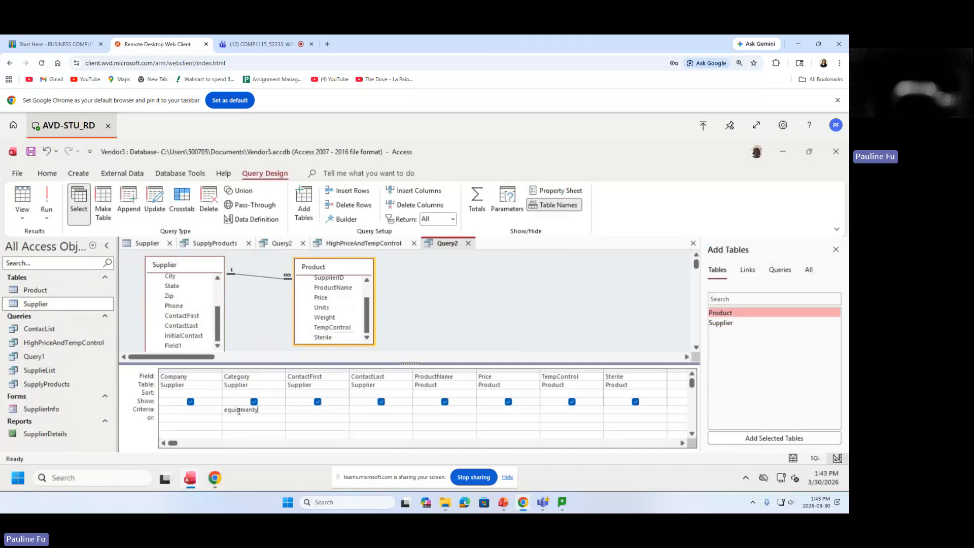
key(BackSpace)
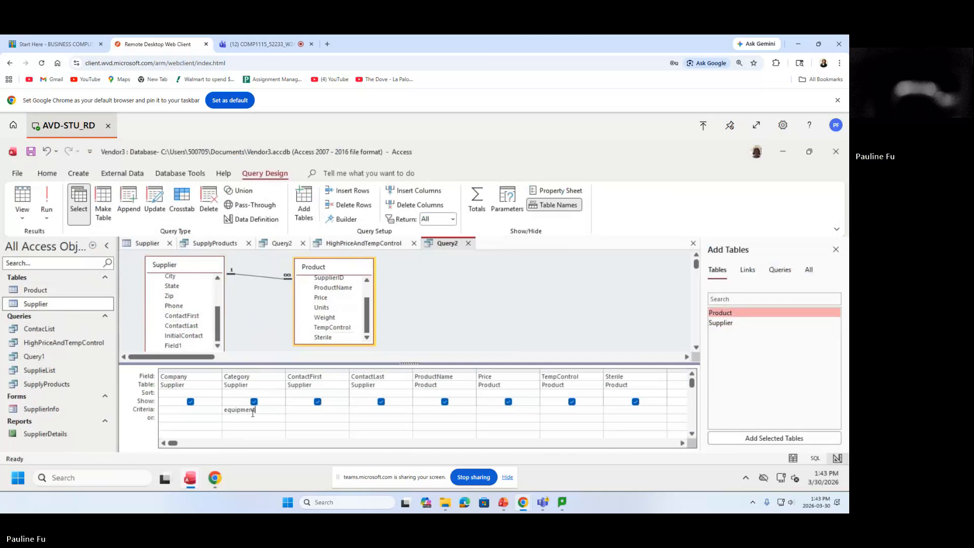
double_click(225, 411)
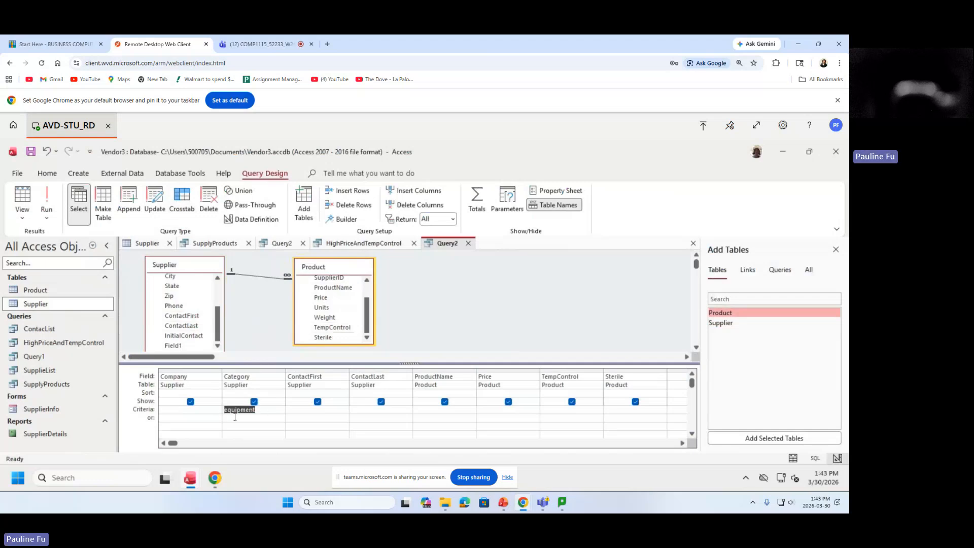
click(233, 413)
click(222, 409)
click(622, 414)
text(Yes)
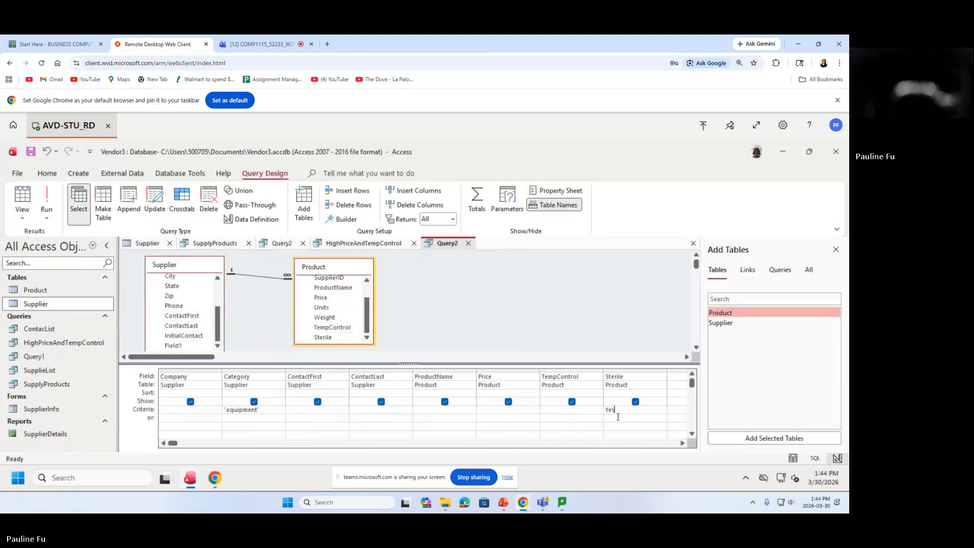
Run the query, then check the Supplier table's Category values, noting the capitalized 'Equipment'.
click(47, 208)
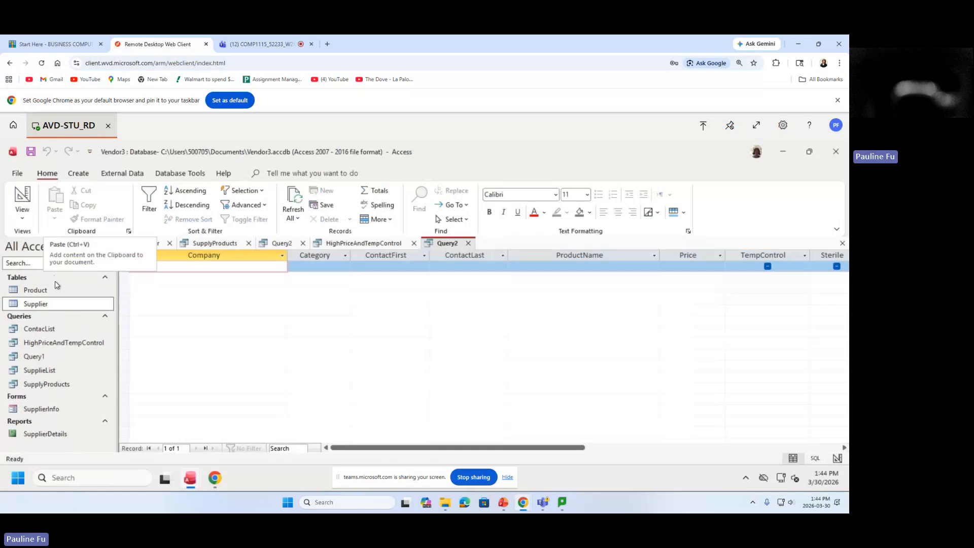
double_click(45, 306)
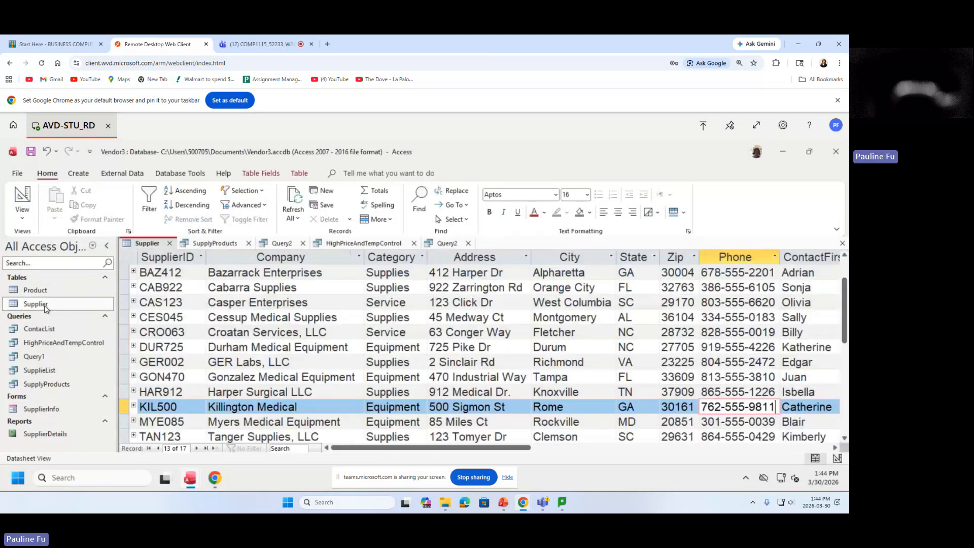
click(385, 256)
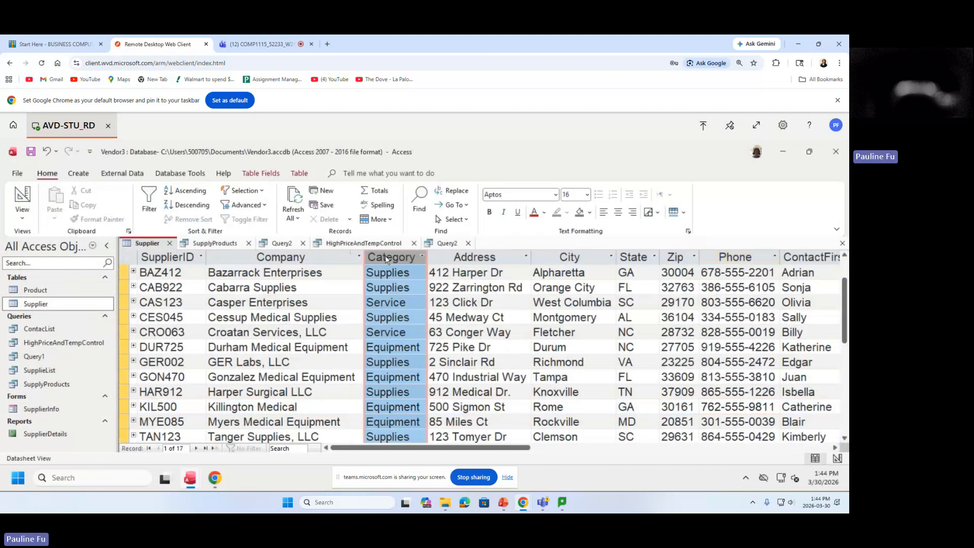
click(417, 348)
drag(417, 348, 363, 349)
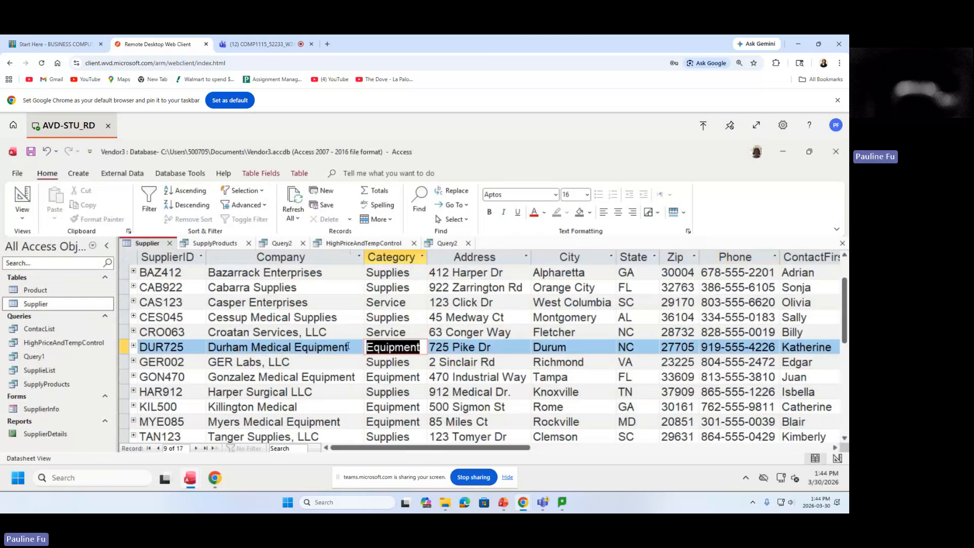
mouse_move(367, 347)
mouse_down()
mouse_move(376, 338)
mouse_move(369, 347)
mouse_up()
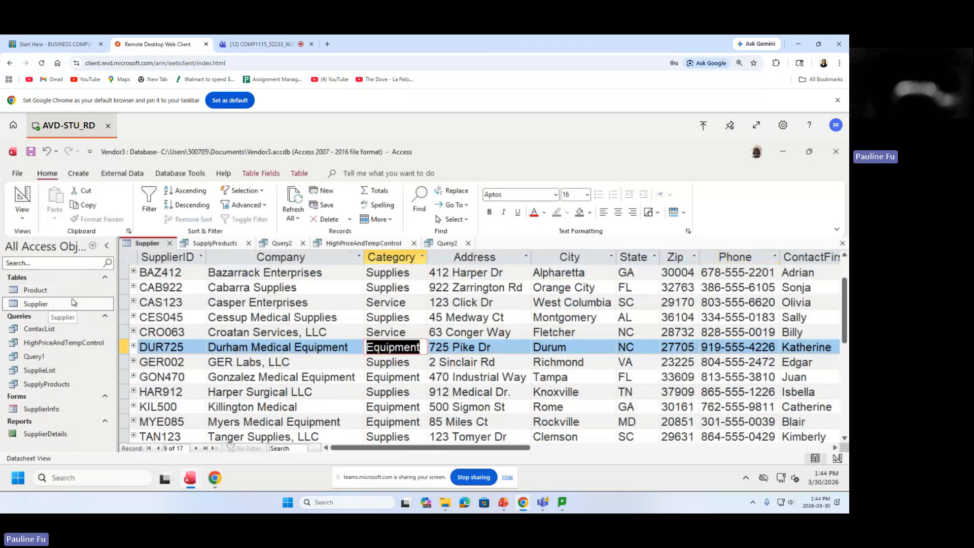
click(447, 246)
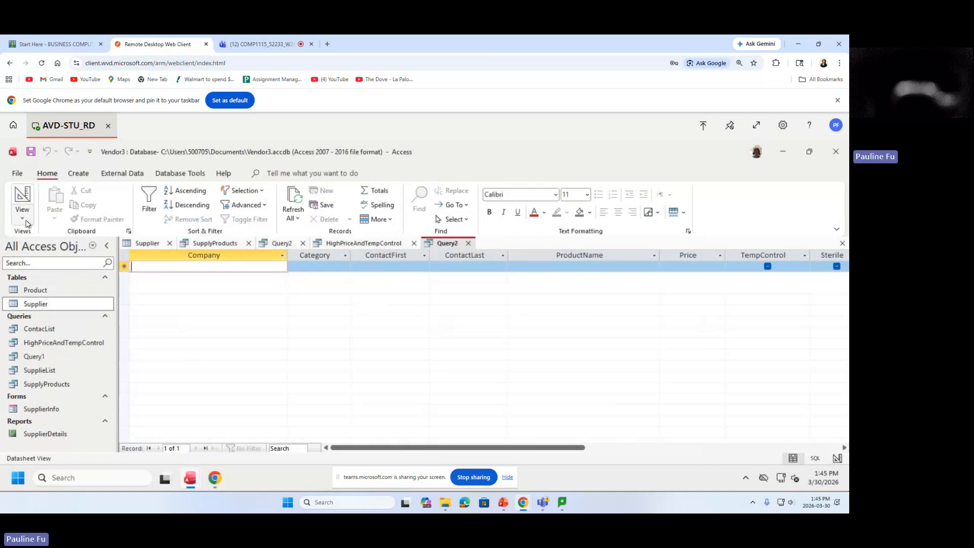
Return to Design View and change the Category criterion to 'Equipment'.
click(23, 222)
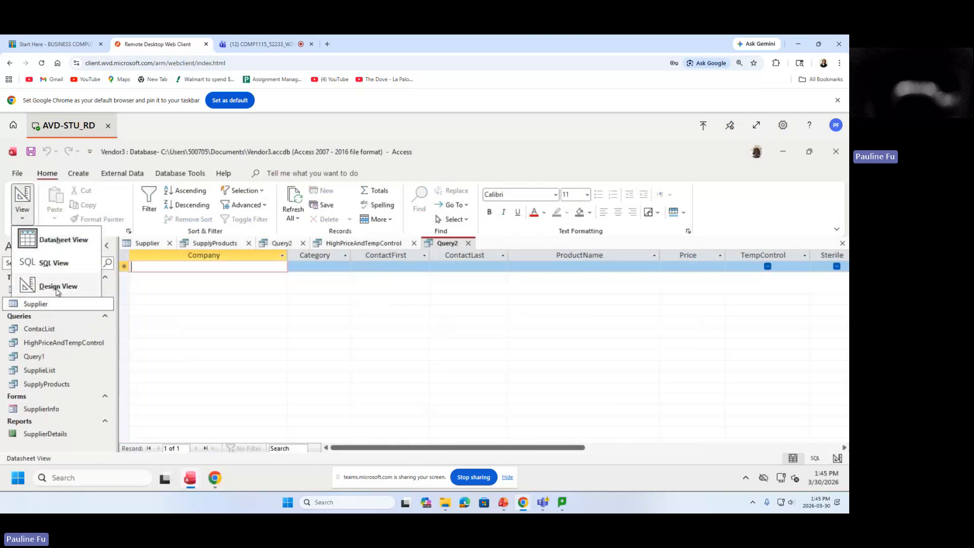
click(57, 286)
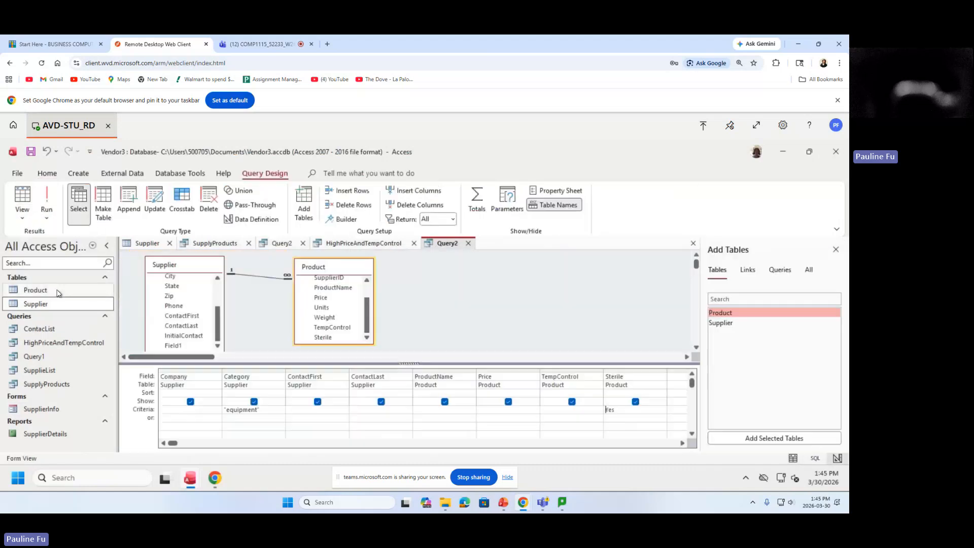
click(227, 410)
click(278, 422)
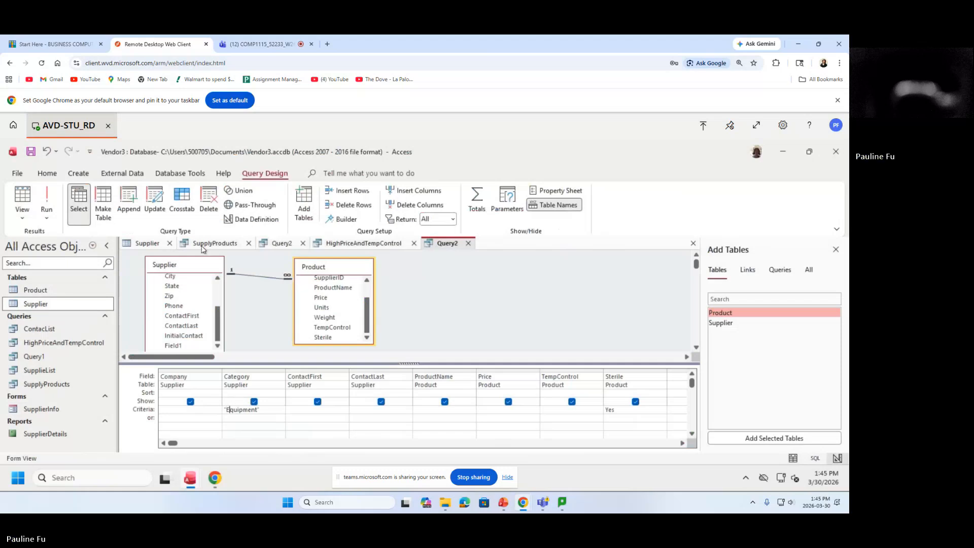
Rerun the query and go back to Design View.
click(46, 198)
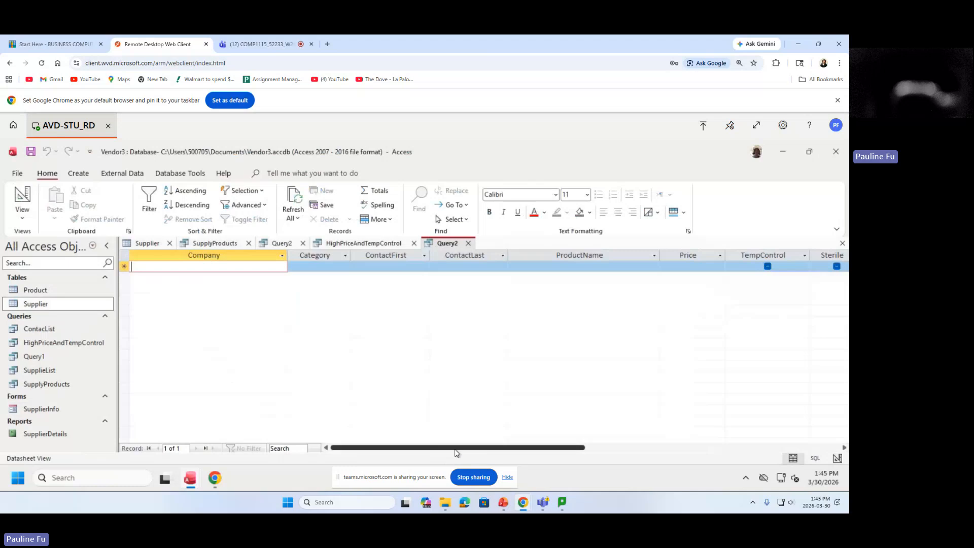
drag(455, 452, 239, 465)
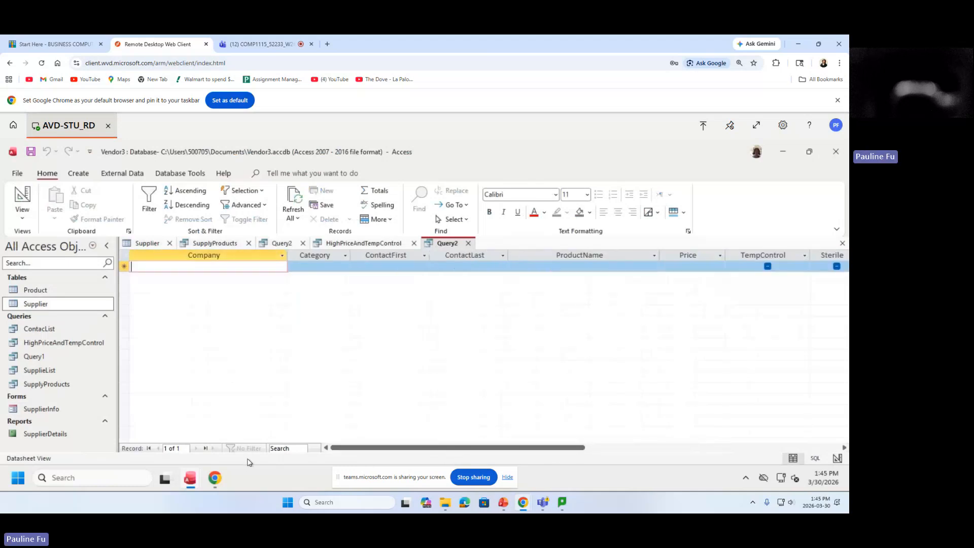
click(23, 218)
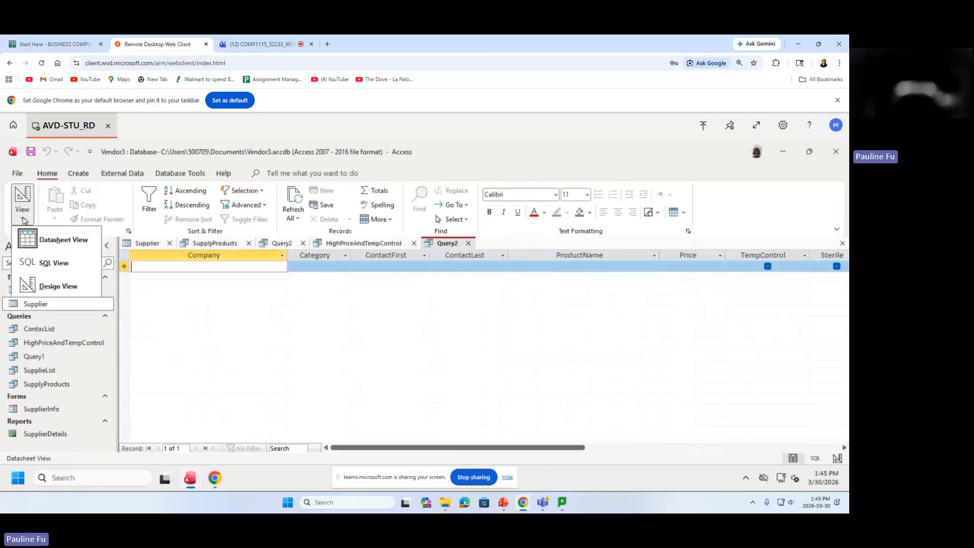
click(71, 287)
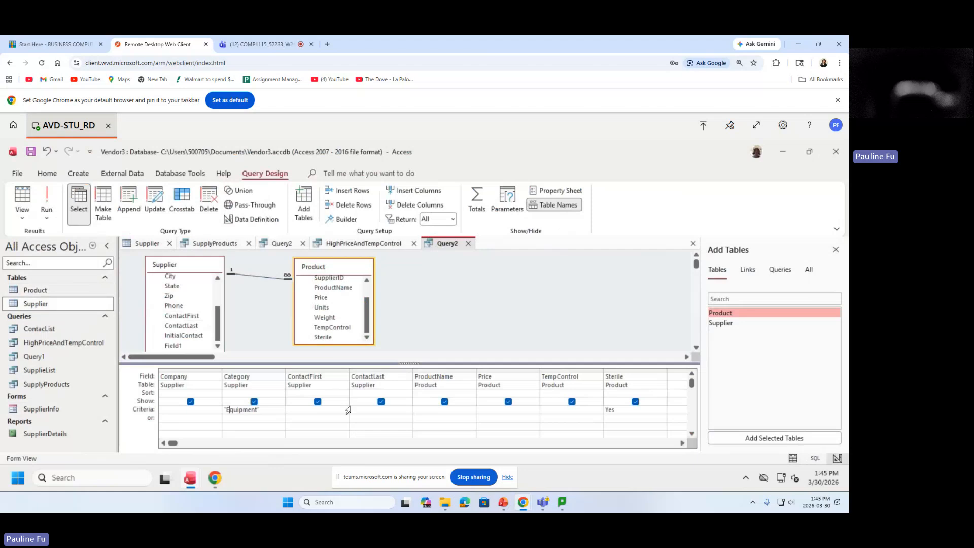
click(272, 410)
Move Sterile's Yes criterion to the or row, run the query for 30 records, and begin saving.
drag(617, 409, 600, 410)
key(Delete)
click(629, 421)
text(Yes)
drag(631, 422, 586, 422)
click(45, 199)
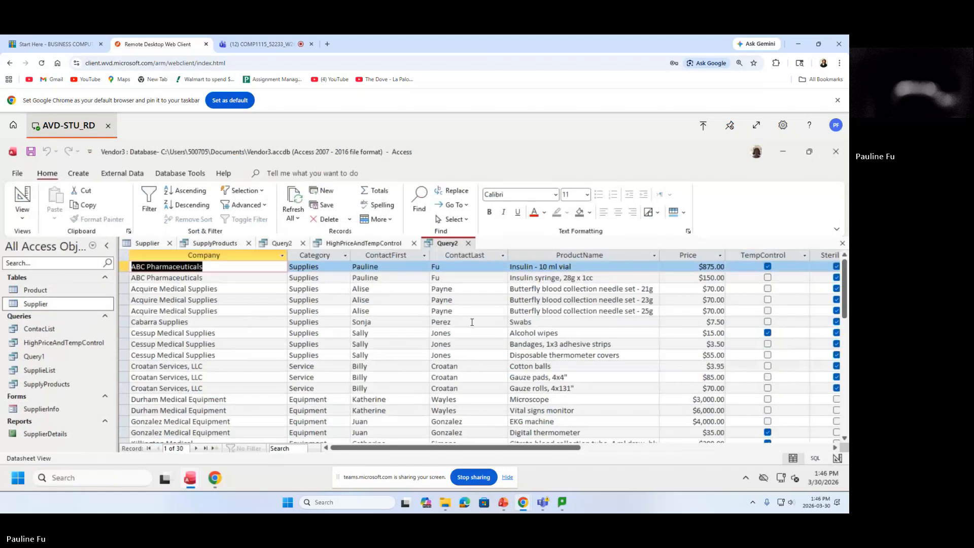
key(ctrl+s)
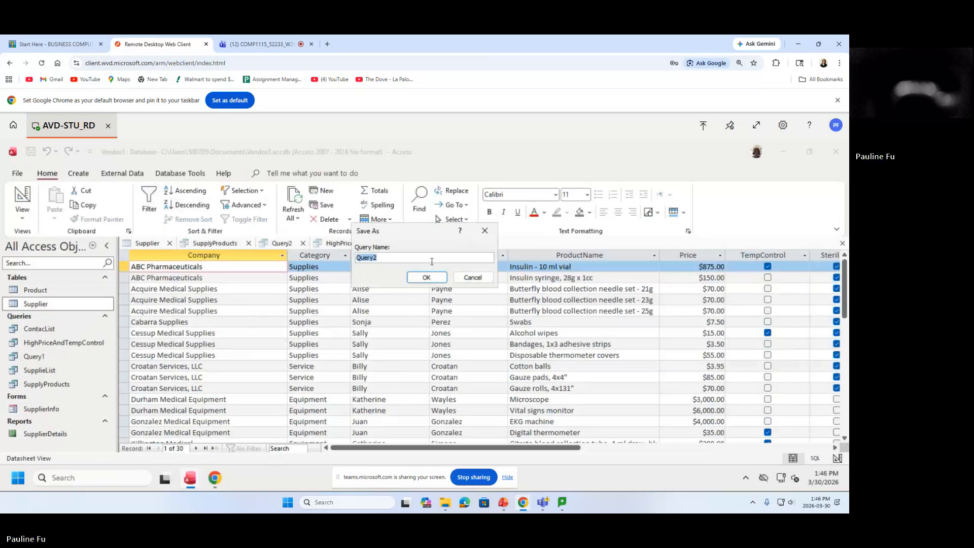
Name the query EquipmentOrSterile and save it.
text(EquipmentOrSterile)
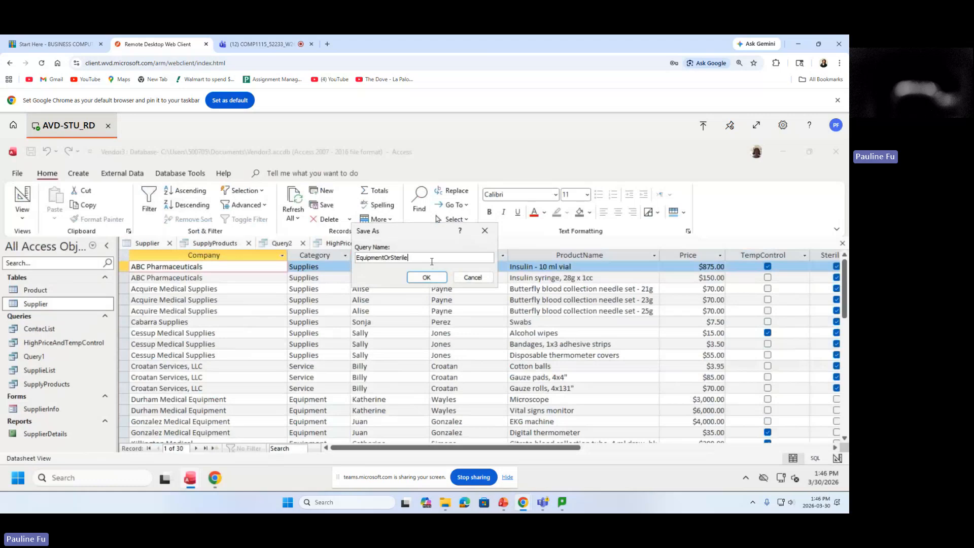
drag(427, 261, 448, 253)
click(427, 277)
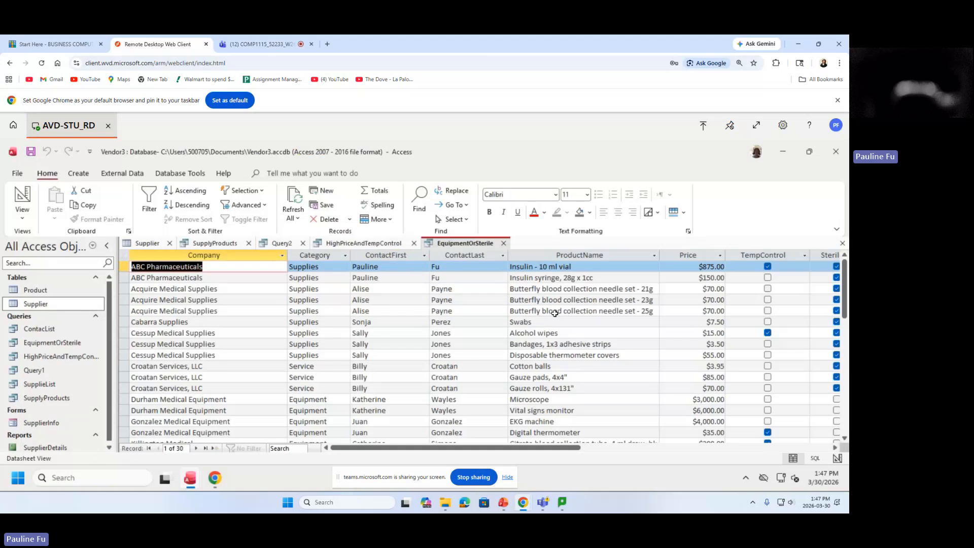
Select the Price column in the EquipmentOrSterile datasheet.
click(687, 255)
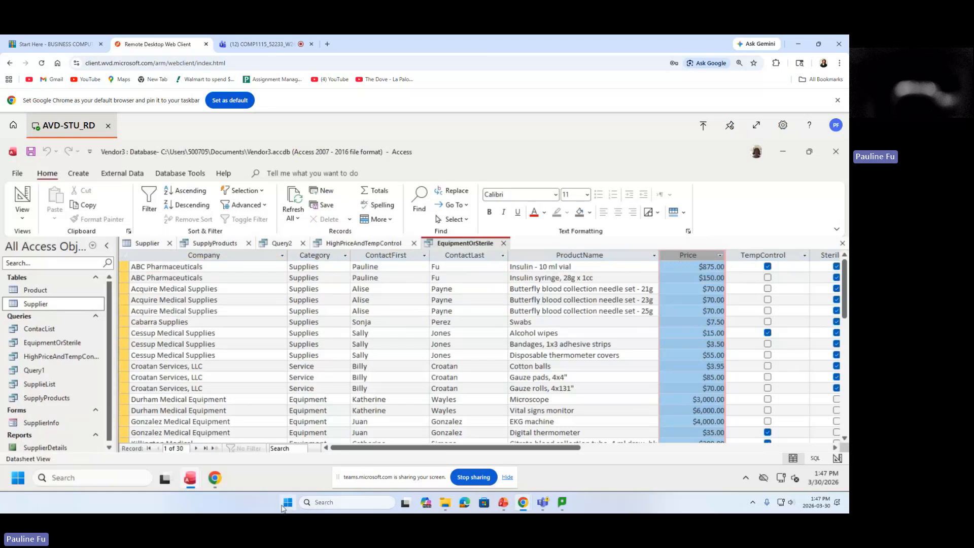
Start a blank Word document reading 'Break, back at 2PM' and snap it to the screen's right half.
click(288, 503)
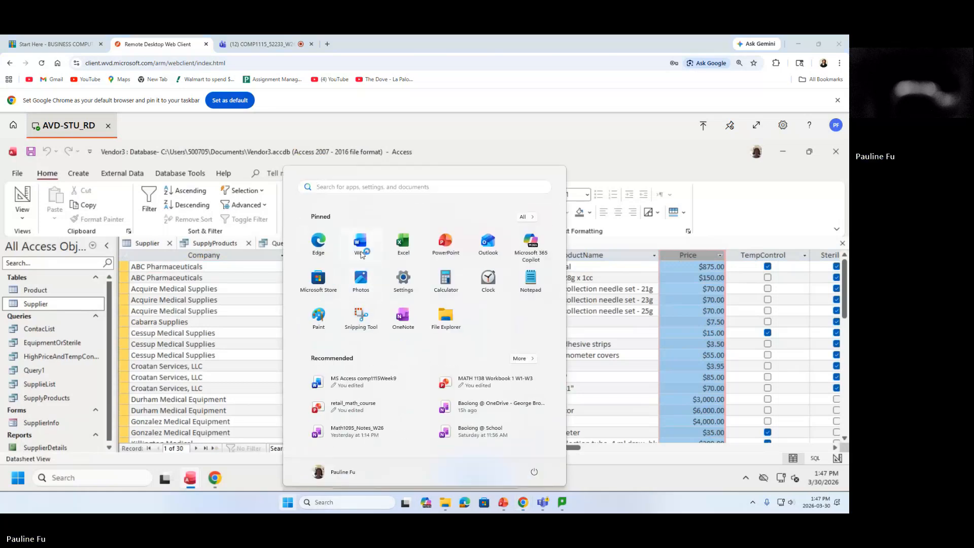
click(364, 249)
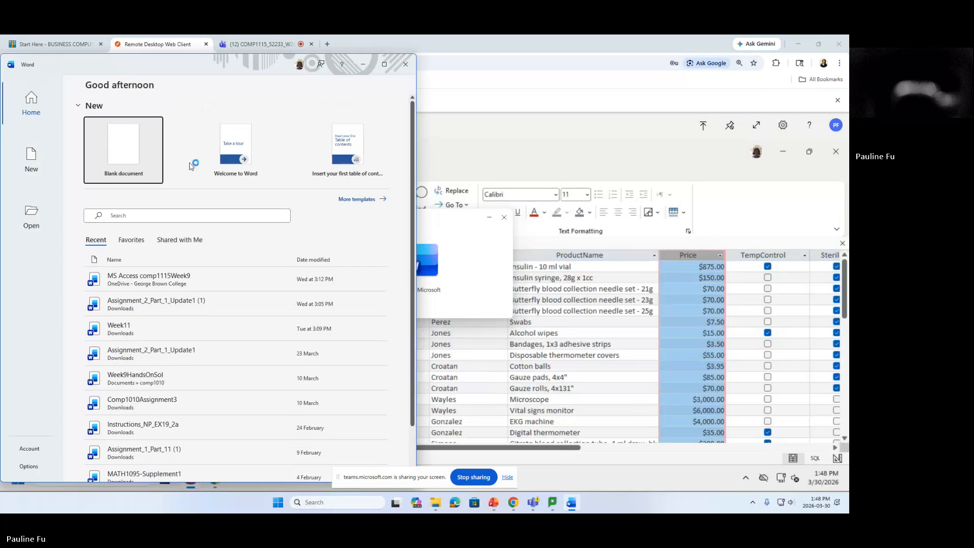
click(124, 158)
drag(312, 64, 761, 300)
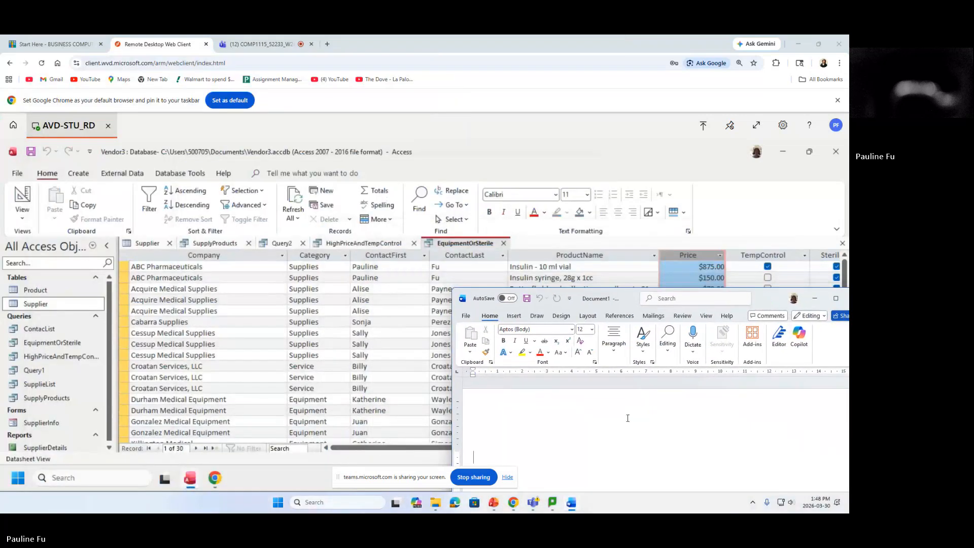
text(Break, back at 2PM)
drag(765, 306, 773, 324)
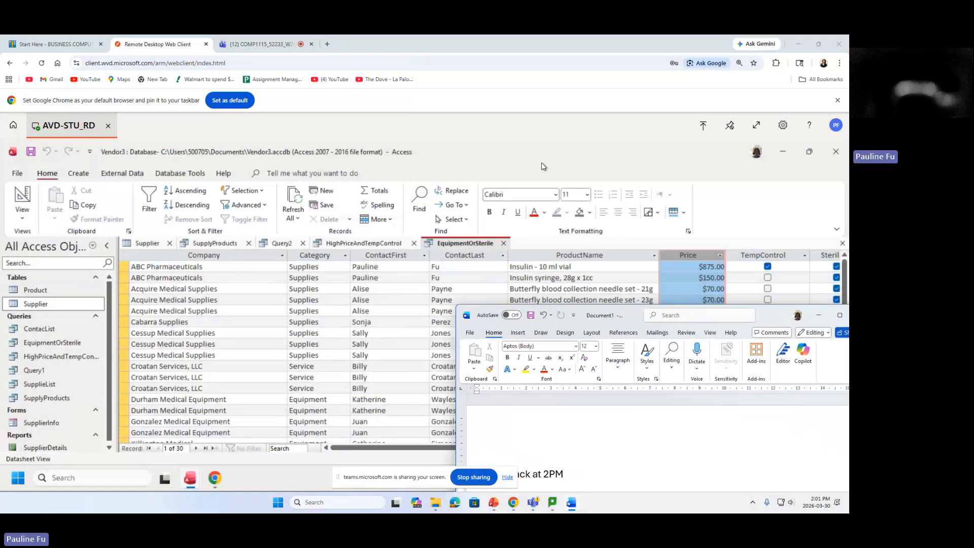
Bring the Access window with the EquipmentOrSterile datasheet back in front of Word.
click(490, 133)
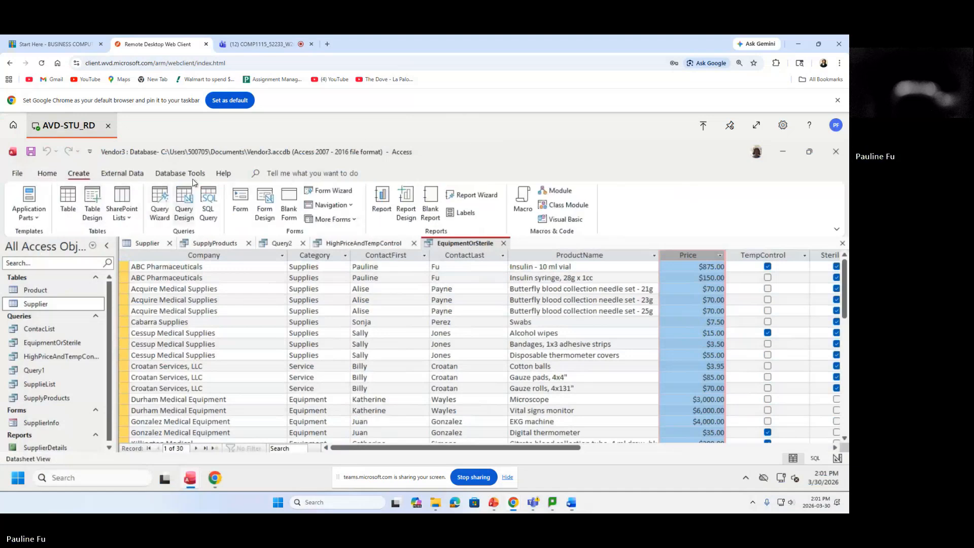
Create a new query in Design view, closing the table picker without adding any tables.
click(185, 211)
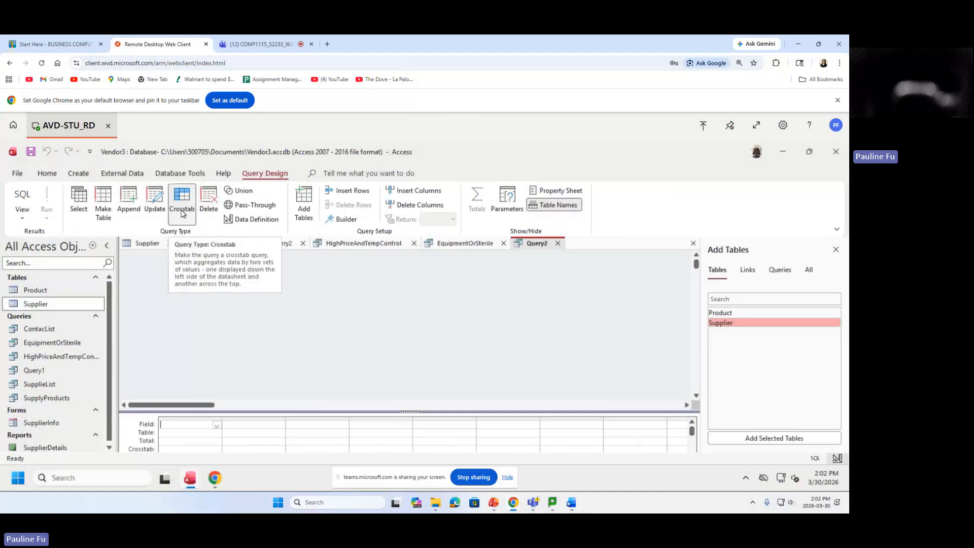
click(836, 249)
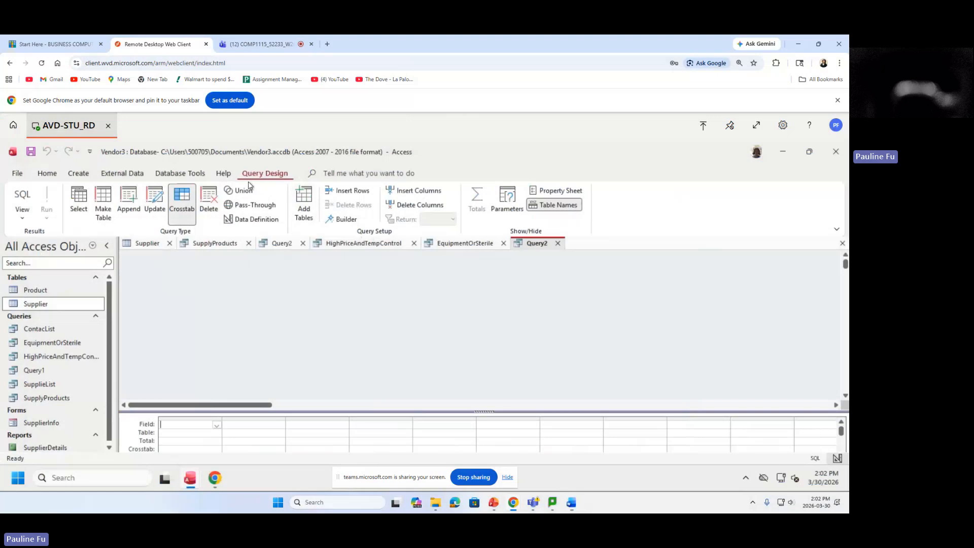
click(78, 174)
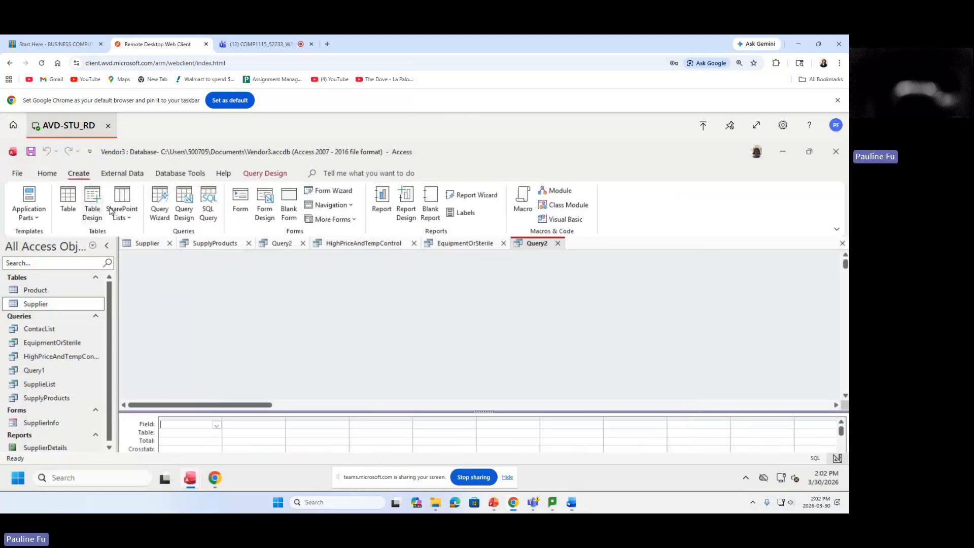
Start Query3 in Design view with the Supplier and Product tables added.
click(189, 208)
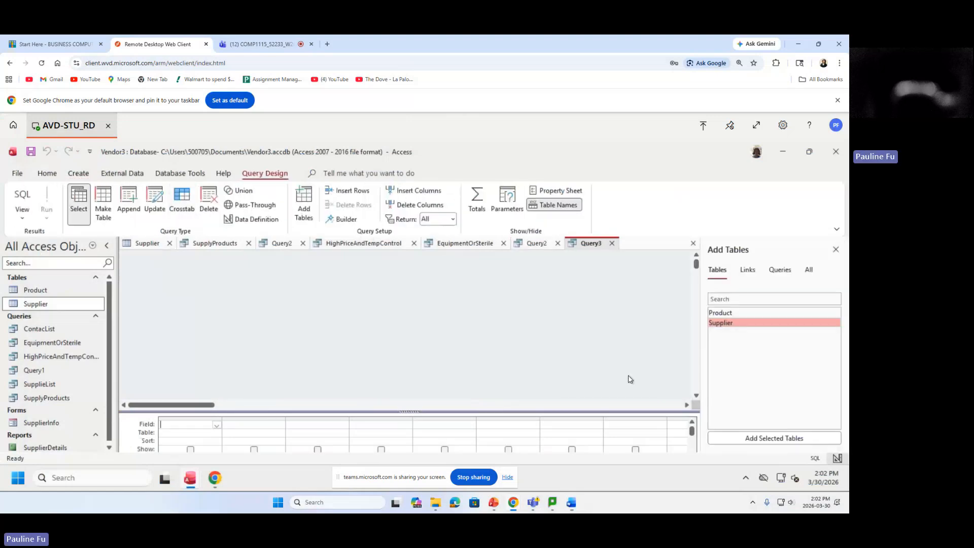
double_click(738, 325)
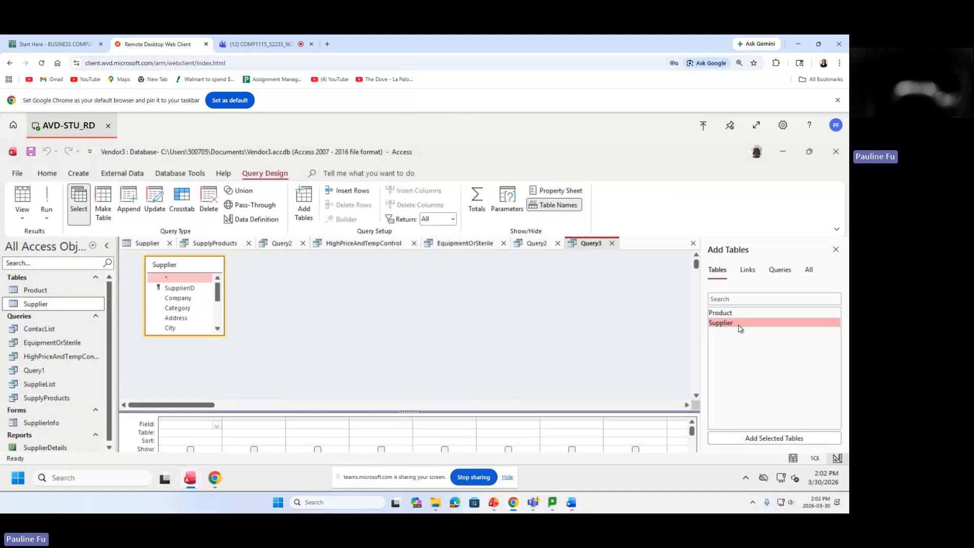
double_click(735, 314)
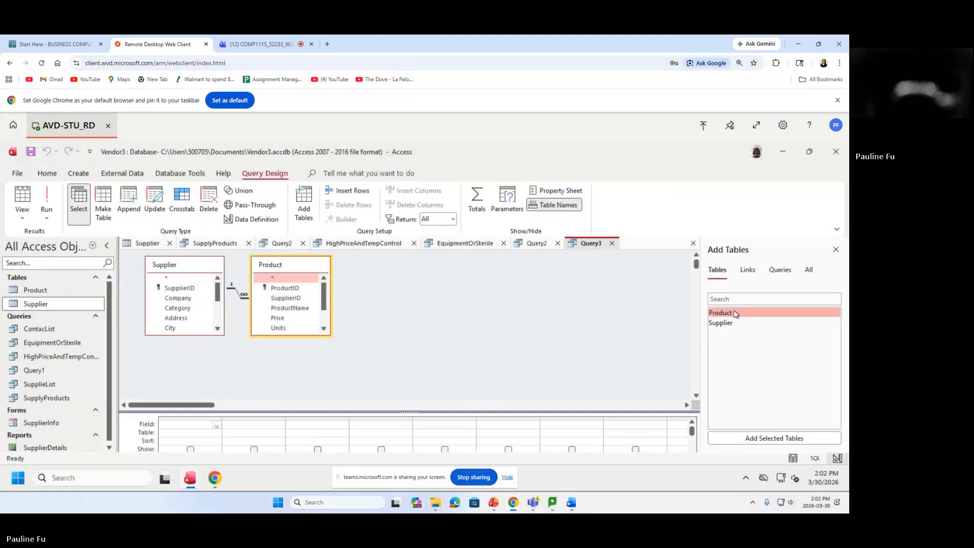
click(185, 301)
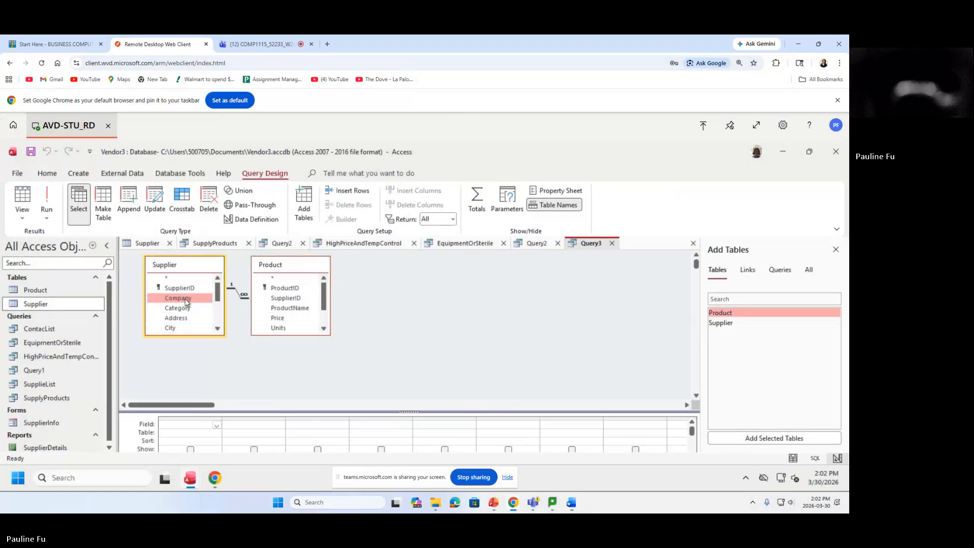
Add Company from Supplier, then ProductID, ProductName and Price from Product as the first four columns.
double_click(189, 301)
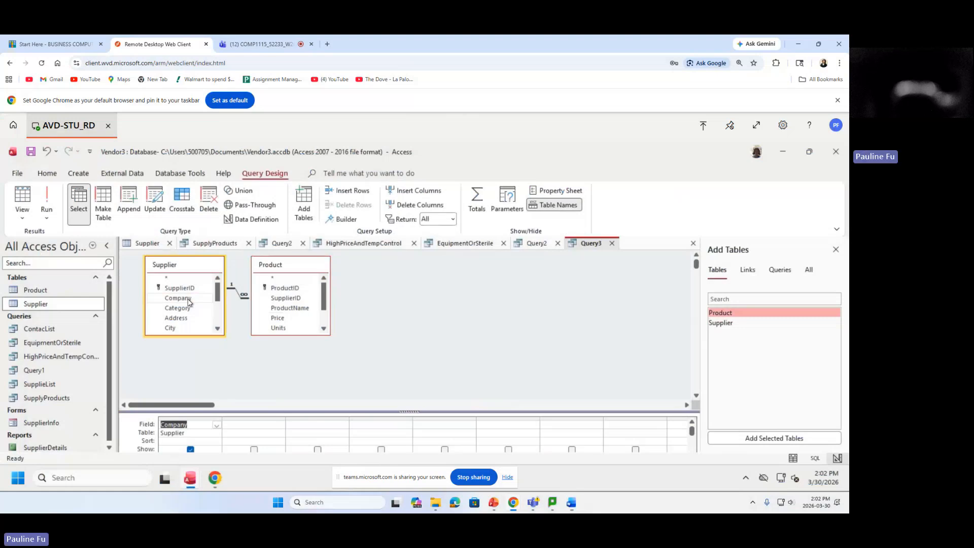
click(300, 293)
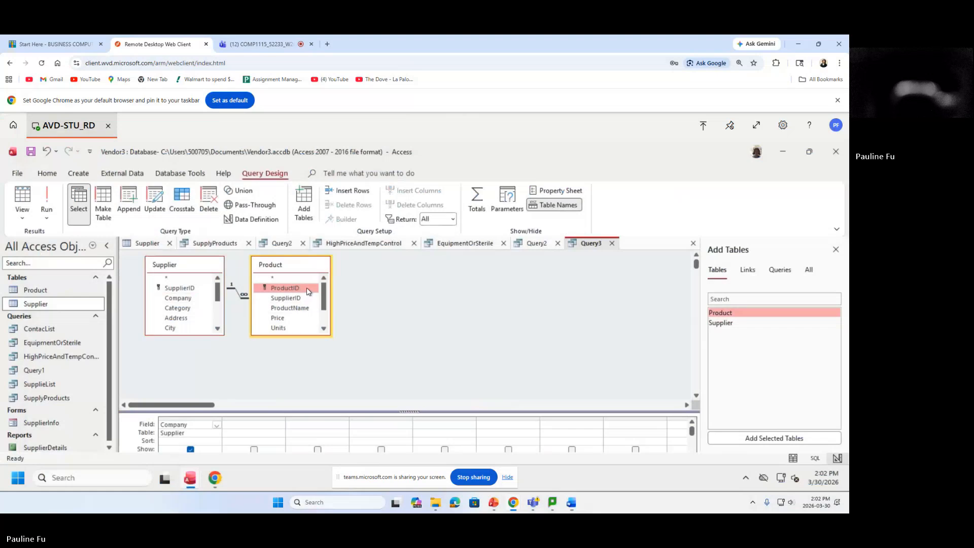
double_click(307, 291)
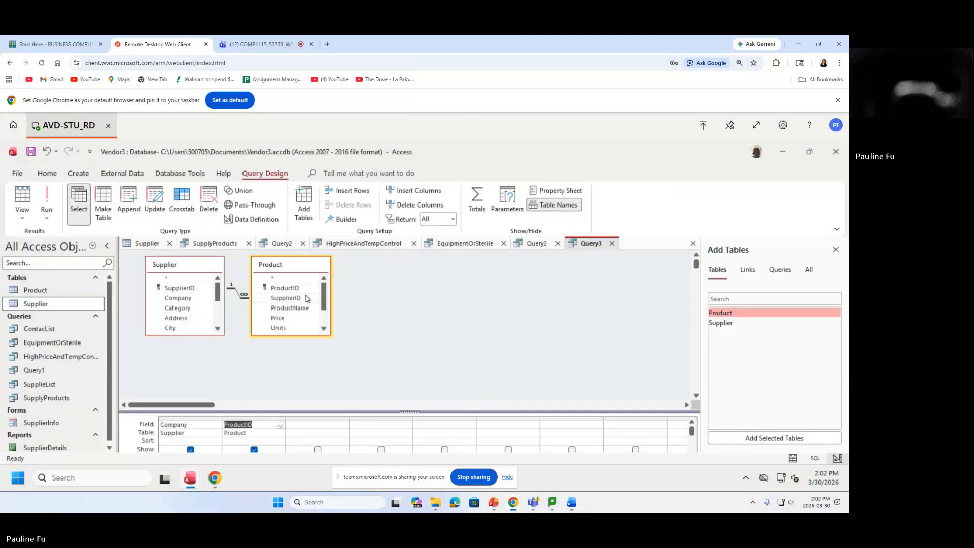
click(307, 310)
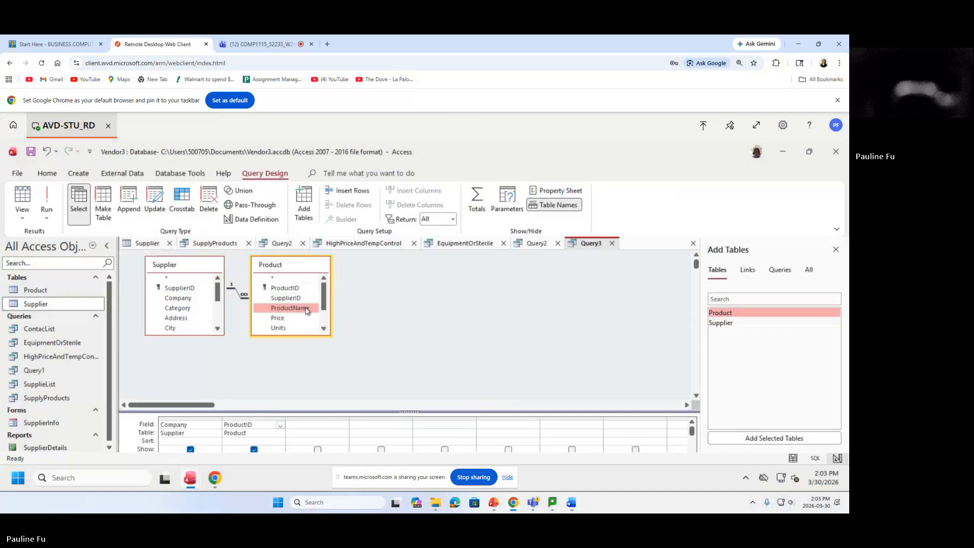
double_click(307, 310)
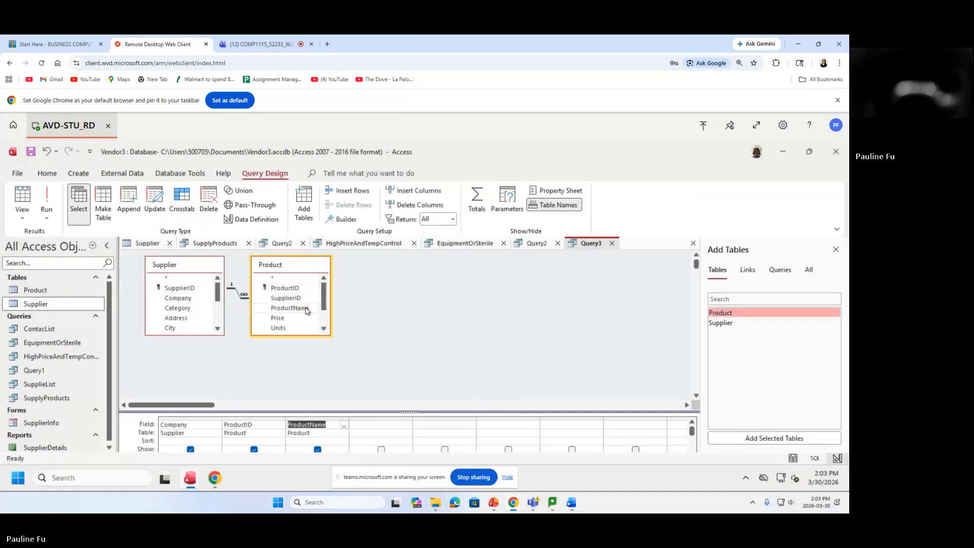
click(296, 319)
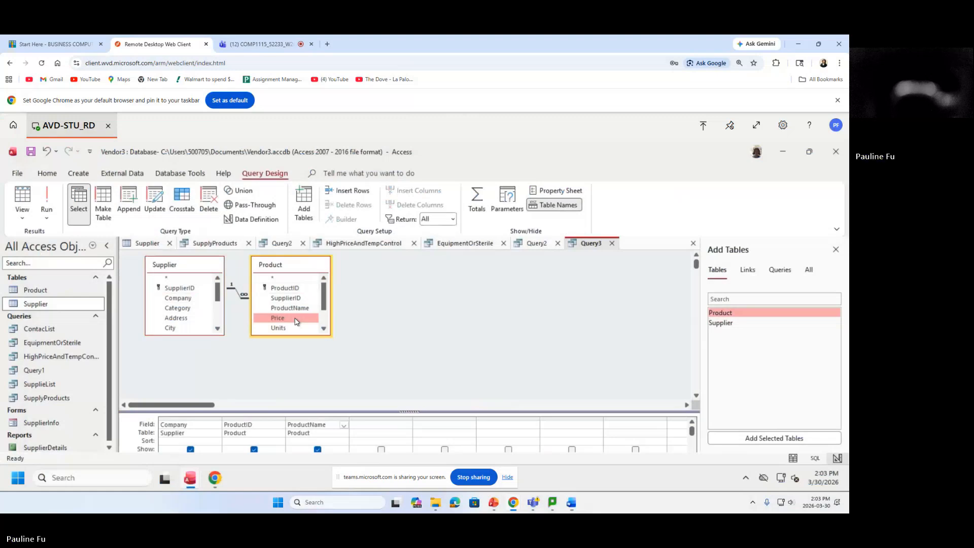
double_click(296, 320)
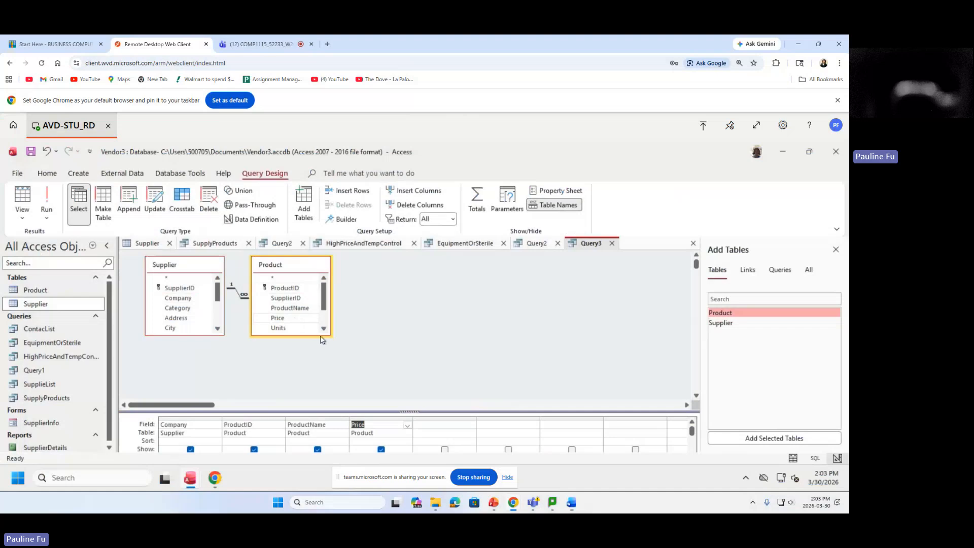
click(445, 426)
In the Expression Builder, insert the Price field from Vendor3.accdb's Product table.
click(344, 219)
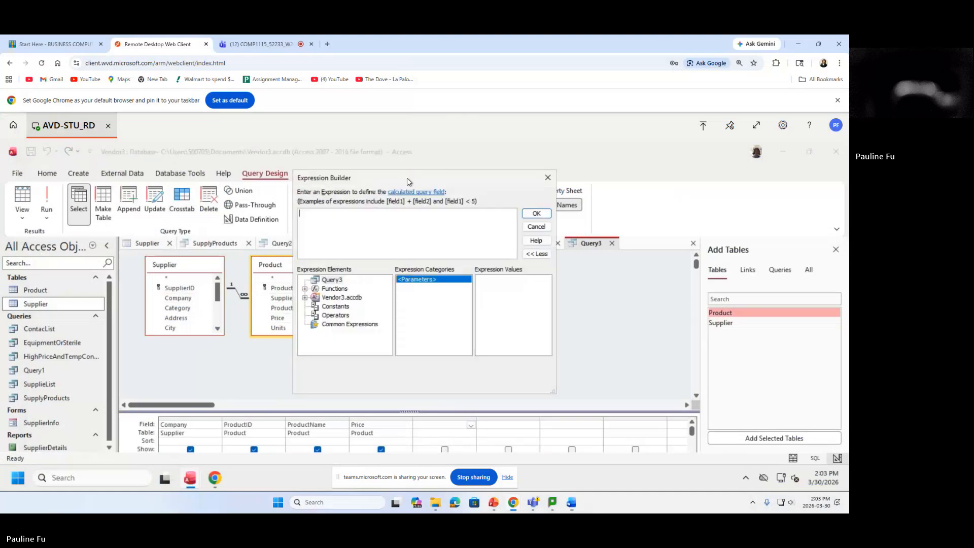
drag(405, 184, 466, 211)
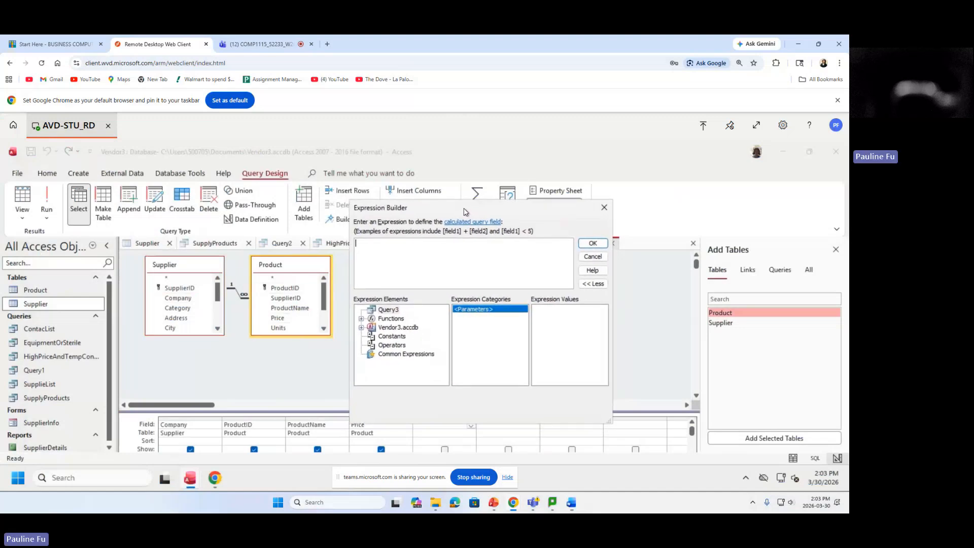
click(361, 327)
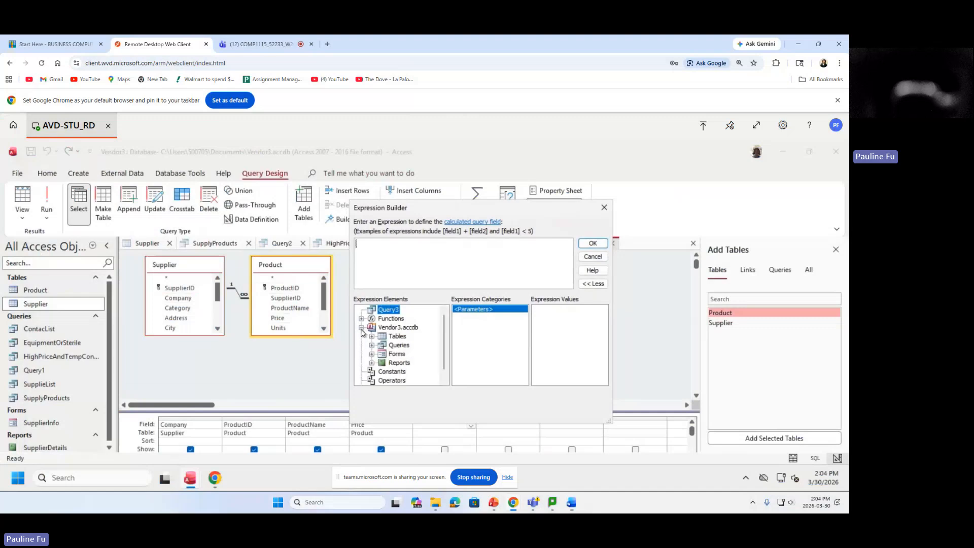
click(372, 337)
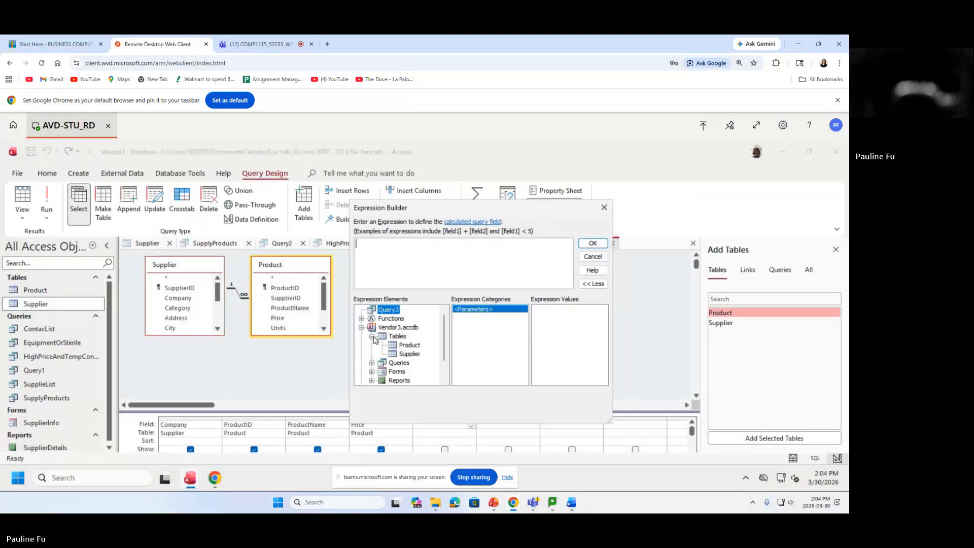
click(408, 345)
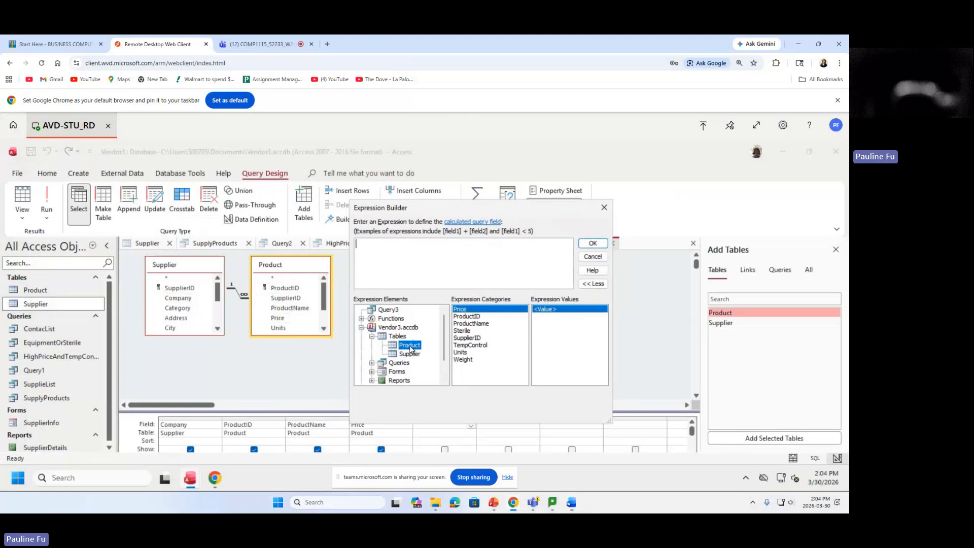
click(467, 312)
double_click(467, 312)
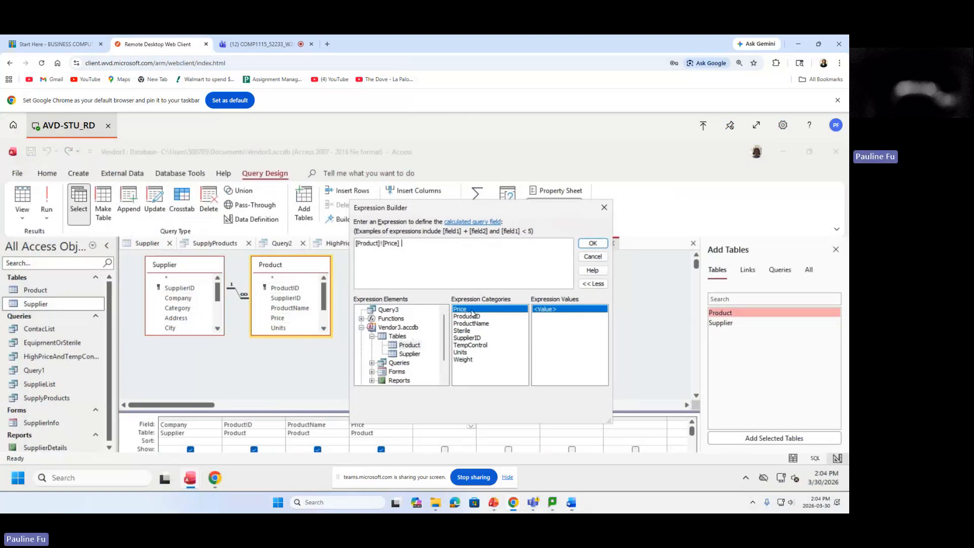
Multiply the Price reference by 0.1, giving the expression [Product]![Price] *0.1.
mouse_move(419, 243)
mouse_down()
mouse_move(331, 244)
mouse_move(447, 251)
mouse_move(292, 235)
mouse_move(414, 245)
mouse_up()
text(*)
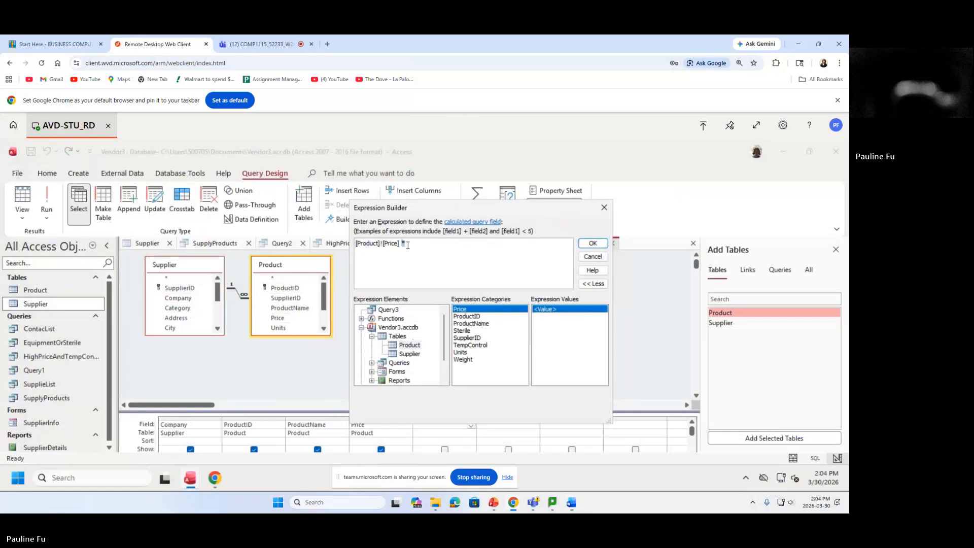
drag(402, 244, 407, 243)
text(0.1)
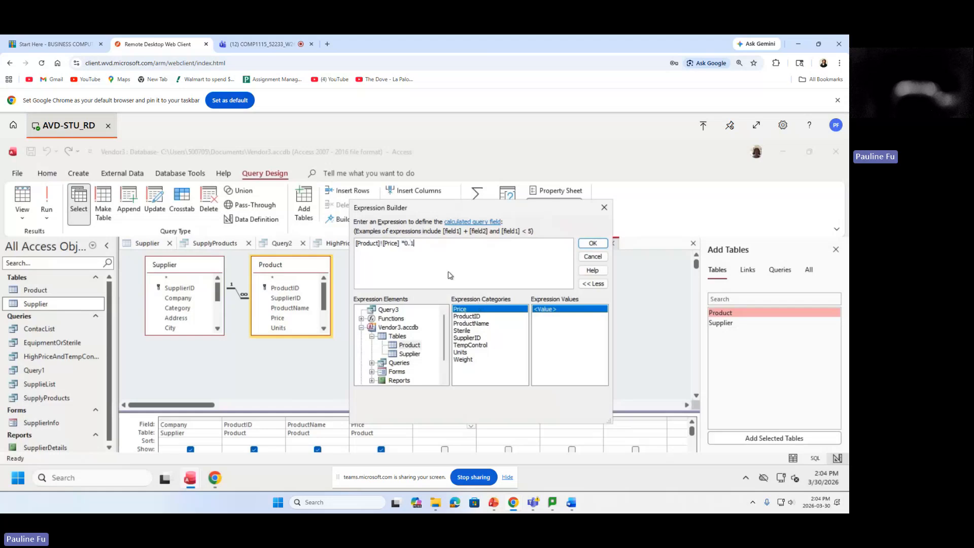
mouse_move(423, 244)
mouse_down()
mouse_move(394, 244)
mouse_move(423, 244)
mouse_up()
drag(383, 246, 355, 244)
click(442, 240)
drag(442, 240, 355, 245)
click(437, 243)
drag(437, 243, 333, 244)
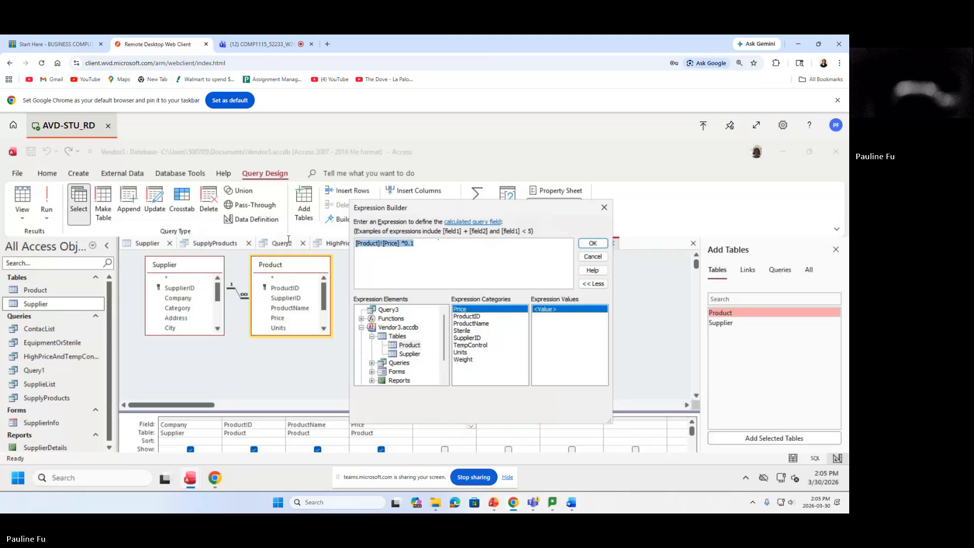
click(518, 261)
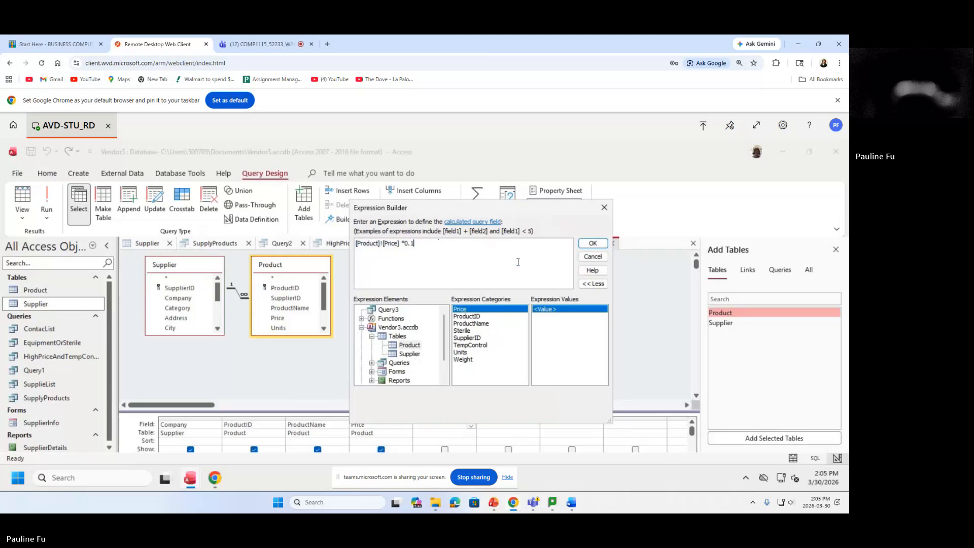
click(593, 246)
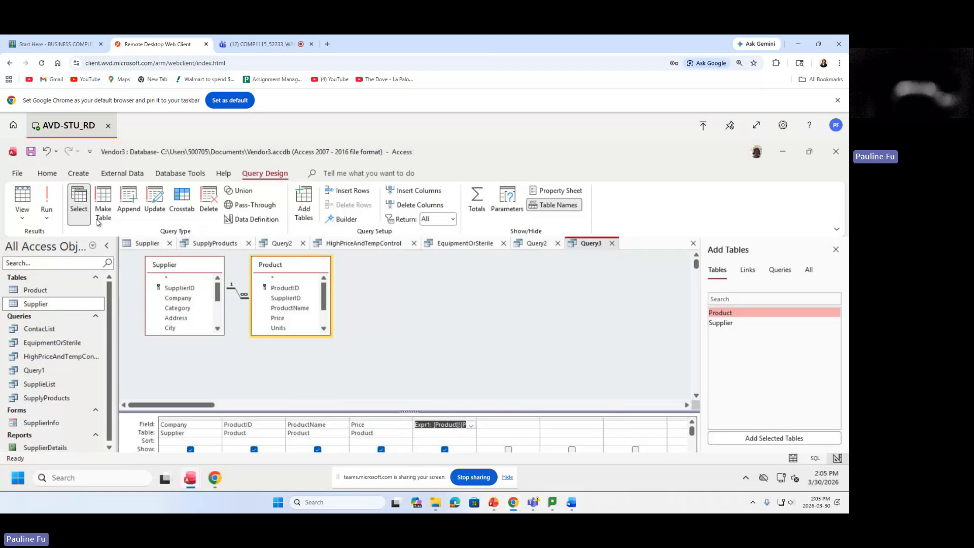
click(44, 203)
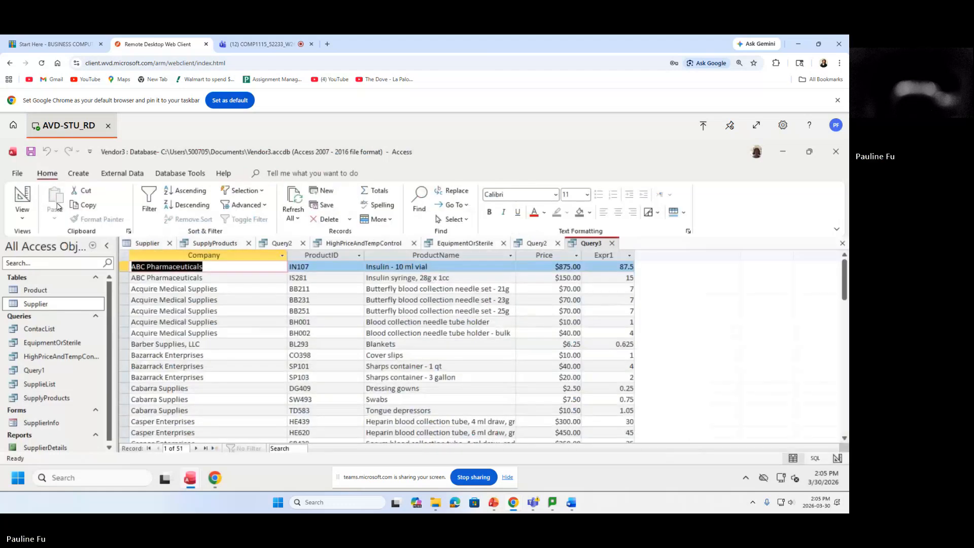
click(605, 255)
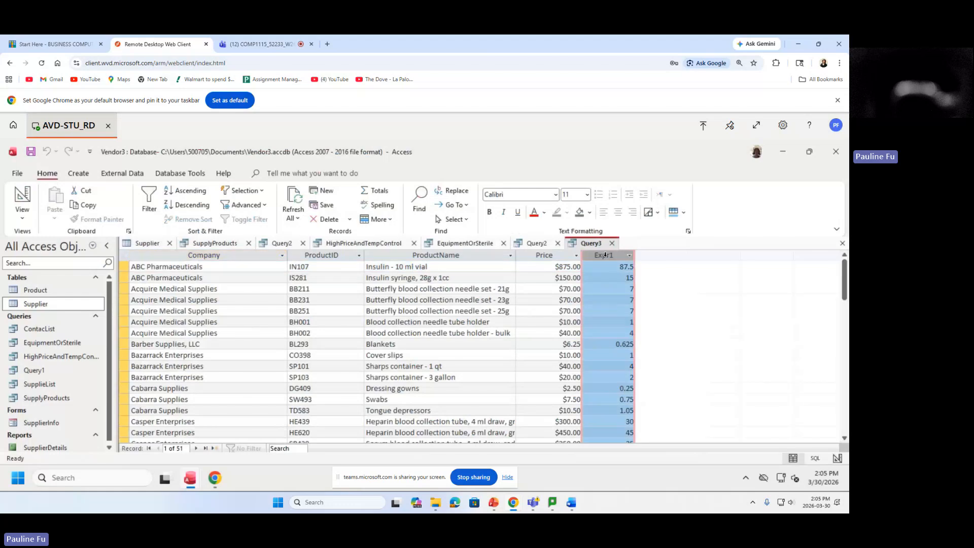
click(563, 257)
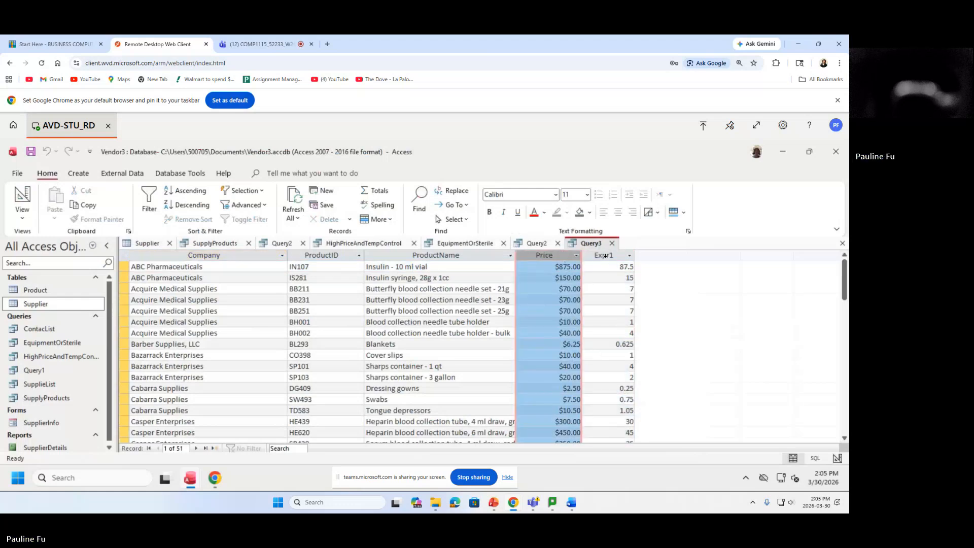
click(604, 255)
click(551, 255)
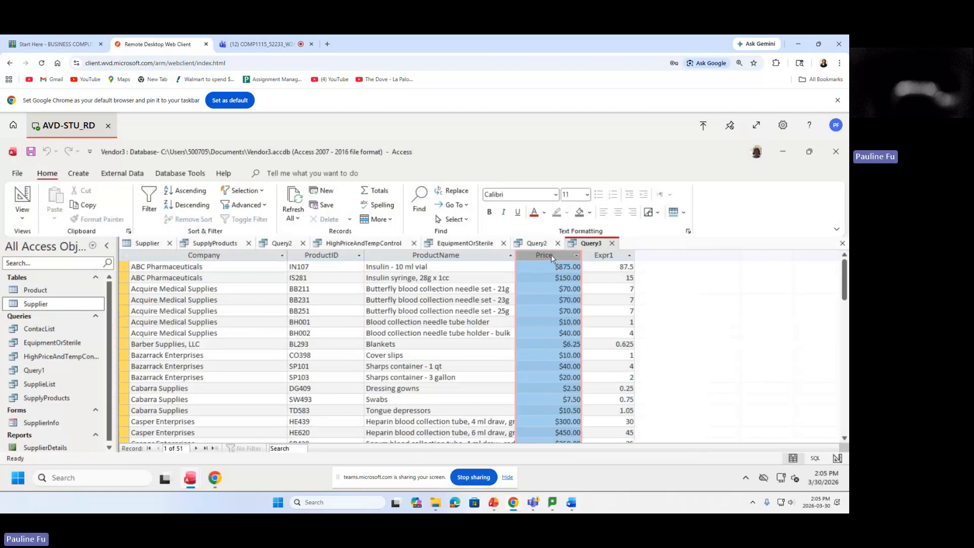
click(607, 255)
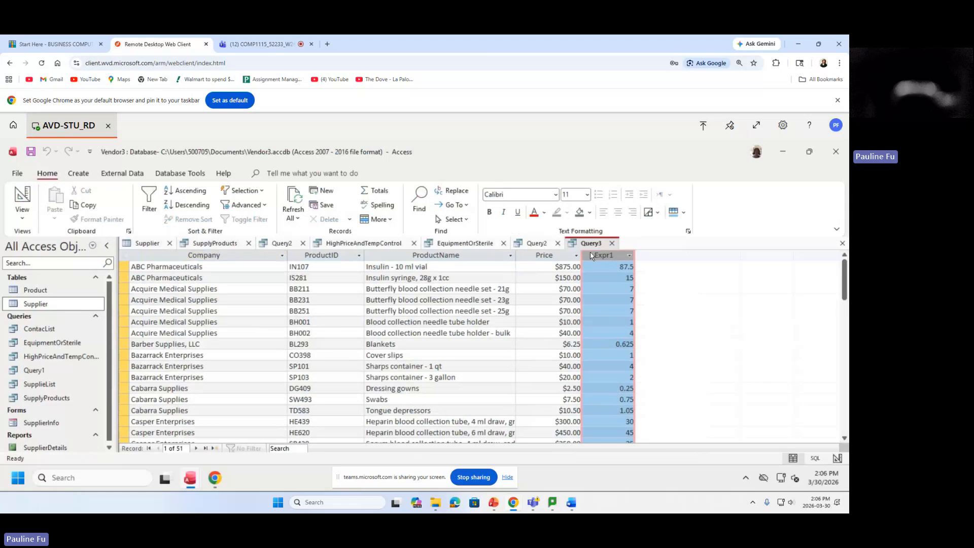
Set the Expr1 field's Caption property to MarkUp in Design view and run the query.
right_click(589, 254)
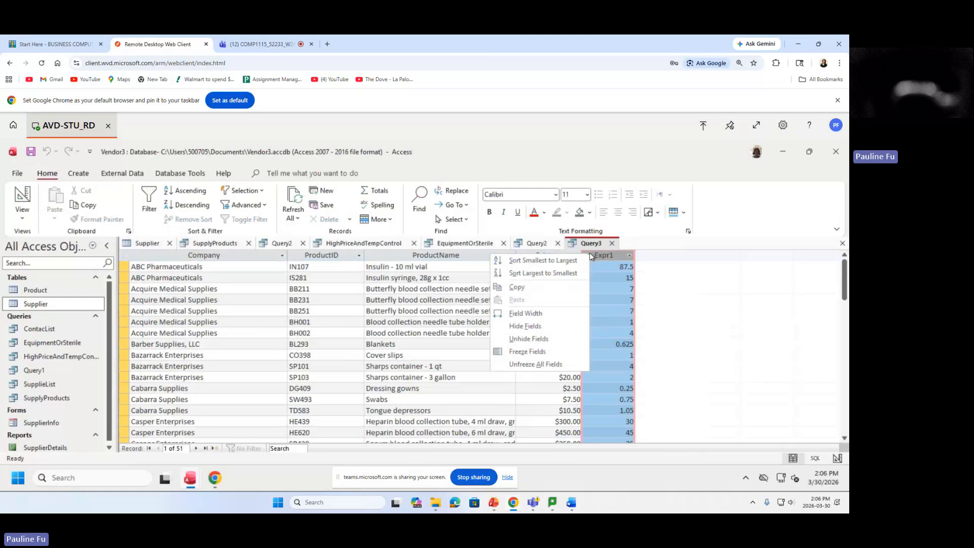
click(599, 254)
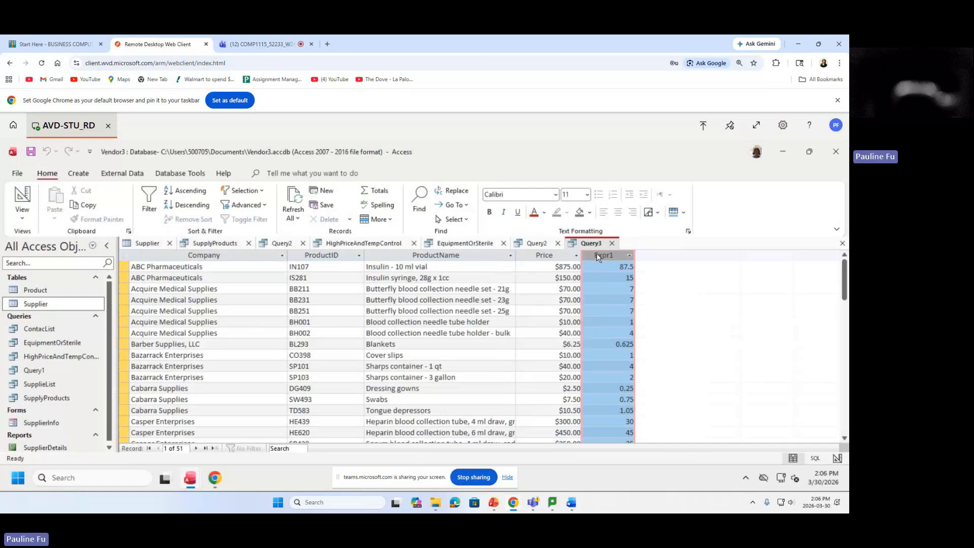
click(22, 219)
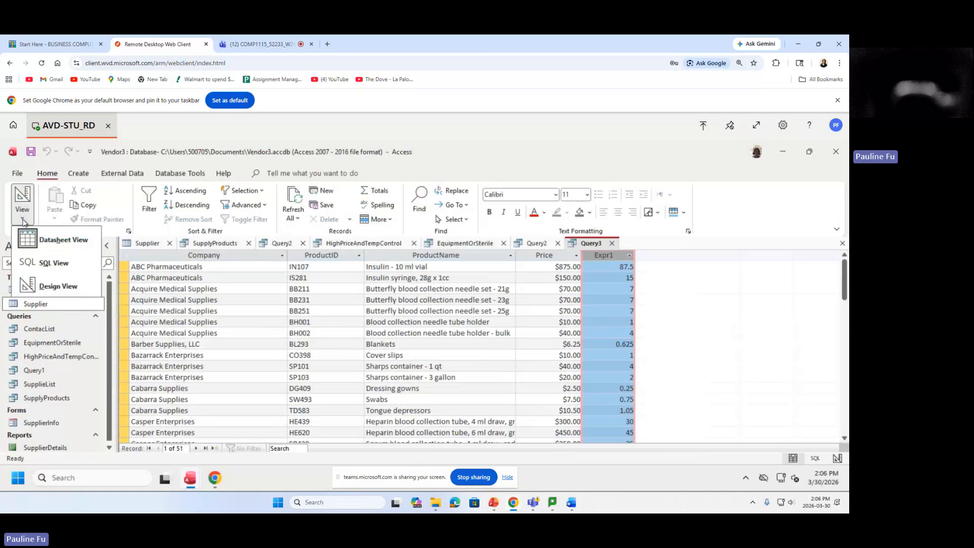
click(59, 287)
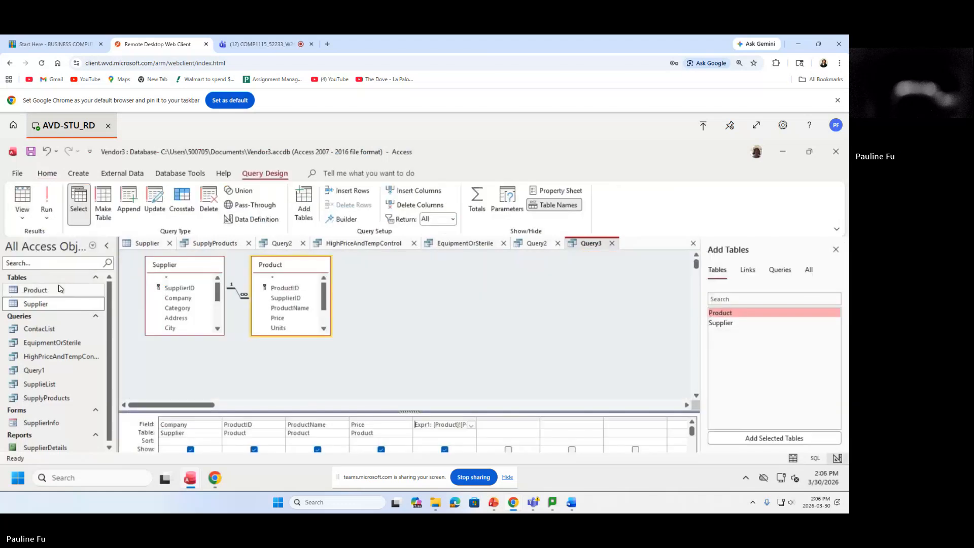
click(433, 418)
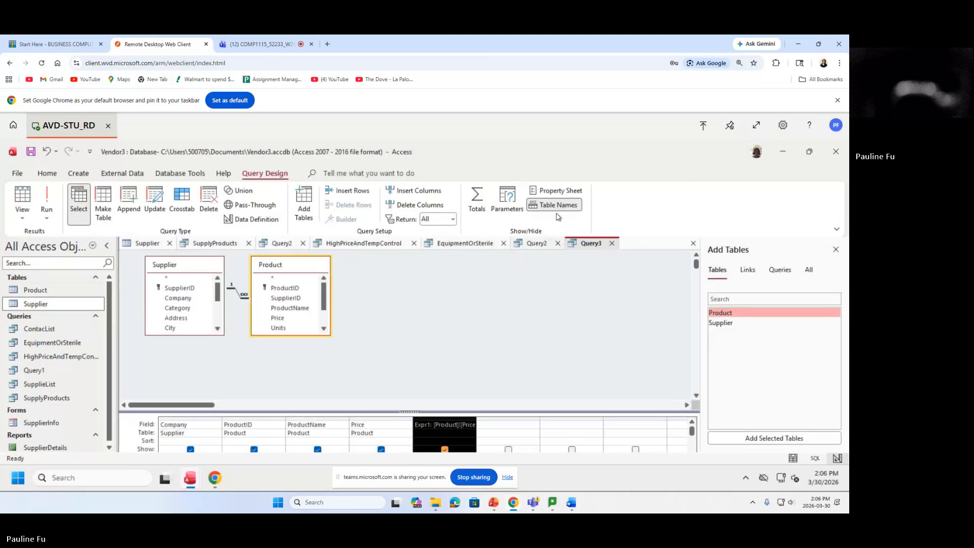
click(568, 196)
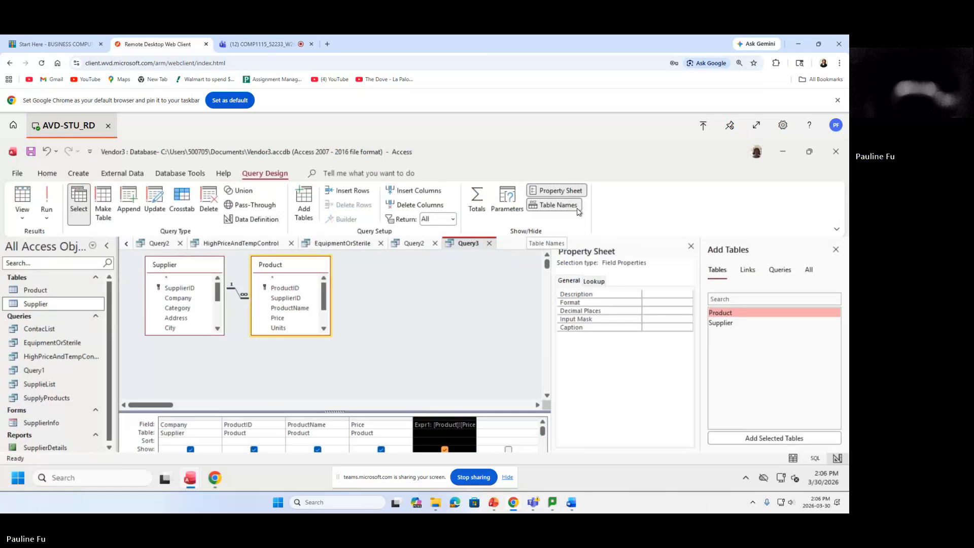
click(640, 327)
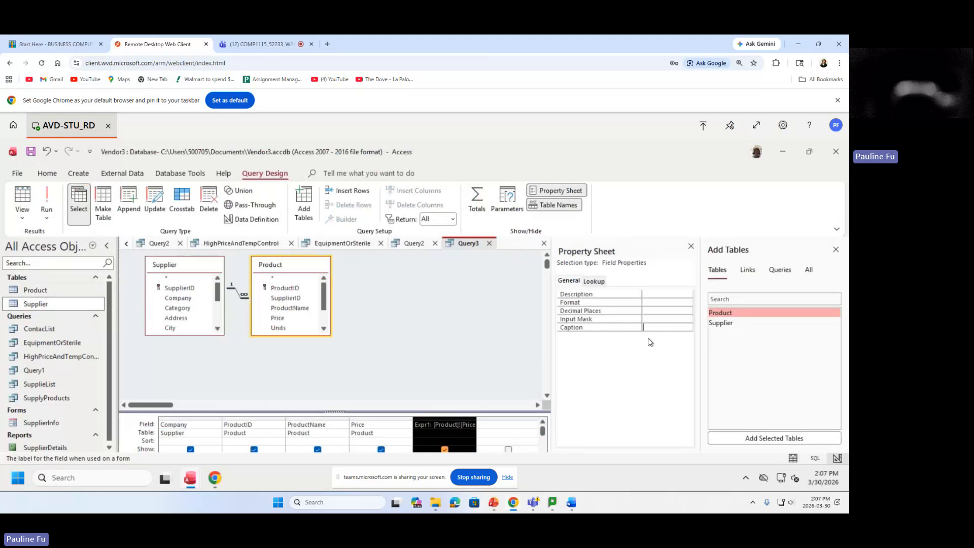
text(Mark)
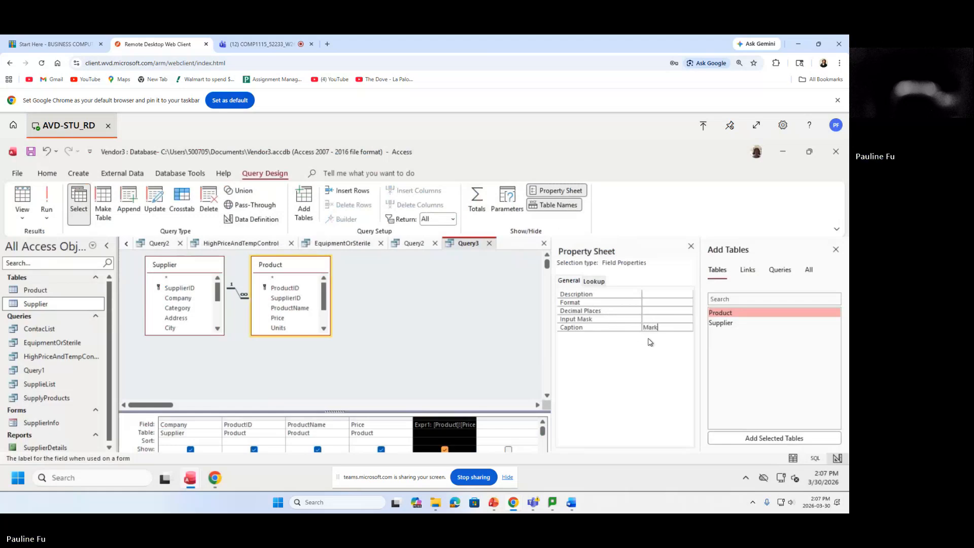
text(UP)
key(BackSpace)
text(p)
click(47, 201)
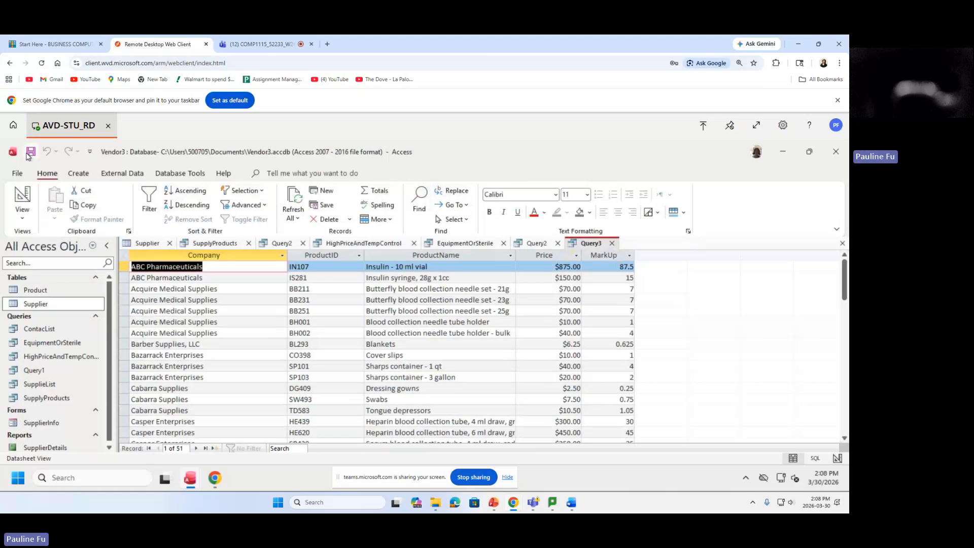
Save Query3 with the name ResaleProductsWithMarkup.
click(30, 153)
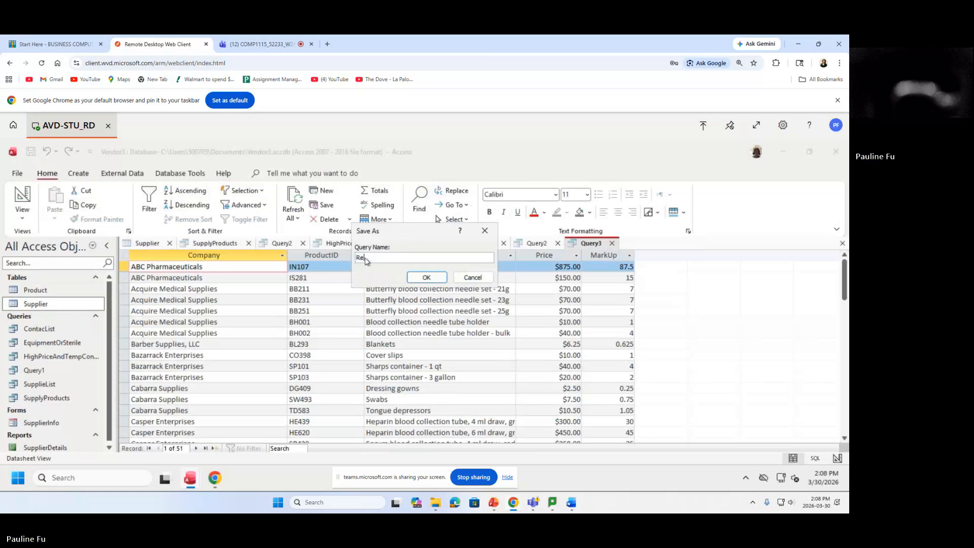
text(ResaleProductsWithMarkup)
mouse_move(449, 258)
mouse_down()
mouse_move(319, 257)
mouse_move(464, 251)
mouse_up()
click(426, 277)
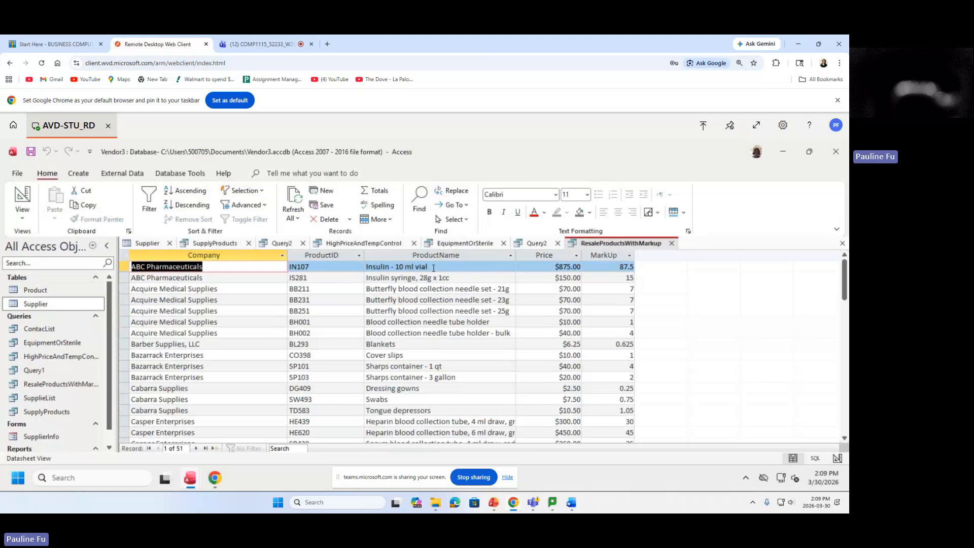
Set the Price field's sort to Descending in Design view and rerun the query.
click(533, 255)
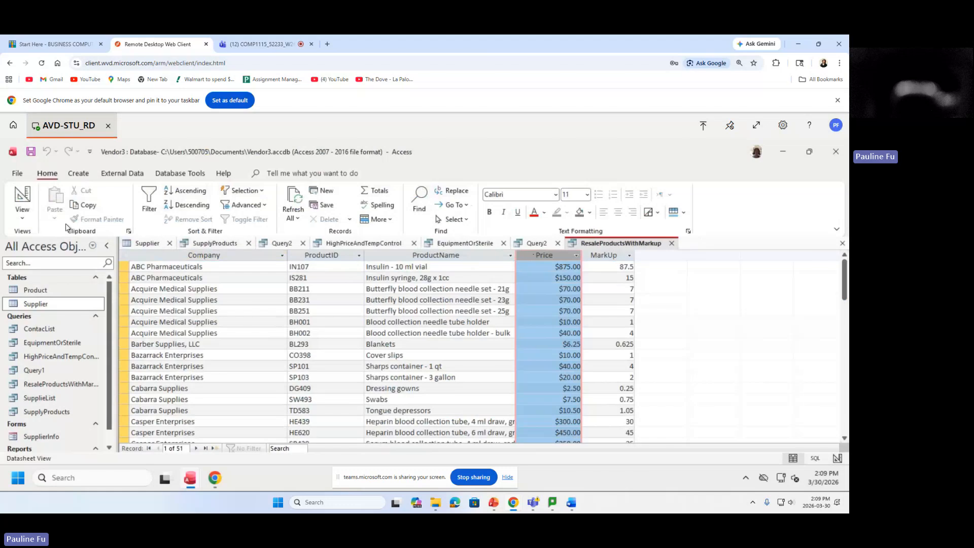
click(23, 222)
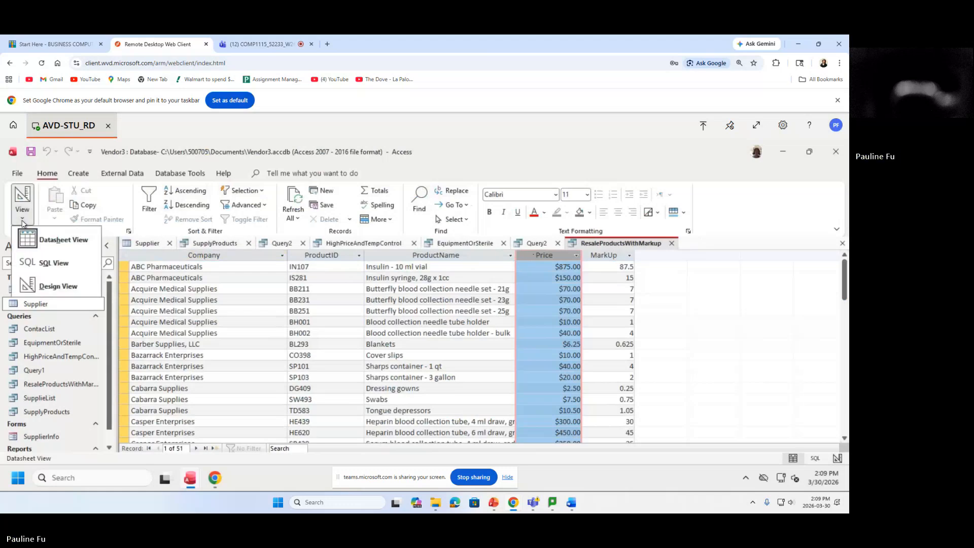
click(59, 286)
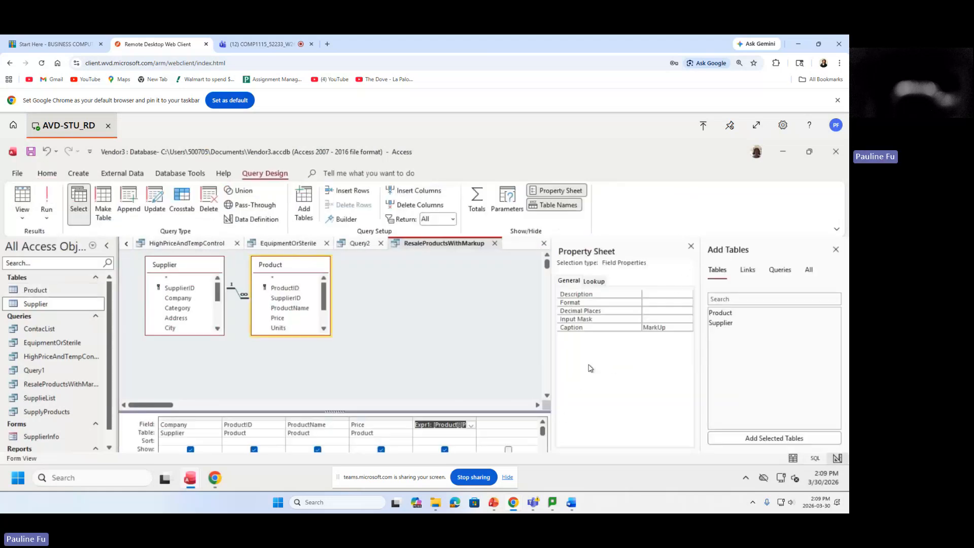
click(548, 397)
click(547, 397)
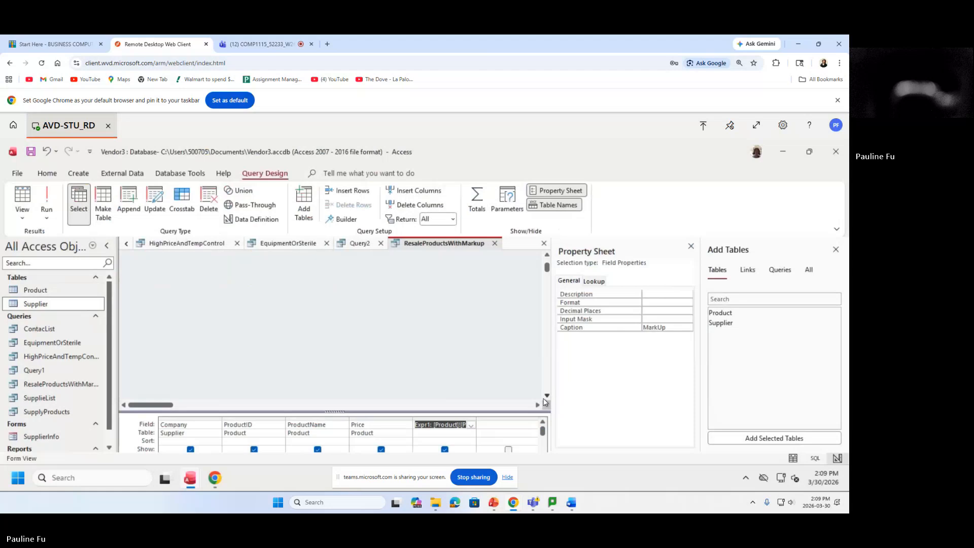
click(360, 439)
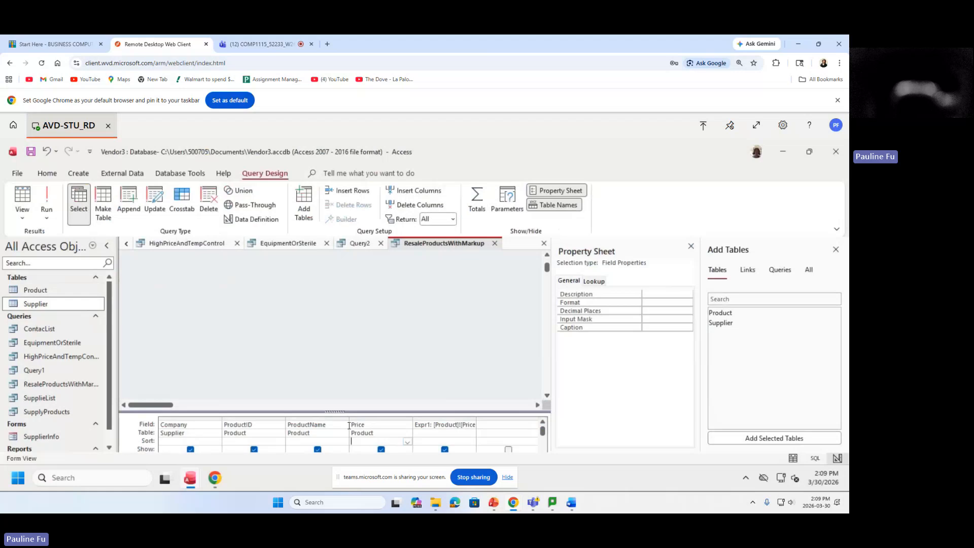
click(407, 441)
click(393, 426)
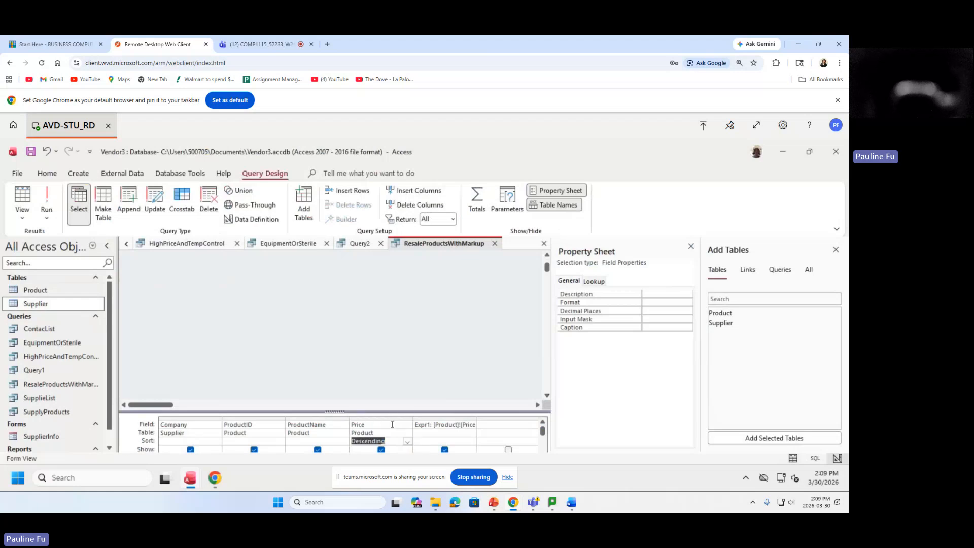
click(48, 195)
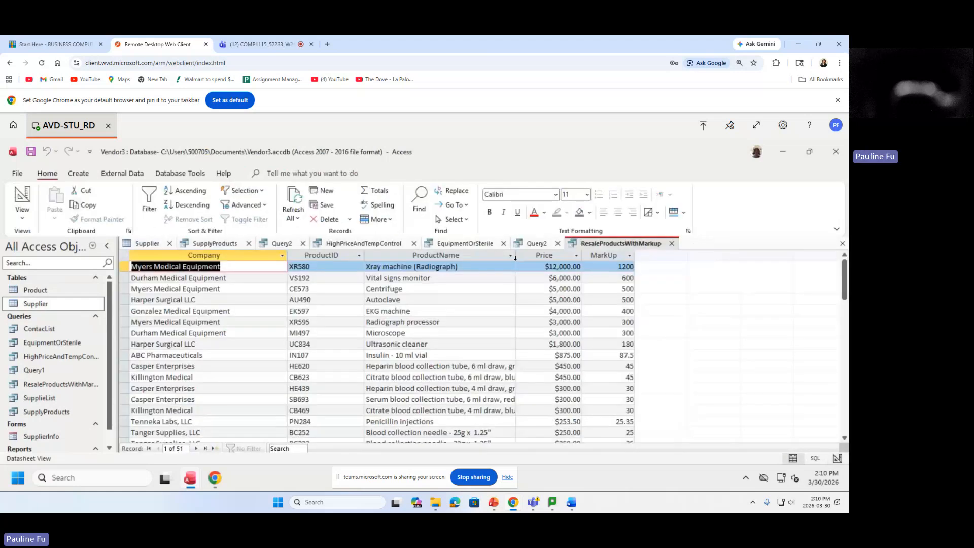
click(530, 256)
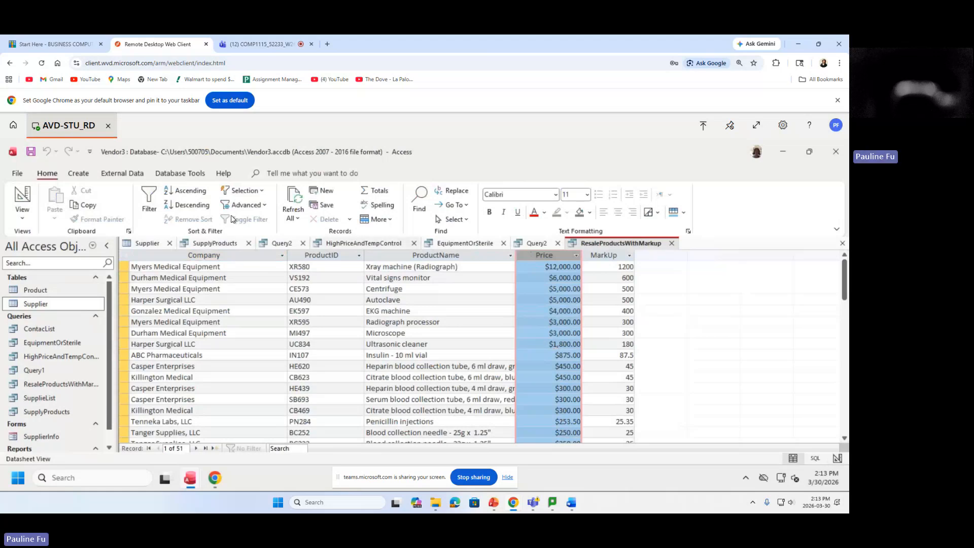
Switch the ribbon to the Create commands for building a new query.
click(82, 174)
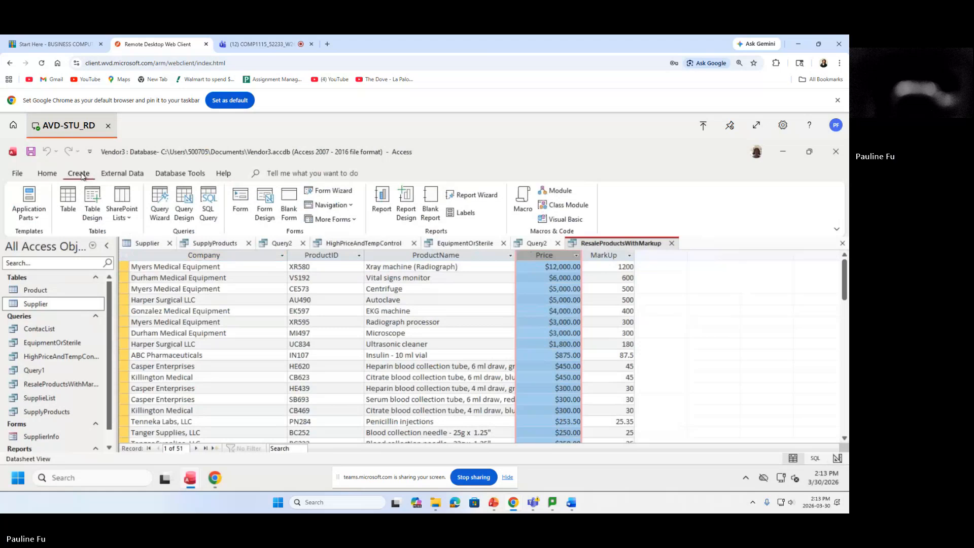
Start a Query Design on the Product table with Price added as three columns.
click(187, 210)
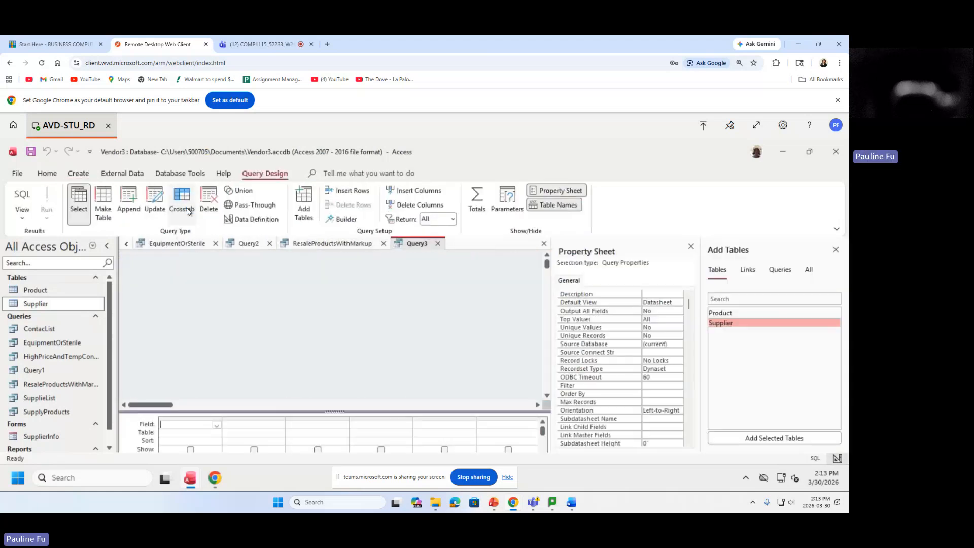
double_click(713, 315)
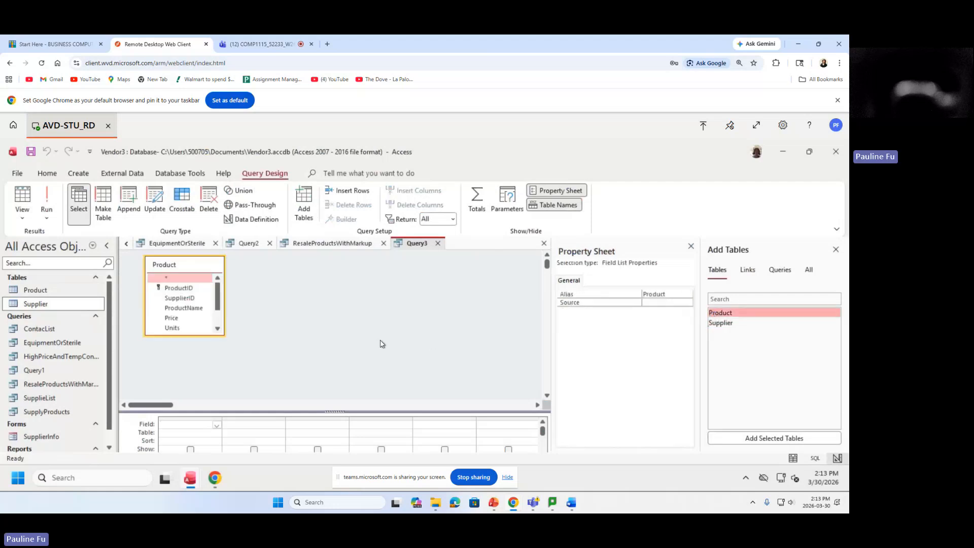
click(181, 319)
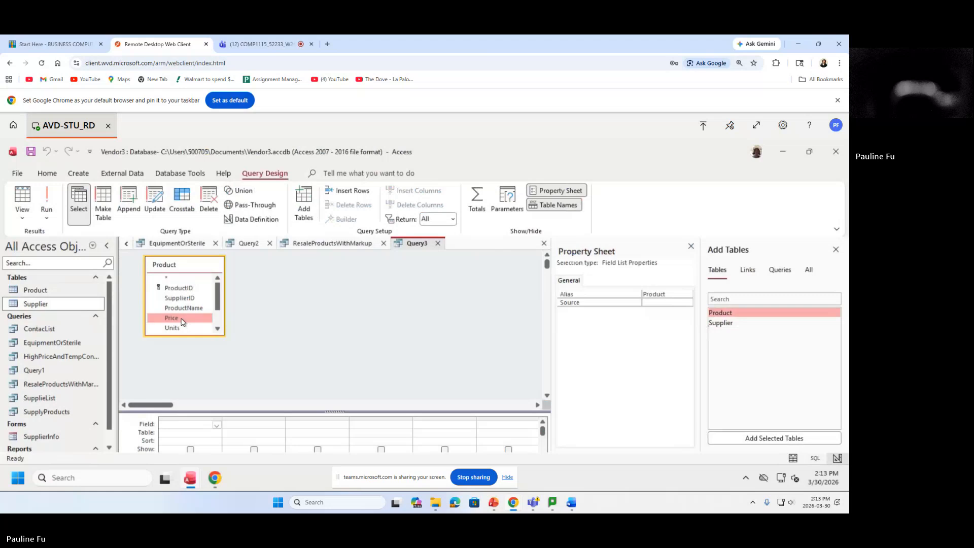
double_click(181, 318)
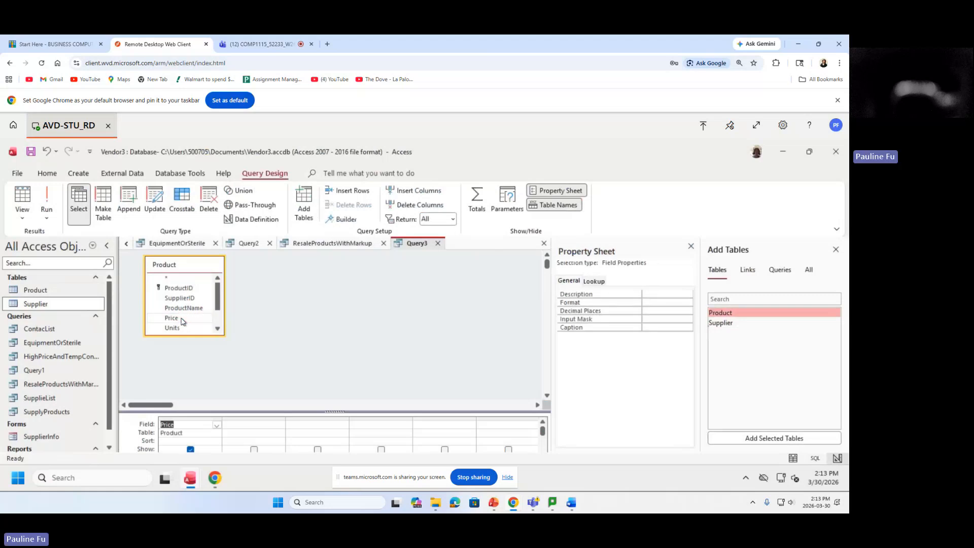
double_click(171, 318)
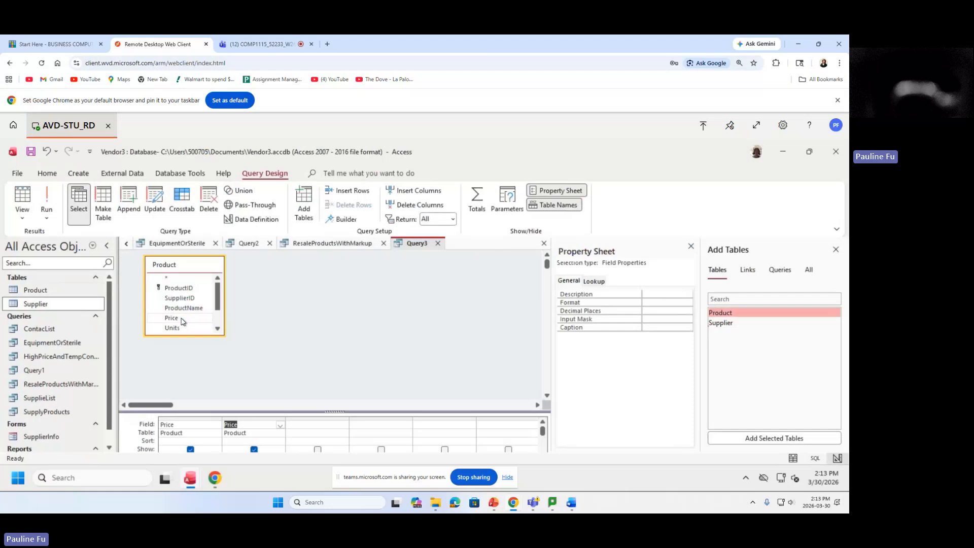
double_click(181, 318)
Turn on Totals, set the three Price columns to Min, Max and Avg, and run the query.
click(478, 206)
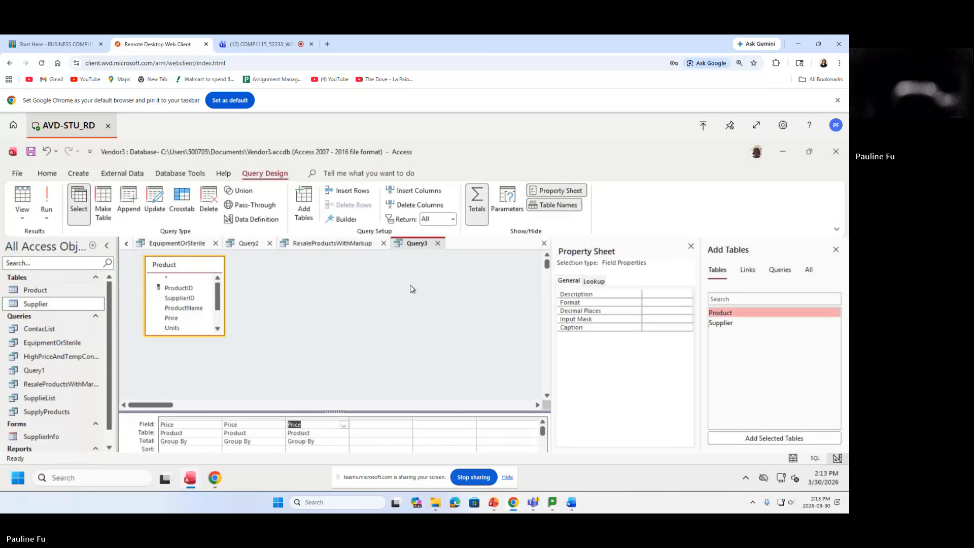
click(203, 442)
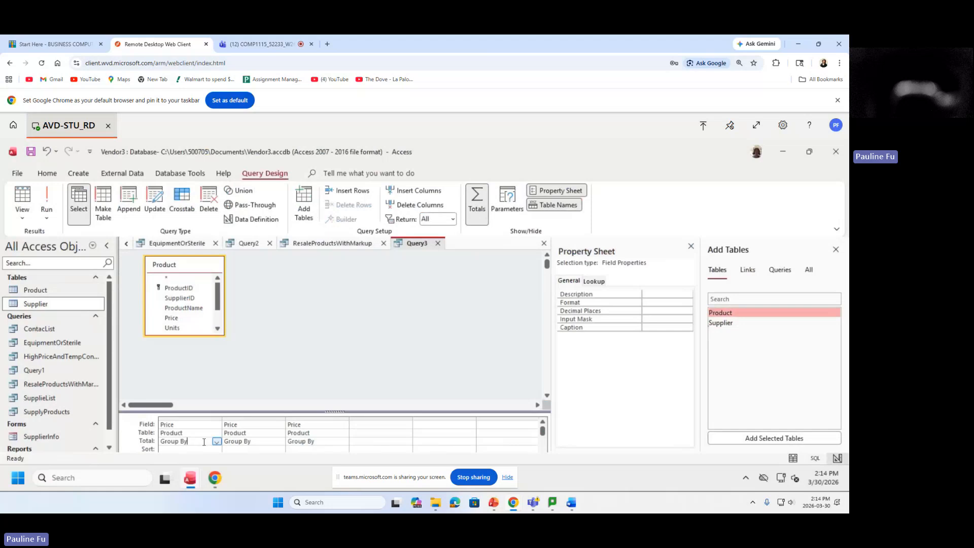
click(216, 442)
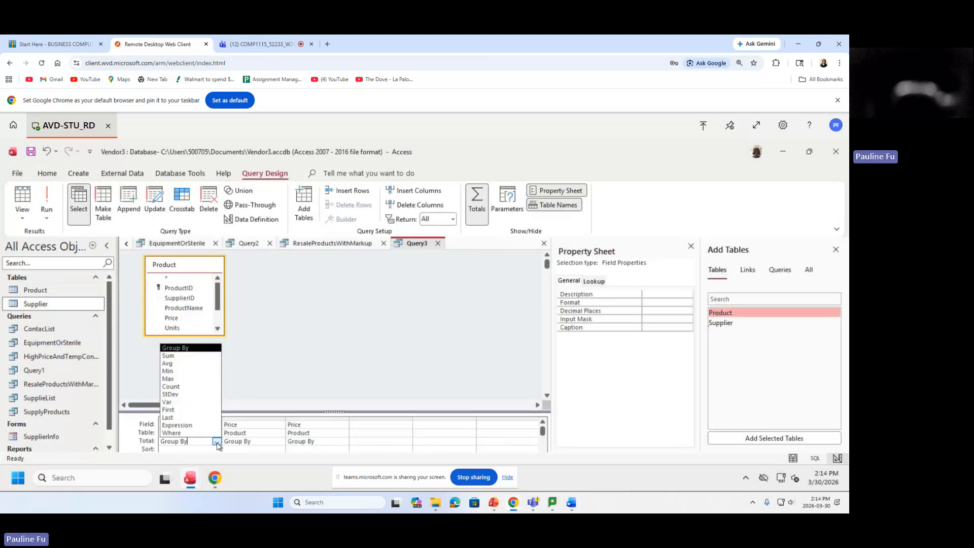
click(191, 374)
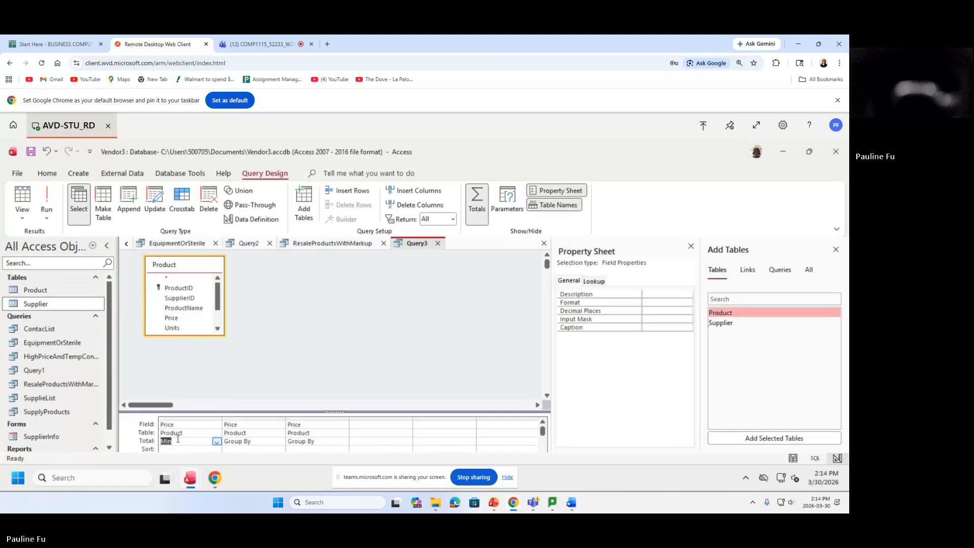
click(262, 443)
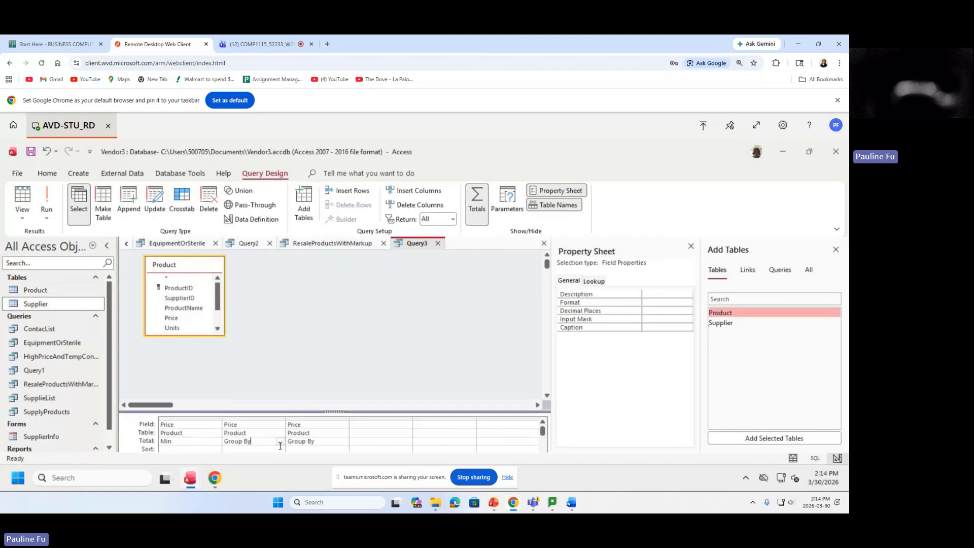
click(279, 441)
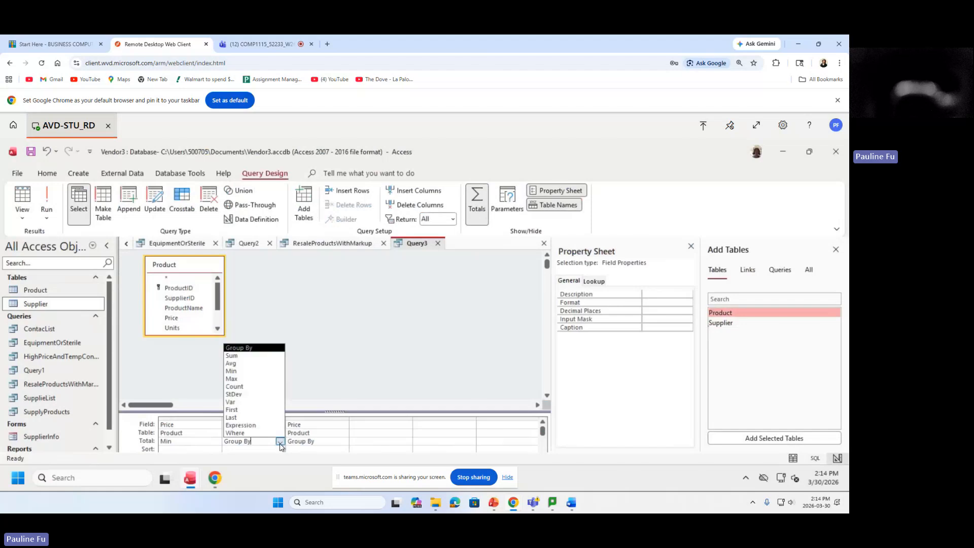
click(251, 379)
click(331, 442)
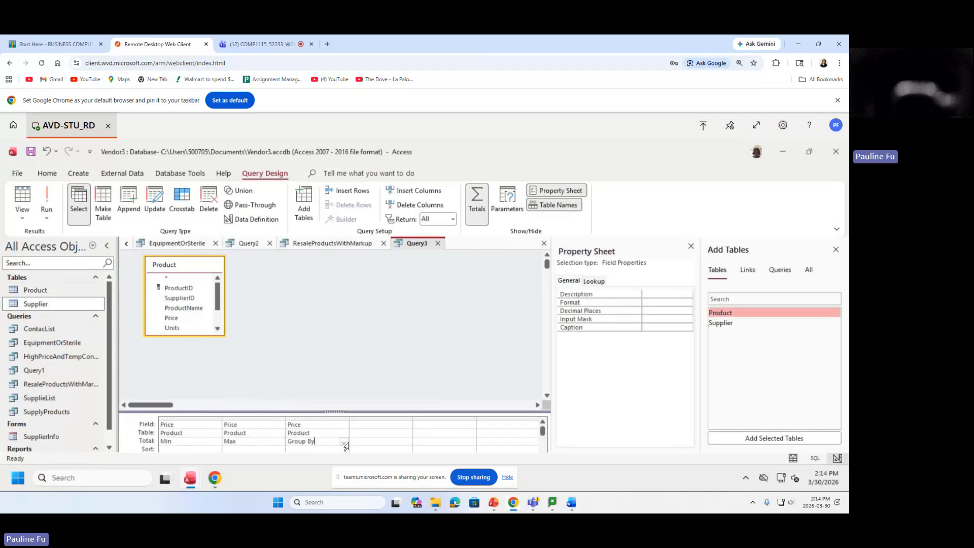
click(345, 443)
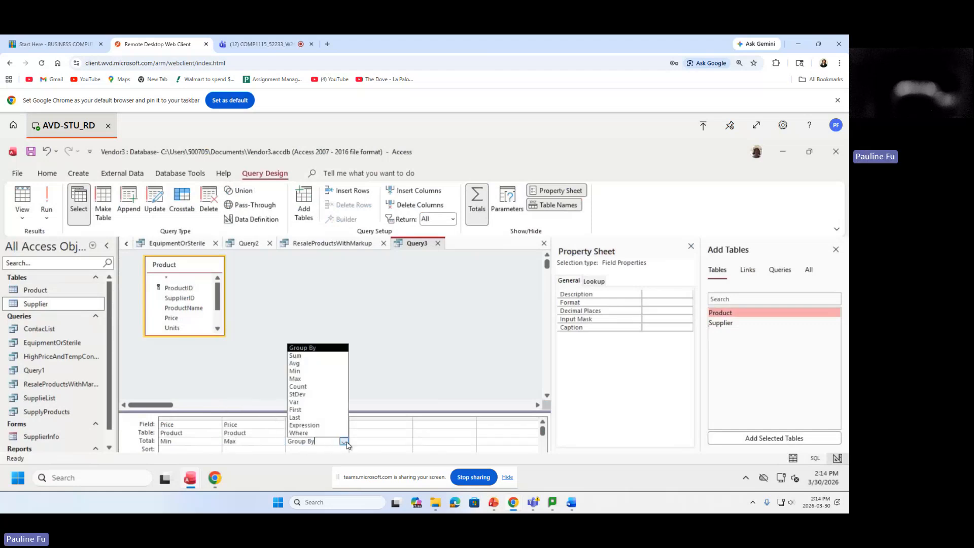
click(314, 368)
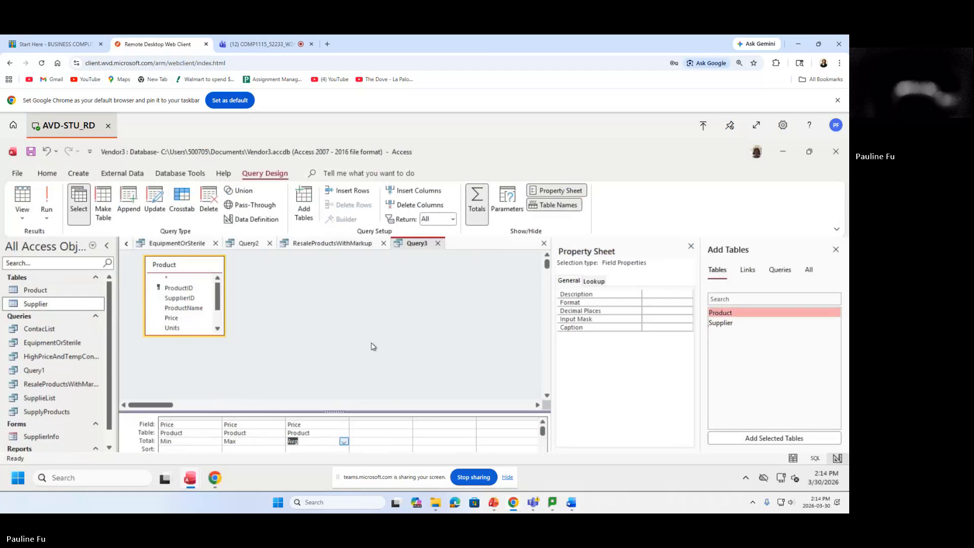
click(46, 200)
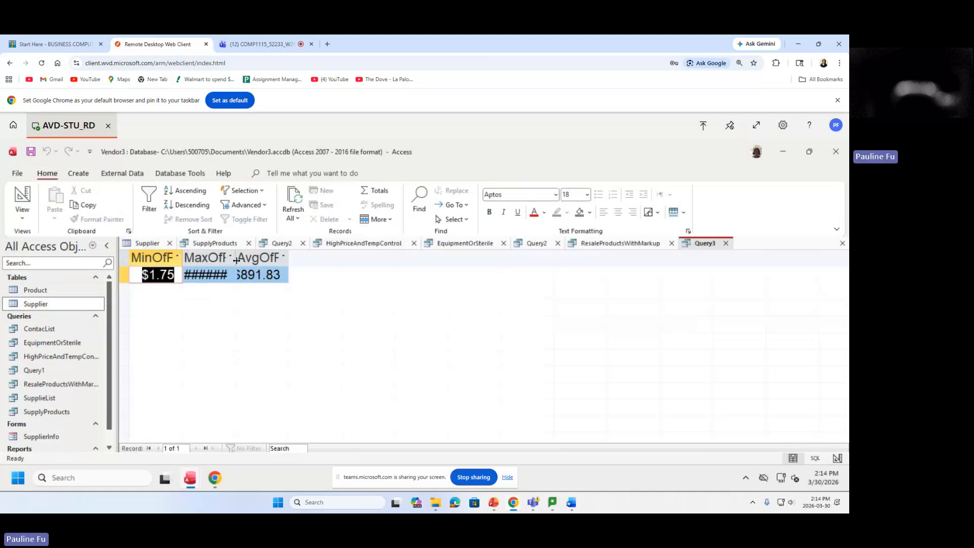
Widen the MaxOfPrice and MinOfPrice columns so $12,000.00 and the headings show fully.
drag(235, 260, 381, 260)
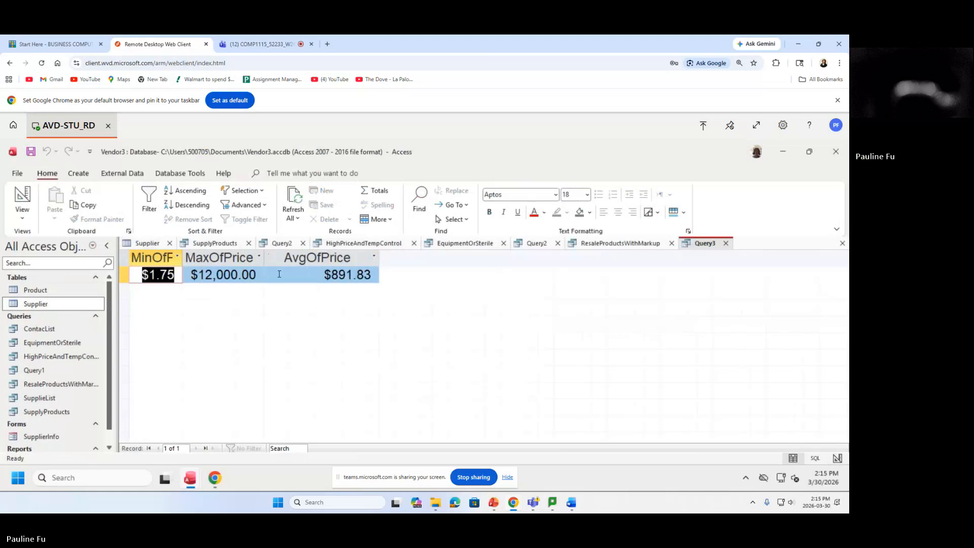
drag(183, 259, 216, 259)
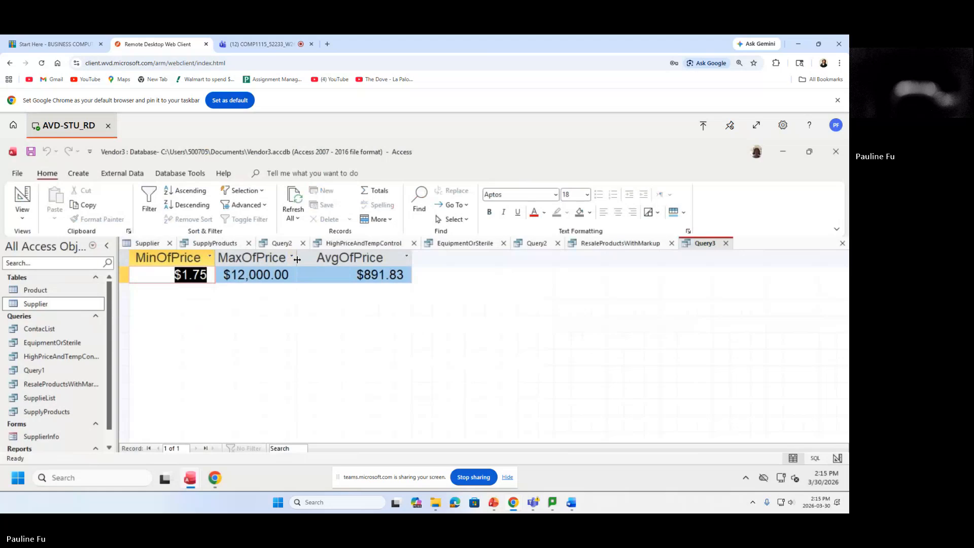
drag(297, 259, 312, 259)
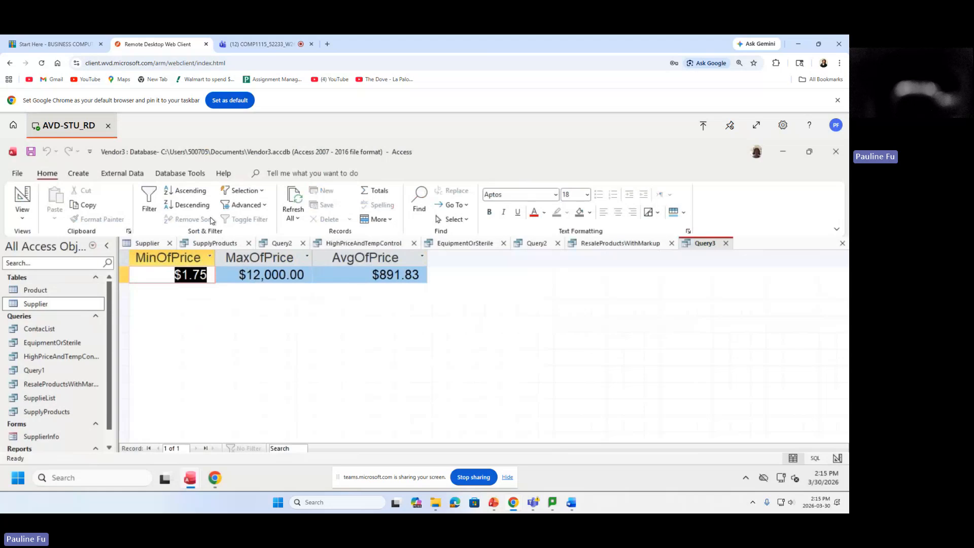
Return to Design view and caption the Min of Price column MinimumPrice.
click(23, 218)
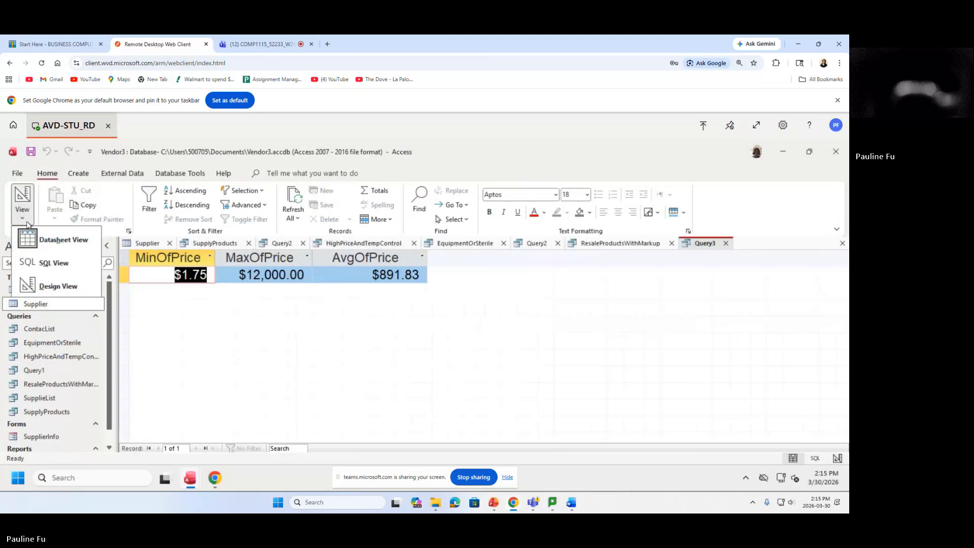
click(64, 287)
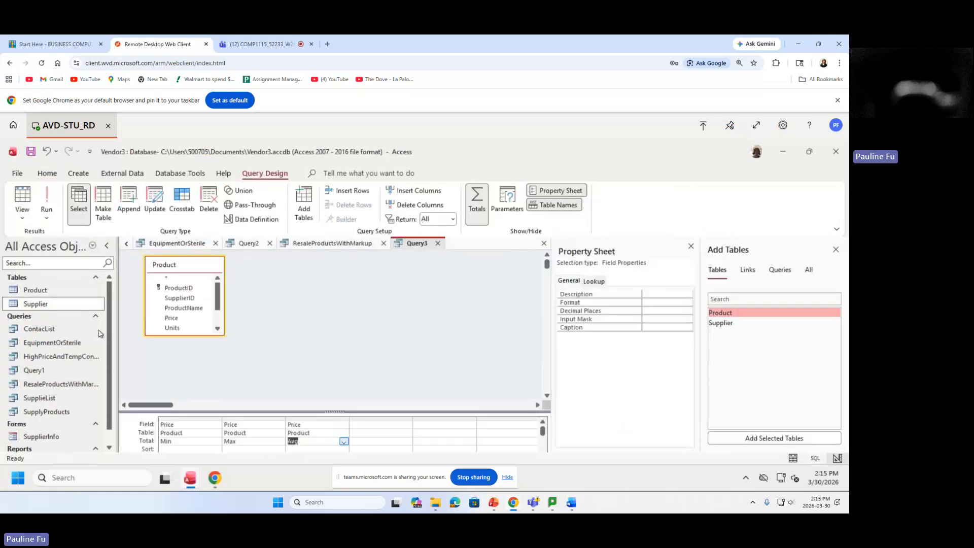
click(178, 417)
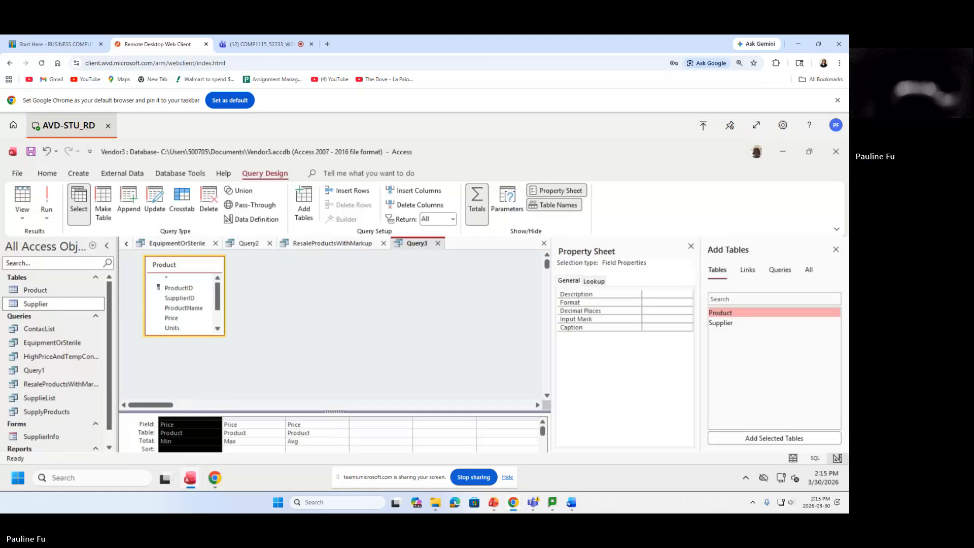
click(557, 192)
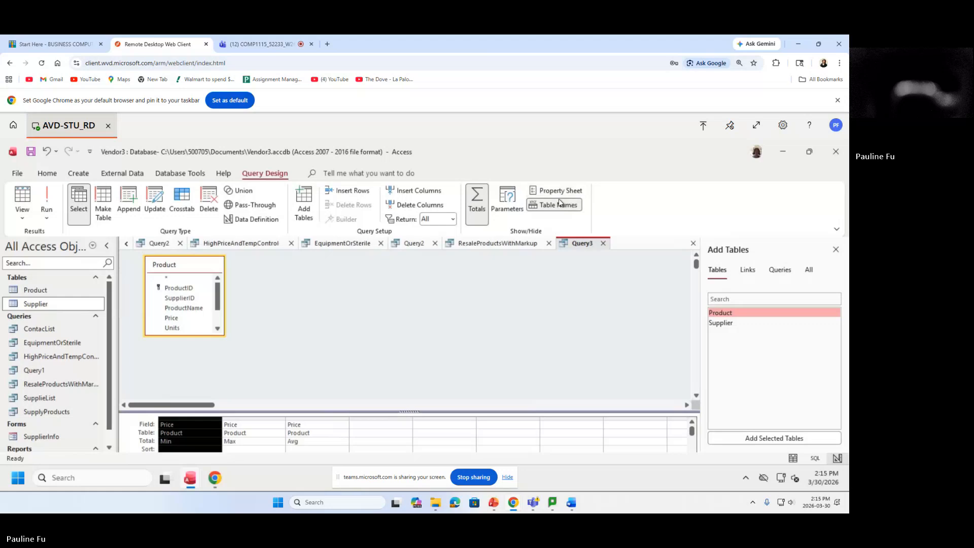
click(558, 192)
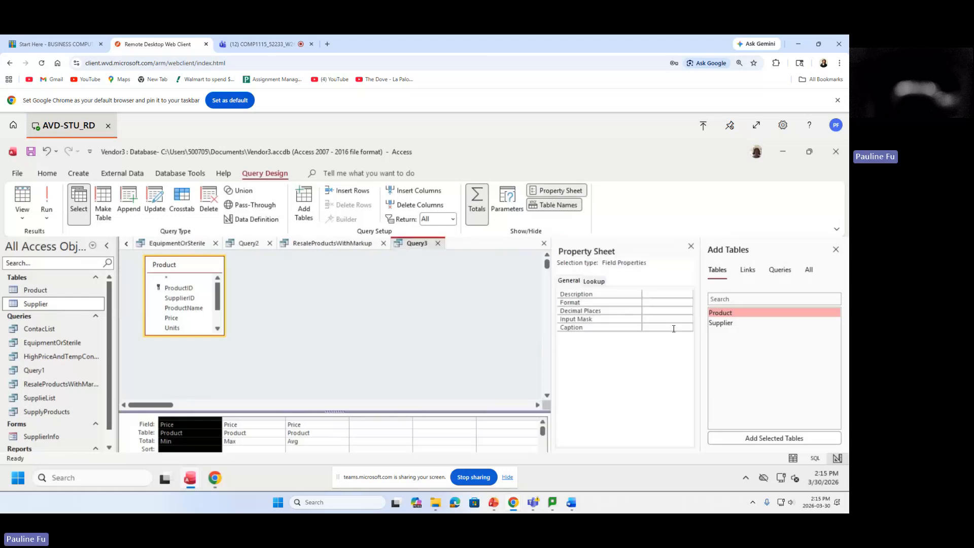
click(653, 326)
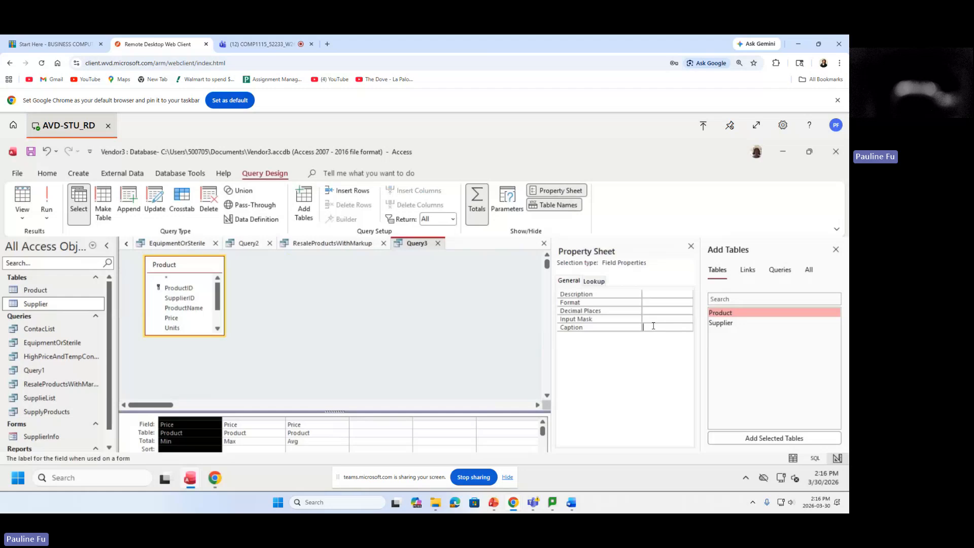
text(Mid)
text(imumPri)
text(ce)
click(670, 328)
Caption the Max and Avg Price columns MaximumPrice and AveragePrice.
click(247, 418)
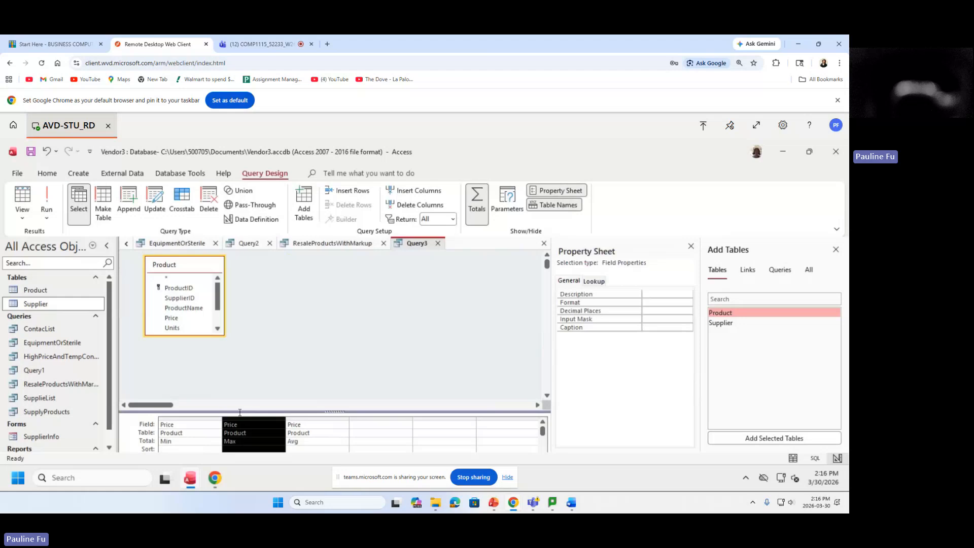
click(670, 329)
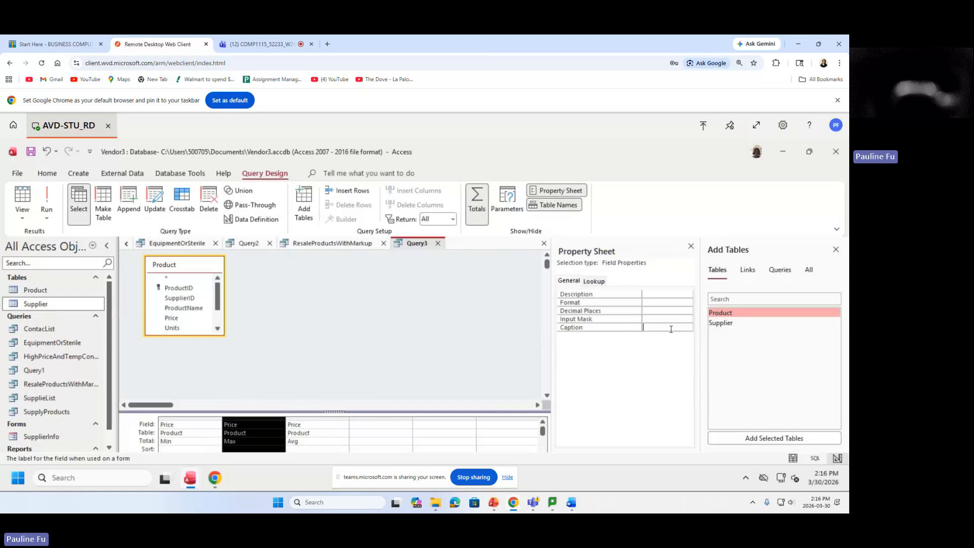
text(Max)
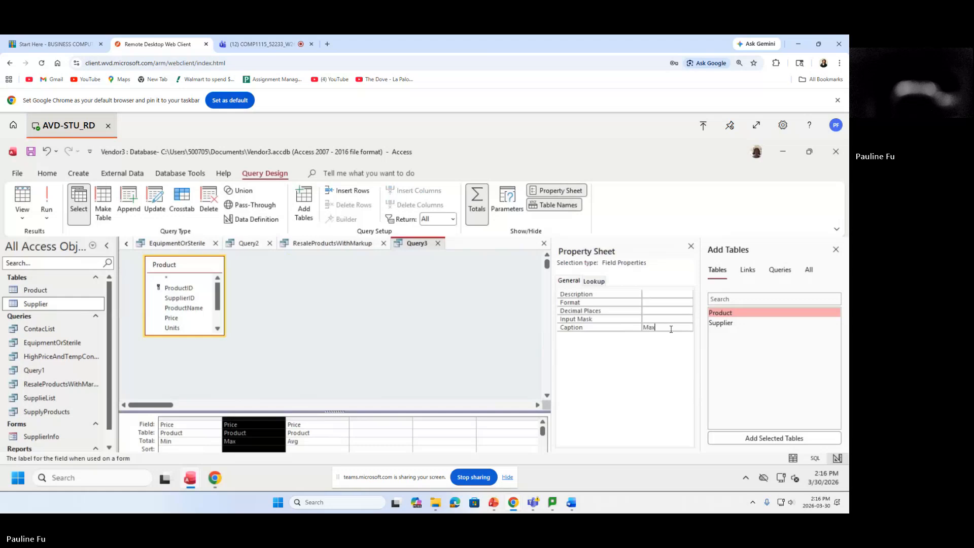
text(imumPricwe)
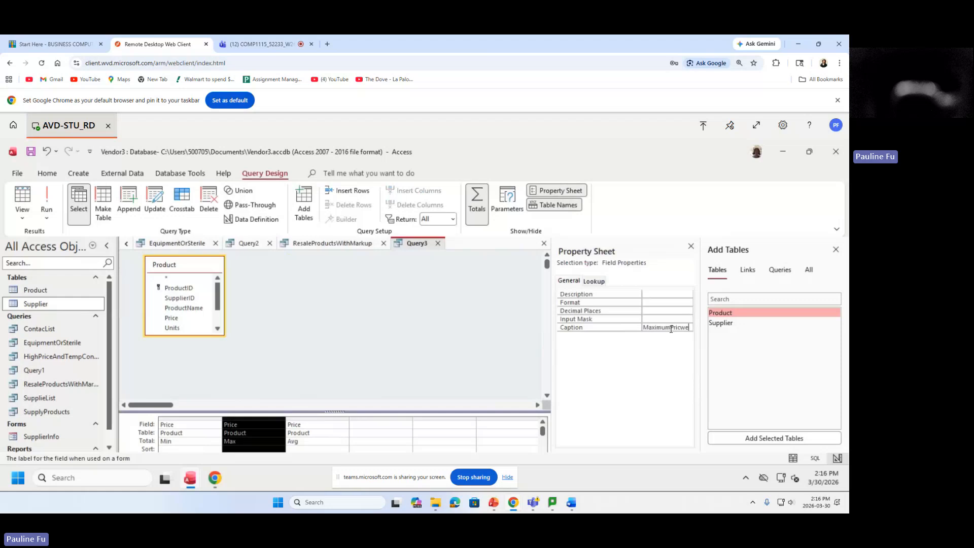
key(BackSpace)
key(BackSpace)
text(e)
click(315, 421)
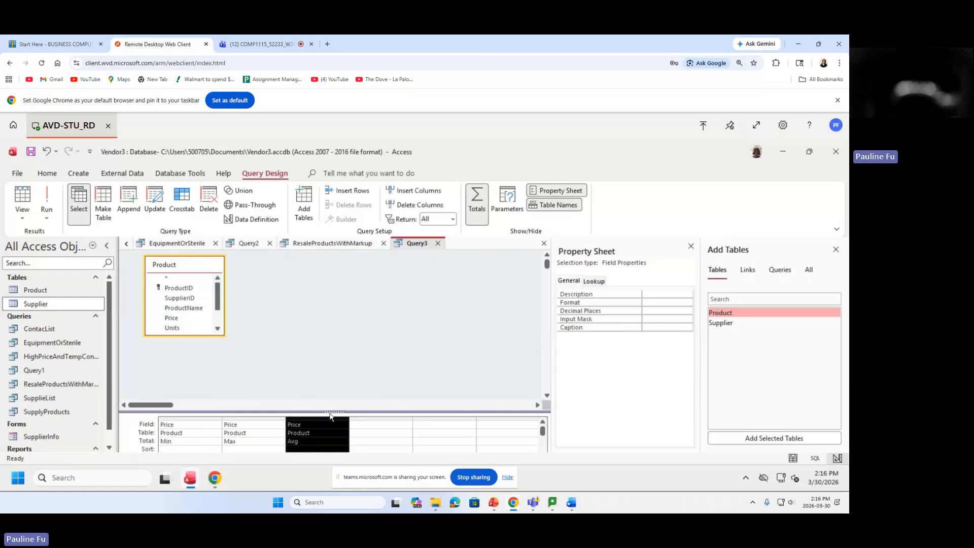
click(653, 327)
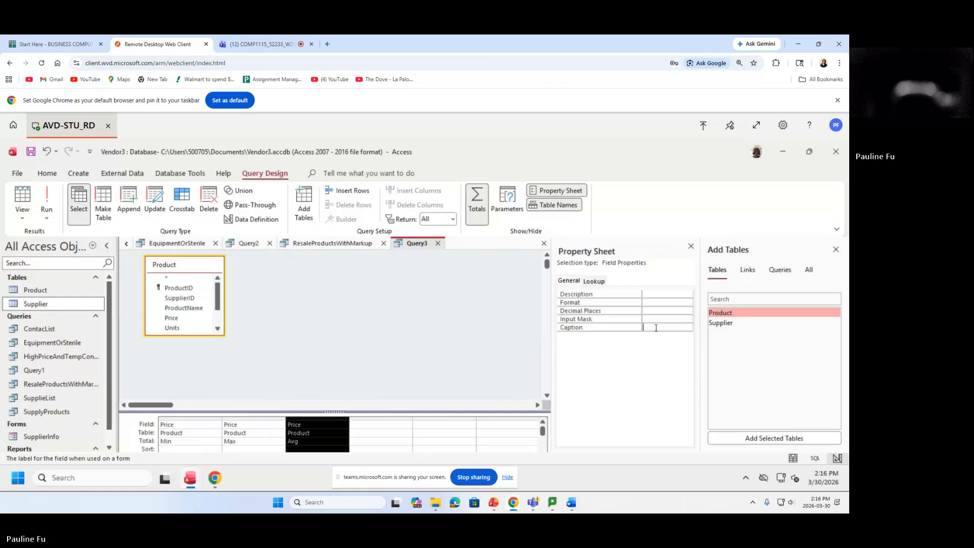
text(AveragePrice)
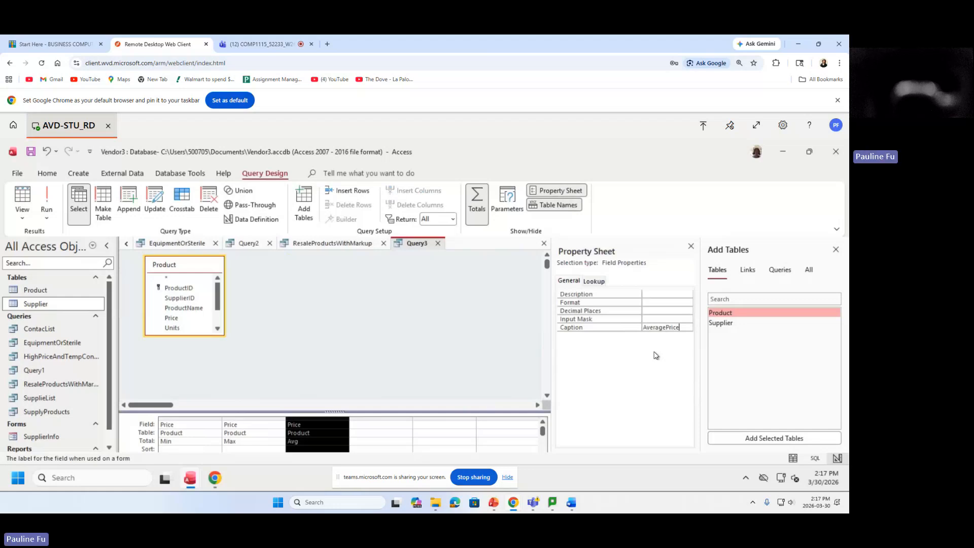
Run the query and widen the MinimumPrice, MaximumPrice and AveragePrice columns.
click(46, 203)
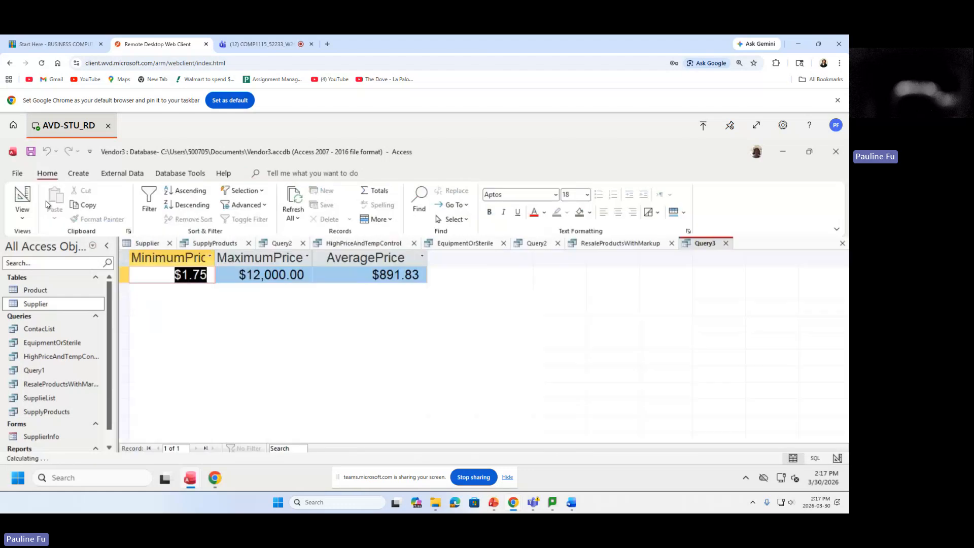
drag(216, 261, 242, 263)
drag(339, 258, 366, 259)
drag(483, 259, 546, 261)
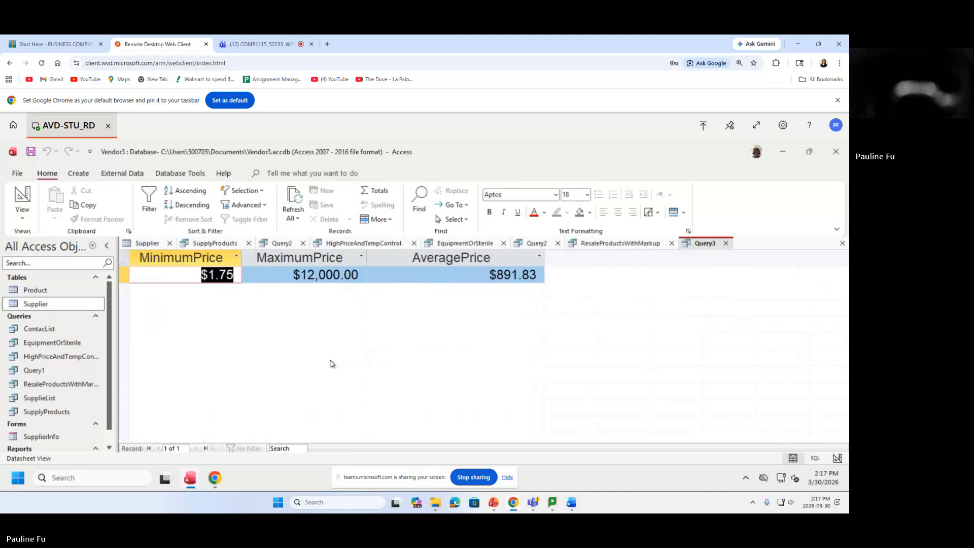
Save the query under the name PriceStatistics.
click(31, 153)
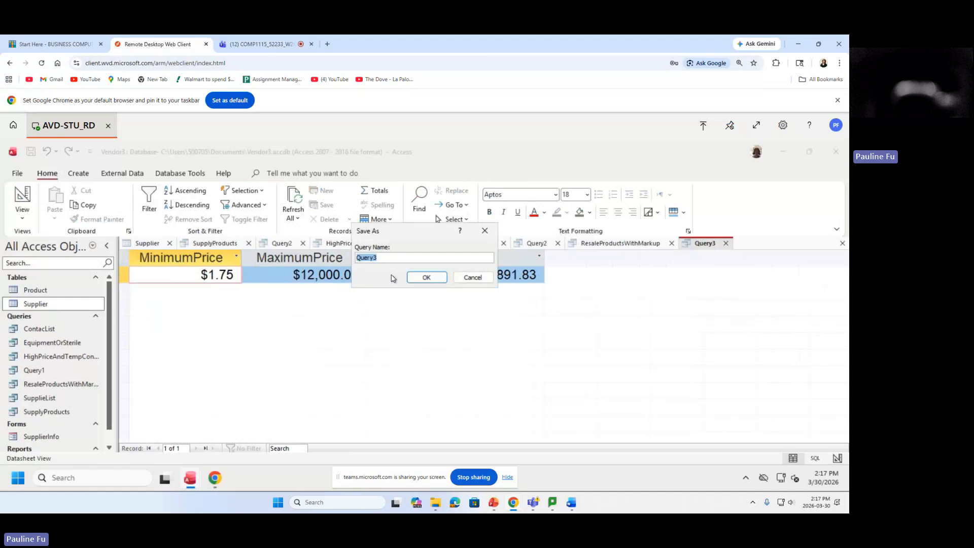
text(Price)
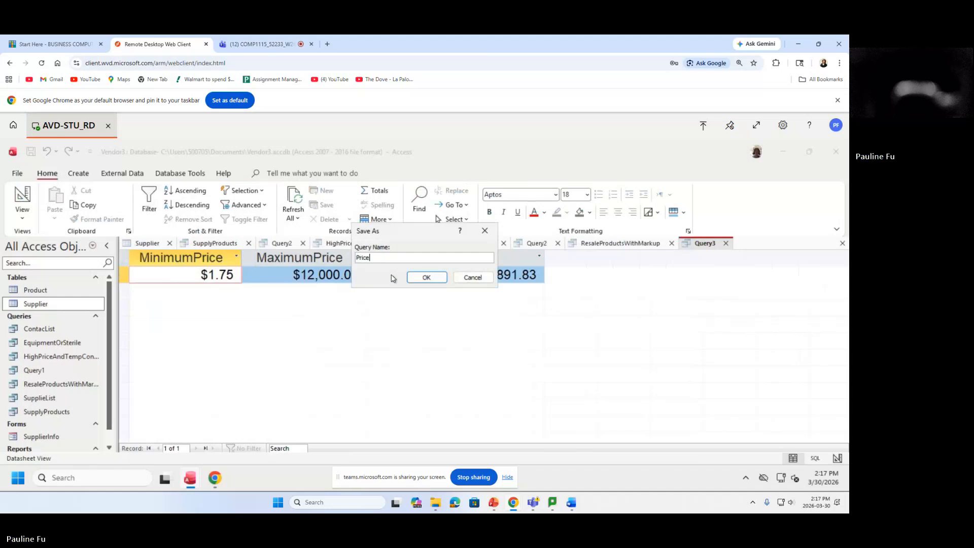
text(Statistics)
mouse_move(394, 258)
mouse_down()
mouse_move(348, 251)
mouse_move(396, 251)
mouse_up()
click(427, 277)
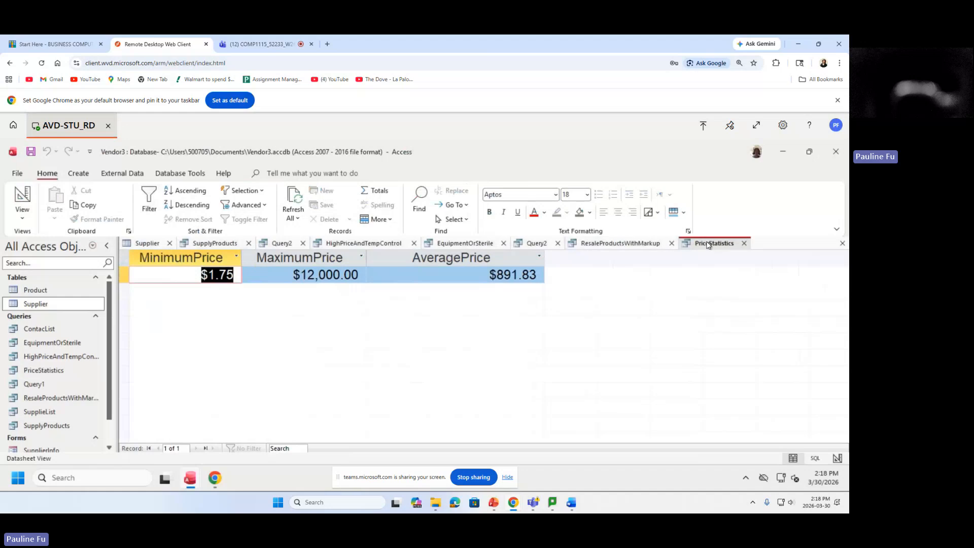
Close PriceStatistics and ResaleProductsWithMarkup, saving ResaleProductsWithMarkup's design changes.
click(743, 243)
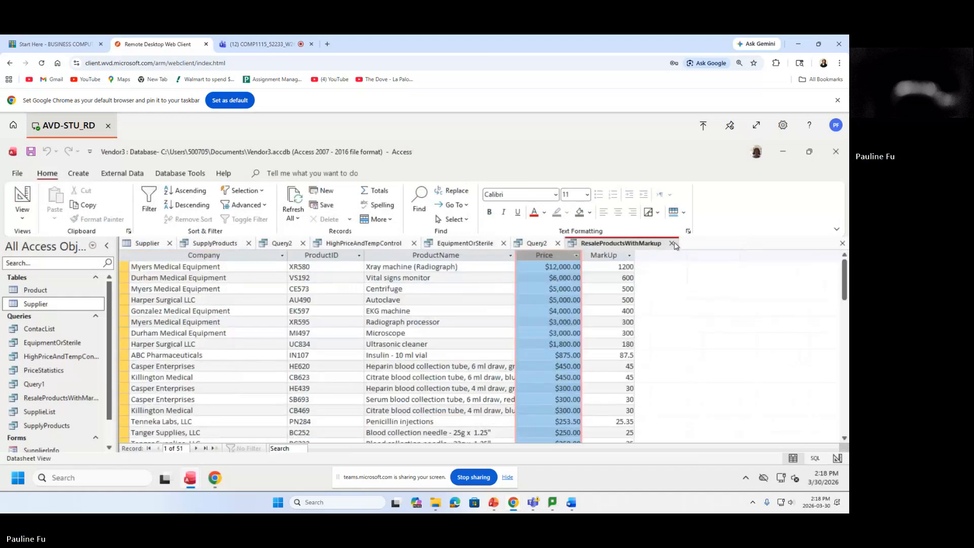
click(671, 243)
click(421, 334)
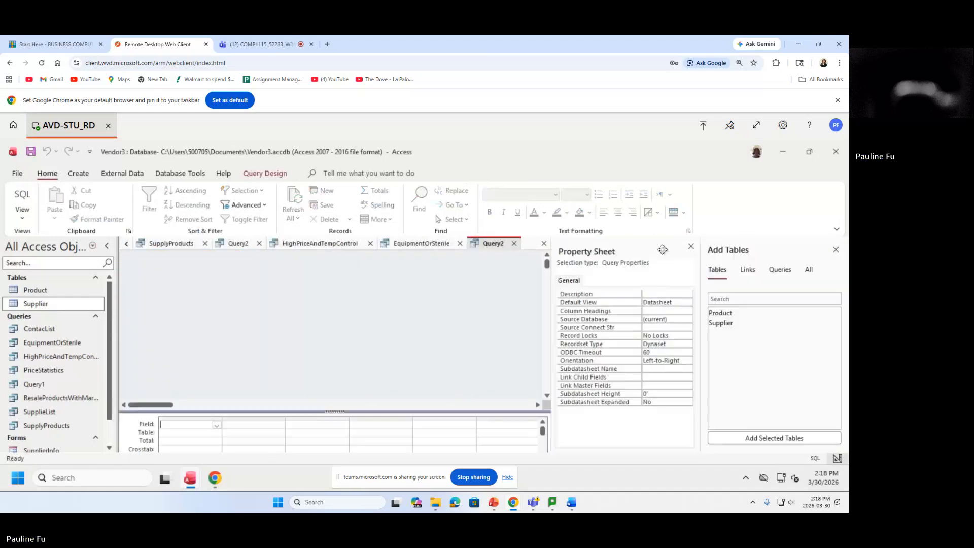
Attempt saving Query2, dismiss the crosstab warnings, and hide the Property Sheet and Add Tables panes.
click(514, 243)
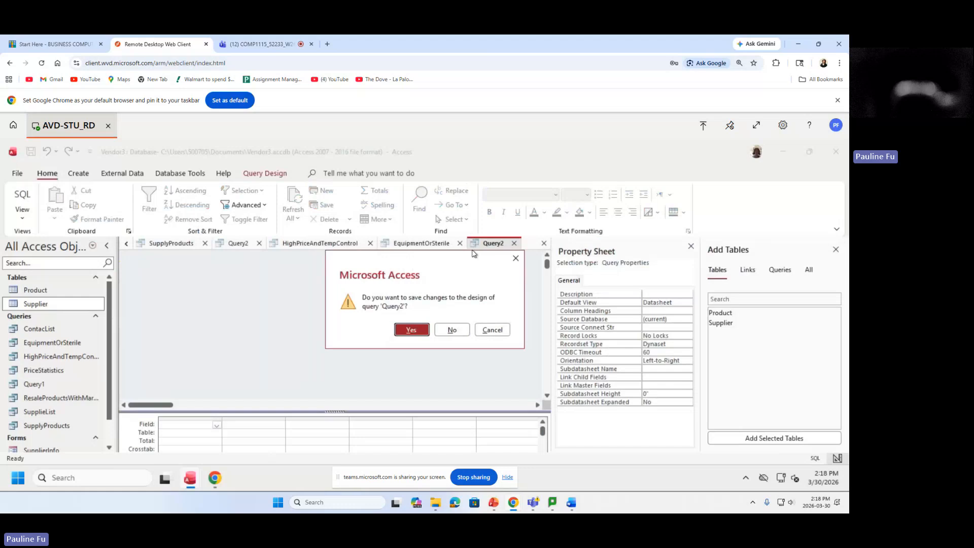
click(421, 327)
click(426, 277)
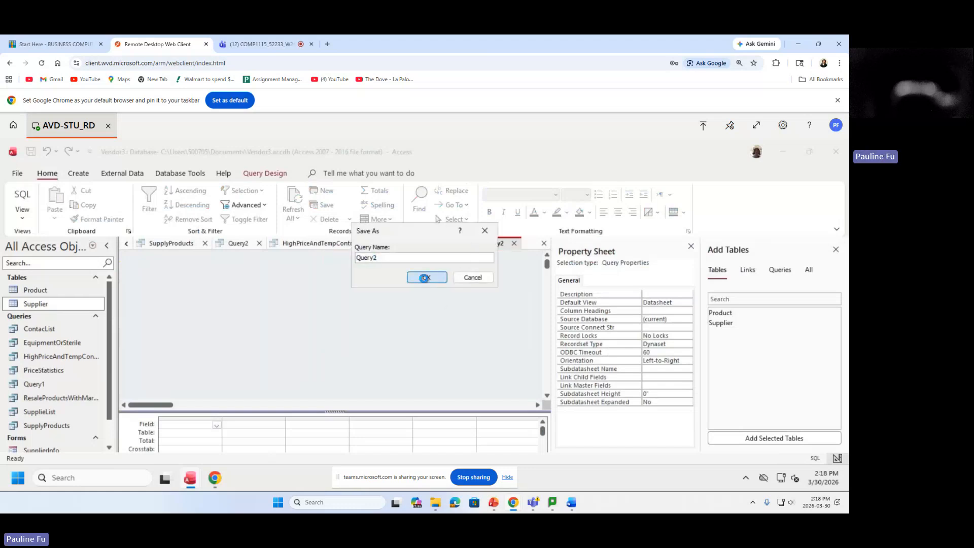
click(492, 336)
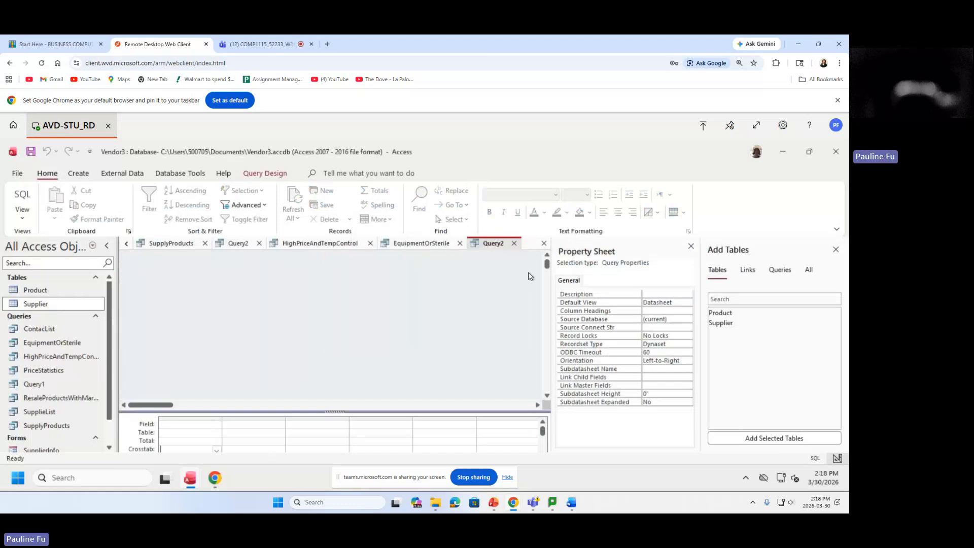
click(513, 243)
click(421, 328)
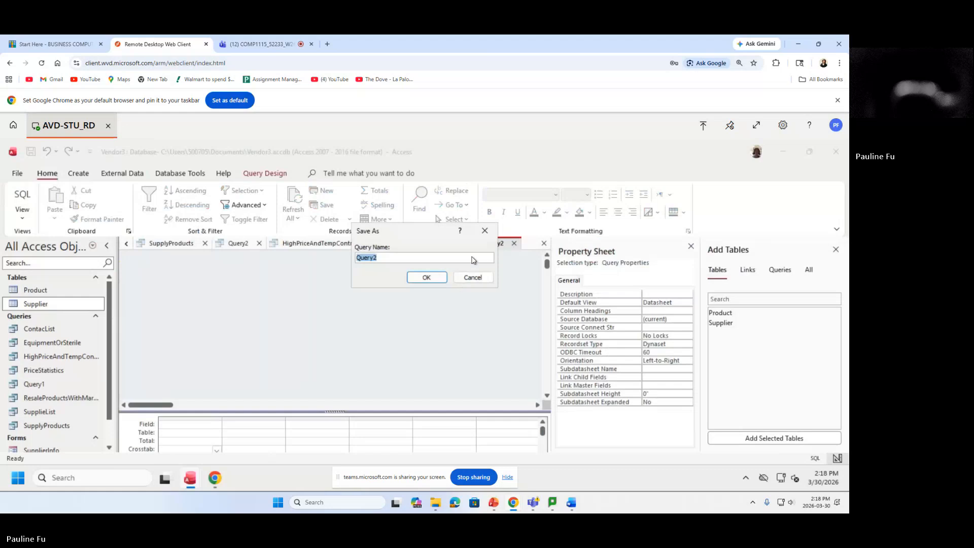
click(436, 279)
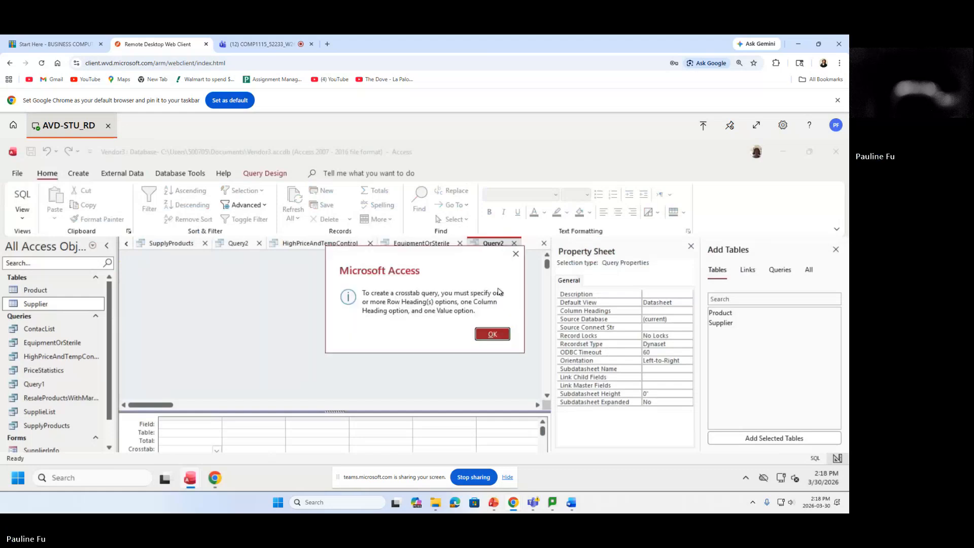
click(515, 254)
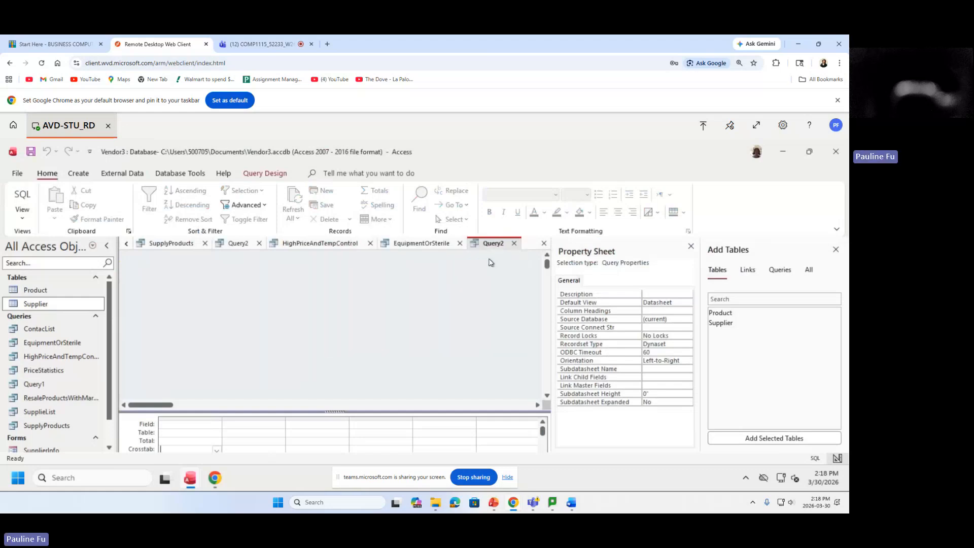
click(690, 248)
click(836, 249)
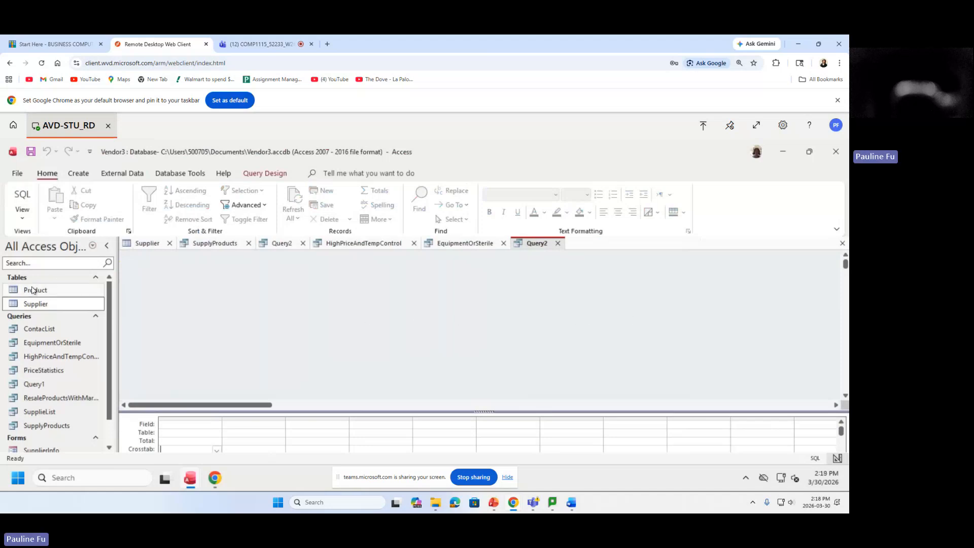
Copy the PriceStatistics query from the Navigation Pane's query list.
drag(109, 293, 115, 330)
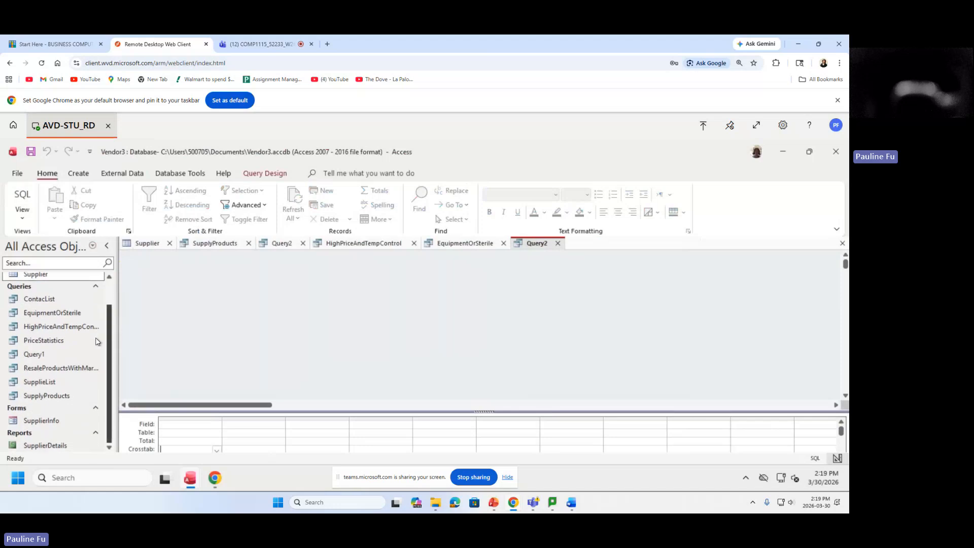
click(61, 343)
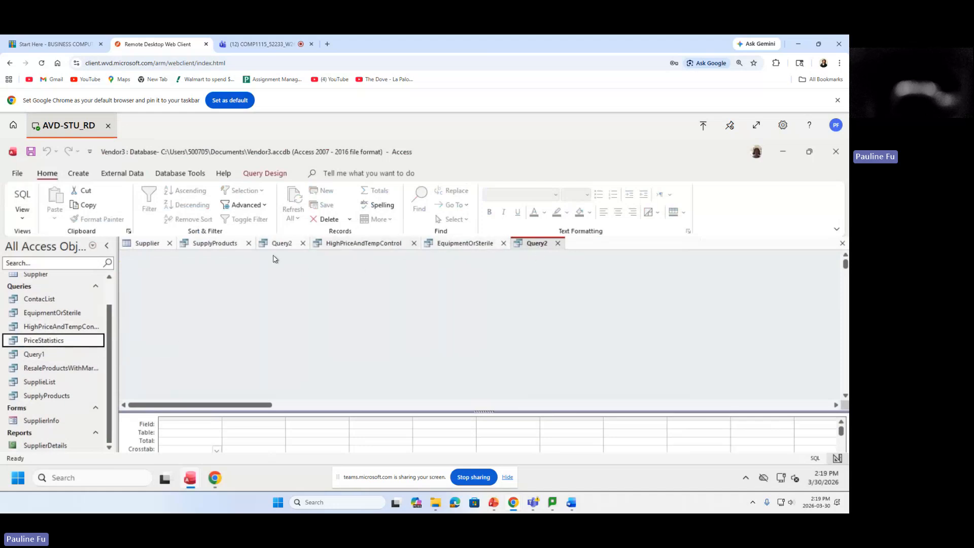
right_click(61, 342)
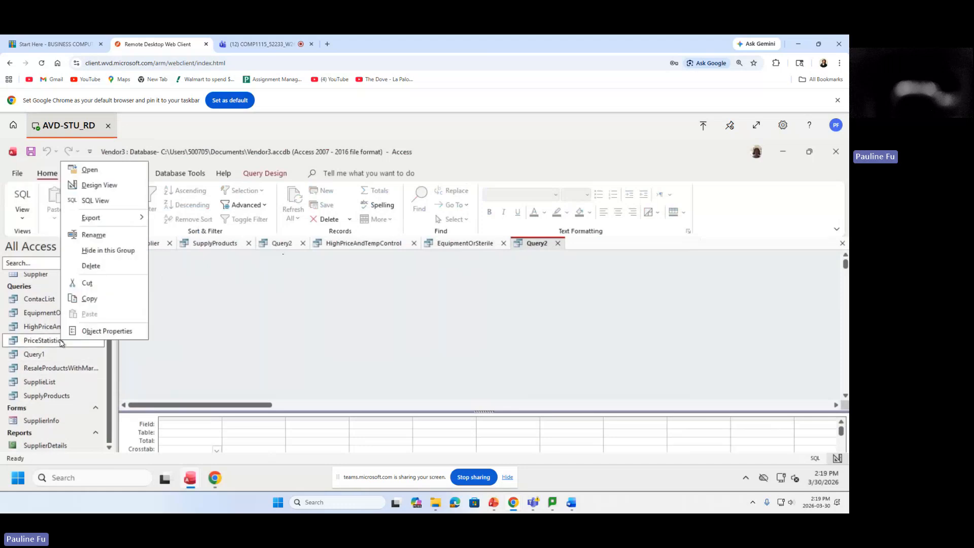
click(102, 301)
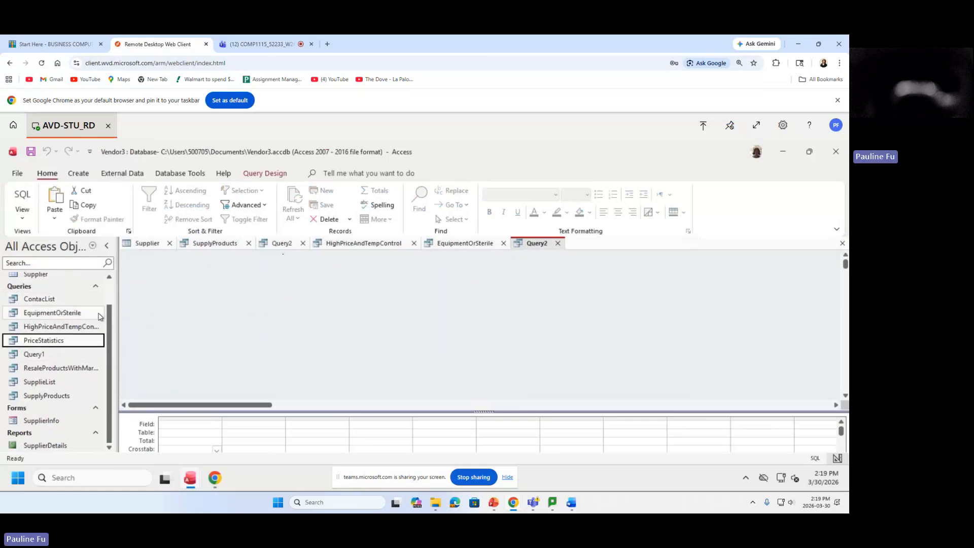
right_click(55, 291)
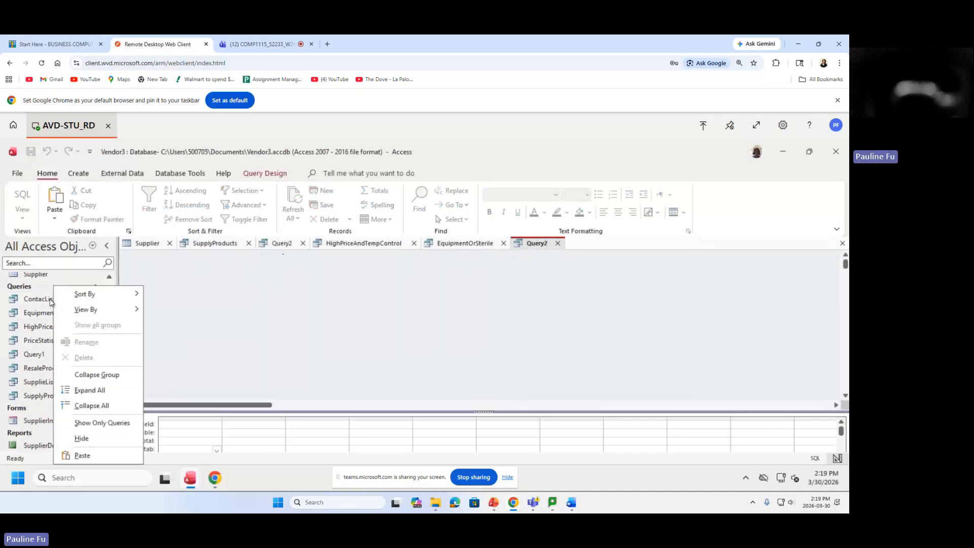
Paste the copy, renaming Copy Of PriceStatistics to PriceStatisticsBySupplier.
click(92, 458)
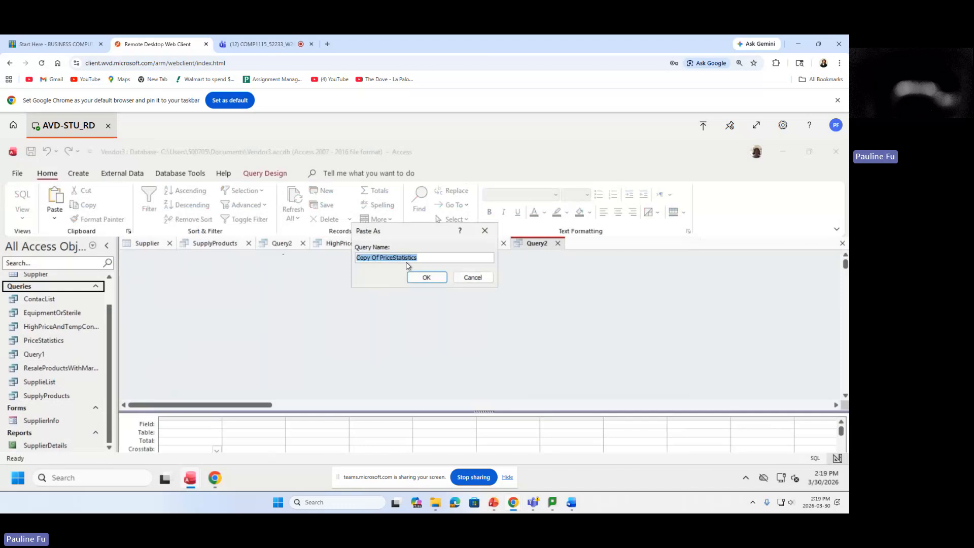
click(381, 257)
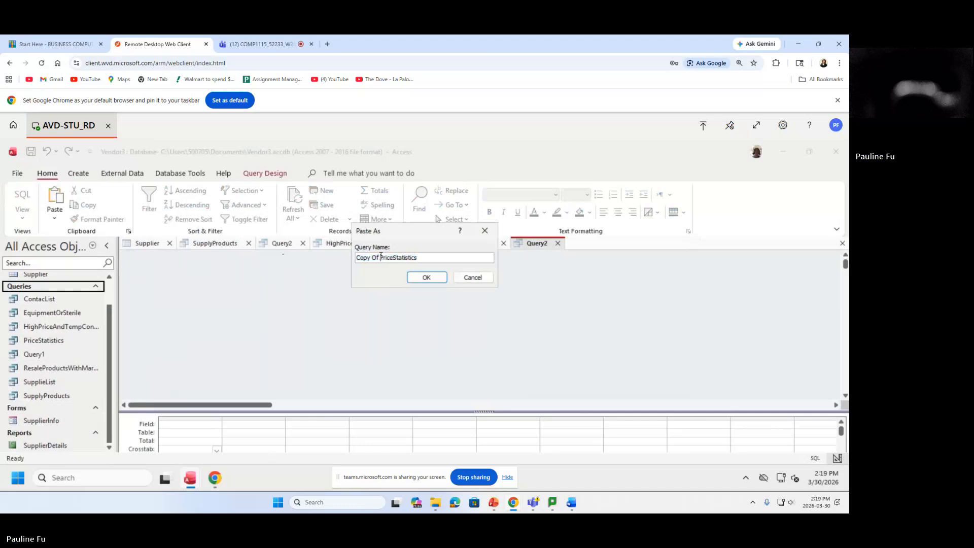
drag(380, 257, 355, 257)
key(BackSpace)
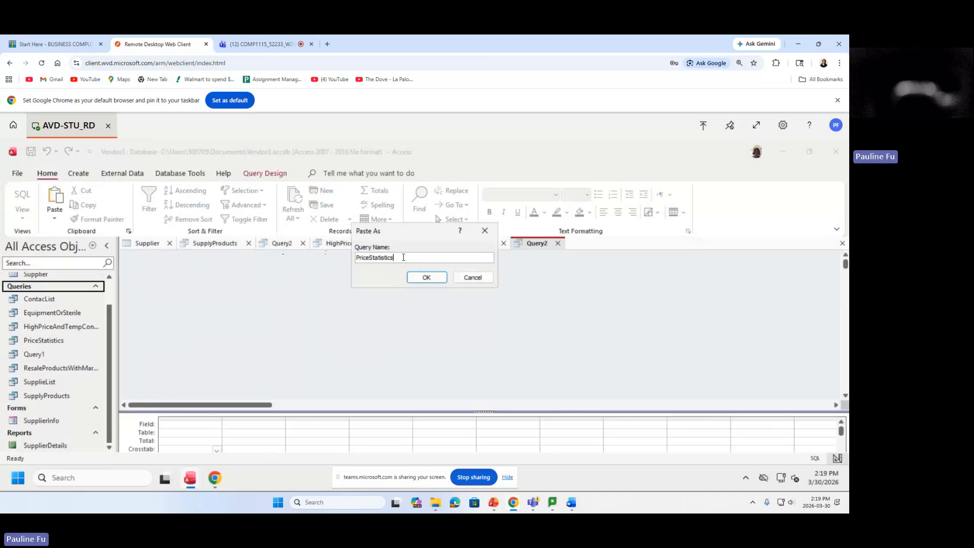
text(B)
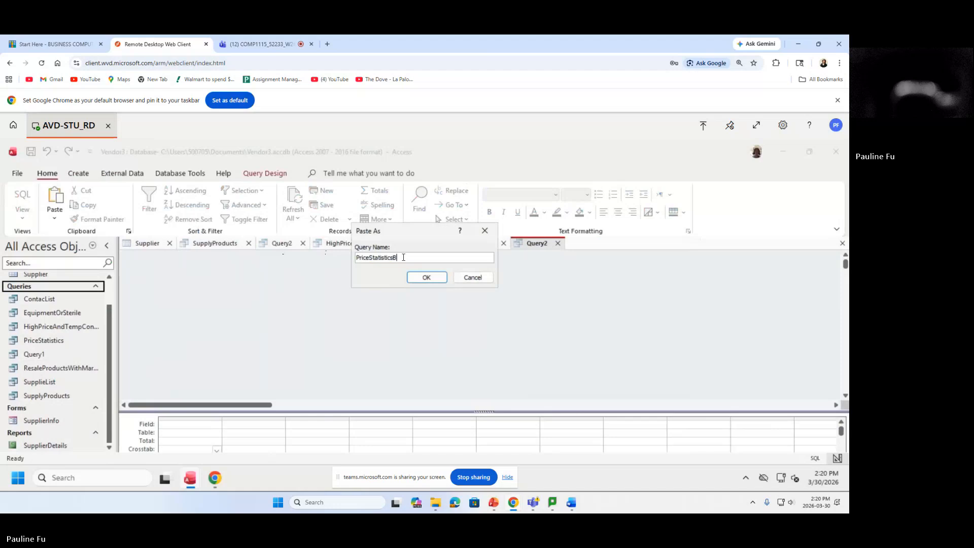
text(ySupplier)
mouse_move(426, 258)
mouse_down()
mouse_move(336, 256)
mouse_move(432, 248)
mouse_move(326, 253)
mouse_move(465, 257)
mouse_move(315, 258)
mouse_move(436, 260)
mouse_up()
click(425, 277)
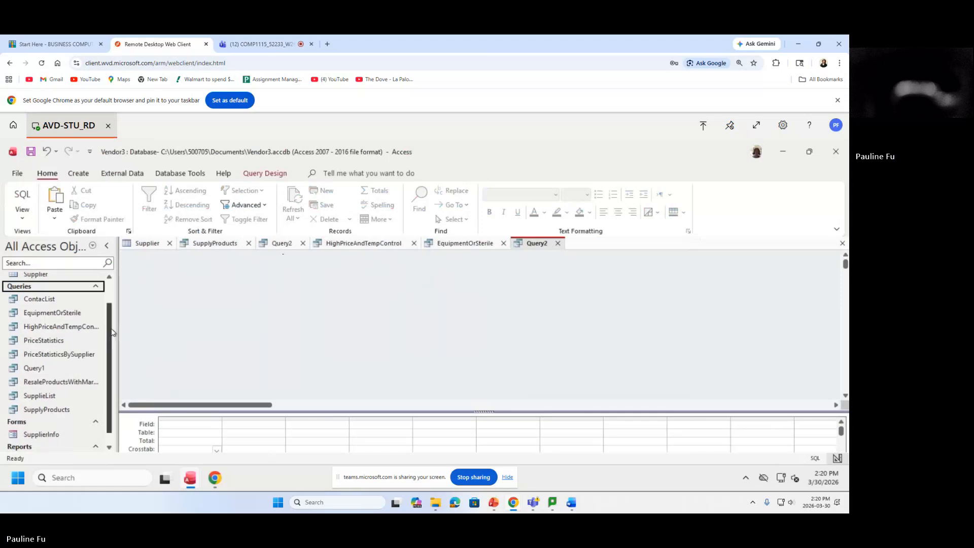
Open PriceStatisticsBySupplier to view its results: $1.75 minimum, $12,000.00 maximum, $891.83 average price.
scroll(113, 343, down, 1)
scroll(113, 344, down, 1)
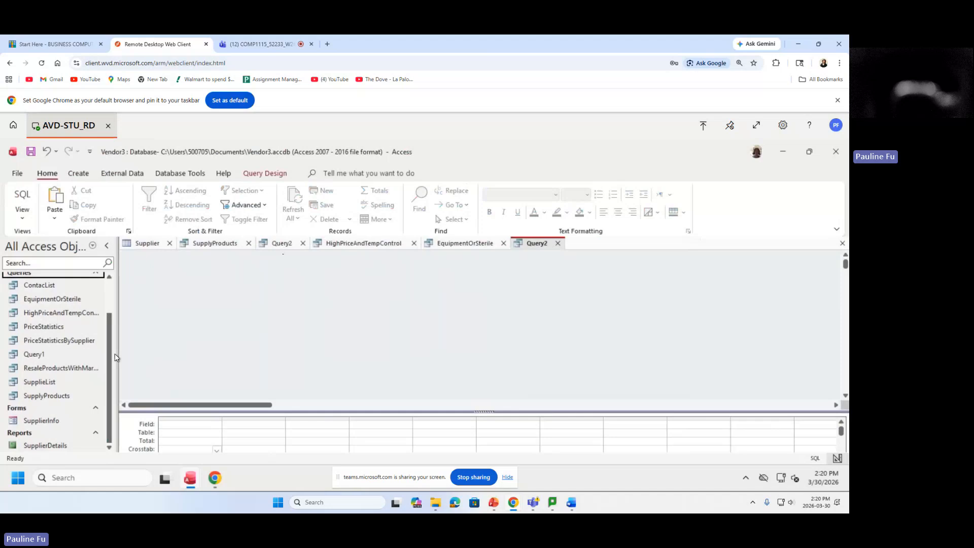
double_click(72, 340)
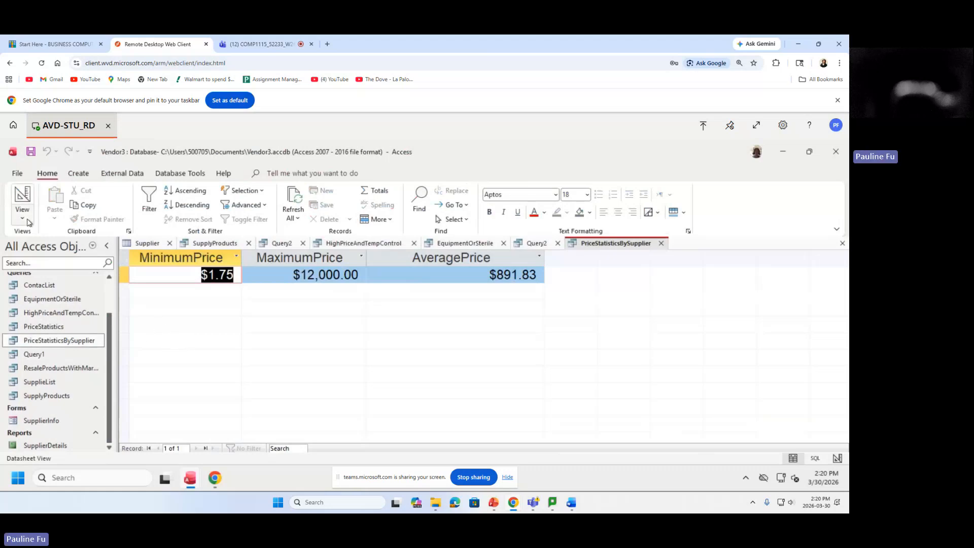
click(22, 213)
Switch PriceStatisticsBySupplier to Design View, showing the Min, Max and Avg Price totals.
click(58, 287)
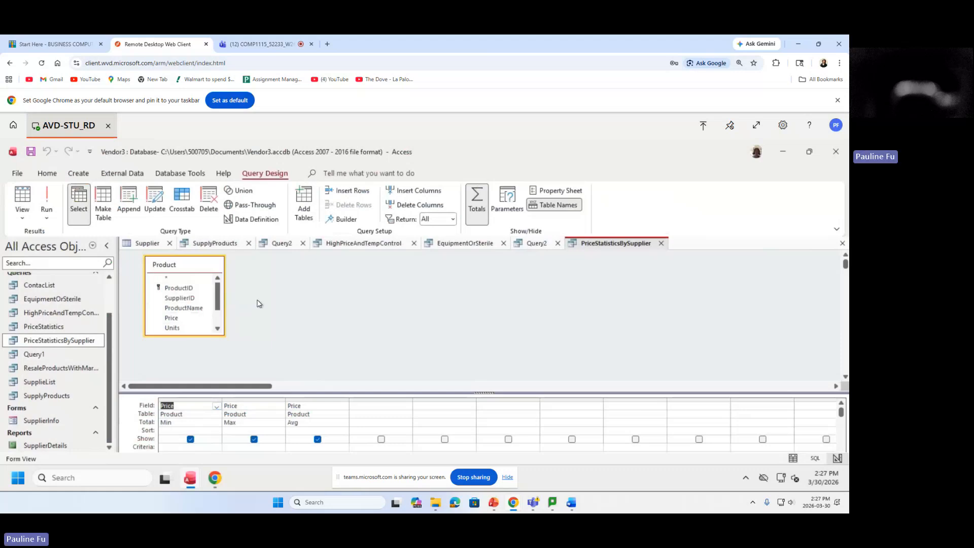
Use Show Table to list the Product and Supplier tables in the Add Tables pane.
right_click(371, 292)
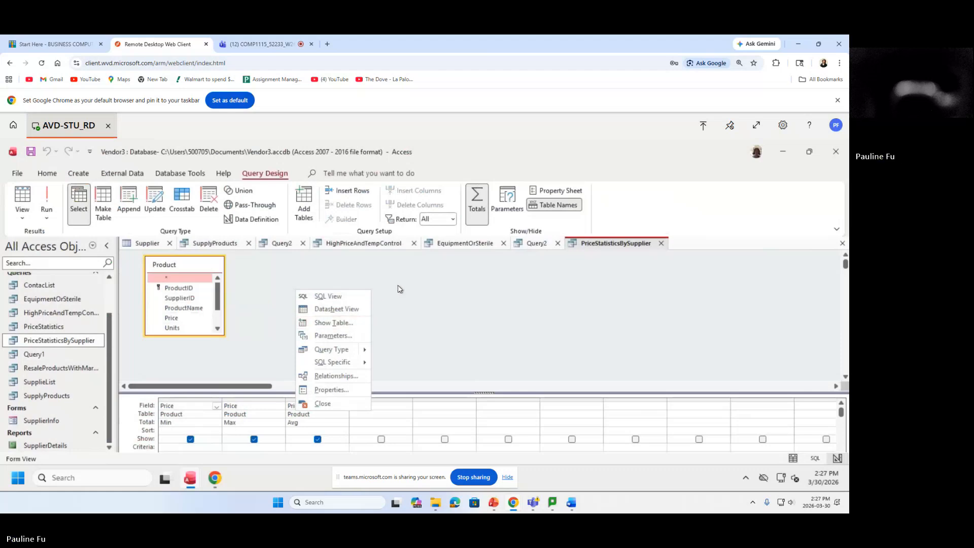
click(345, 323)
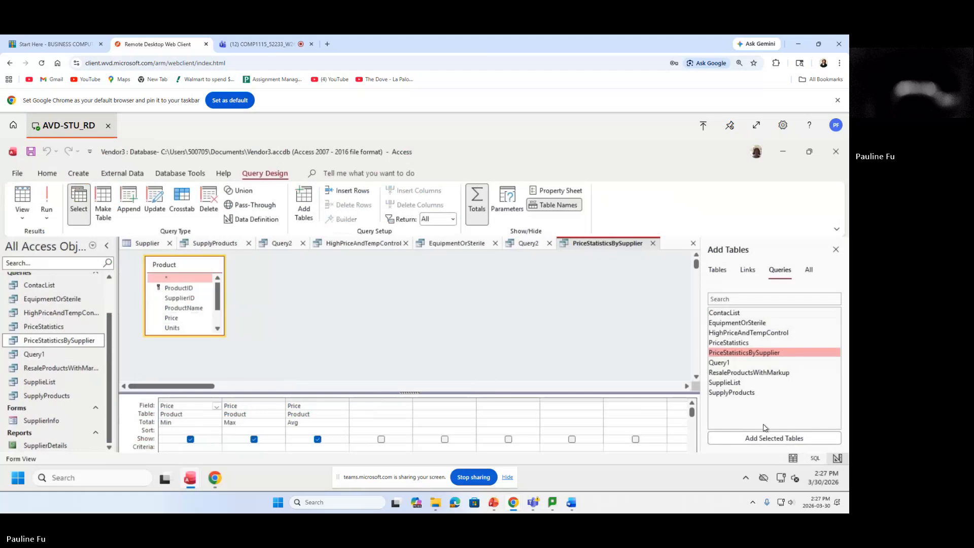
click(727, 272)
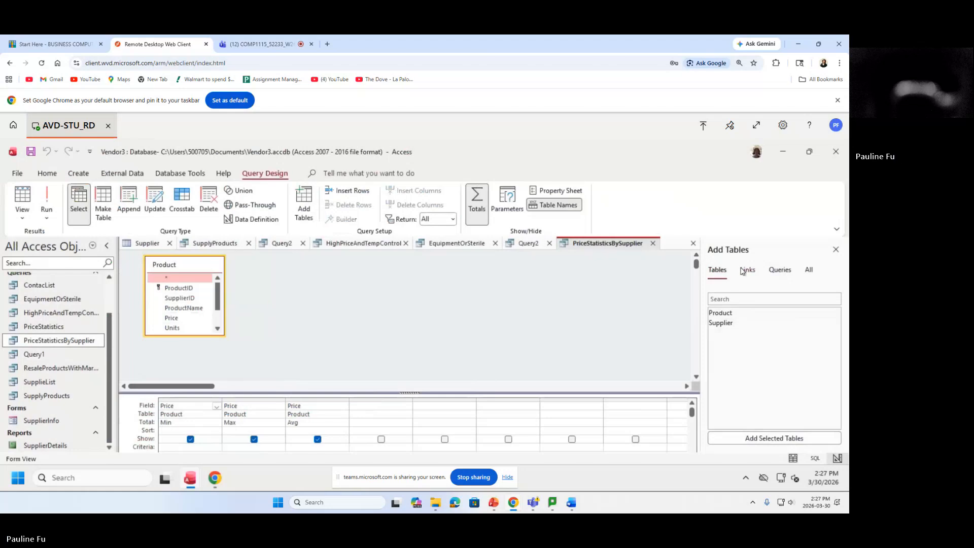
Add the Supplier table beside Product and place its Company field in the first grid column.
double_click(725, 324)
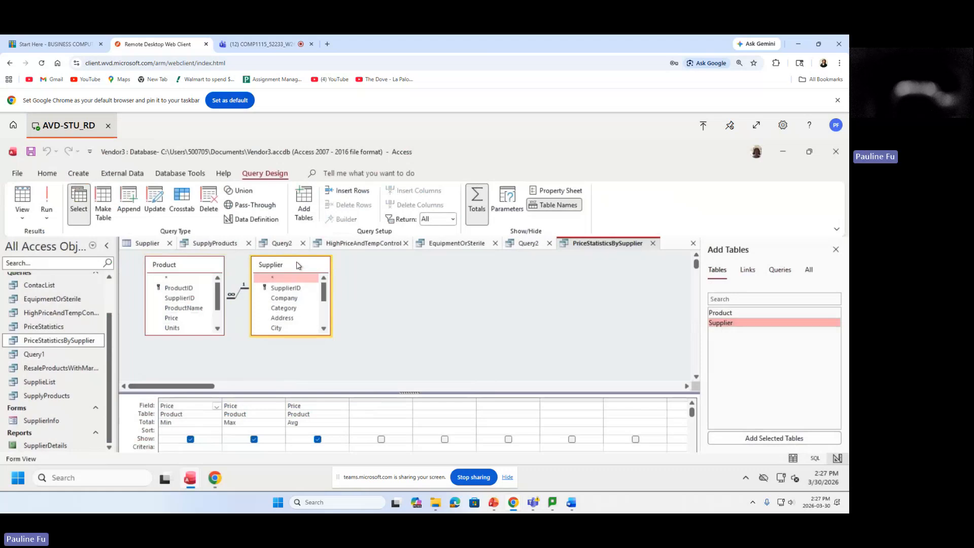
drag(296, 265, 345, 266)
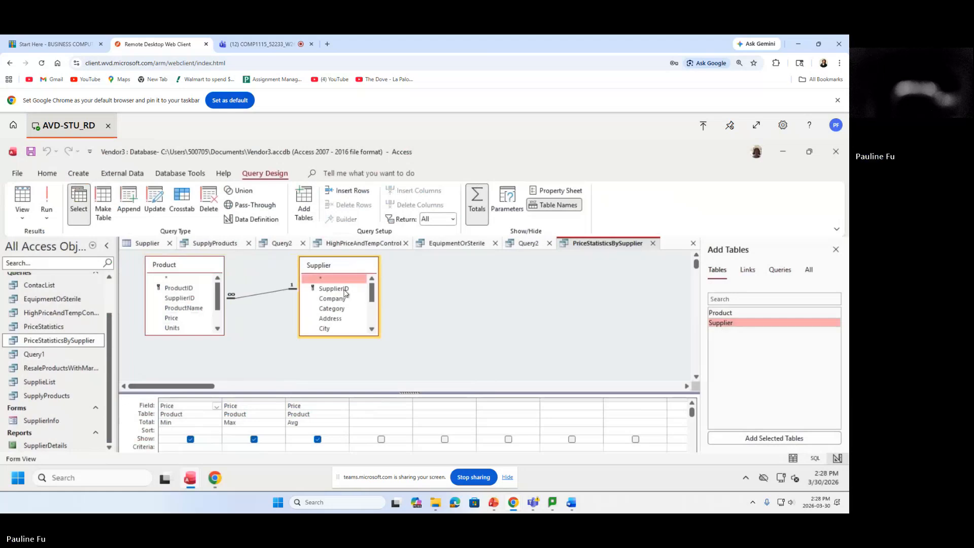
click(331, 299)
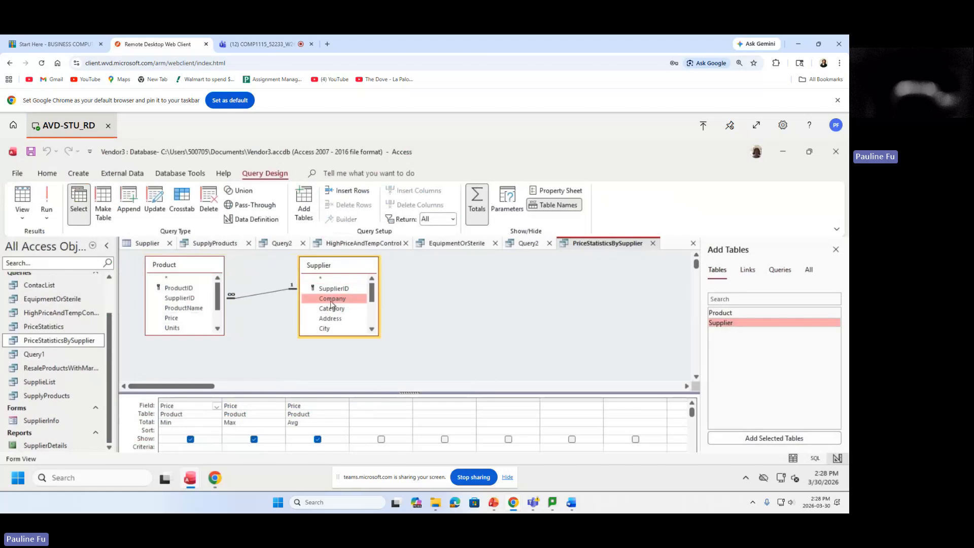
drag(327, 300, 162, 407)
drag(161, 406, 161, 404)
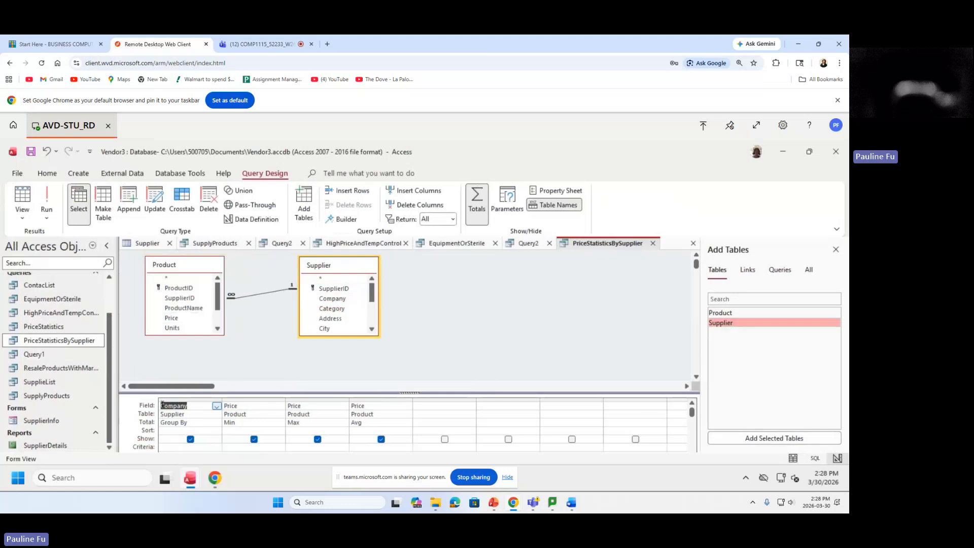
Leave Company's total as Group By and run the query, listing price statistics for 17 companies.
click(207, 424)
click(216, 424)
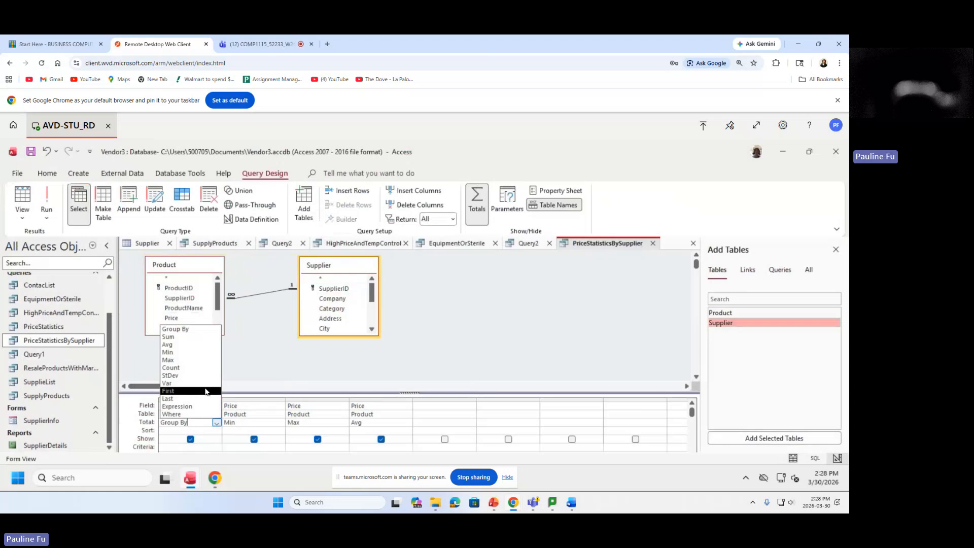
click(141, 362)
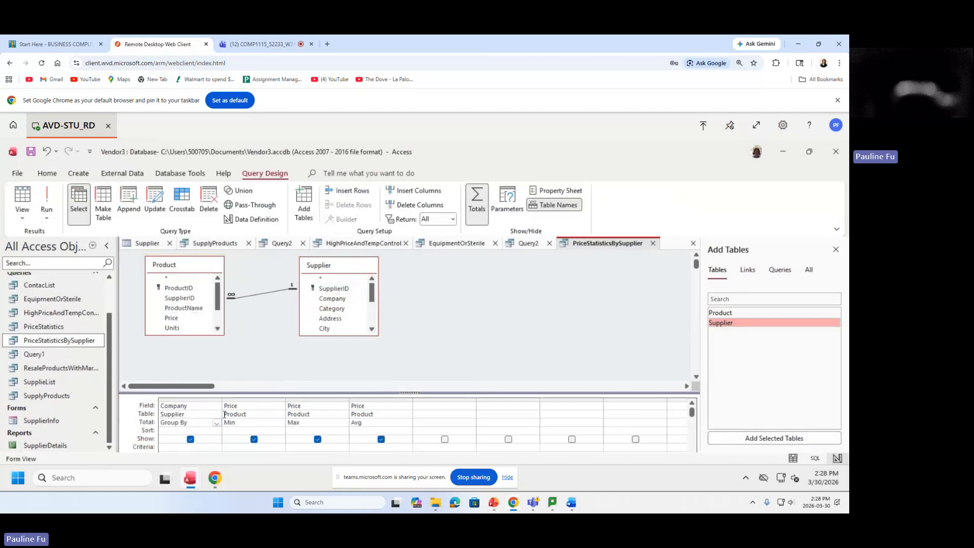
click(46, 201)
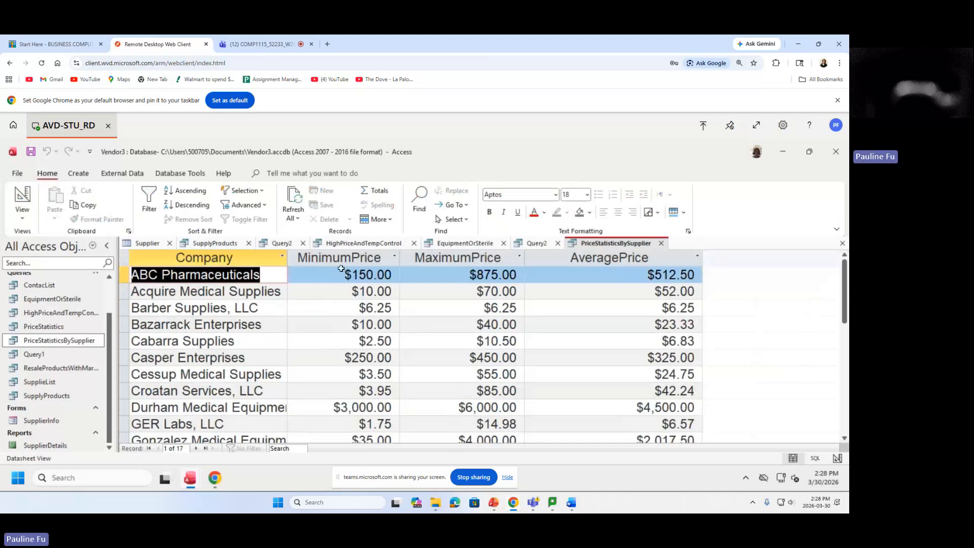
click(29, 219)
click(71, 293)
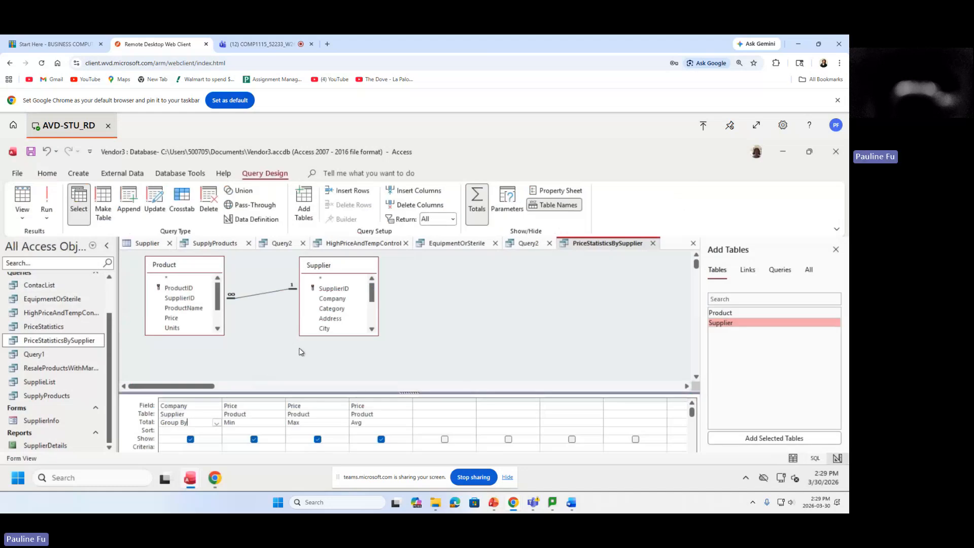
click(835, 250)
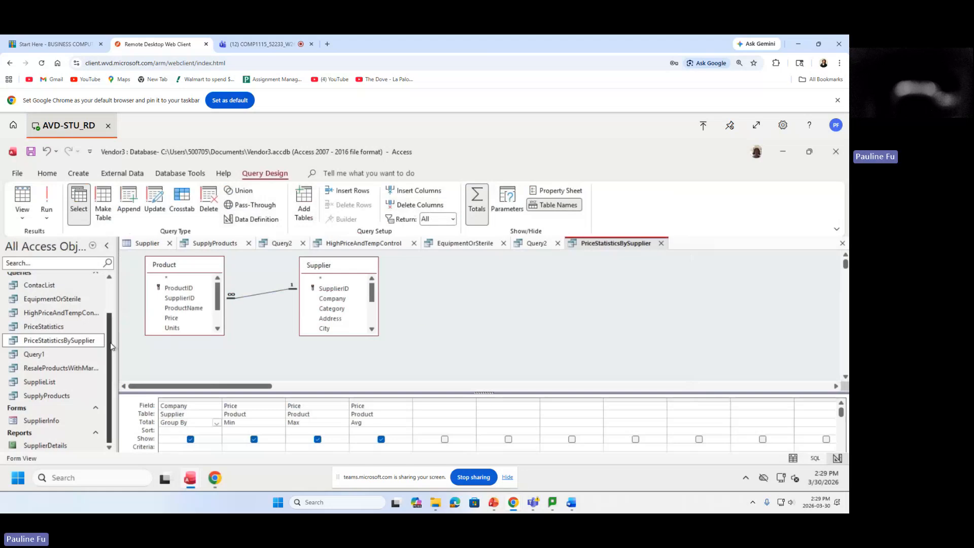
click(87, 344)
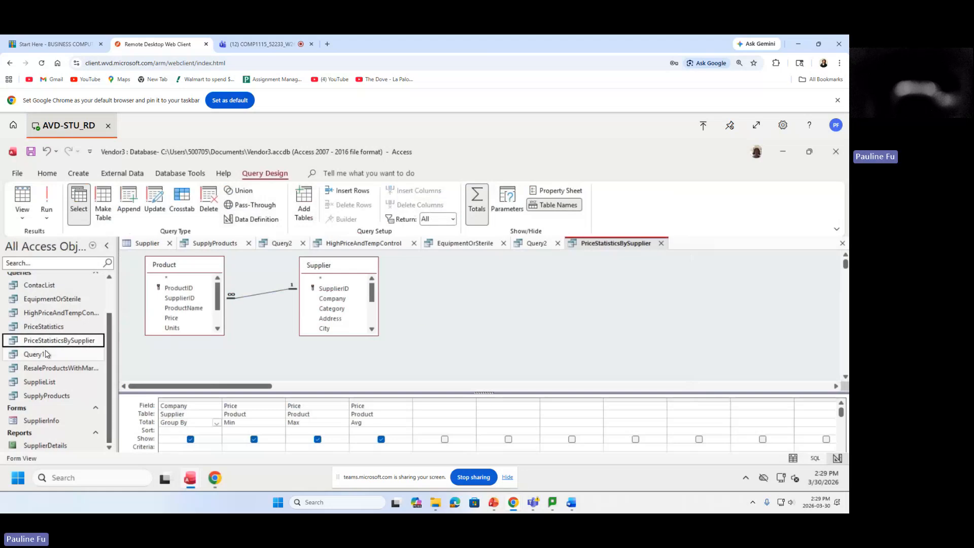
double_click(70, 345)
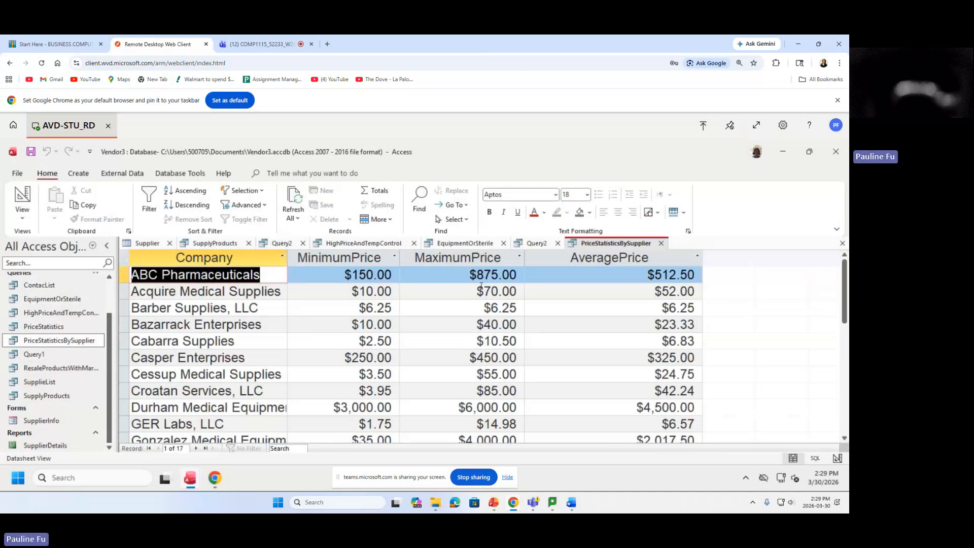
Save and close PriceStatisticsBySupplier, then copy the PriceStatistics query.
click(661, 243)
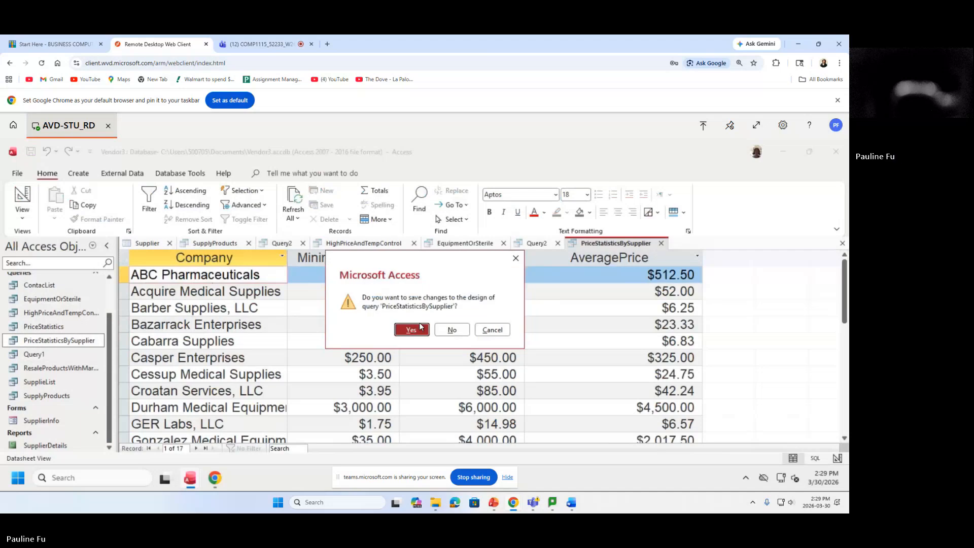
click(415, 330)
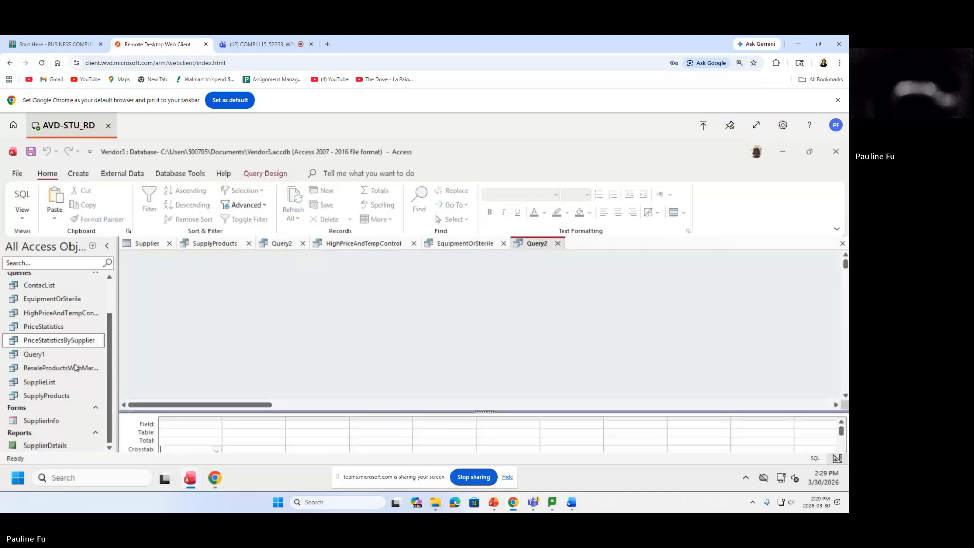
right_click(33, 328)
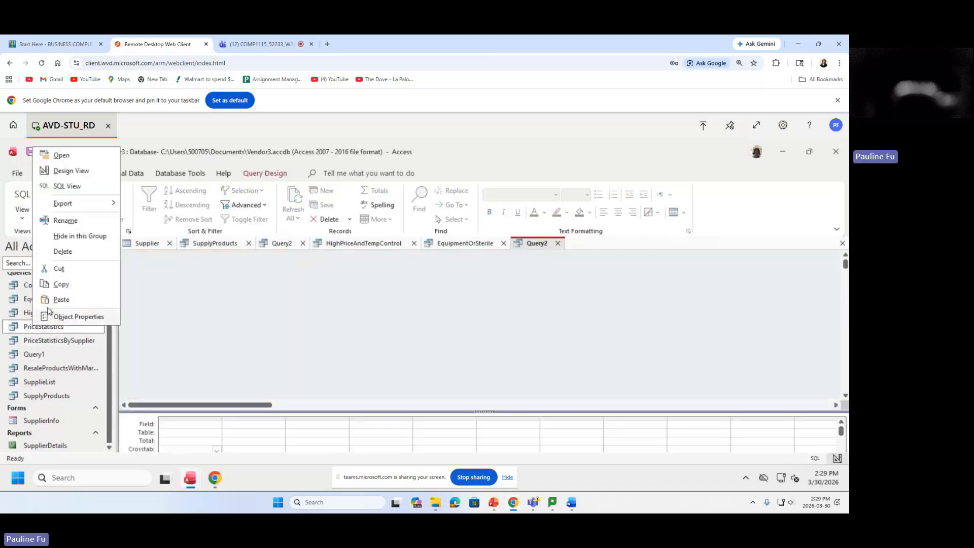
click(61, 284)
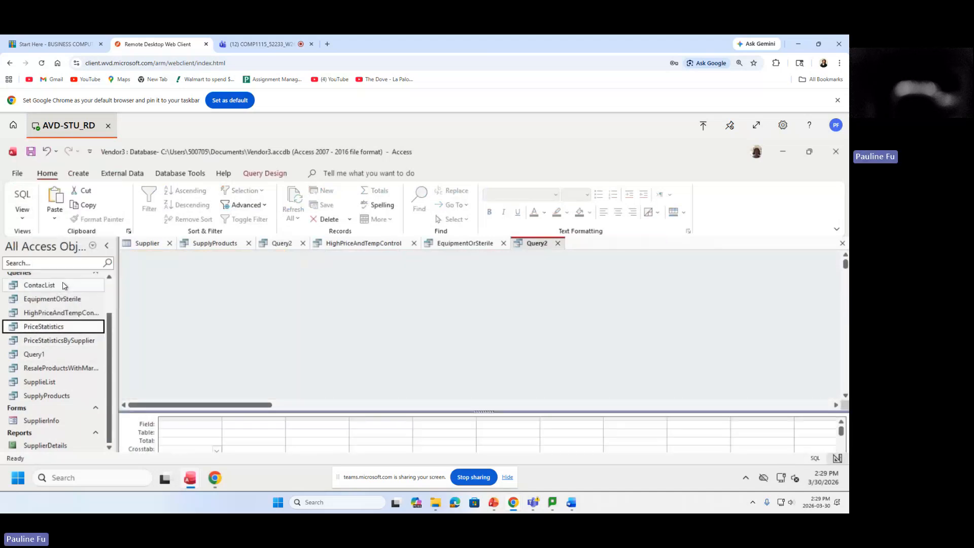
Paste the copied query under the new name GroupPriceStatistics.
right_click(86, 384)
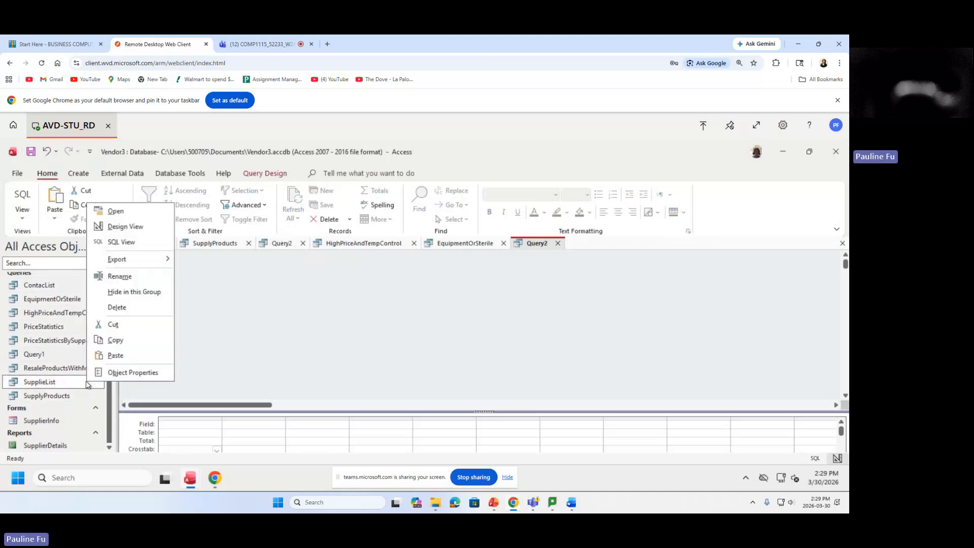
click(130, 358)
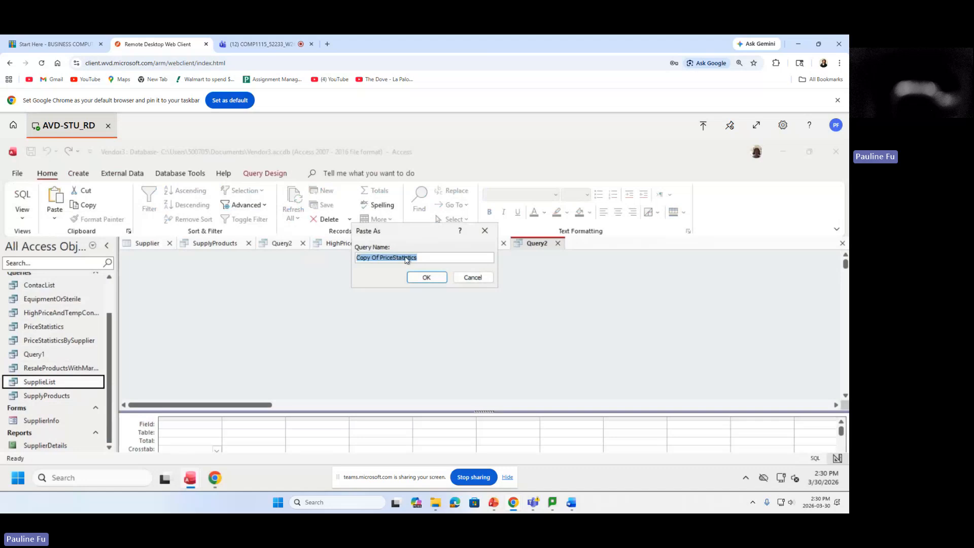
click(380, 257)
drag(381, 257, 356, 258)
key(BackSpace)
text(Gropu)
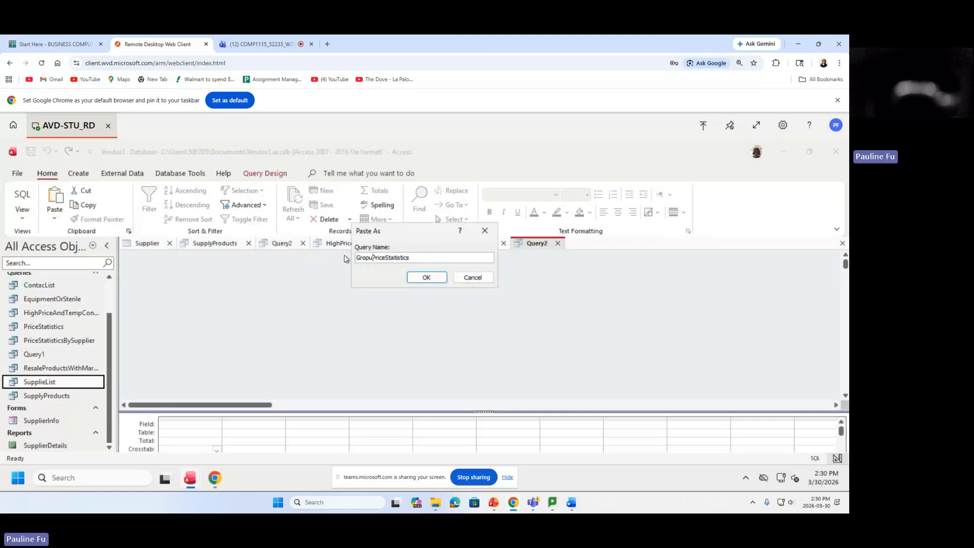
key(BackSpace)
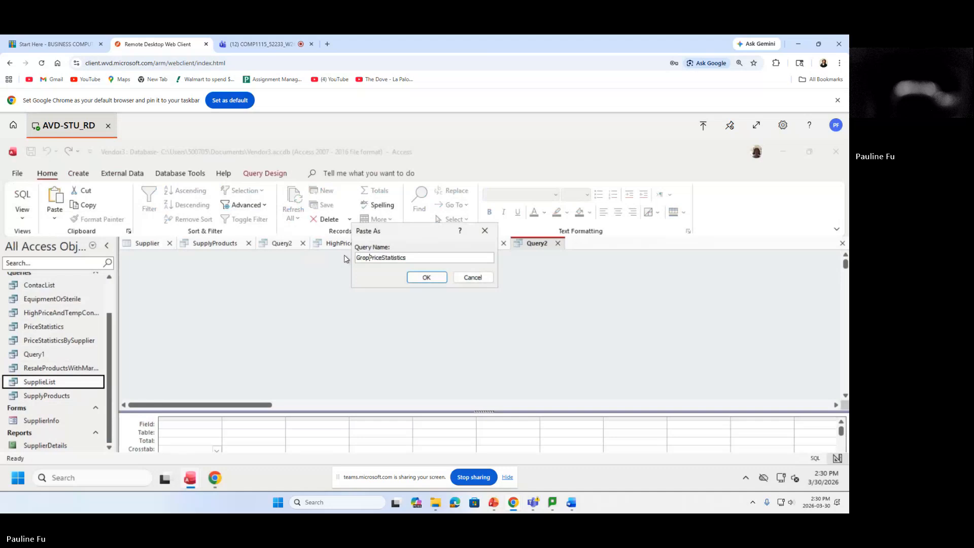
key(BackSpace)
text(up)
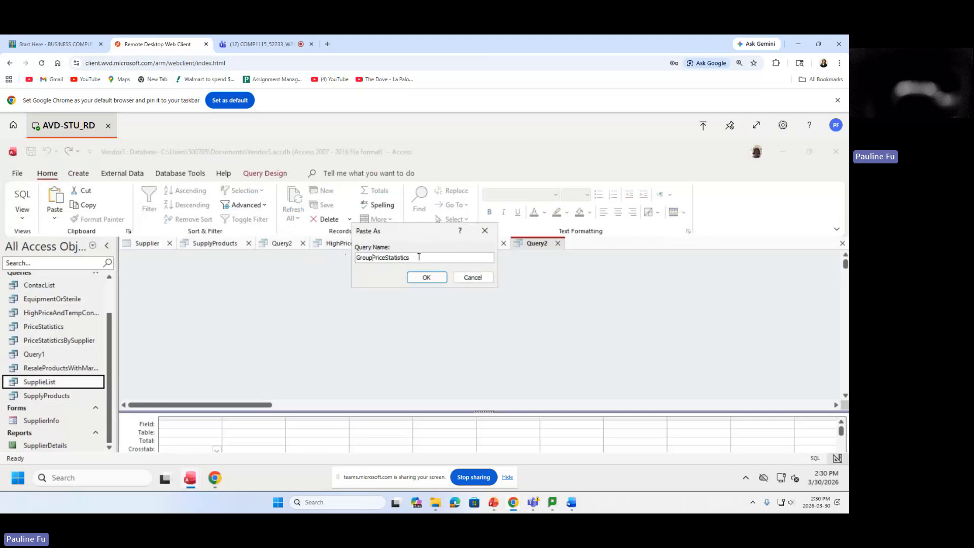
click(426, 276)
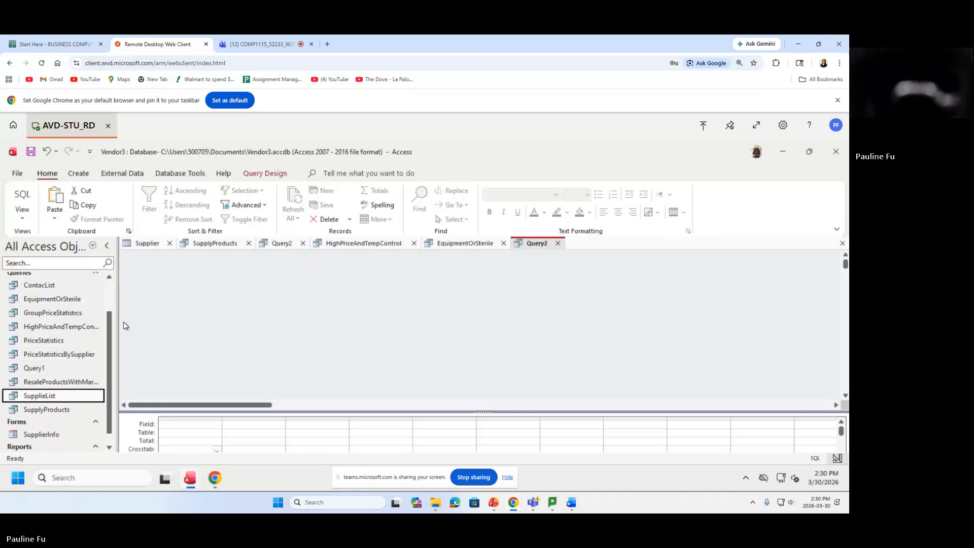
Open GroupPriceStatistics and switch it to Design View with Price totalled as Min, Max and Avg.
mouse_move(111, 328)
mouse_down()
mouse_move(117, 320)
mouse_move(121, 334)
mouse_up()
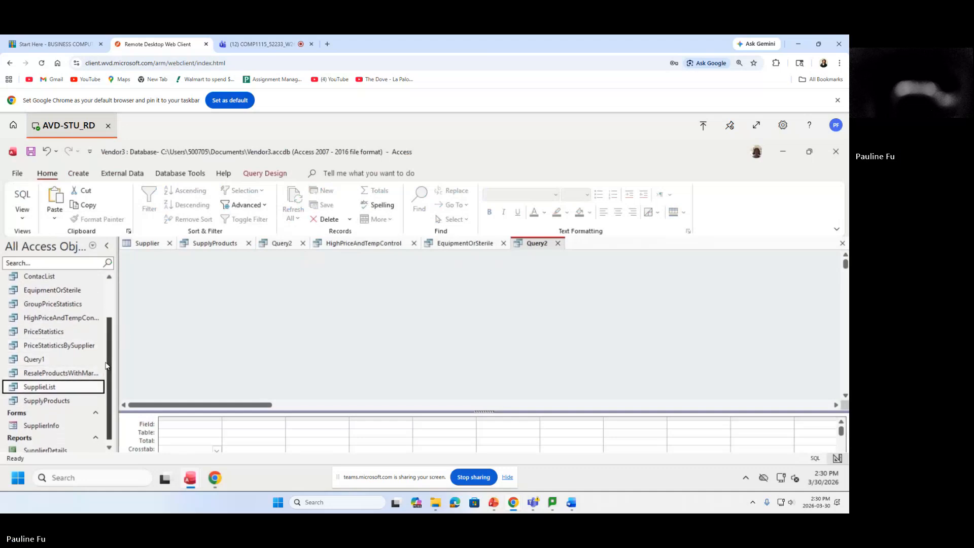
drag(108, 365, 116, 344)
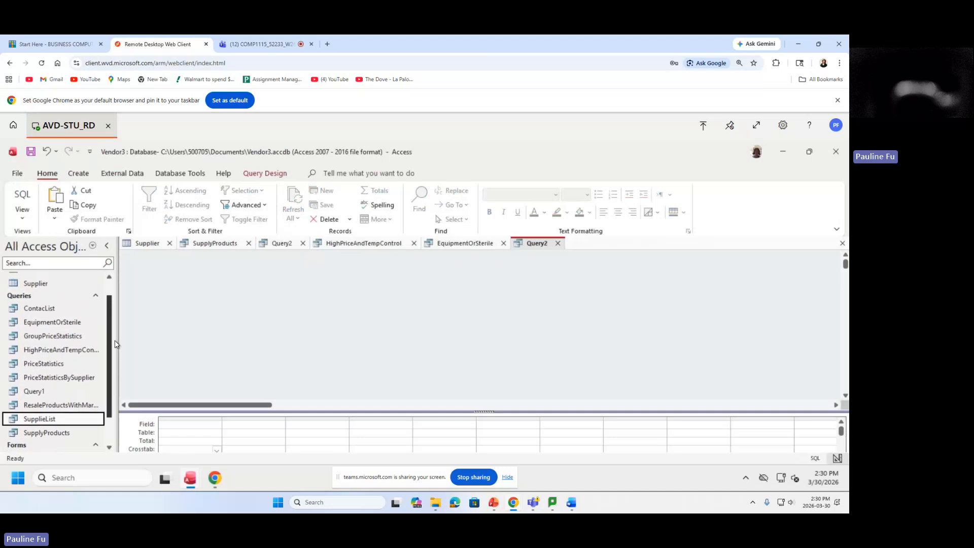
click(60, 337)
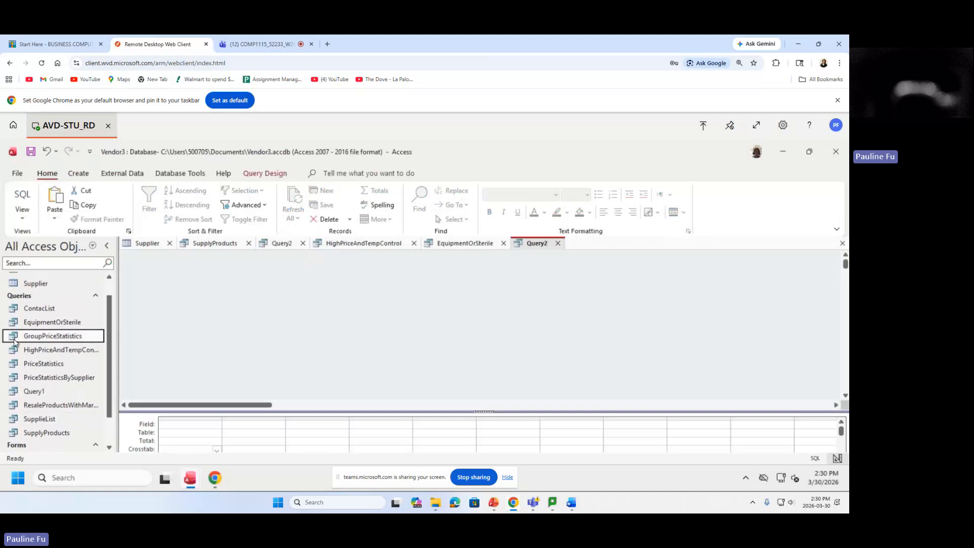
double_click(41, 336)
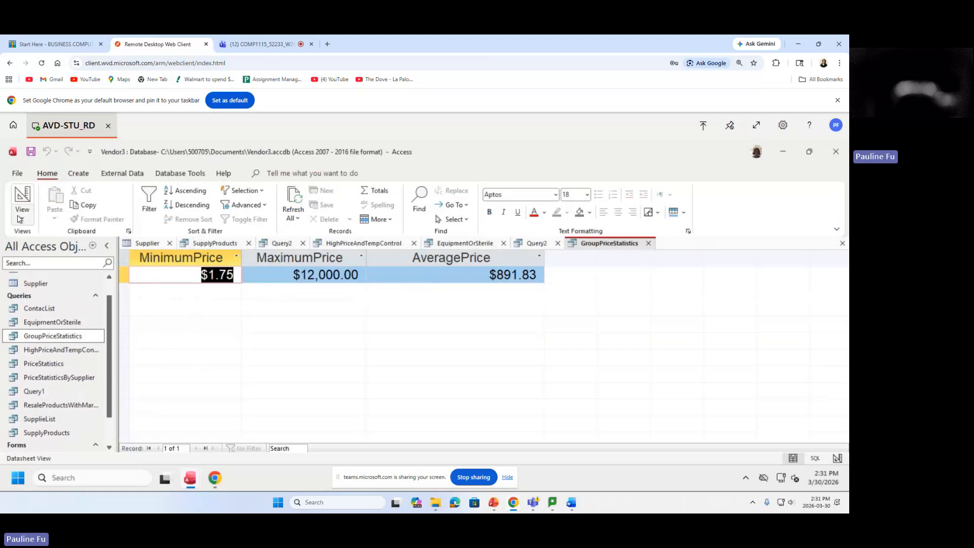
click(22, 212)
click(73, 288)
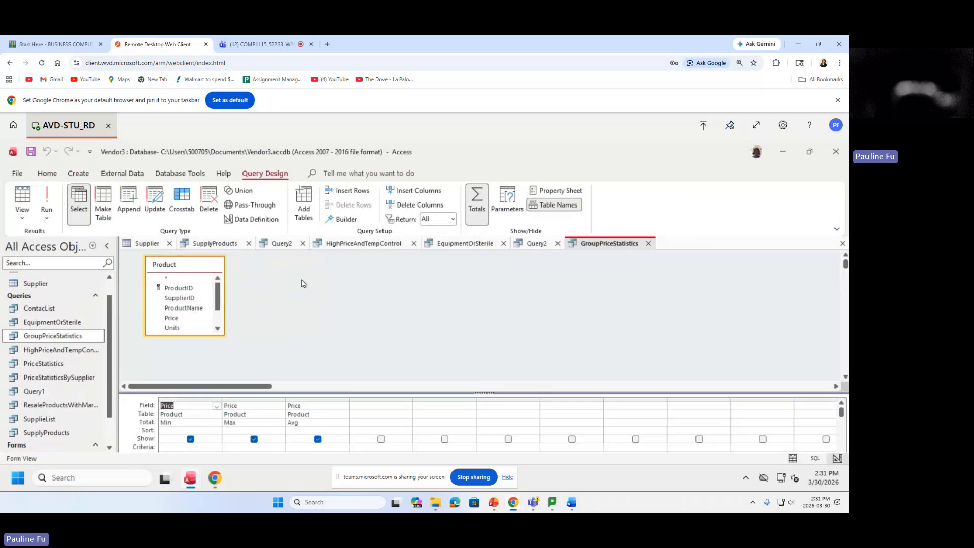
Add the Supplier table and place its Company field first in the grid as Group By.
right_click(302, 283)
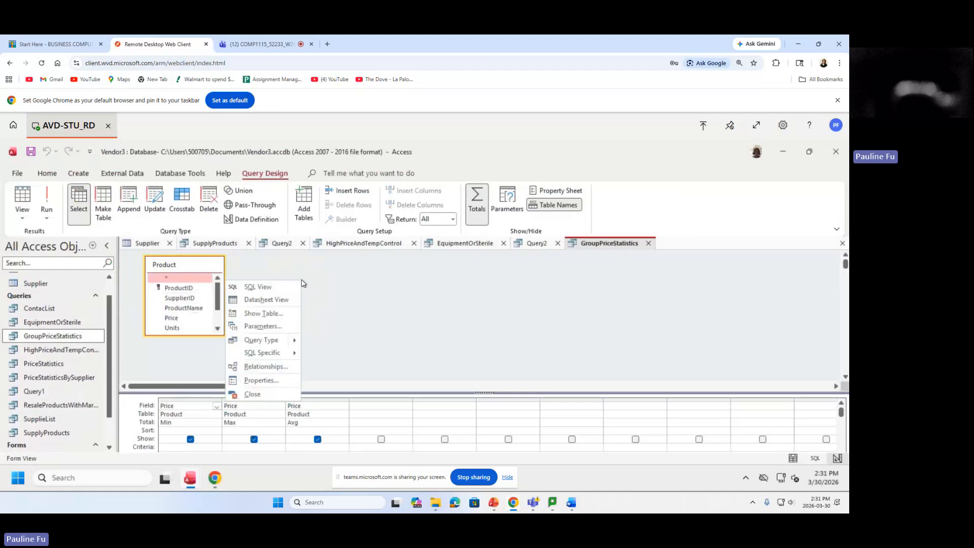
click(288, 318)
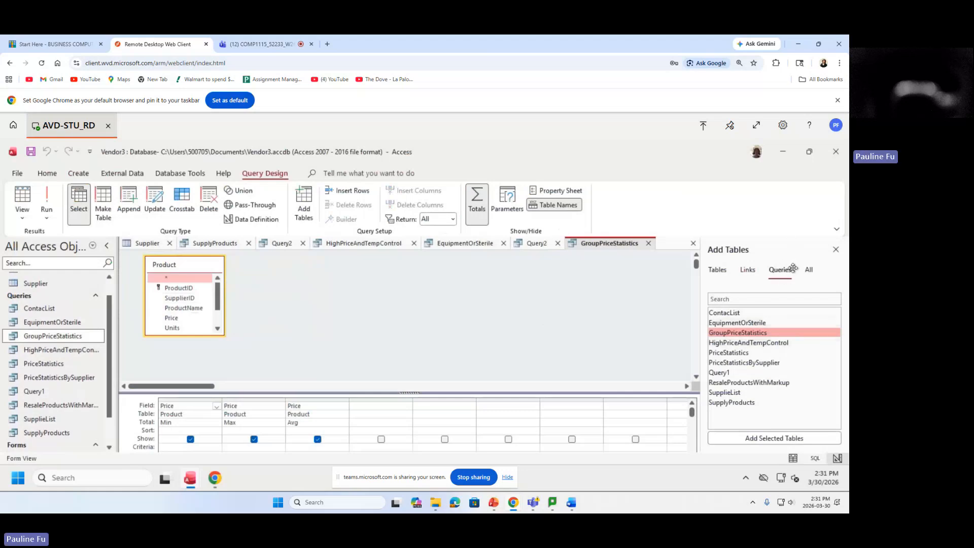
click(725, 276)
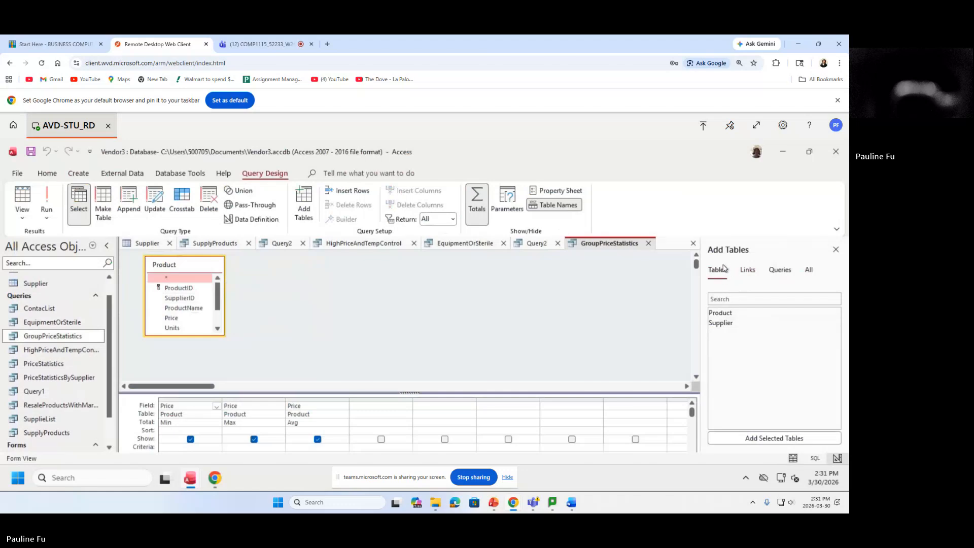
double_click(735, 328)
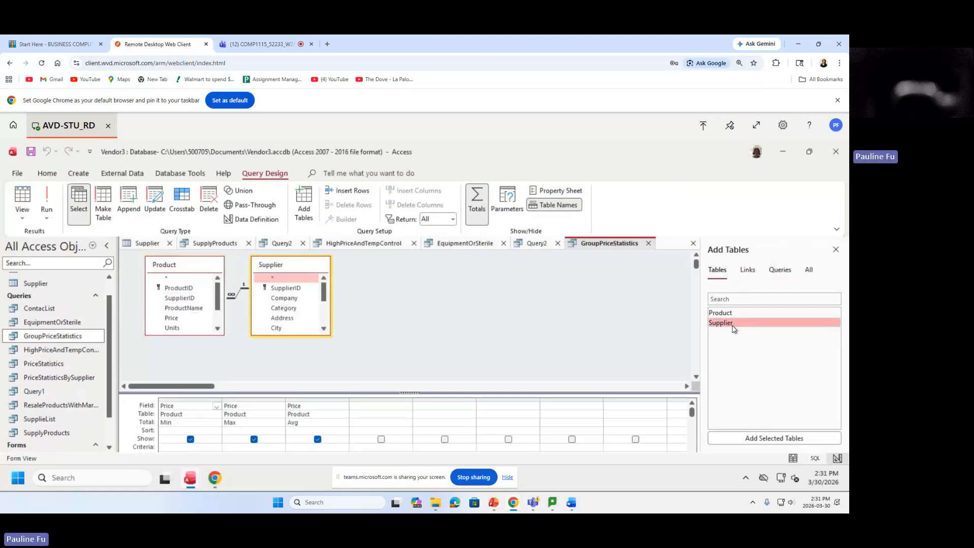
click(283, 299)
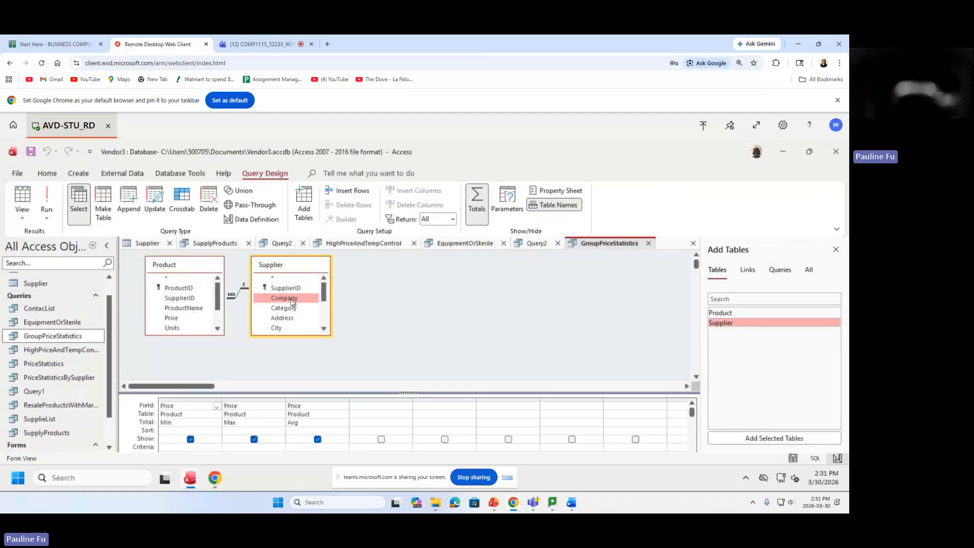
drag(293, 297, 163, 410)
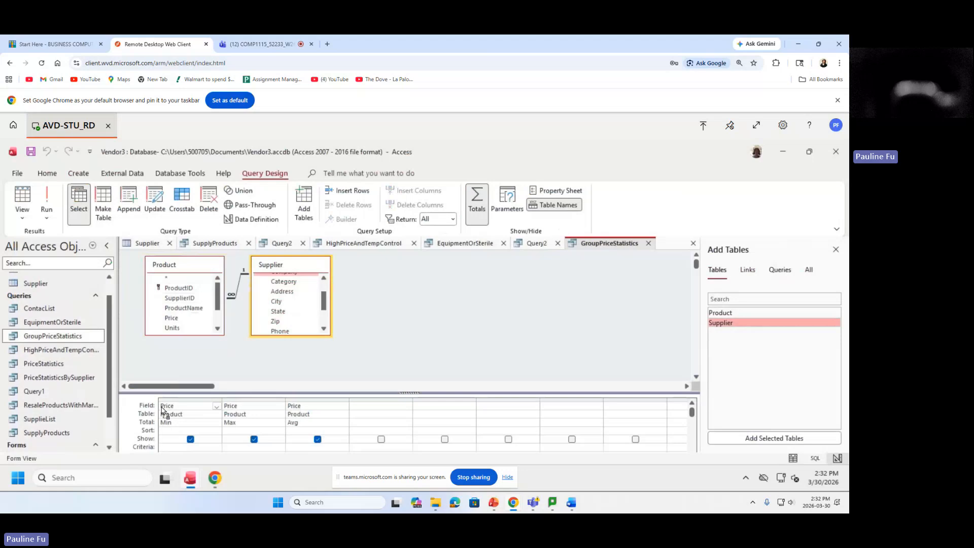
drag(162, 410, 162, 406)
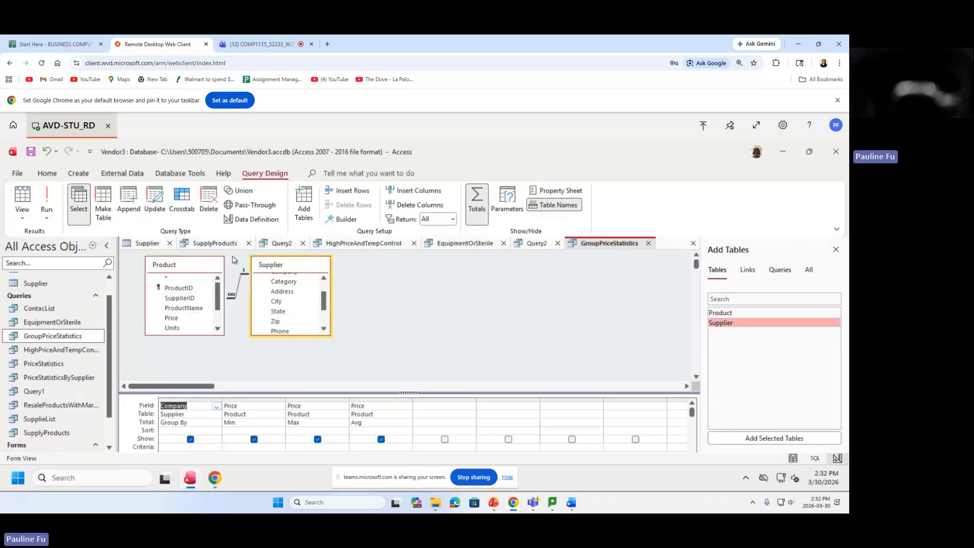
Run GroupPriceStatistics and review its Company, MinimumPrice, MaximumPrice and AveragePrice columns for 17 companies.
click(46, 198)
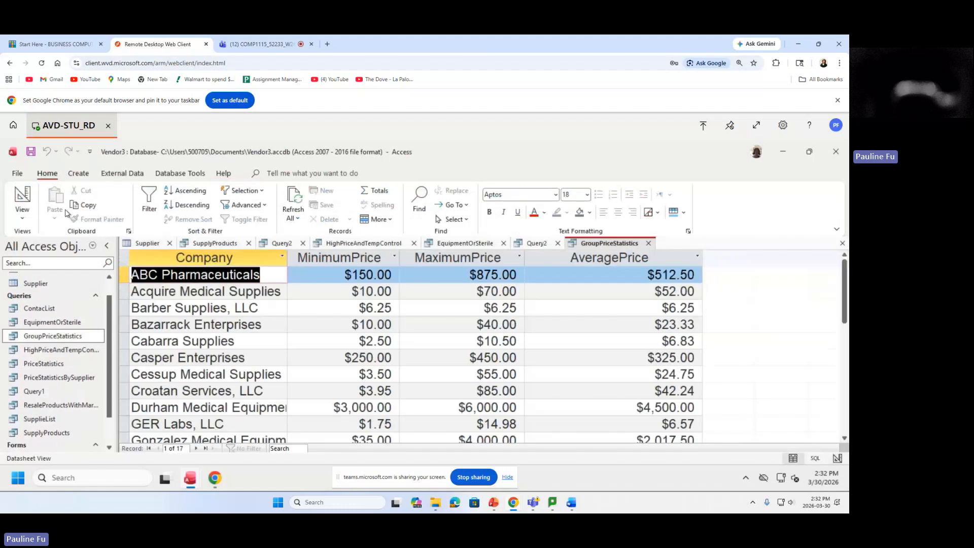
click(229, 258)
click(376, 258)
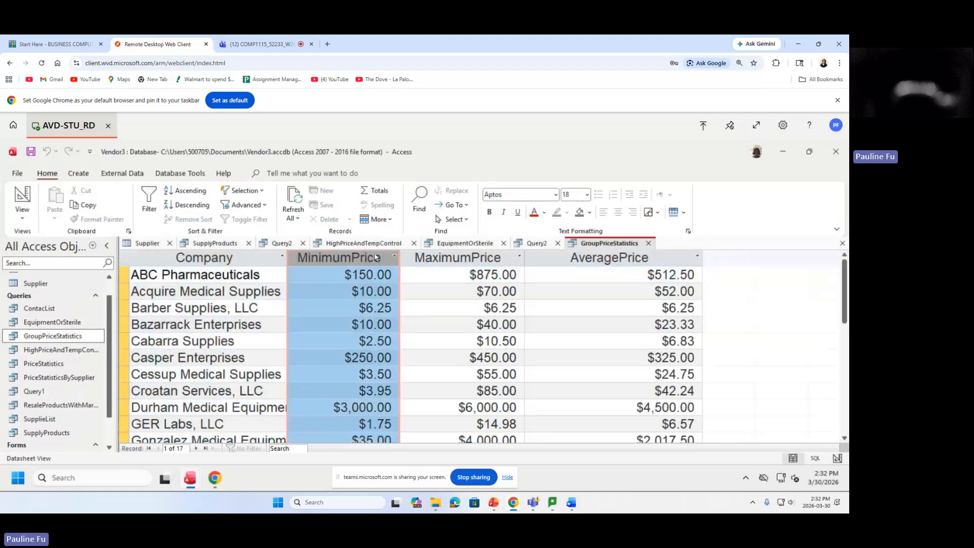
click(487, 257)
click(598, 258)
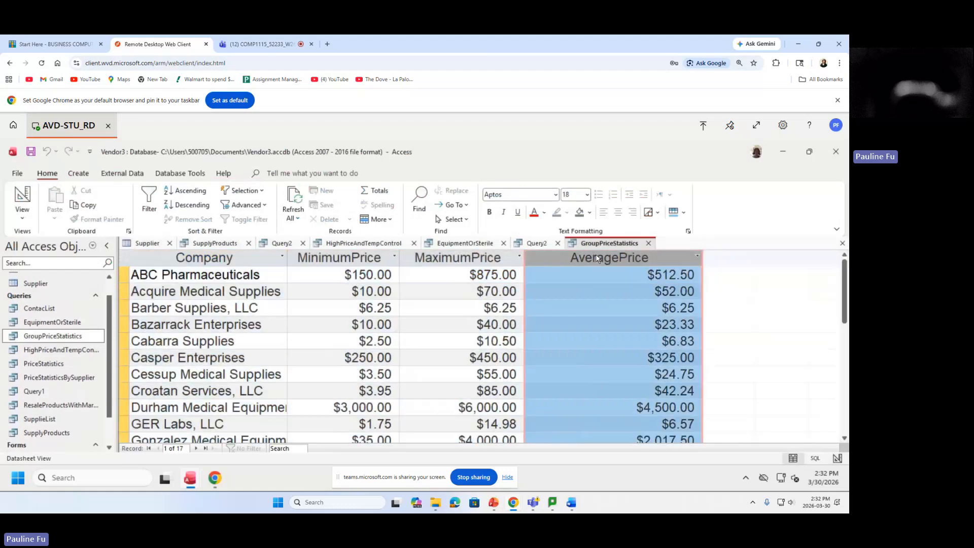
click(230, 259)
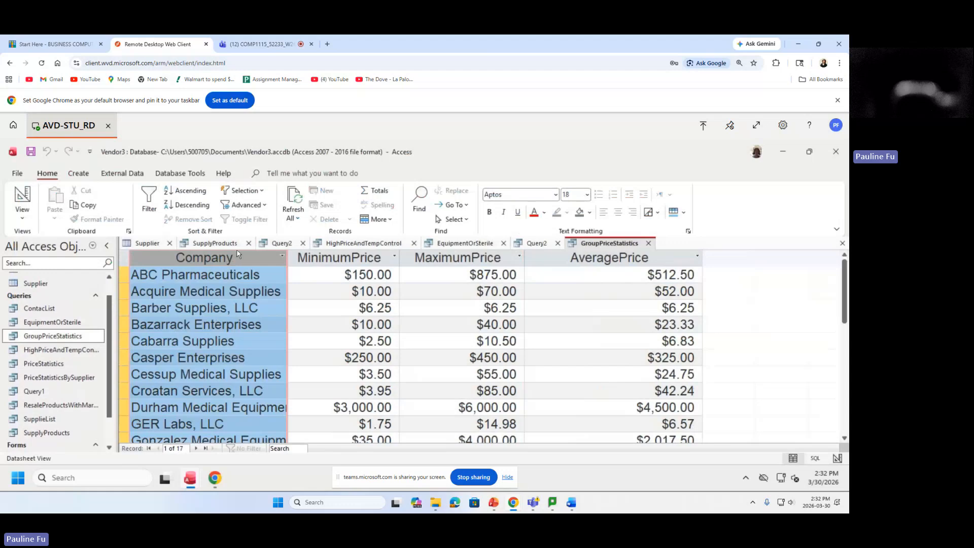
click(284, 47)
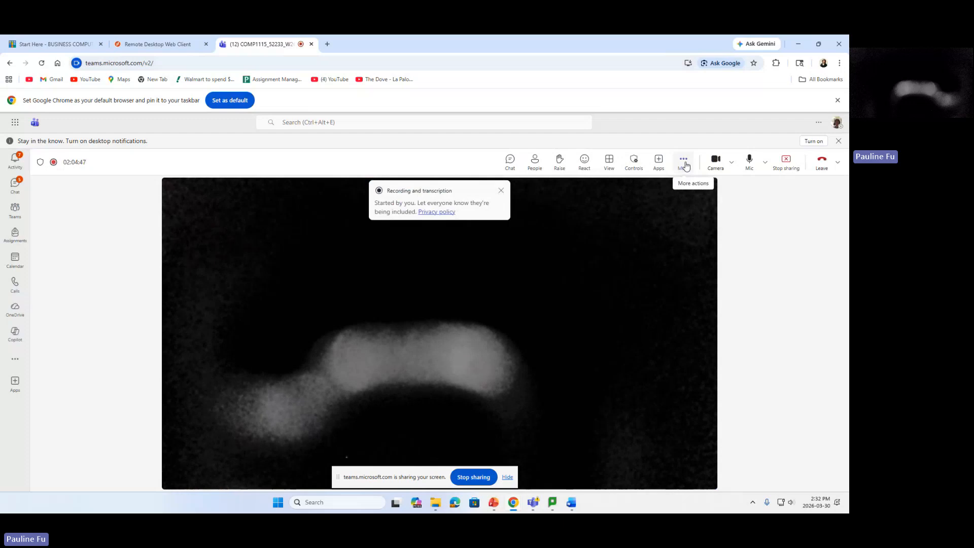
End screen sharing in the Teams meeting, leaving only the camera video.
click(785, 160)
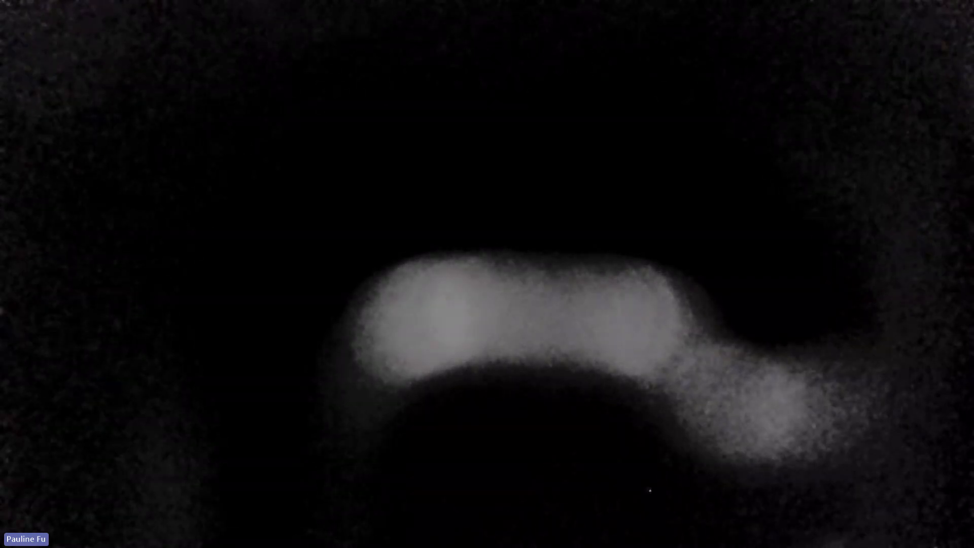